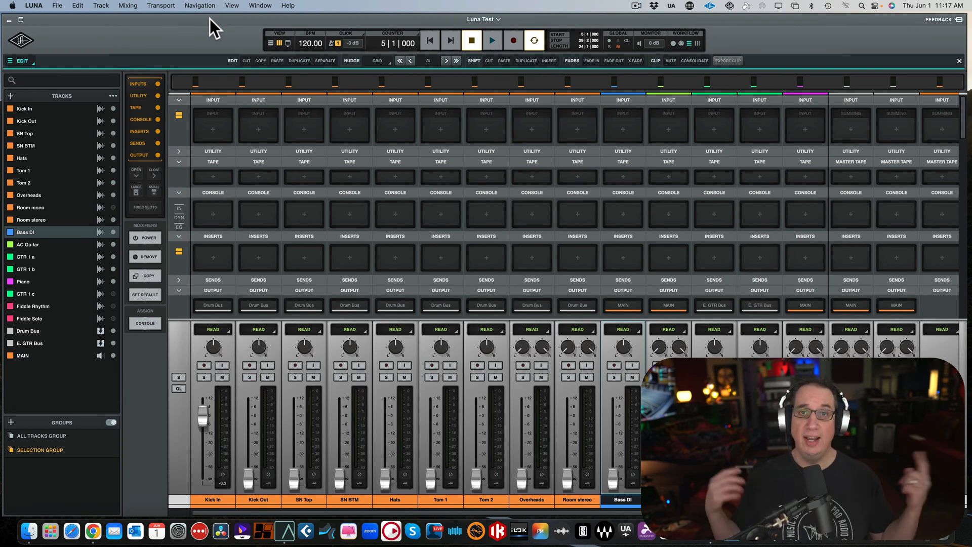
# - Switch back and forth between the mixer and the timeline view to examine the tracks, finishing in the mixer
pyautogui.click(210, 19)
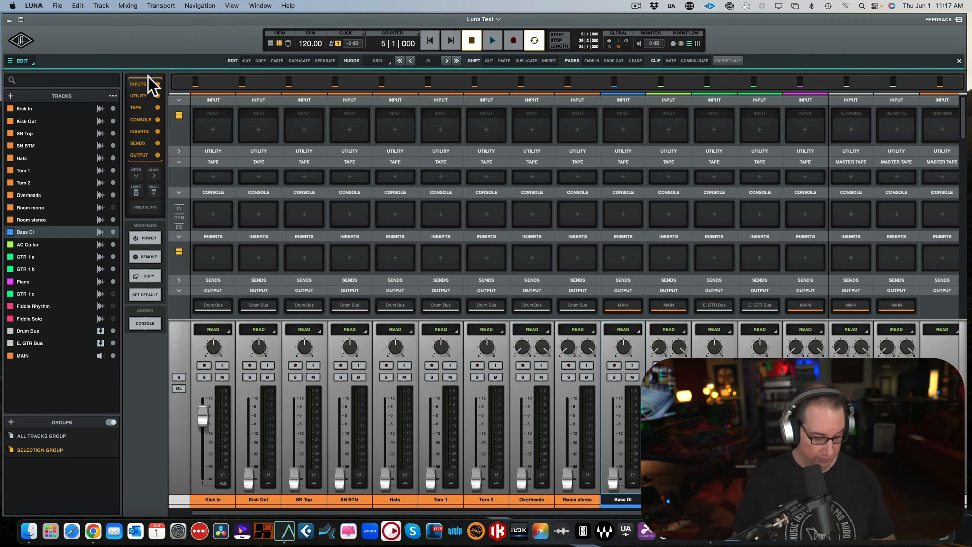
pyautogui.press('capslock')
pyautogui.press('super+equal')
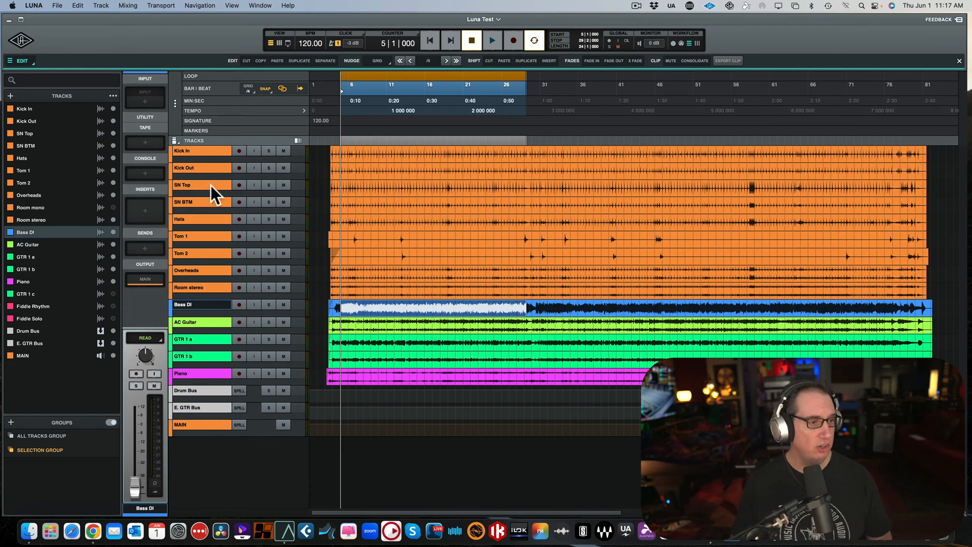
pyautogui.press('XF86MonBrightnessDown')
pyautogui.press('XF86MonBrightnessDown')
pyautogui.press('XF86MonBrightnessDown')
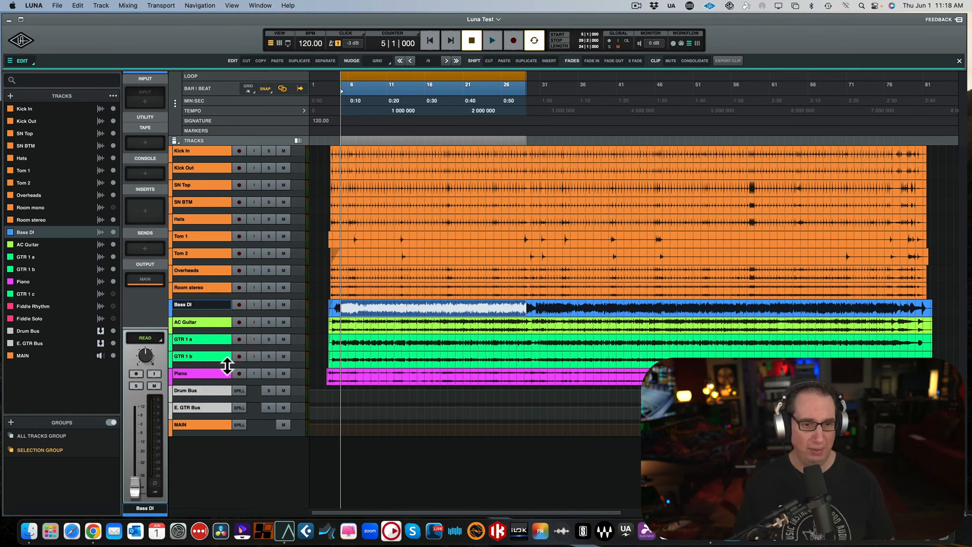
pyautogui.press('super+equal')
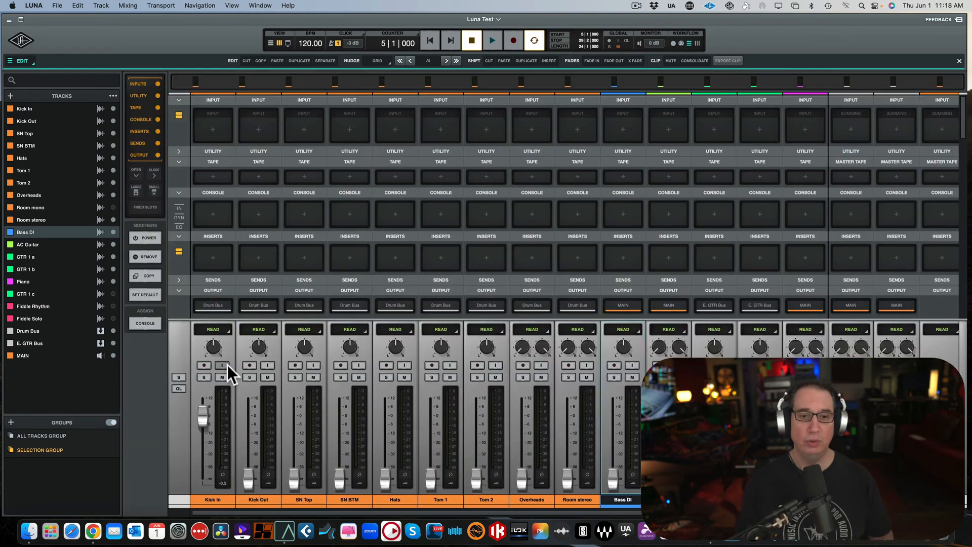
pyautogui.press('super+equal')
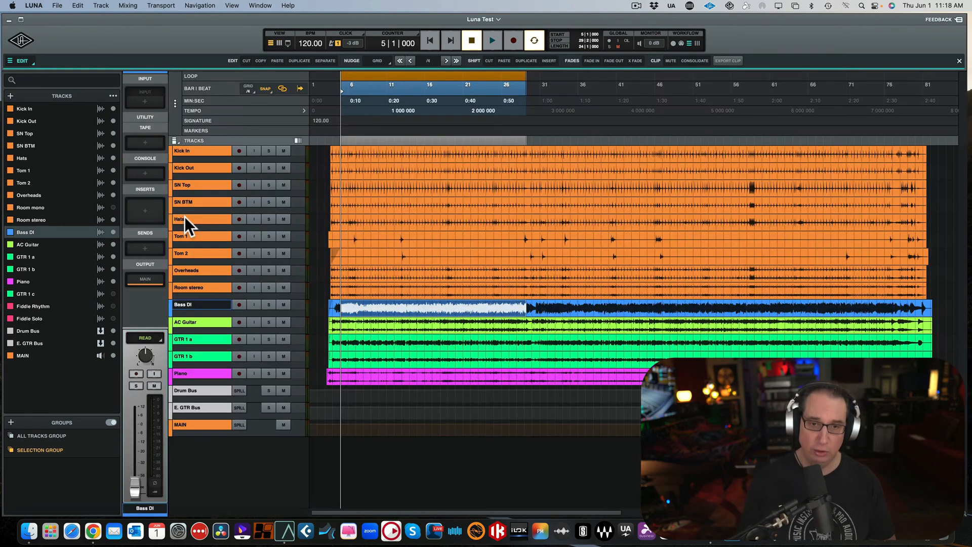
pyautogui.press('super+equal')
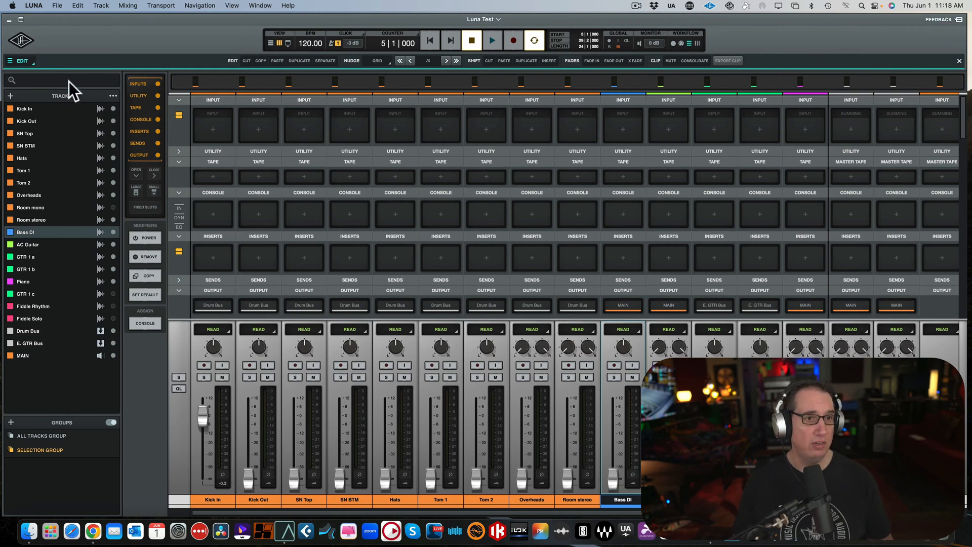
# - Collapse the Input, Tape and Console sections of the mixer channel strips
pyautogui.click(180, 101)
pyautogui.click(180, 120)
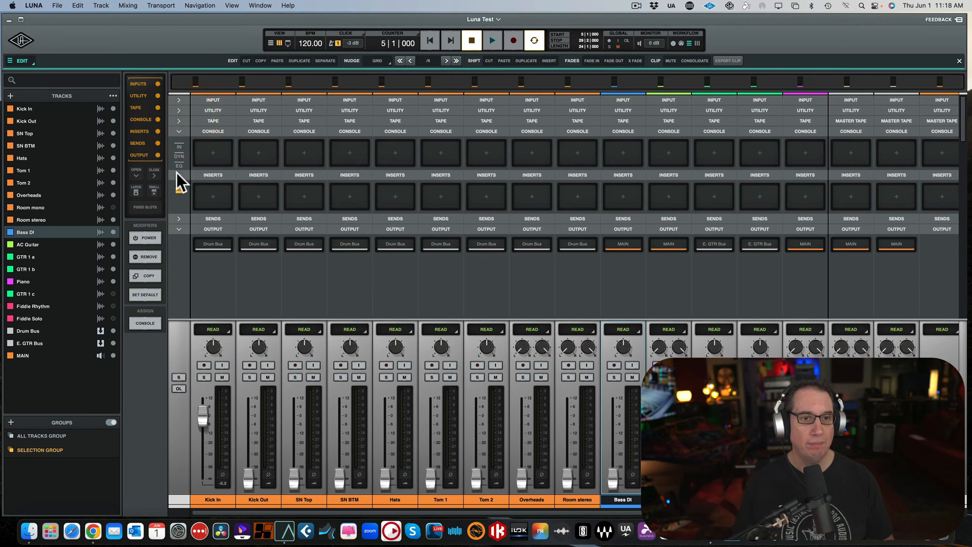
pyautogui.click(178, 132)
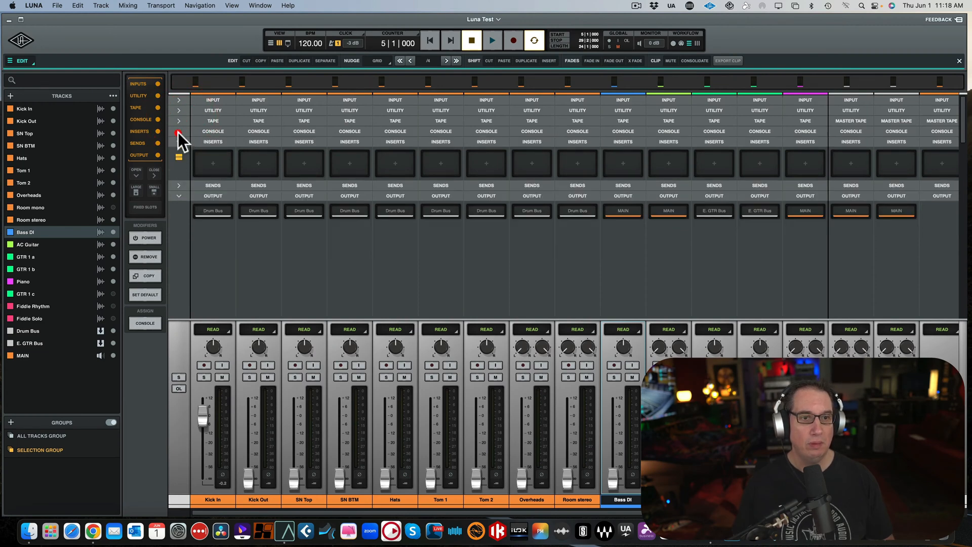
# - Search the plug-ins for "slate" and load Virtual Mix Rack in the first insert slot of the Kick In track
pyautogui.click(214, 161)
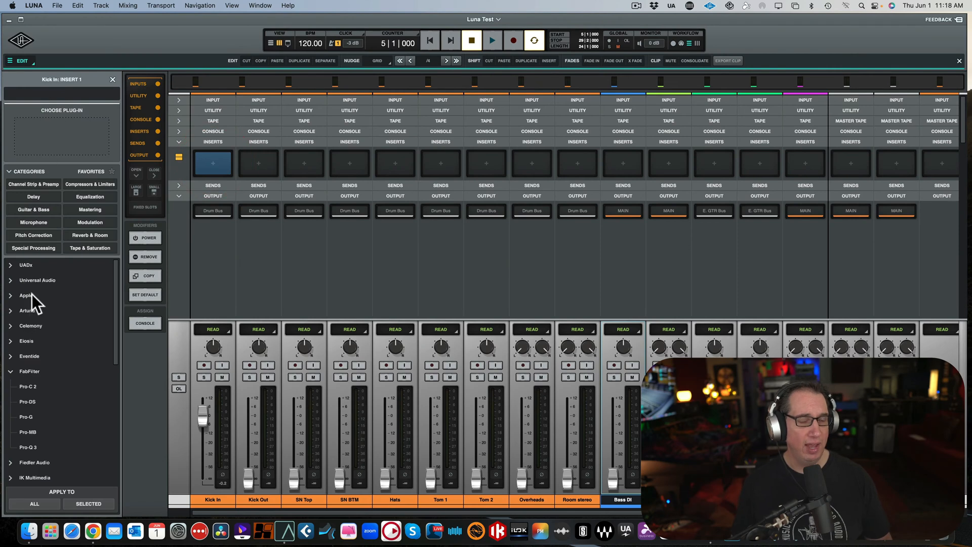
pyautogui.scroll(-1, 26, 312)
pyautogui.scroll(-2, 25, 312)
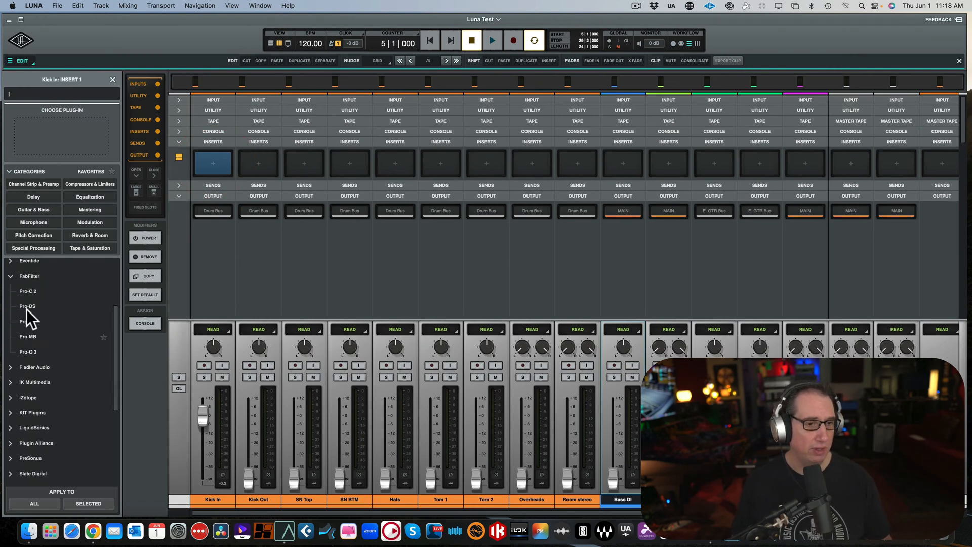
pyautogui.scroll(3, 26, 309)
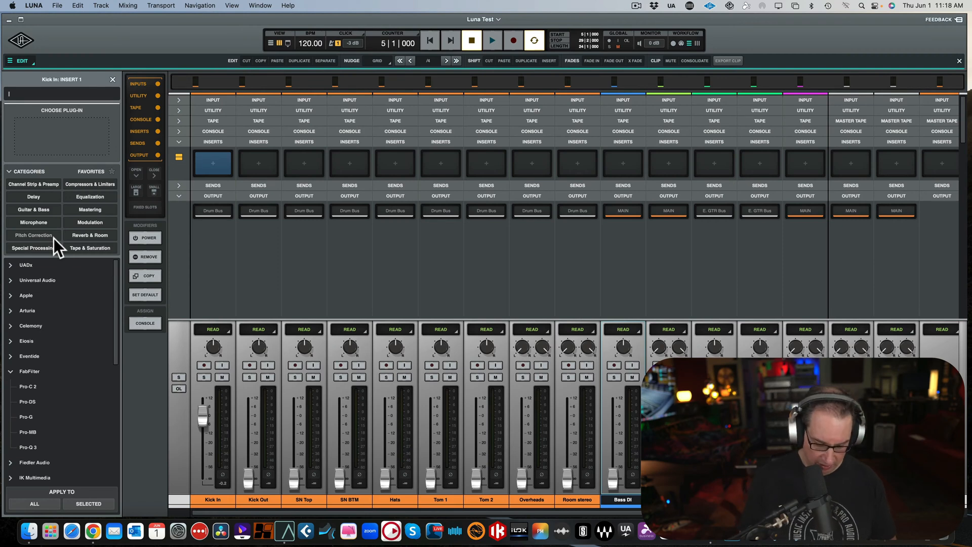
pyautogui.write('slate')
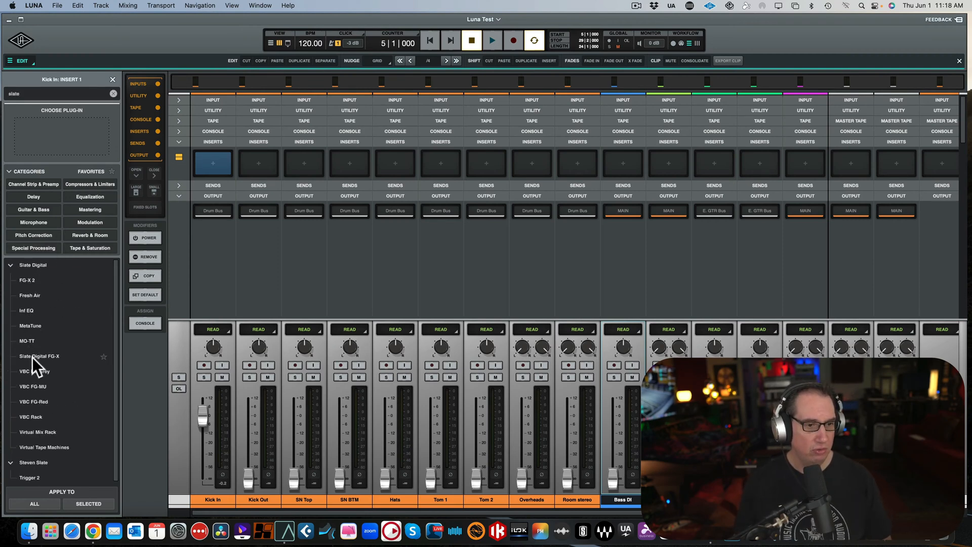
pyautogui.scroll(-1, 37, 397)
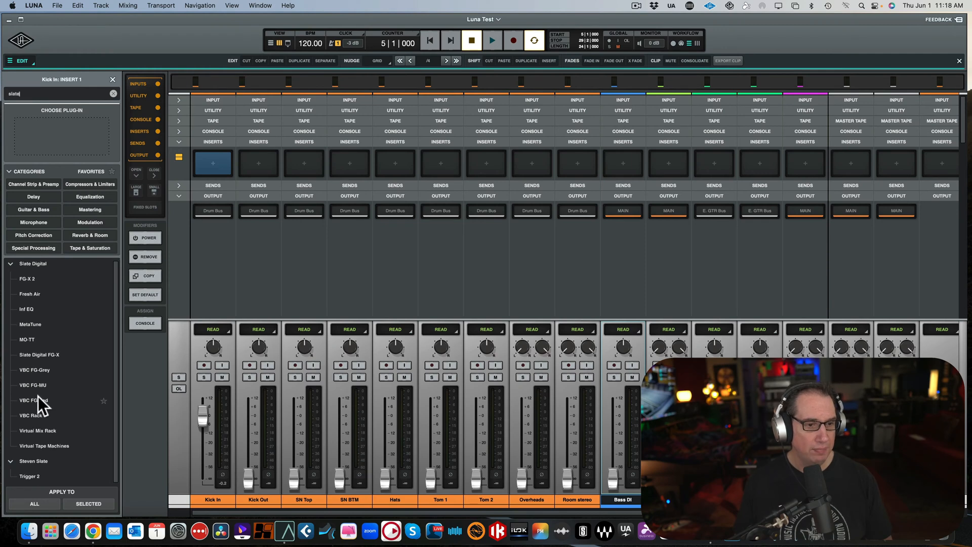
pyautogui.click(41, 427)
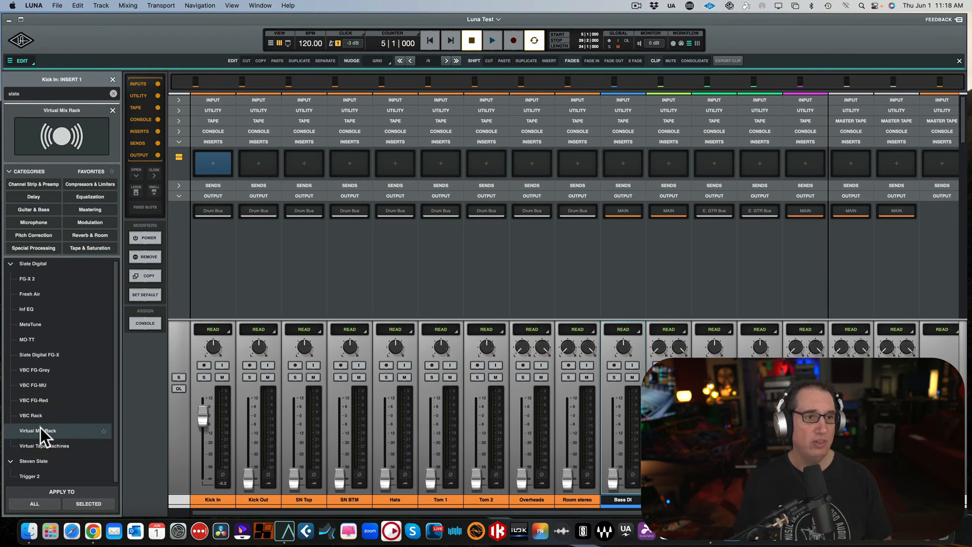
pyautogui.doubleClick(40, 428)
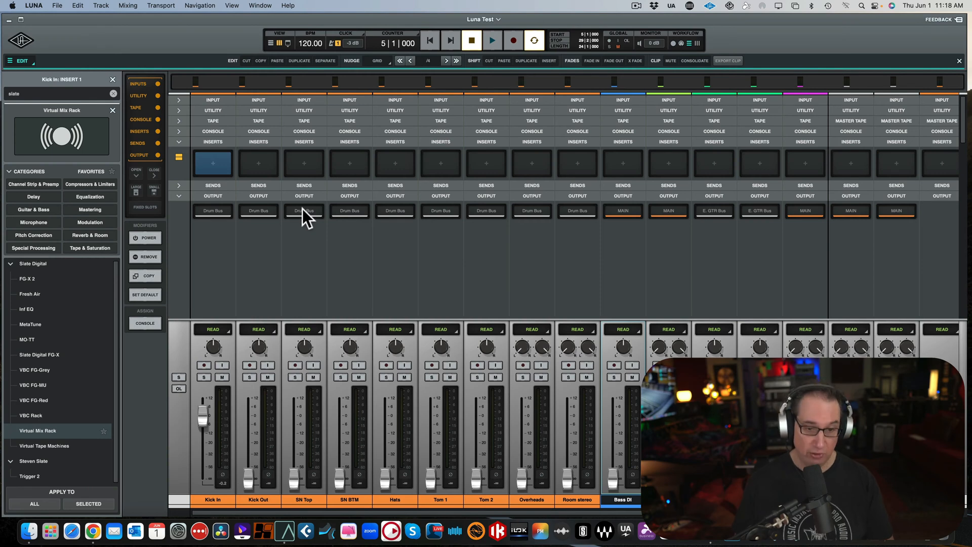
pyautogui.press('F1')
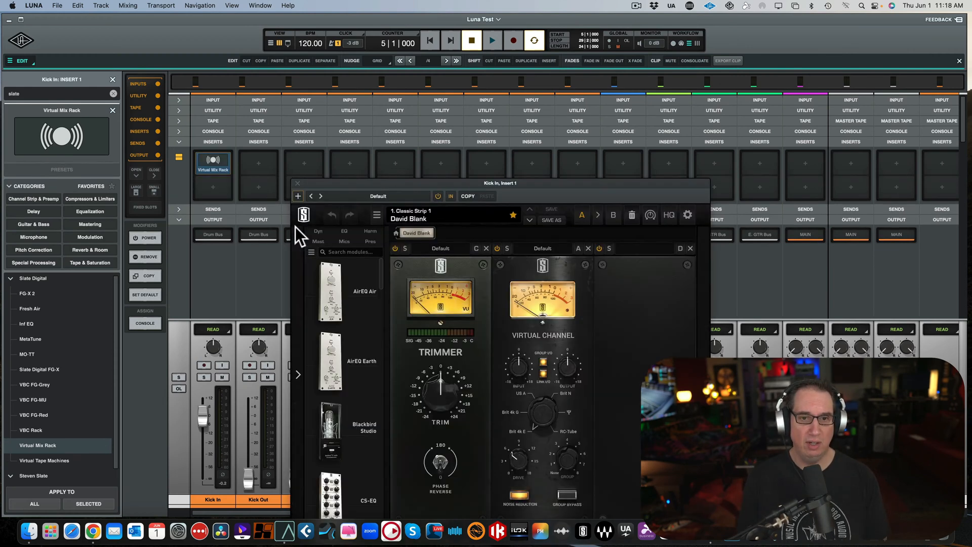
# - Create a plug-in icon for the Virtual Mix Rack on Kick In and close its window
pyautogui.moveTo(326, 184); pyautogui.dragTo(249, 95)
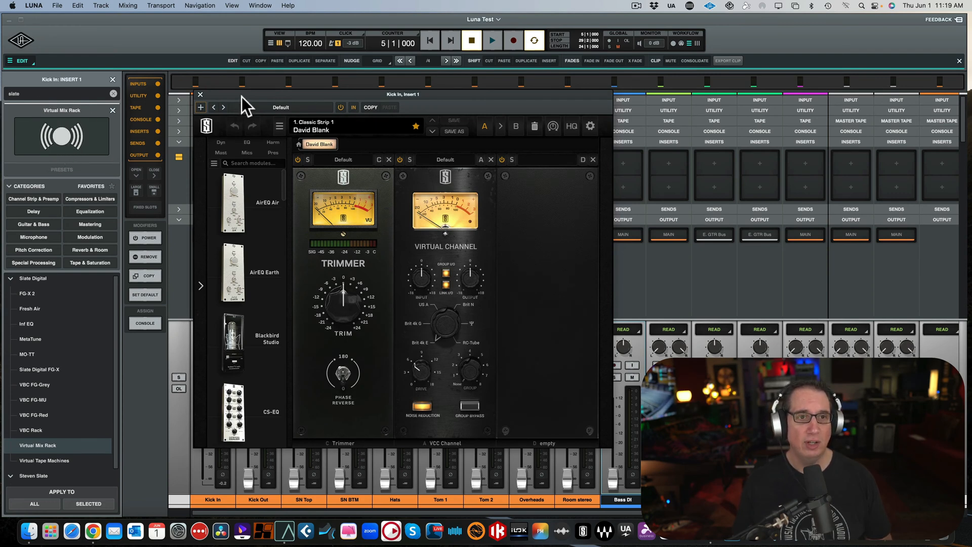
pyautogui.moveTo(241, 96); pyautogui.dragTo(315, 112)
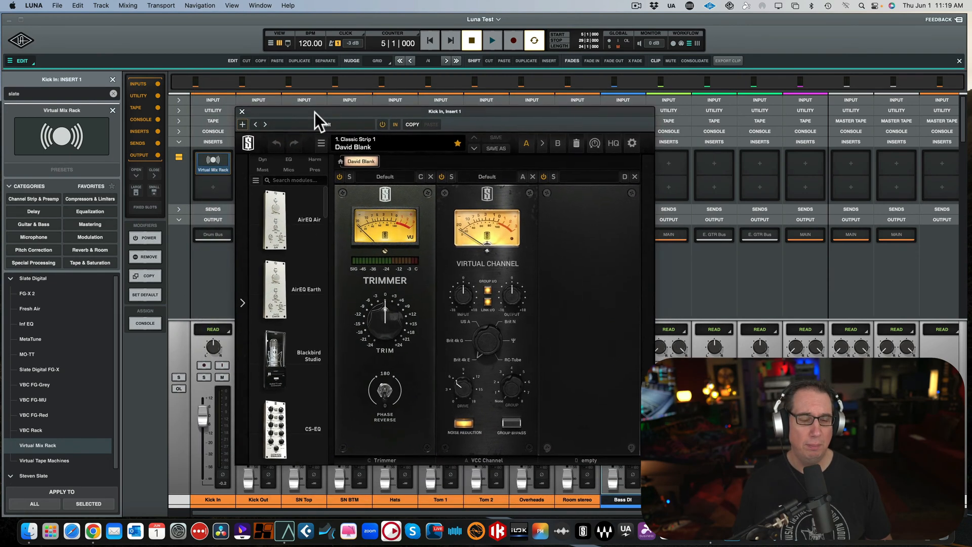
pyautogui.click(241, 124)
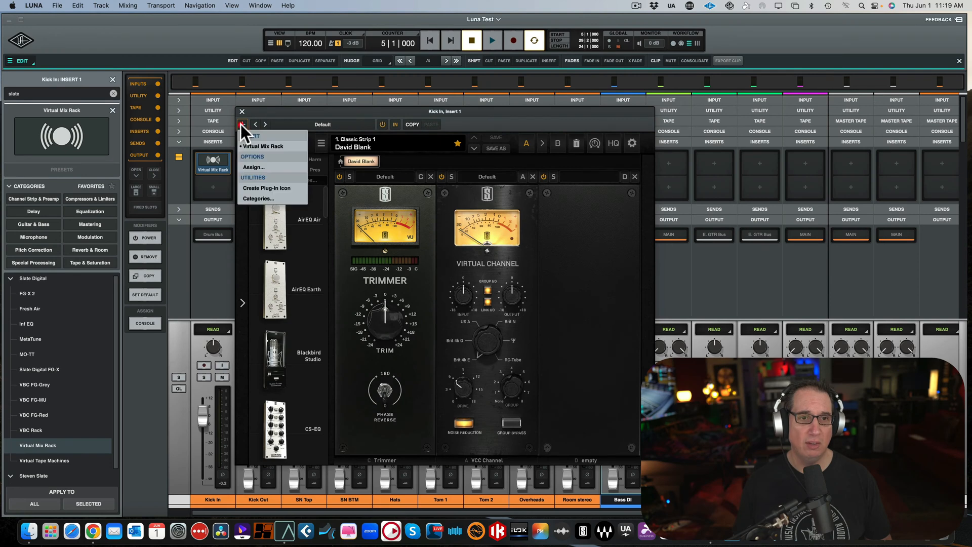
pyautogui.click(259, 188)
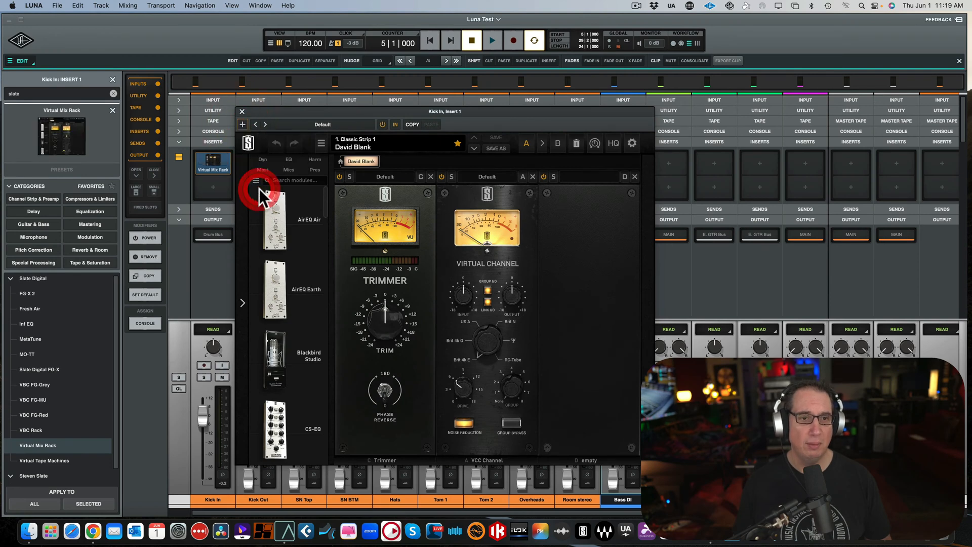
pyautogui.moveTo(314, 112); pyautogui.dragTo(305, 111)
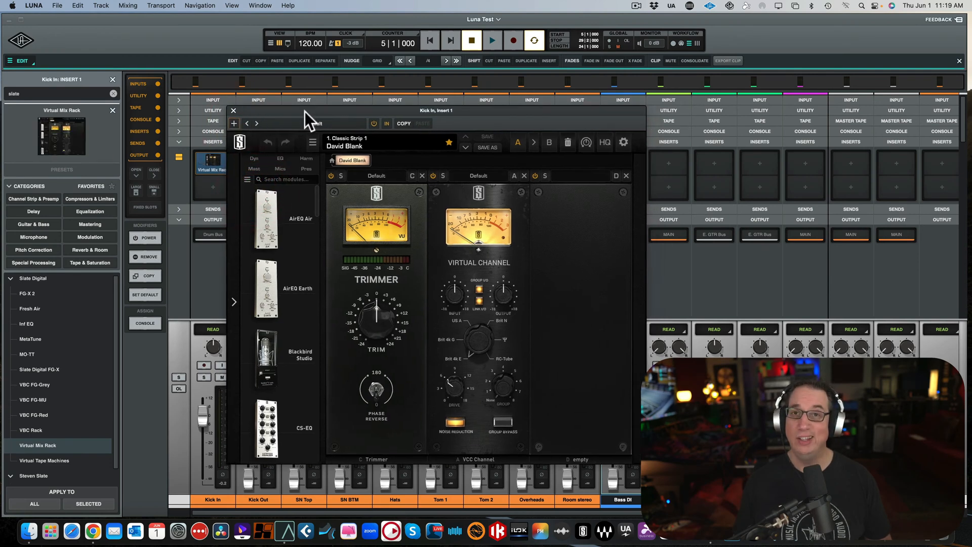
pyautogui.click(232, 110)
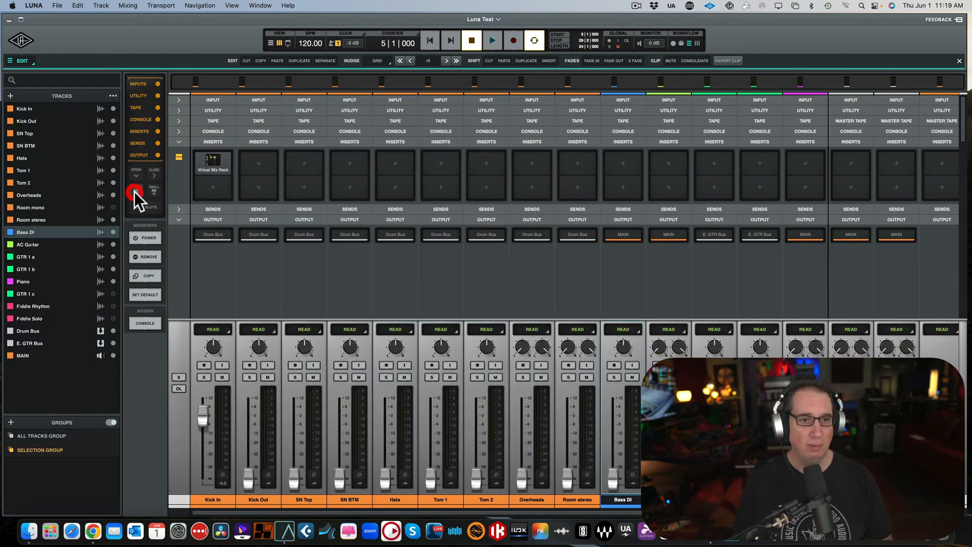
# - Try the small slot size in the mixer and return to the large size
pyautogui.click(153, 193)
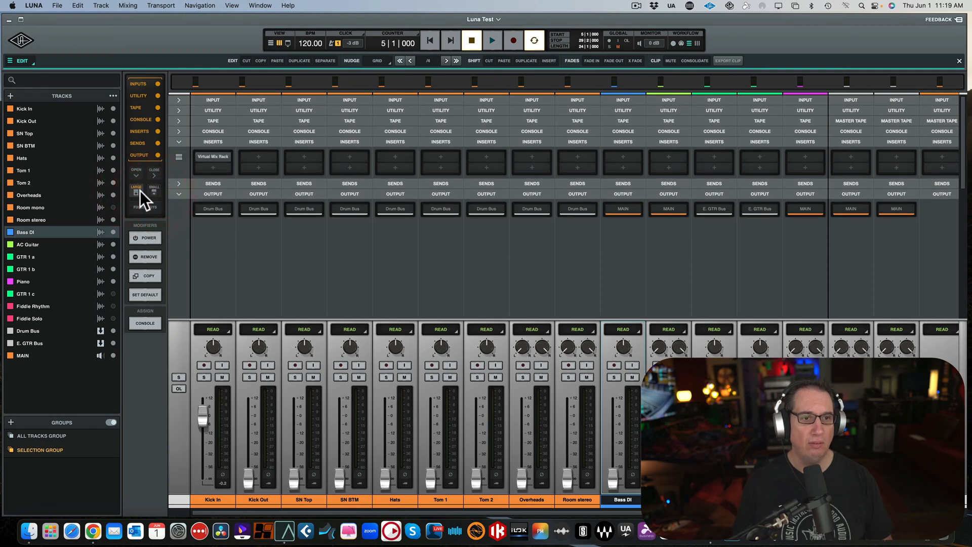
pyautogui.click(139, 190)
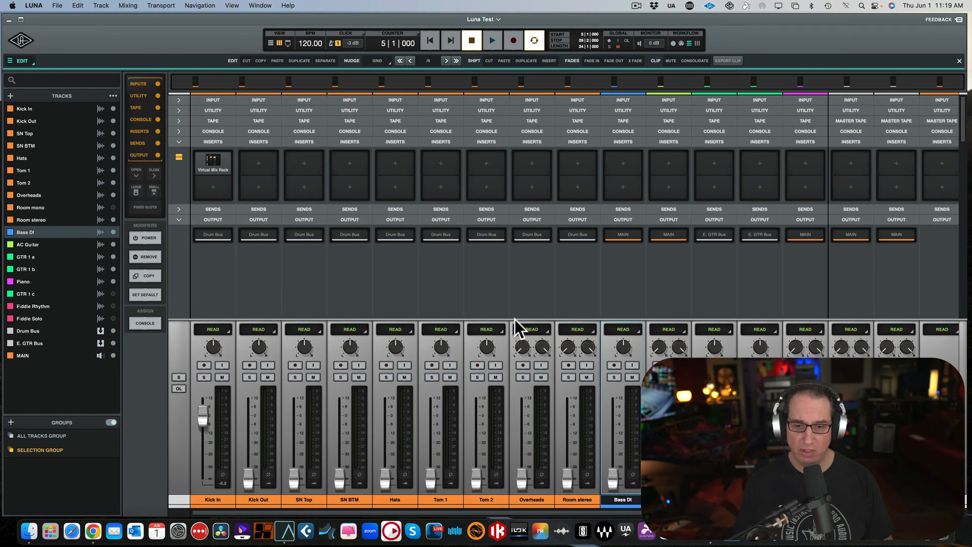
# - Copy the Virtual Mix Rack from Kick In to the first insert of every track from Kick Out through Room stereo
pyautogui.click(145, 277)
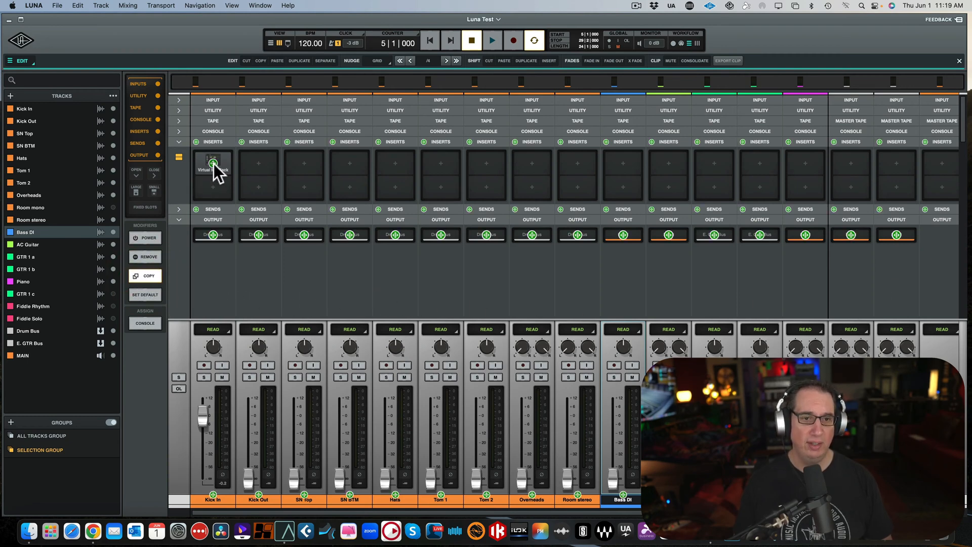
pyautogui.click(213, 163)
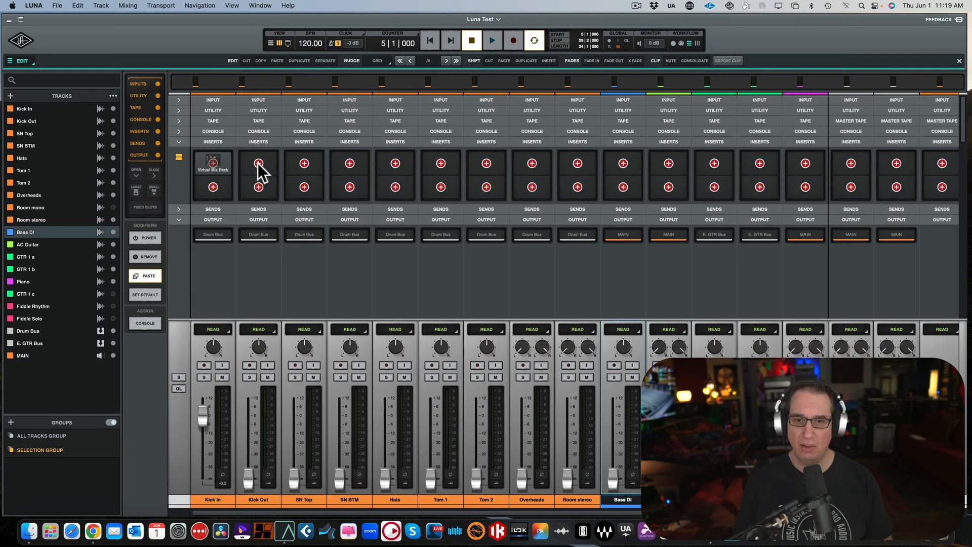
pyautogui.moveTo(259, 163); pyautogui.dragTo(577, 163)
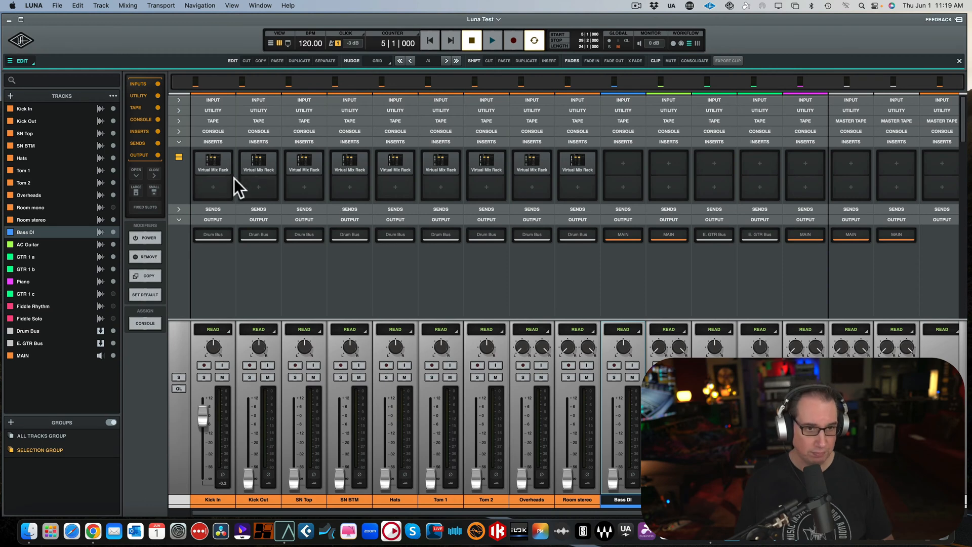
# - Open the Virtual Mix Rack on Kick In above the track names and select the Kick In track
pyautogui.click(213, 170)
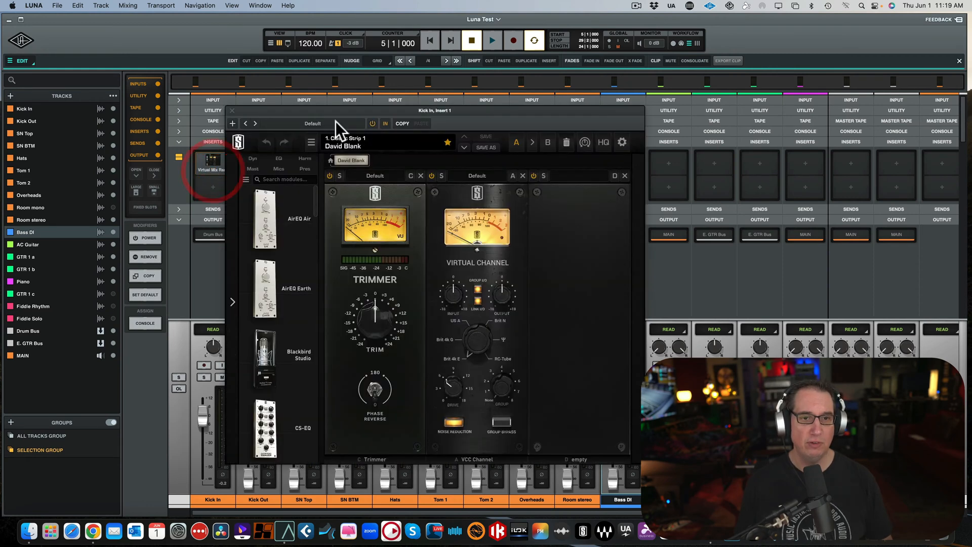
pyautogui.moveTo(335, 114); pyautogui.dragTo(197, 9)
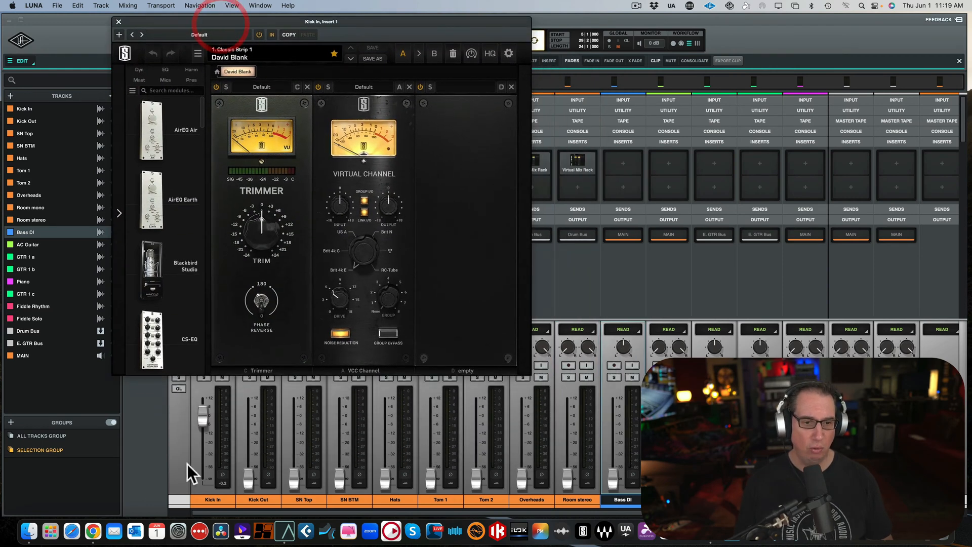
pyautogui.click(207, 501)
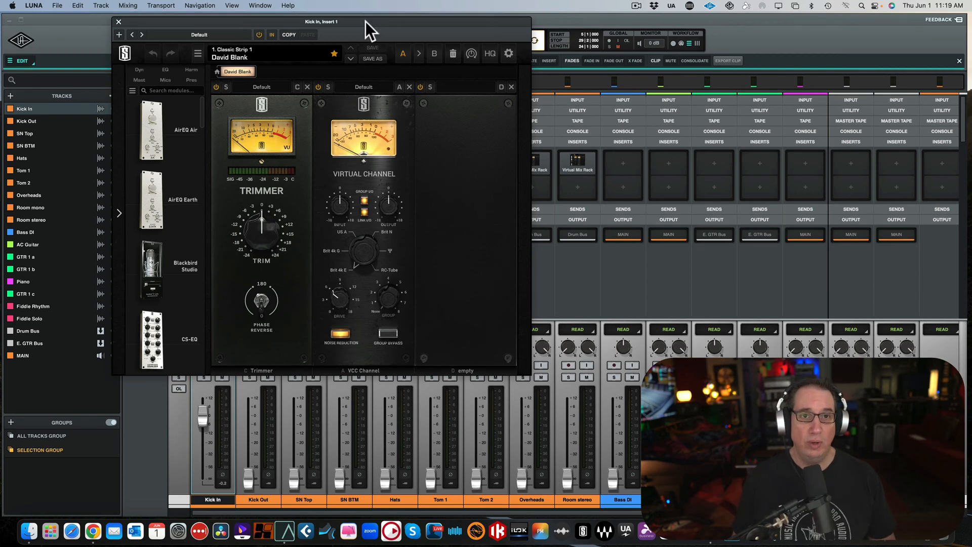
pyautogui.moveTo(365, 21); pyautogui.dragTo(360, 29)
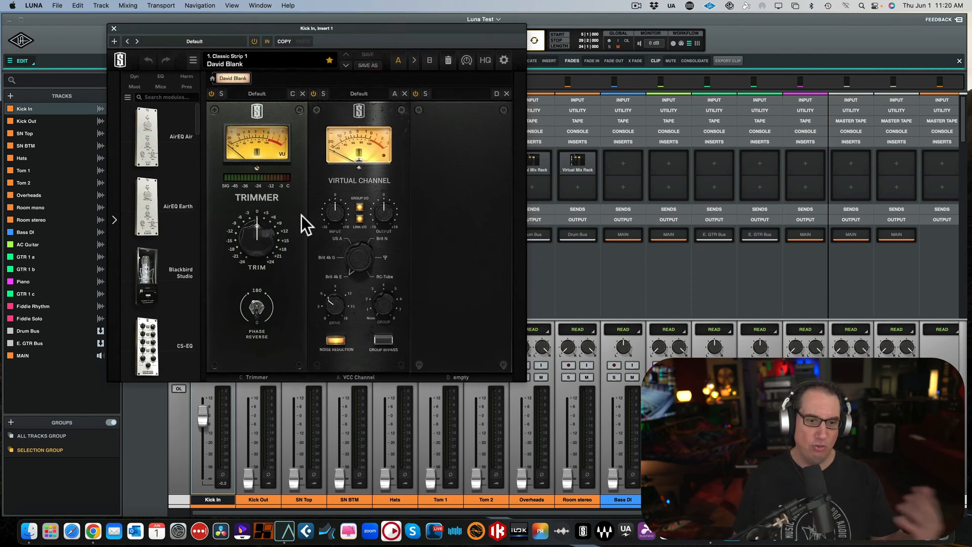
# - Select the drum tracks one by one from Kick Out to Overheads with the plug-in window open, and return to Kick In
pyautogui.click(266, 499)
pyautogui.click(308, 503)
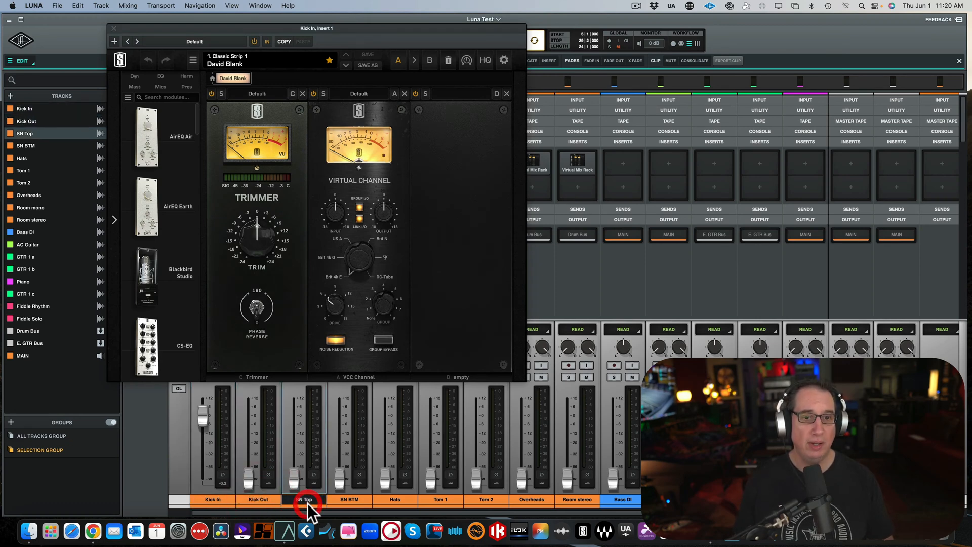
pyautogui.click(339, 502)
pyautogui.click(387, 499)
pyautogui.click(439, 503)
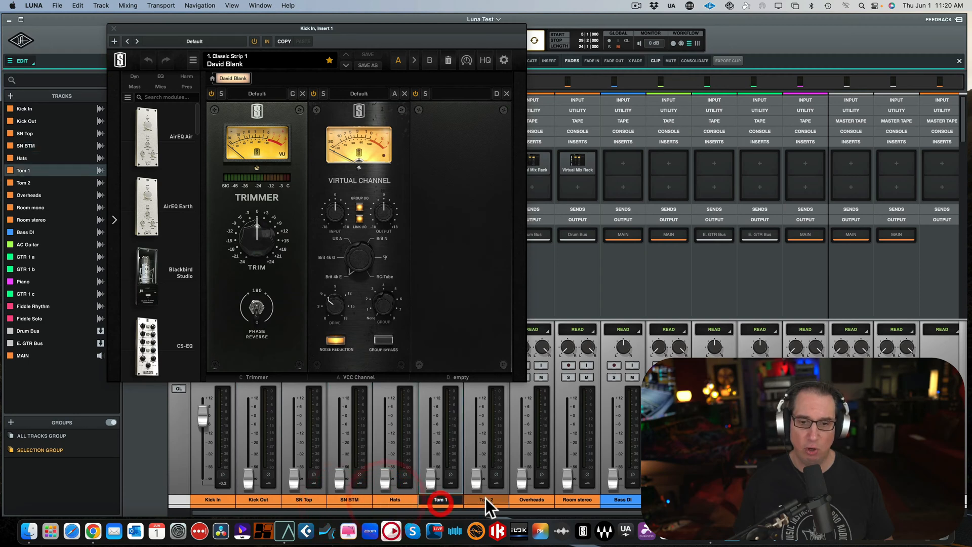
pyautogui.click(485, 499)
pyautogui.click(524, 500)
pyautogui.click(206, 497)
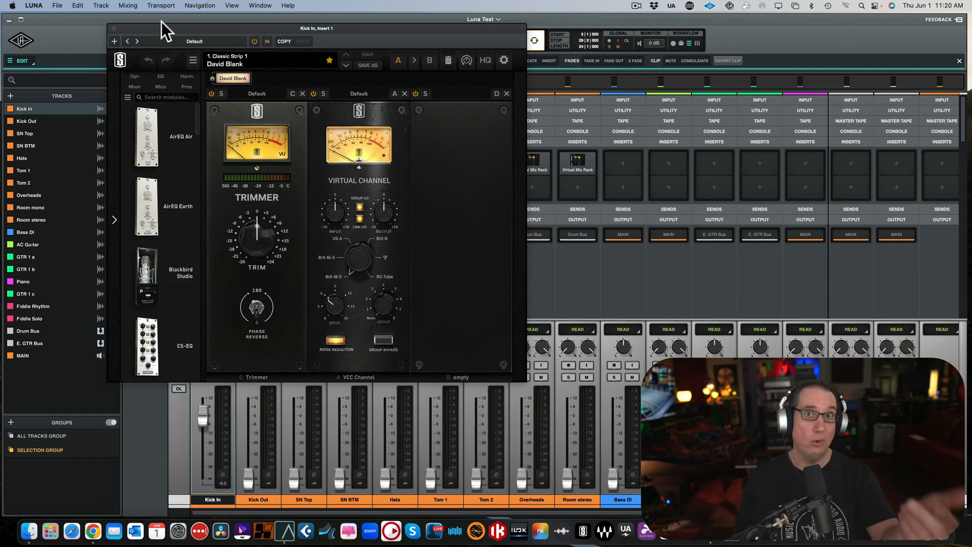
pyautogui.moveTo(162, 23); pyautogui.dragTo(164, 18)
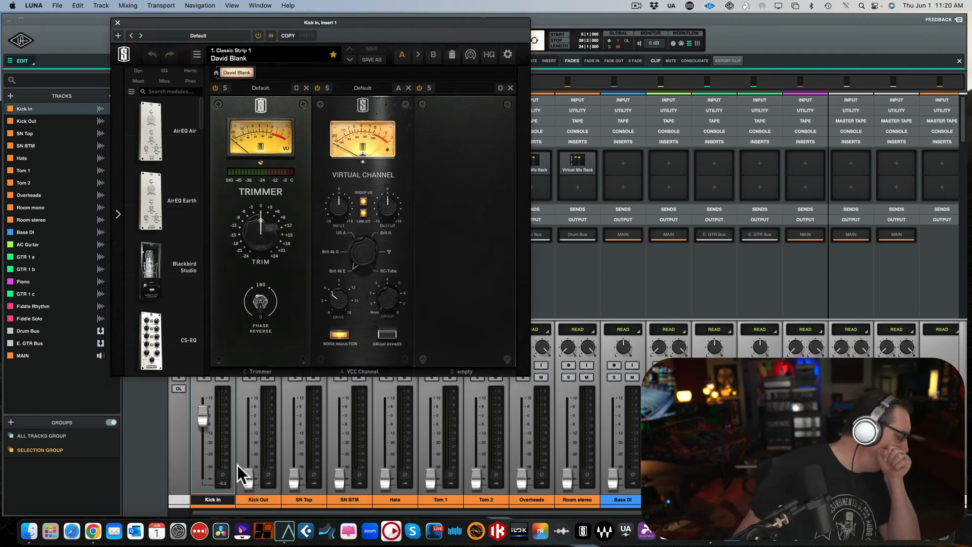
# - Reselect the Kick In track in the mixer and close its Virtual Mix Rack window
pyautogui.click(243, 497)
pyautogui.click(214, 497)
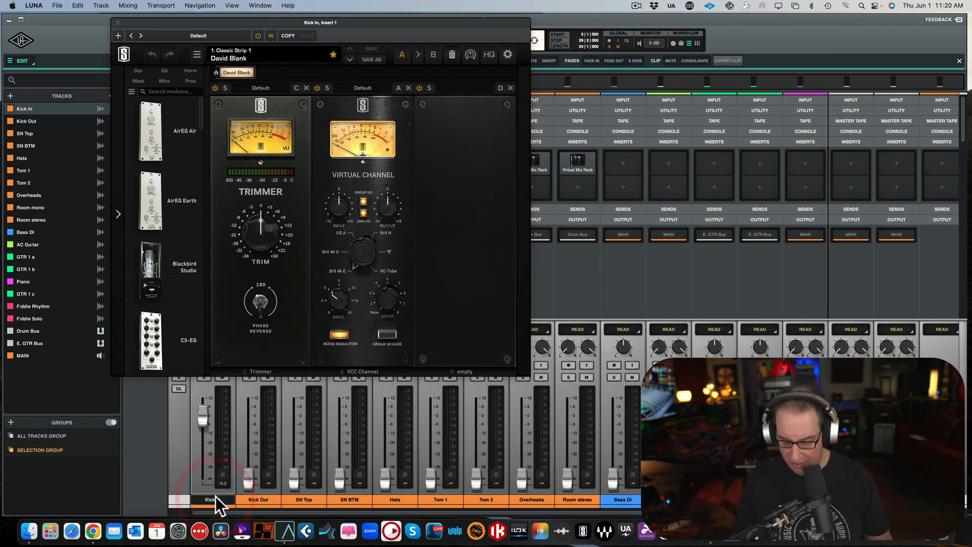
pyautogui.click(117, 22)
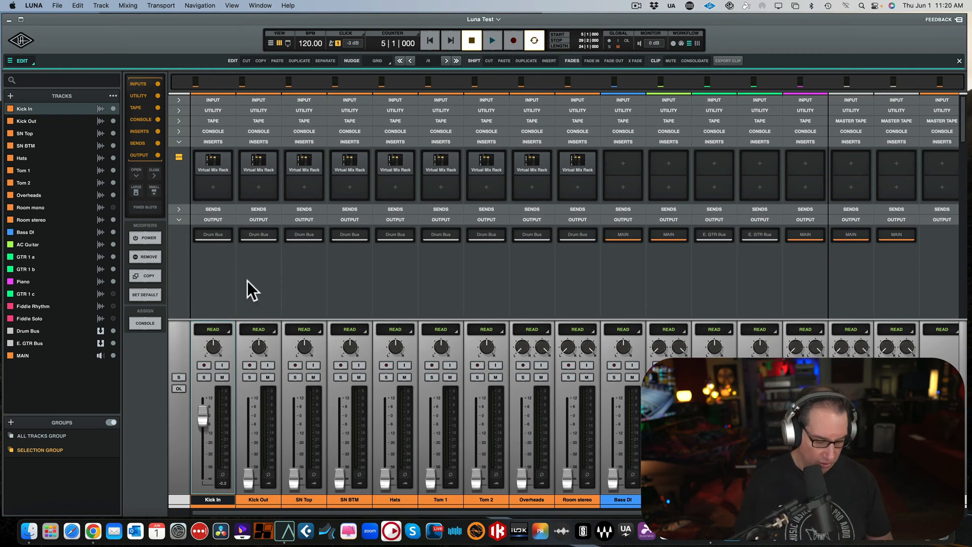
pyautogui.press('Tab')
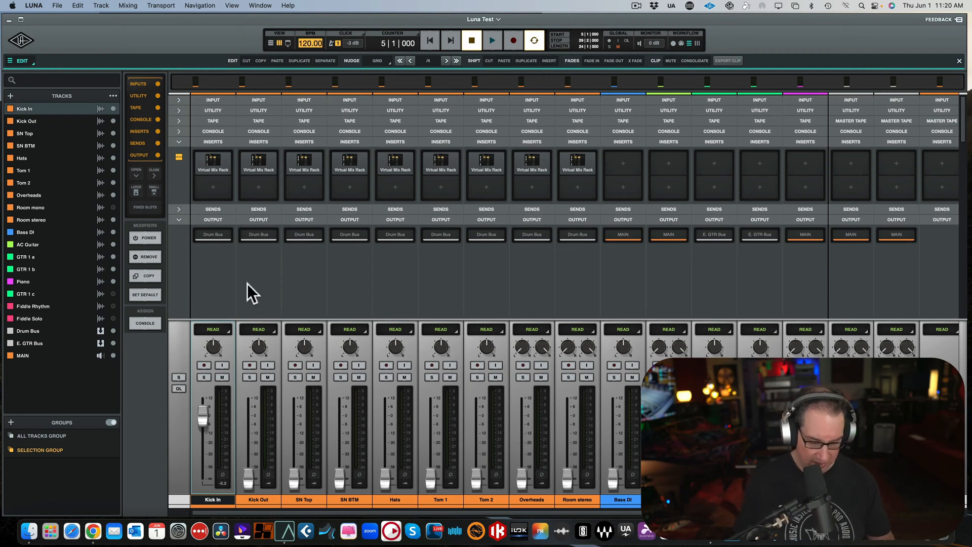
# - Select the mixer tracks one by one from Kick Out to Overheads without any plug-in window open, and return to Kick In
pyautogui.click(251, 500)
pyautogui.click(309, 498)
pyautogui.click(342, 499)
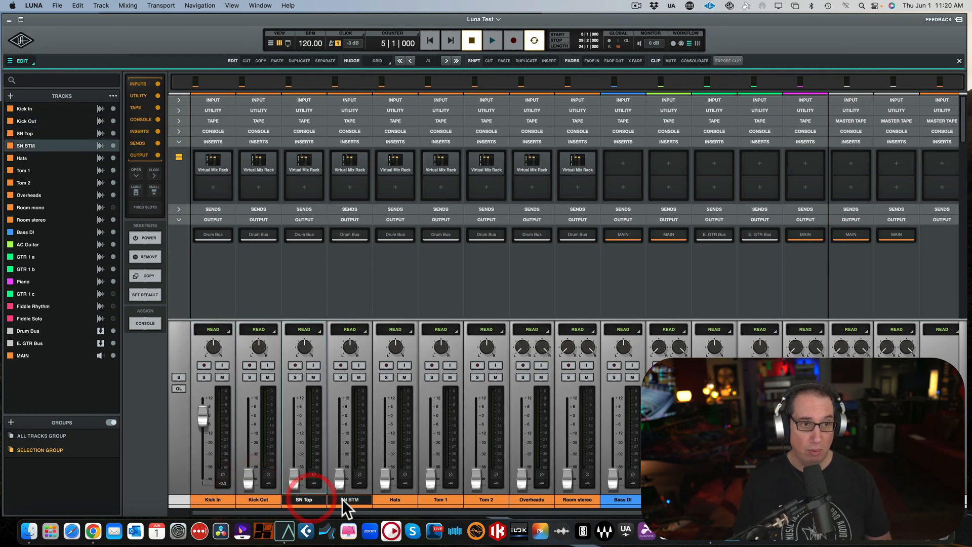
pyautogui.click(390, 501)
pyautogui.click(429, 500)
pyautogui.click(484, 500)
pyautogui.click(533, 496)
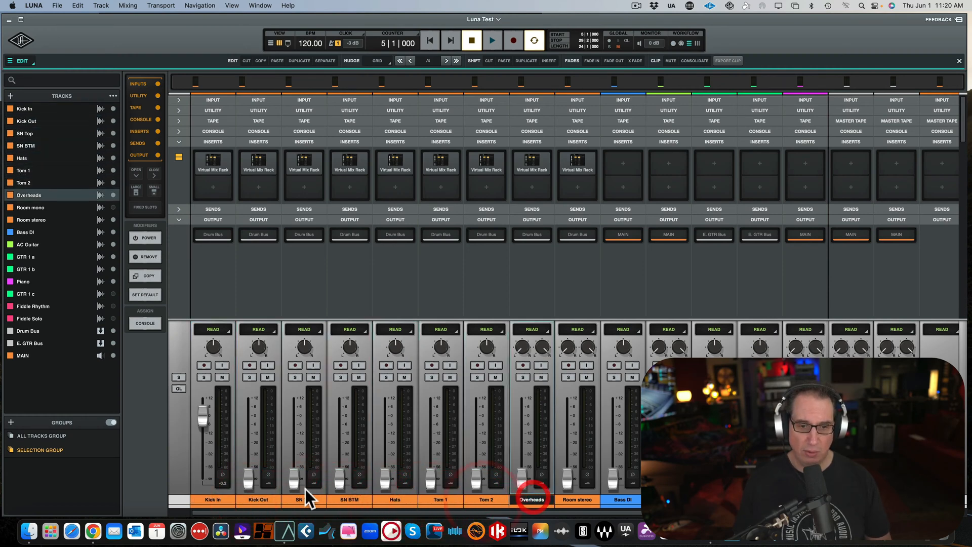
pyautogui.click(212, 499)
# - Step the selection through the track list from Kick In down to Room mono and back up to Kick In
pyautogui.click(24, 108)
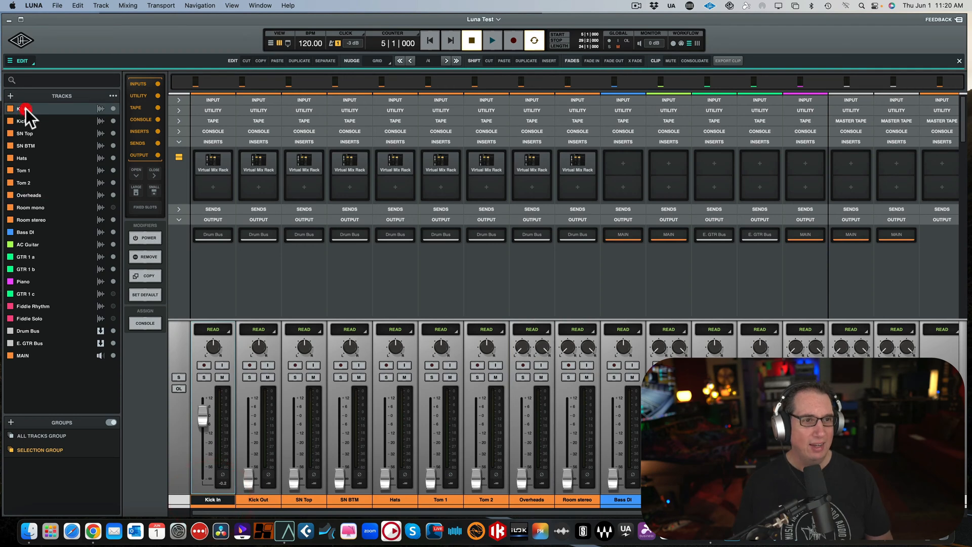
pyautogui.click(24, 131)
pyautogui.click(21, 108)
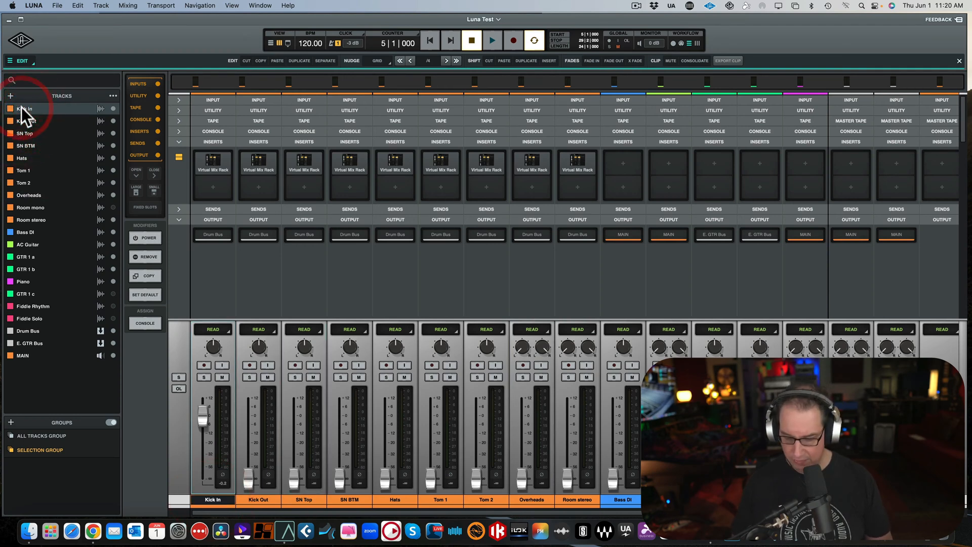
pyautogui.press('Down')
pyautogui.press('Down')
pyautogui.press('Down')
pyautogui.press('Down')
pyautogui.press('Down')
pyautogui.press('Down')
pyautogui.press('Down')
pyautogui.press('Down')
pyautogui.press('Down')
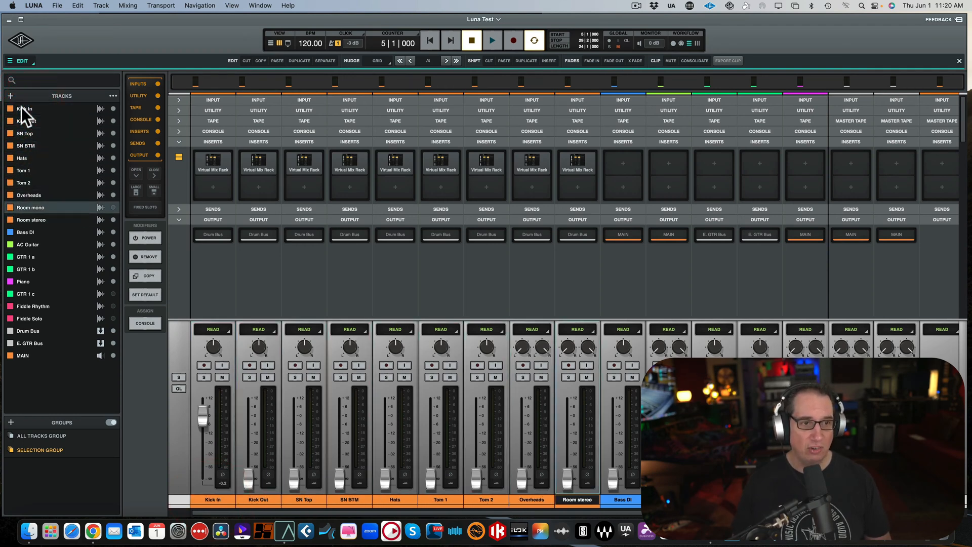
pyautogui.press('Up')
pyautogui.press('Up')
pyautogui.press('Up')
pyautogui.press('Up')
pyautogui.press('Up')
pyautogui.press('Up')
pyautogui.press('Up')
pyautogui.press('Up')
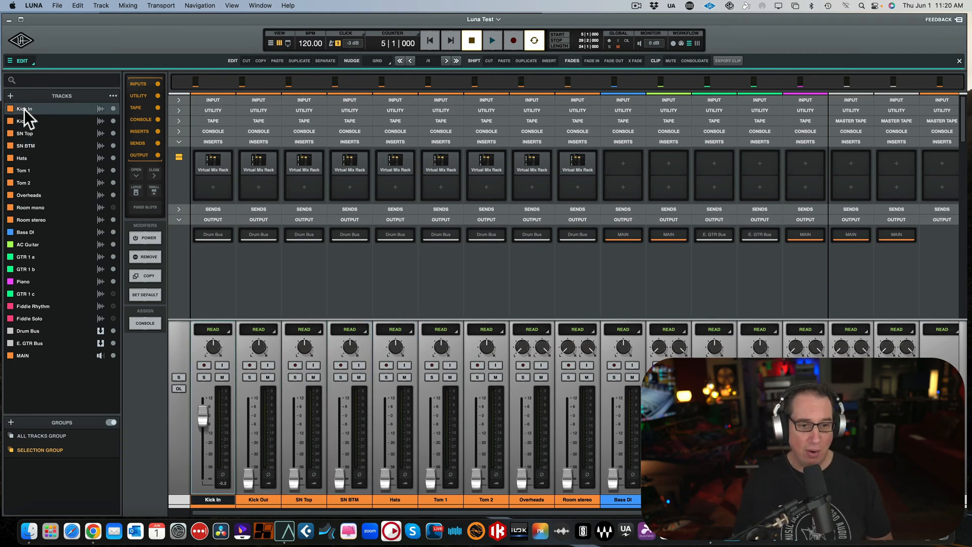
# - Open the Virtual Mix Rack on Kick In, move its window clear of the track list, and select Kick In in that list
pyautogui.click(213, 170)
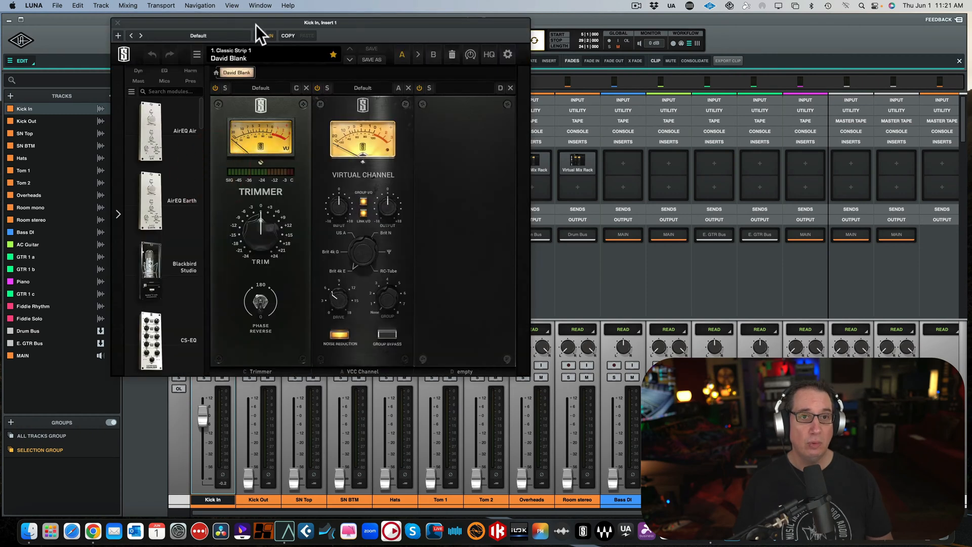
pyautogui.moveTo(256, 25); pyautogui.dragTo(287, 22)
pyautogui.click(33, 108)
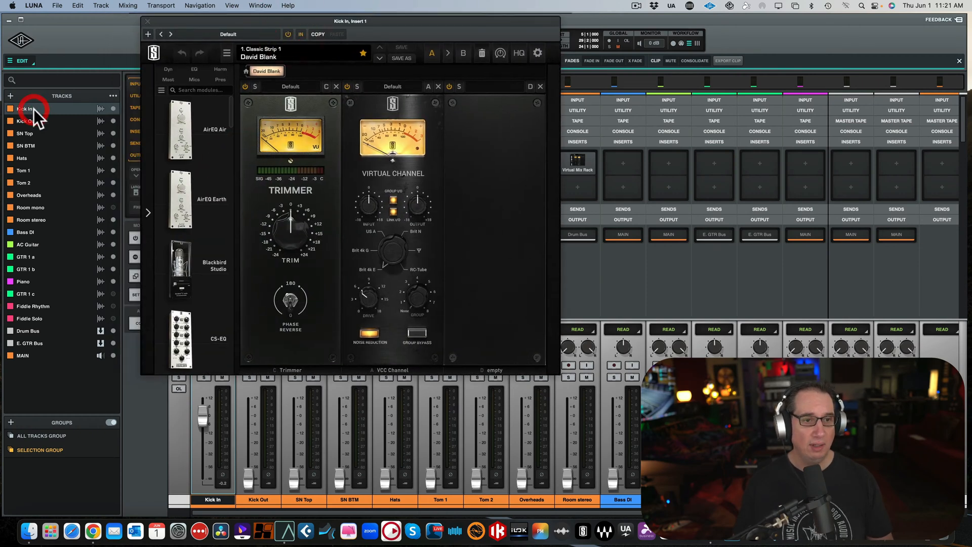
# - Step through the track list from Kick In to GTR 1 c and back with the Virtual Mix Rack window open
pyautogui.press('Down')
pyautogui.press('Down')
pyautogui.press('Down')
pyautogui.press('Down')
pyautogui.press('Down')
pyautogui.press('Down')
pyautogui.press('Down')
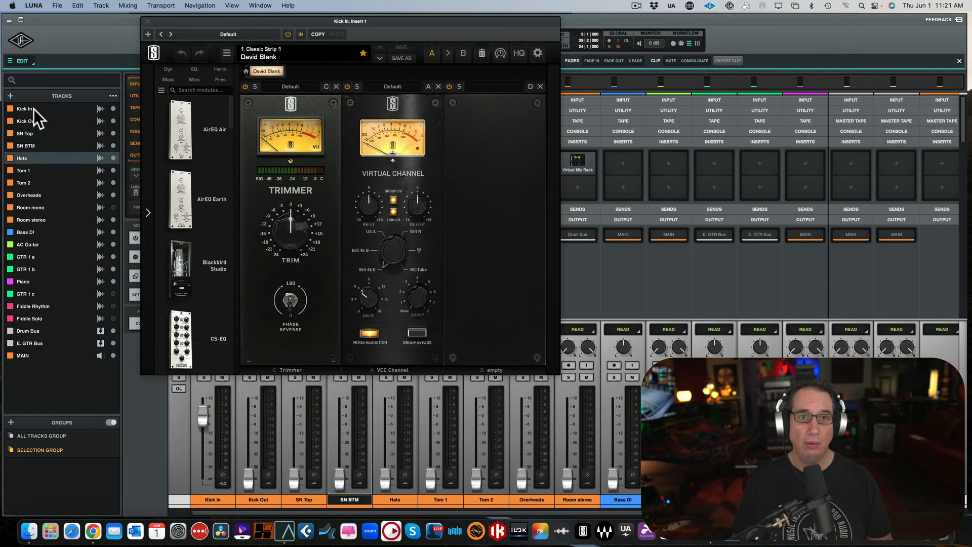
pyautogui.press('Down')
pyautogui.press('Down')
pyautogui.press('Down')
pyautogui.press('Down')
pyautogui.press('Down')
pyautogui.press('Down')
pyautogui.press('Down')
pyautogui.press('Down')
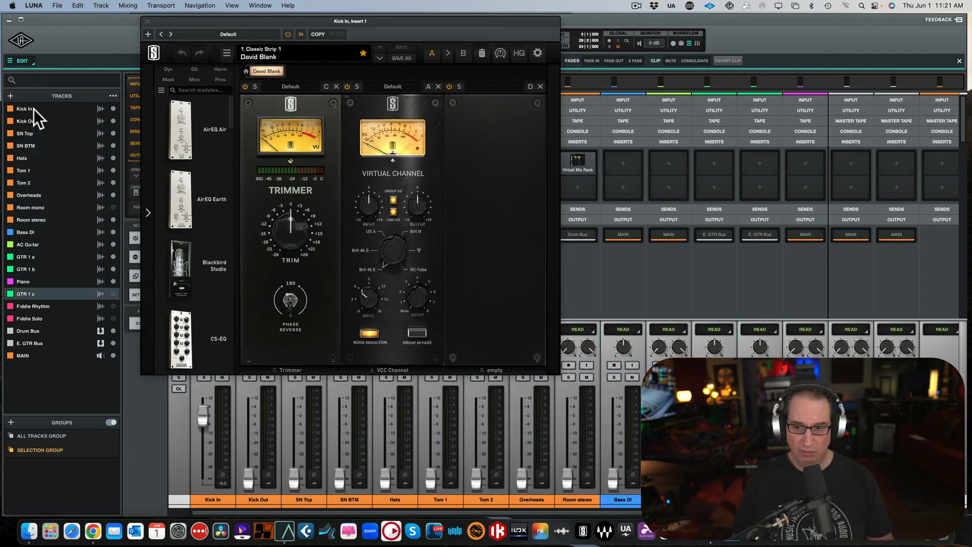
pyautogui.press('Up')
pyautogui.press('Up')
pyautogui.press('Up')
pyautogui.press('Up')
pyautogui.press('Up')
pyautogui.press('Up')
pyautogui.press('Up')
pyautogui.press('Up')
pyautogui.press('Up')
pyautogui.press('Up')
pyautogui.press('Up')
pyautogui.press('Up')
pyautogui.press('Up')
pyautogui.press('Up')
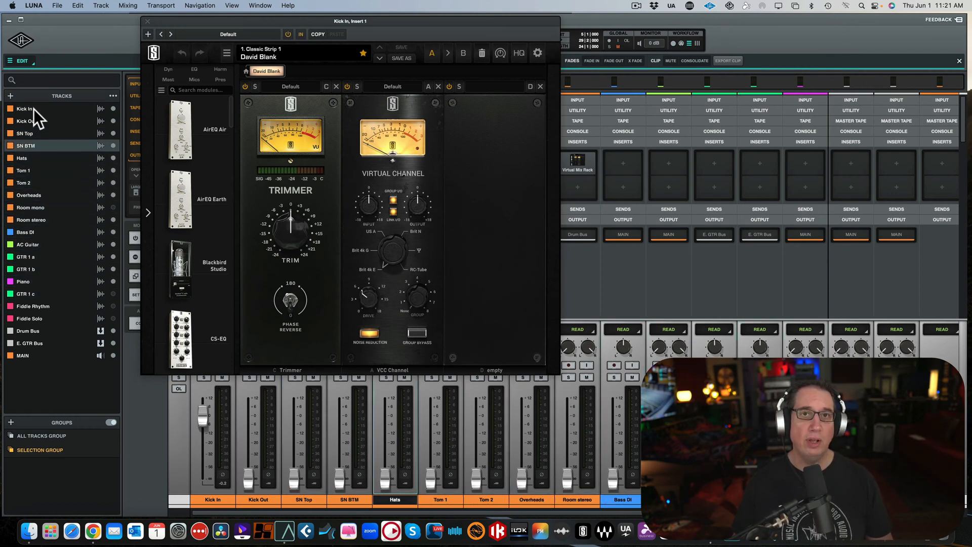
pyautogui.press('Up')
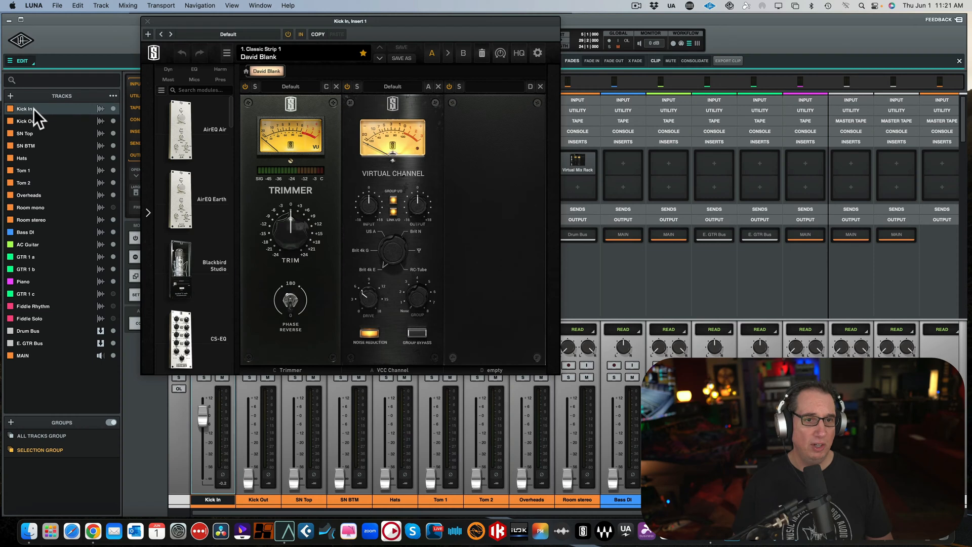
# - Turn off Noise Reduction in Kick In's Virtual Channel module and raise its drive to about 11.5 dB
pyautogui.click(233, 26)
pyautogui.moveTo(232, 25); pyautogui.dragTo(232, 28)
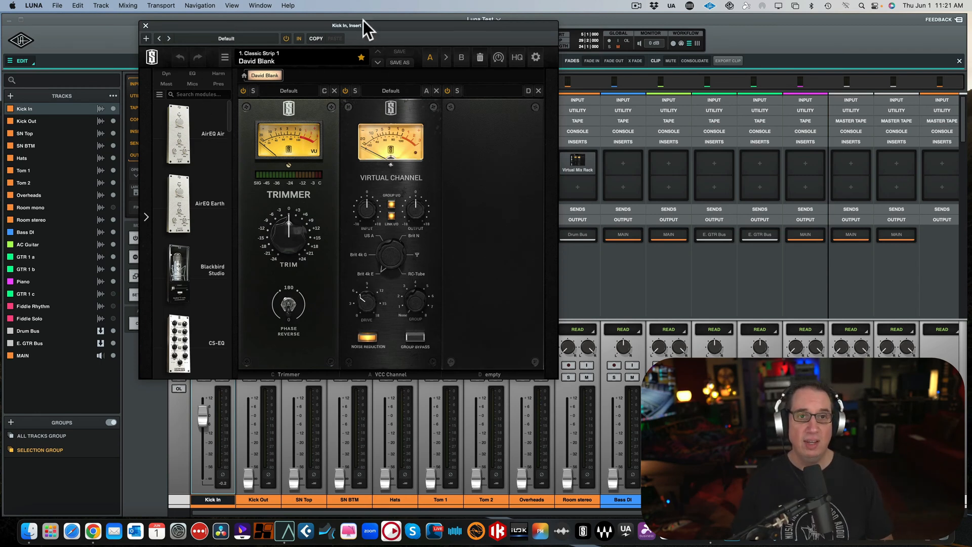
pyautogui.moveTo(375, 24); pyautogui.dragTo(372, 32)
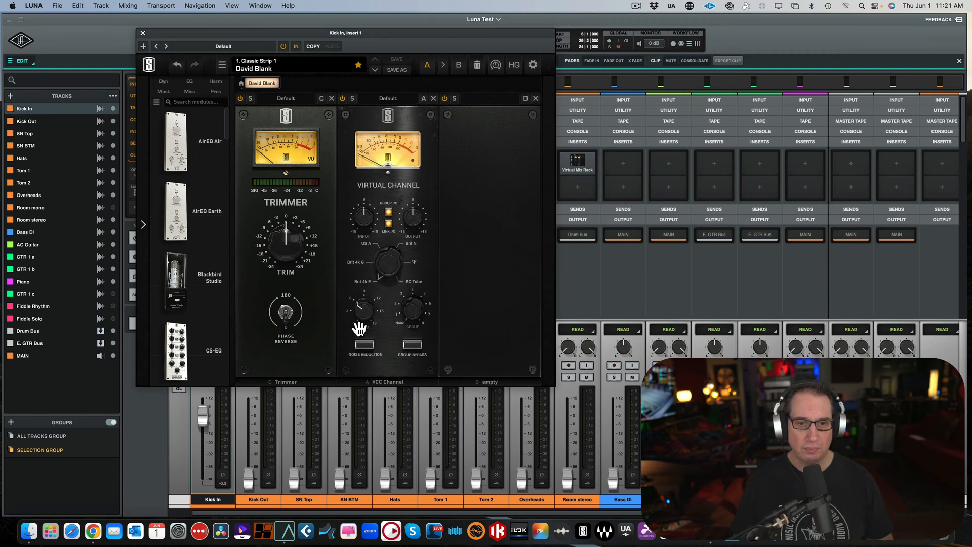
pyautogui.click(363, 345)
pyautogui.moveTo(354, 309); pyautogui.dragTo(356, 279)
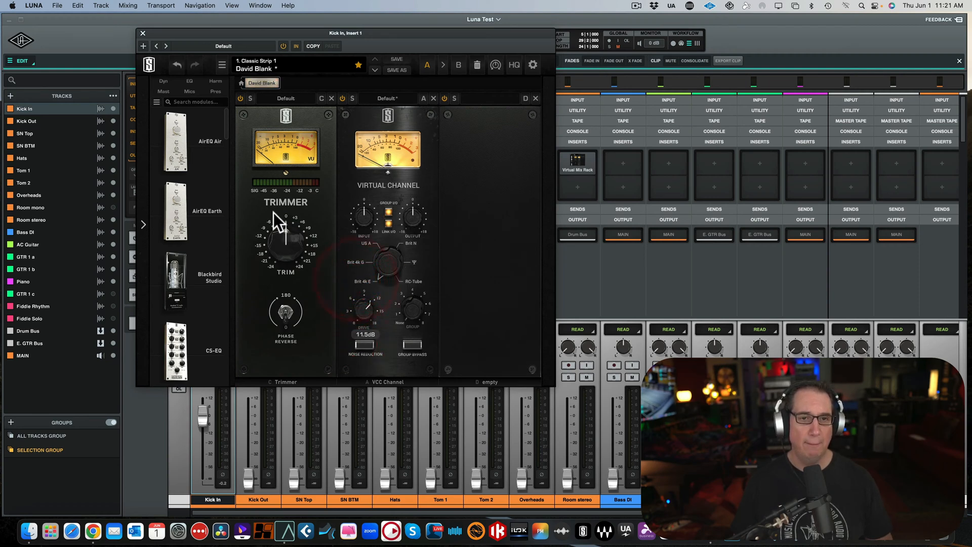
# - During playback, raise the Virtual Channel's linked input to about +5.5 dB, switch off Group I/O, and close the plug-in window
pyautogui.press('space')
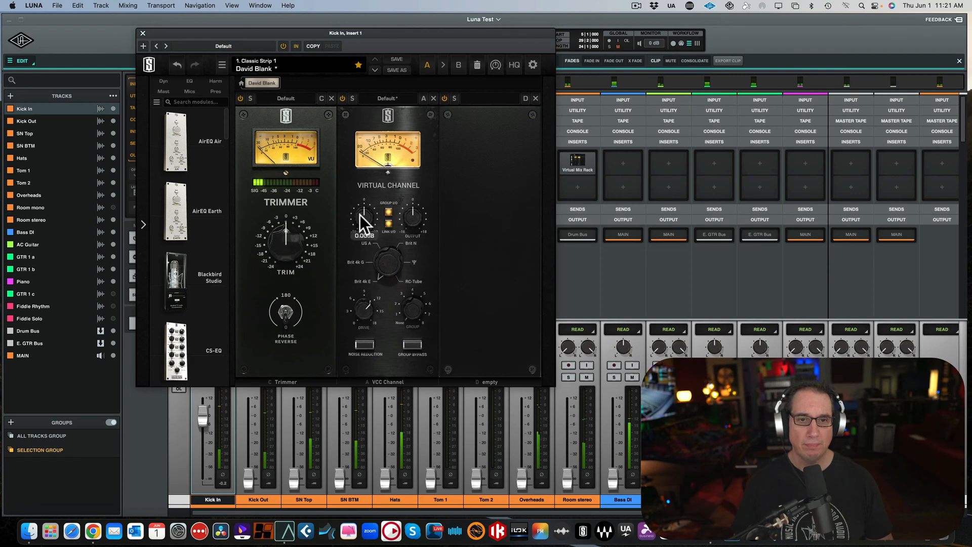
pyautogui.moveTo(359, 215); pyautogui.dragTo(360, 202)
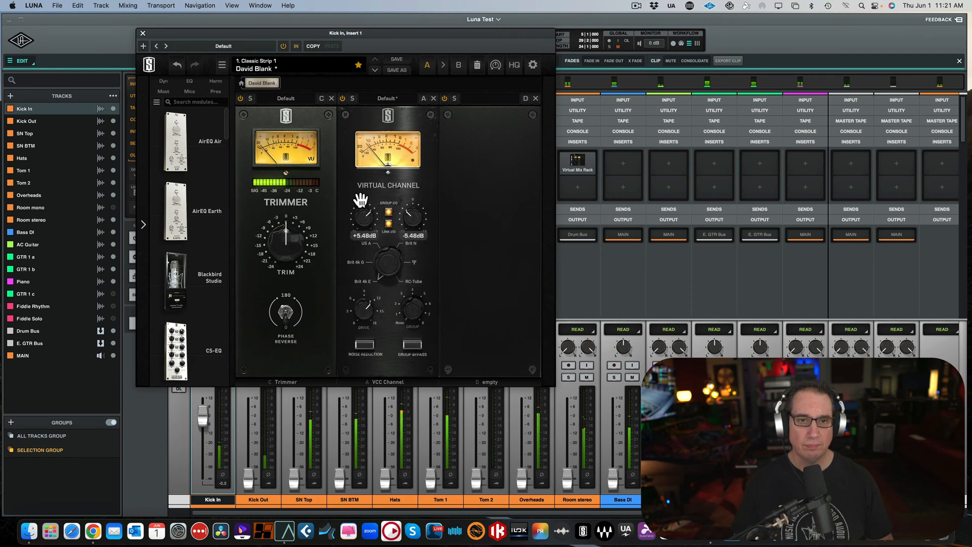
pyautogui.click(389, 210)
pyautogui.moveTo(364, 220); pyautogui.dragTo(363, 217)
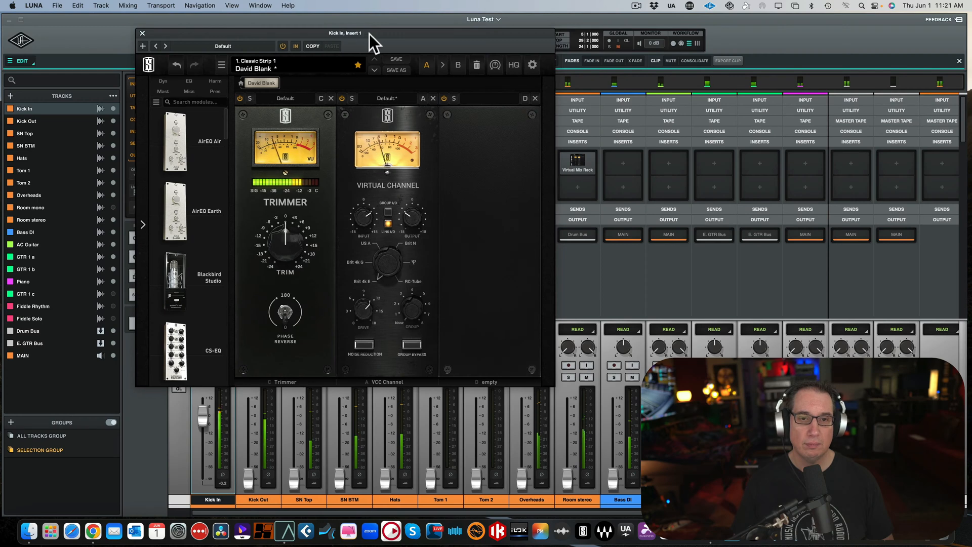
pyautogui.moveTo(369, 35); pyautogui.dragTo(368, 34)
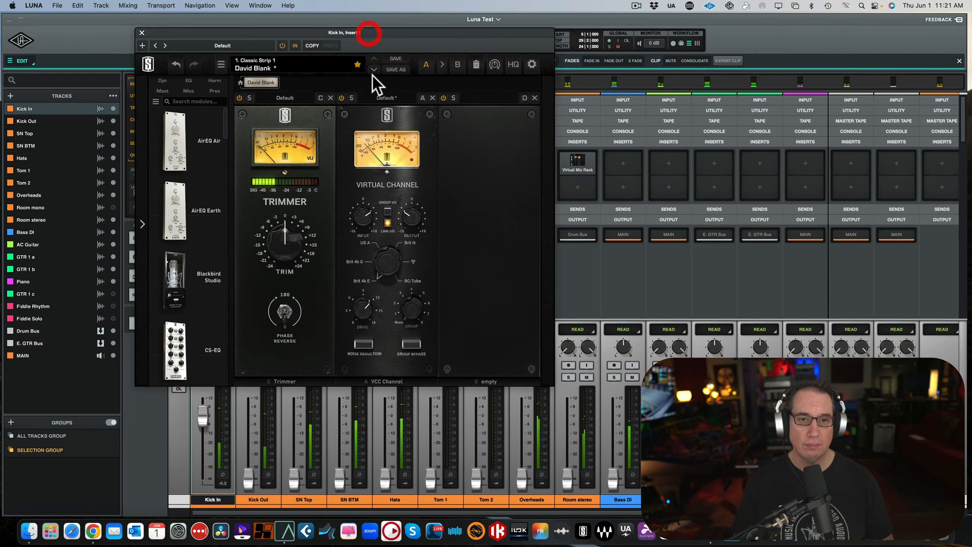
pyautogui.click(142, 32)
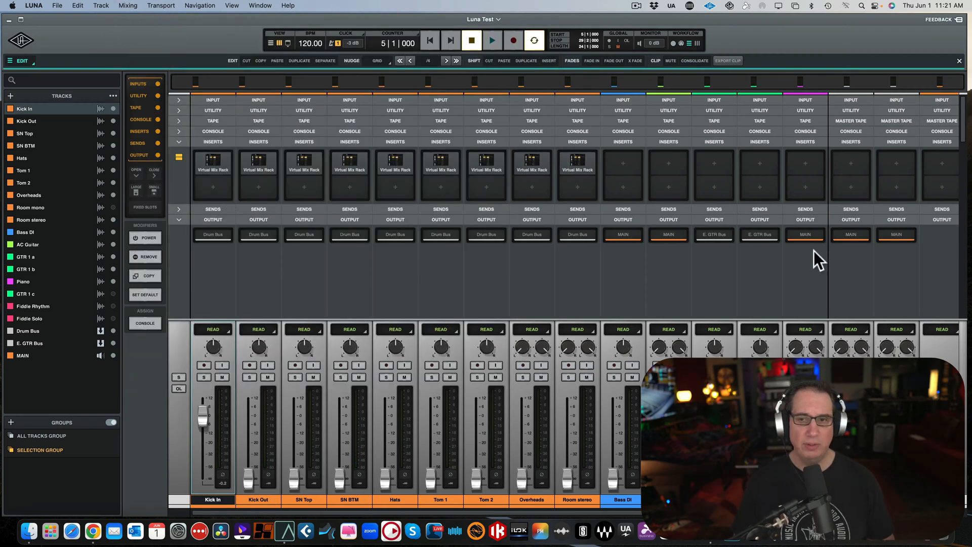
# - Search the plug-ins for "ssl" and load the Waves SSL EV2 Channel (m) into Kick In's second insert
pyautogui.click(207, 184)
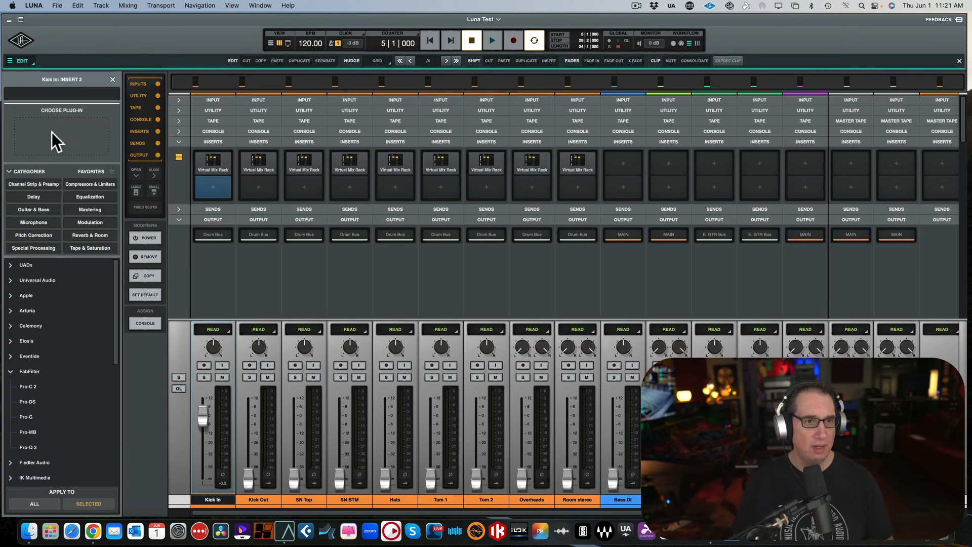
pyautogui.write('ssl')
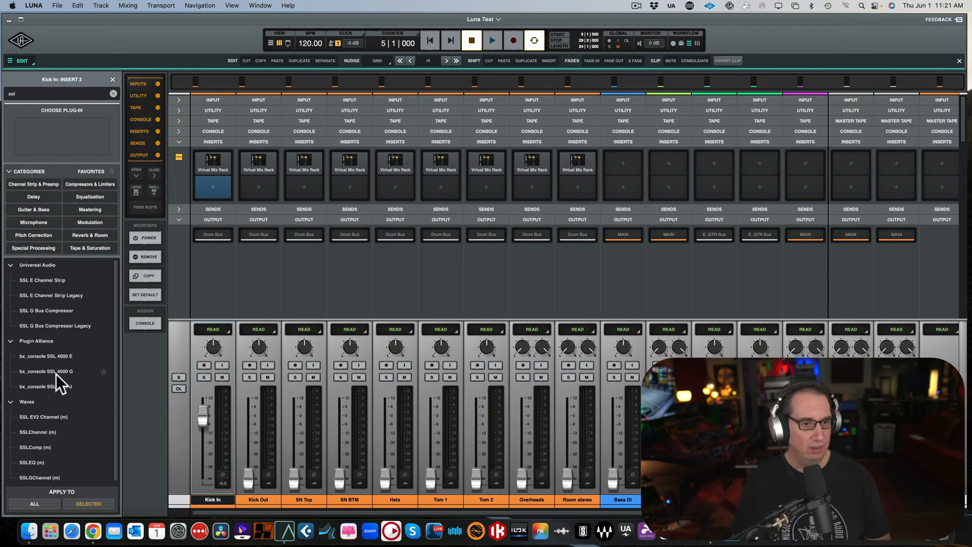
pyautogui.scroll(-1, 56, 379)
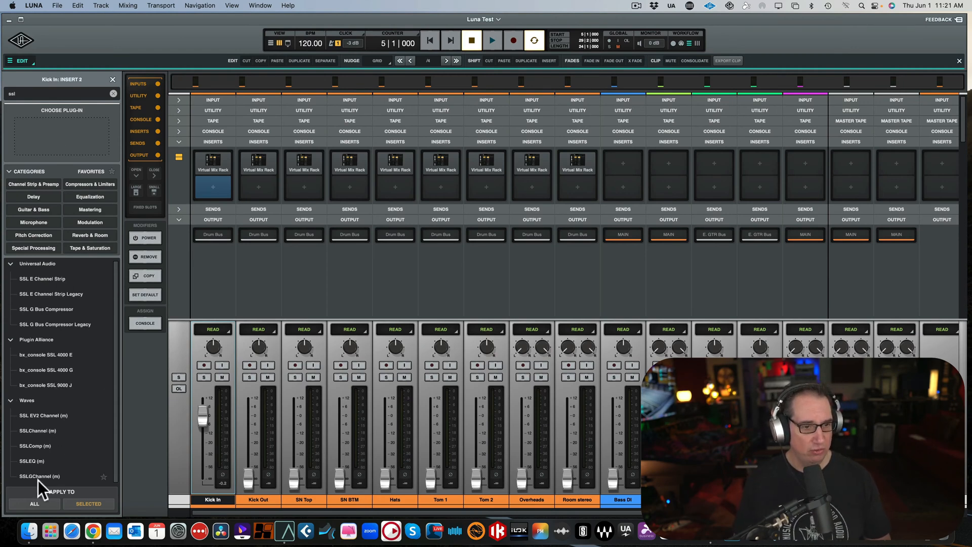
pyautogui.click(32, 416)
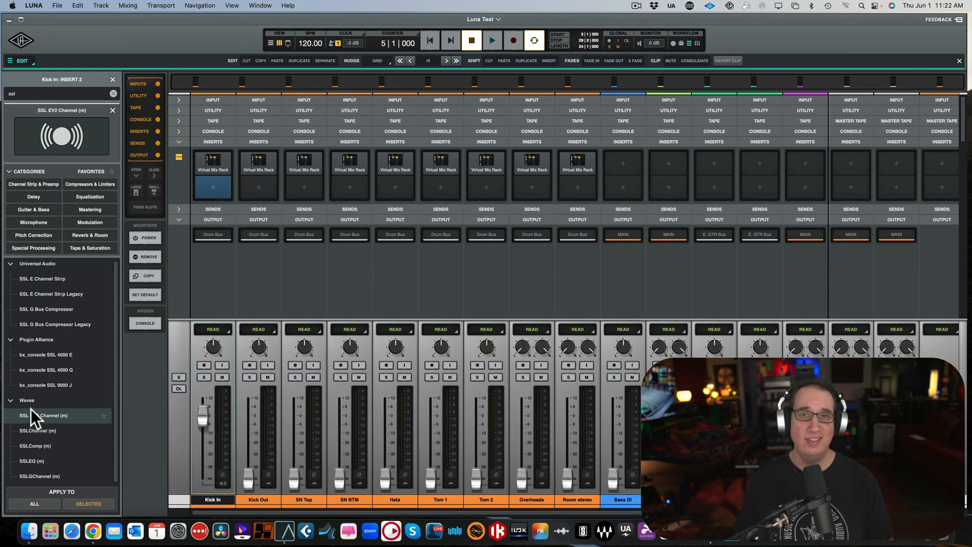
pyautogui.doubleClick(31, 409)
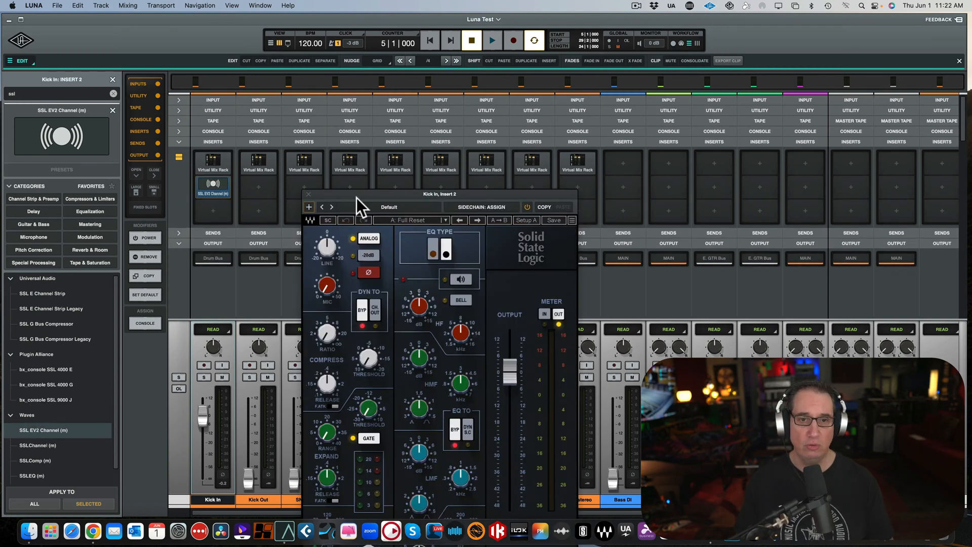
# - Move the SSL EV2 Channel window up to view the whole plug-in, and close it
pyautogui.moveTo(356, 196); pyautogui.dragTo(330, 104)
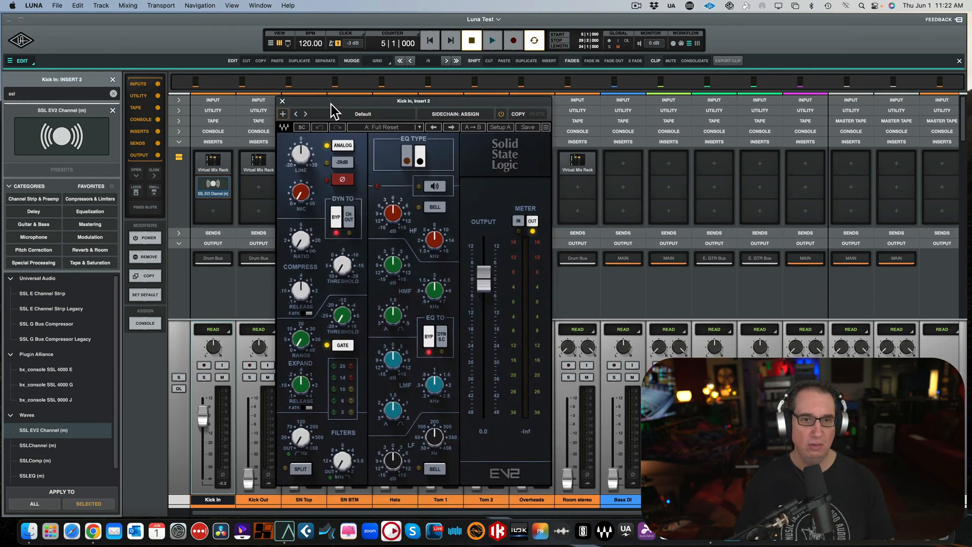
pyautogui.click(284, 113)
pyautogui.click(291, 185)
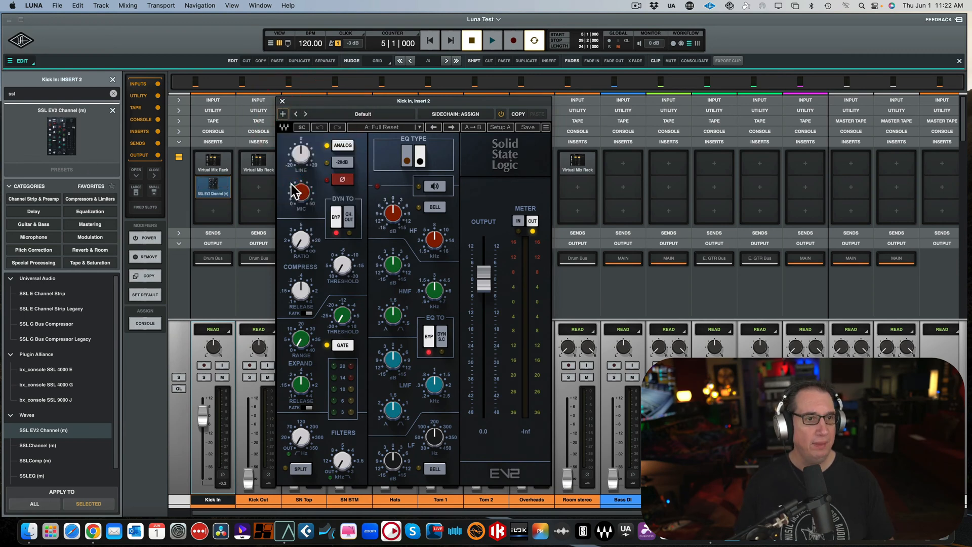
pyautogui.click(281, 100)
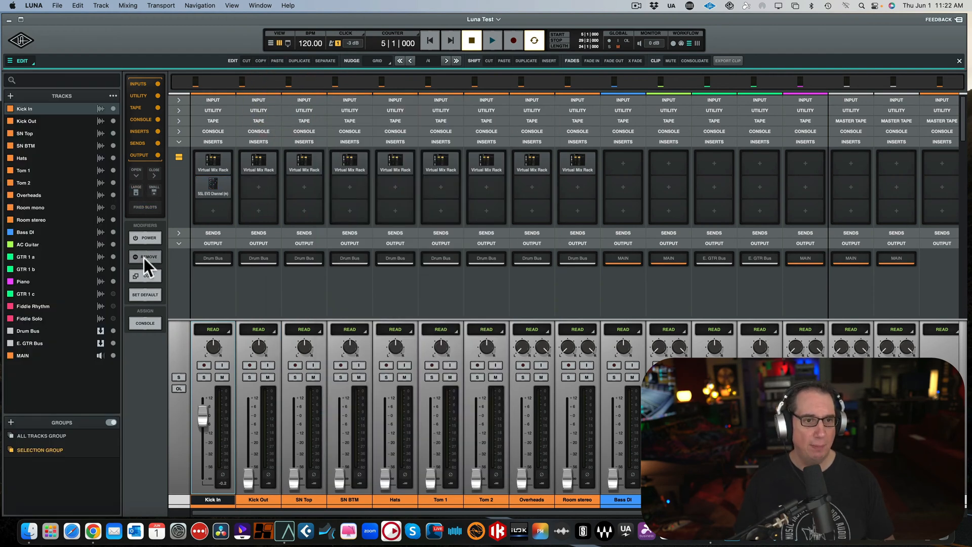
# - Copy the SSL EV2 Channel from Kick In to the second insert of every track from Kick Out through Room stereo
pyautogui.click(144, 273)
pyautogui.click(212, 187)
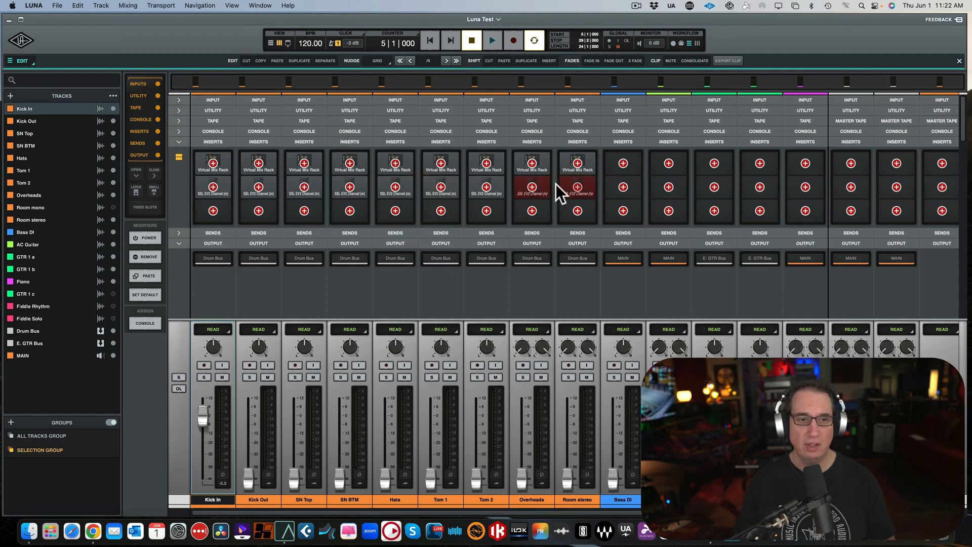
pyautogui.click(152, 275)
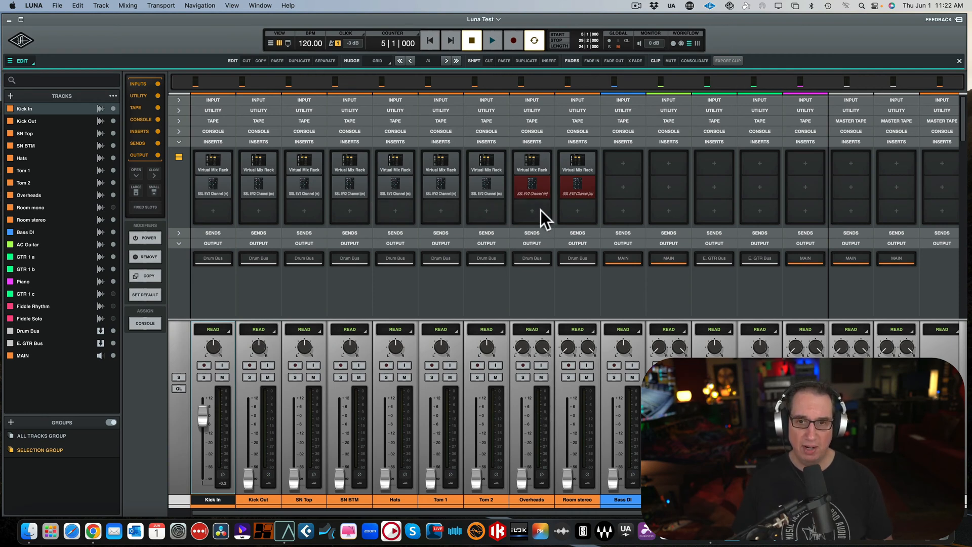
# - Remove the SSL EV2 Channel from the second insert of the Overheads track
pyautogui.click(542, 192)
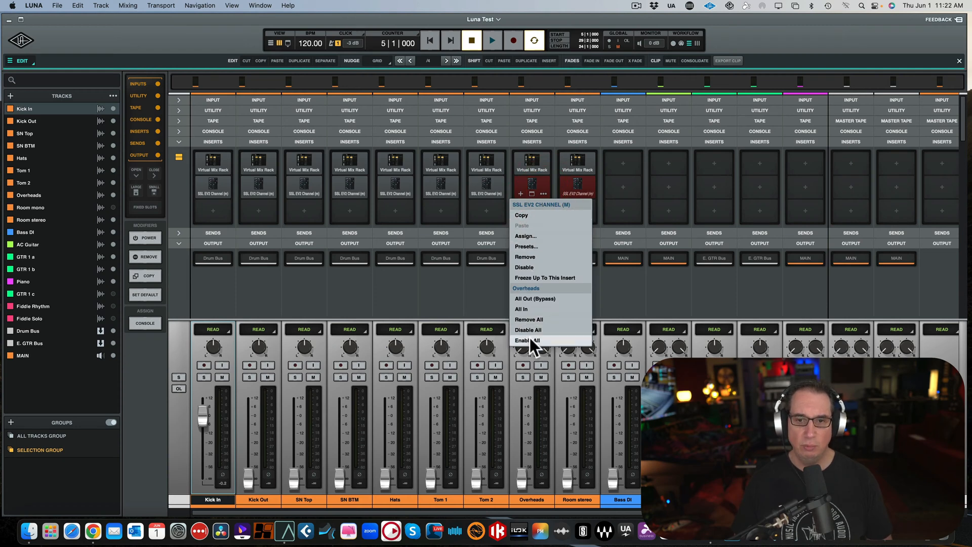
pyautogui.click(522, 256)
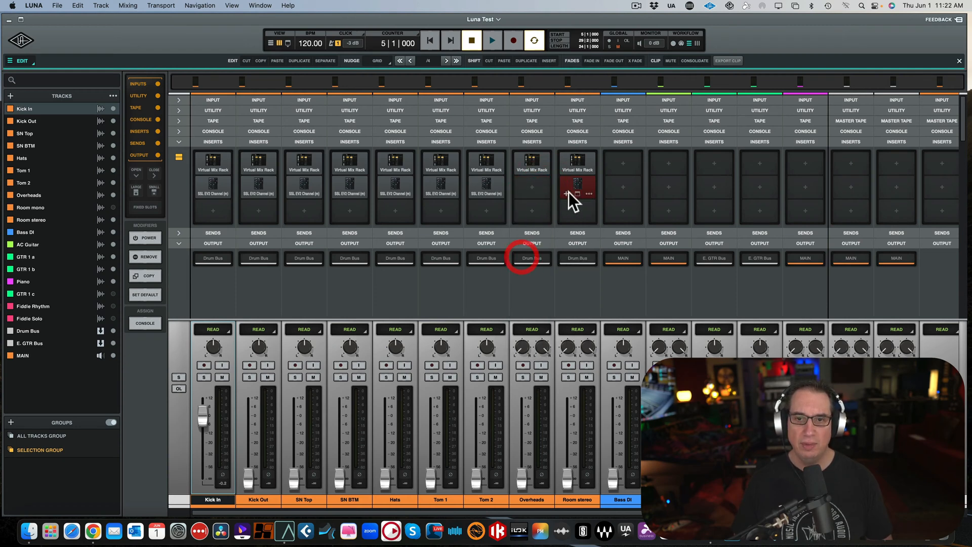
# - Remove the SSL EV2 Channel from Room stereo's second insert, and load the Waves SSL EV2 Channel (s) into Overheads' second insert
pyautogui.click(586, 192)
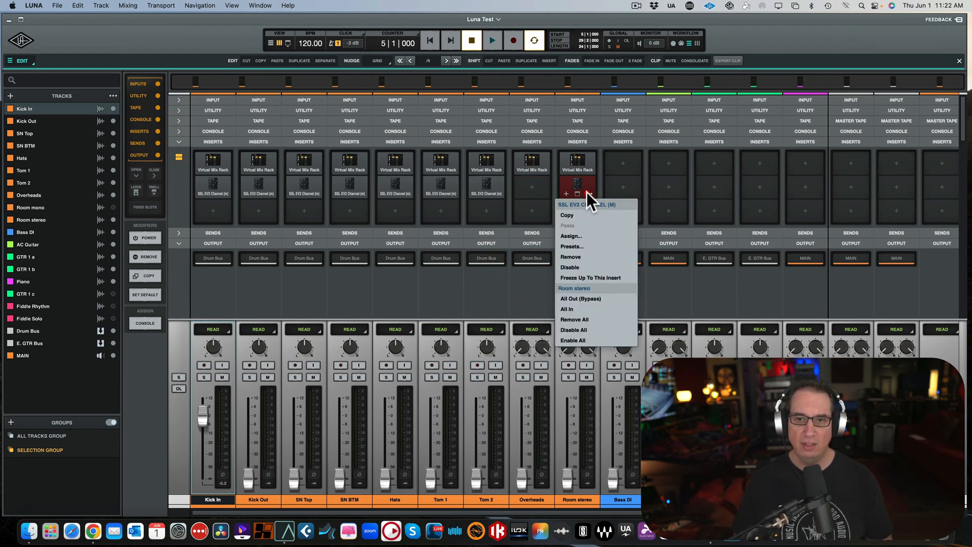
pyautogui.click(571, 256)
pyautogui.click(526, 188)
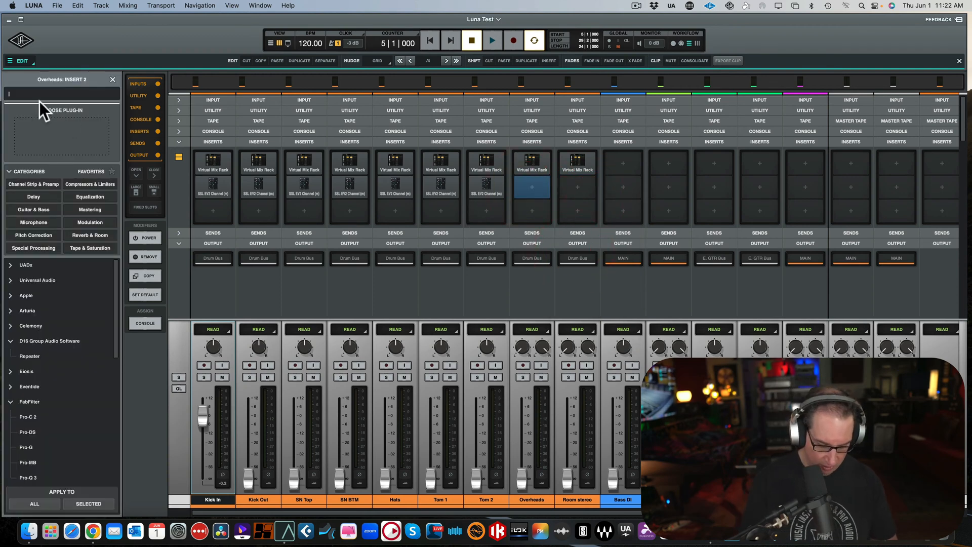
pyautogui.write('ssl')
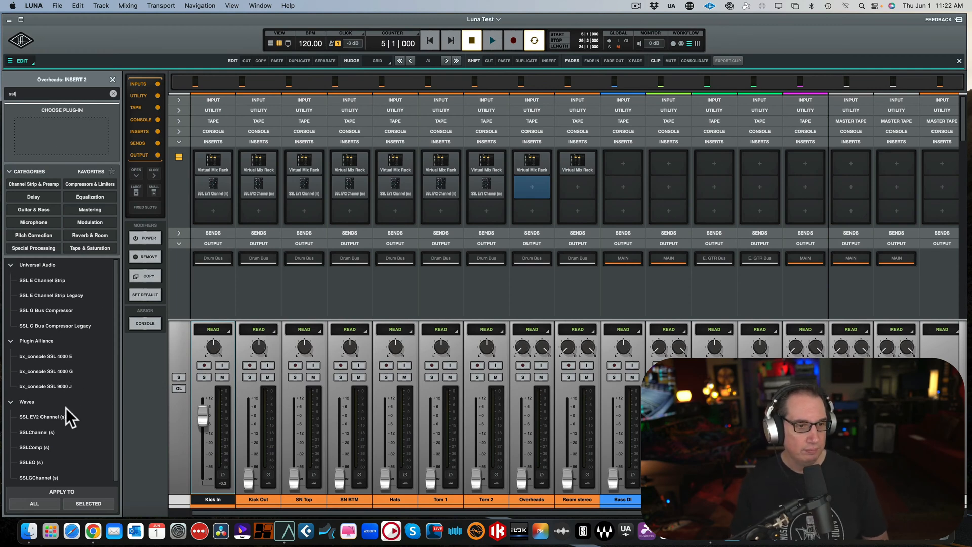
pyautogui.scroll(-1, 46, 421)
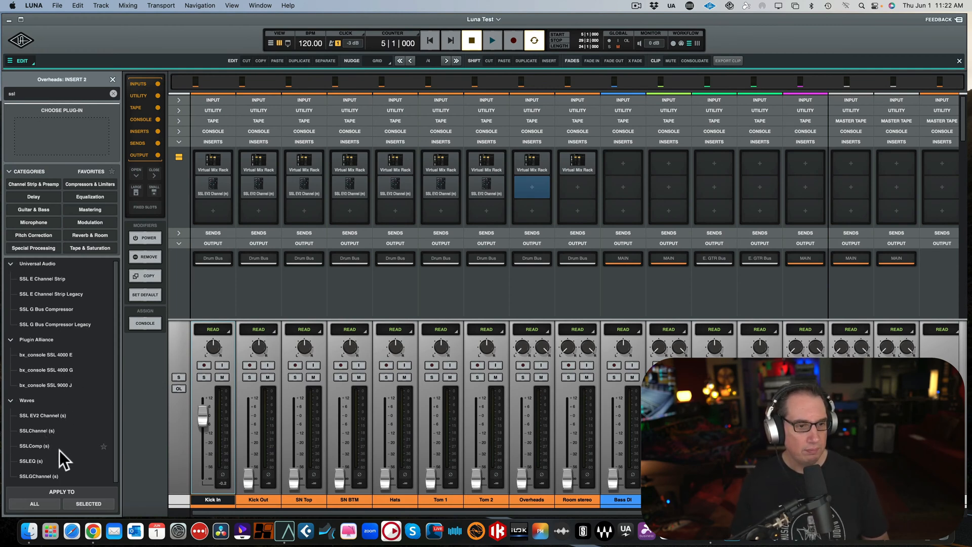
pyautogui.doubleClick(43, 414)
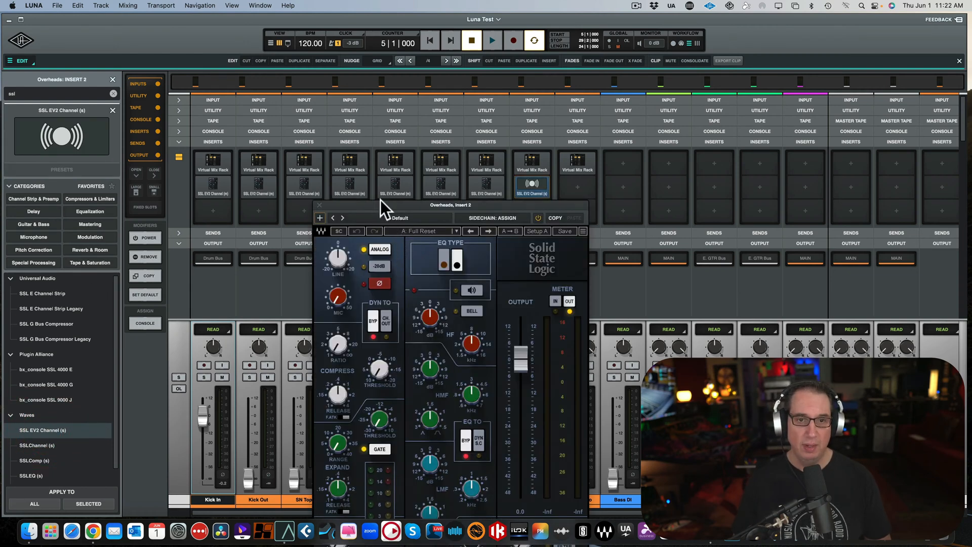
# - Create a plug-in icon for the SSL EV2 Channel (s) on Overheads, and close its window
pyautogui.moveTo(378, 205); pyautogui.dragTo(333, 127)
pyautogui.click(276, 139)
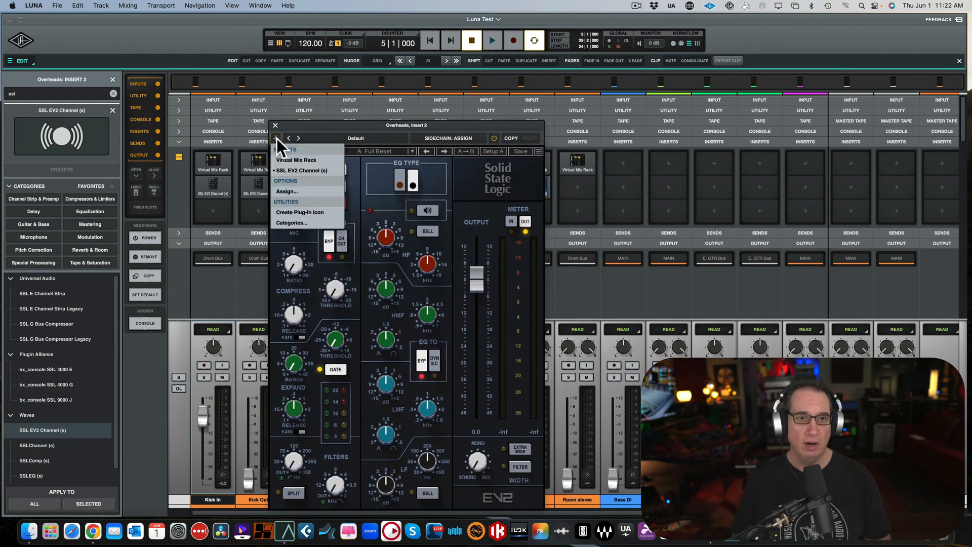
pyautogui.click(278, 212)
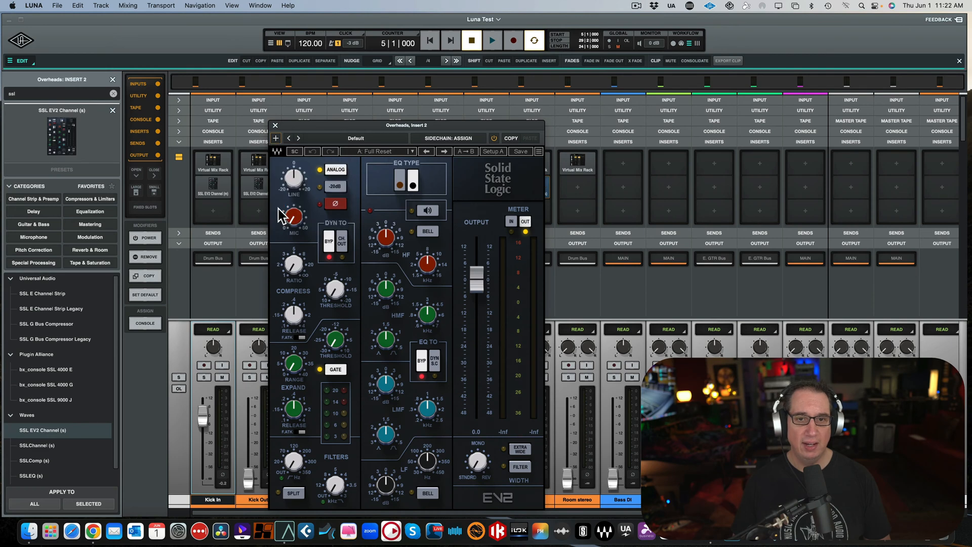
pyautogui.click(274, 125)
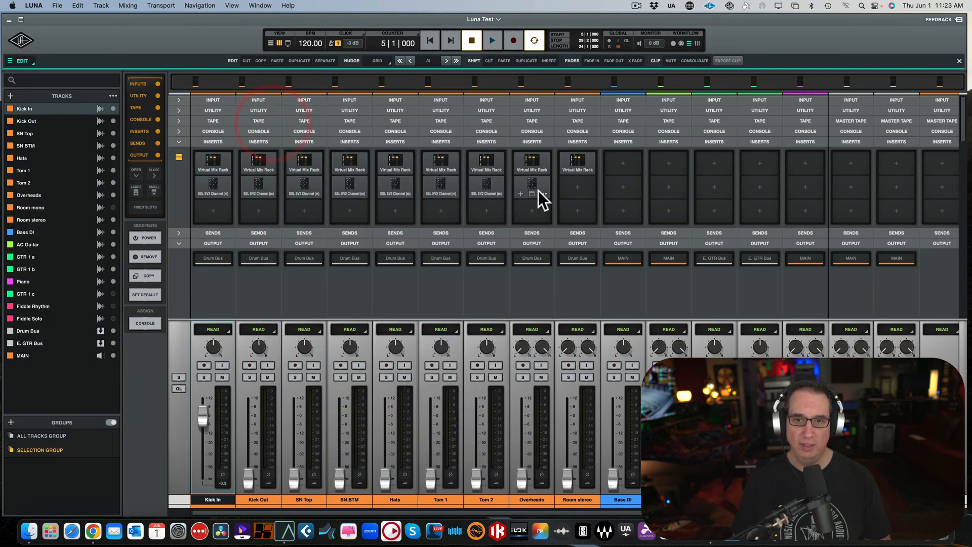
# - Copy the SSL EV2 Channel (s) from Overheads to the second insert of Room stereo, and finish copying
pyautogui.click(142, 273)
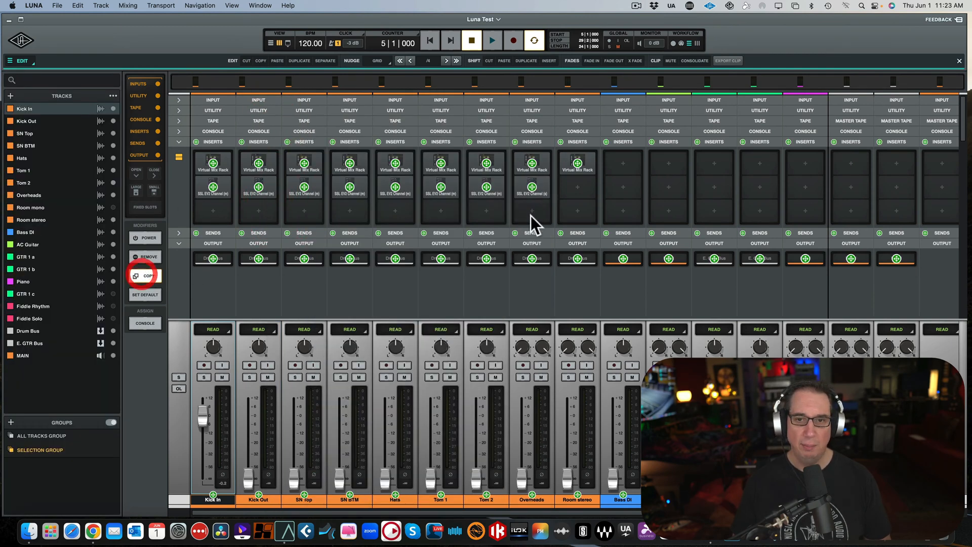
pyautogui.click(576, 188)
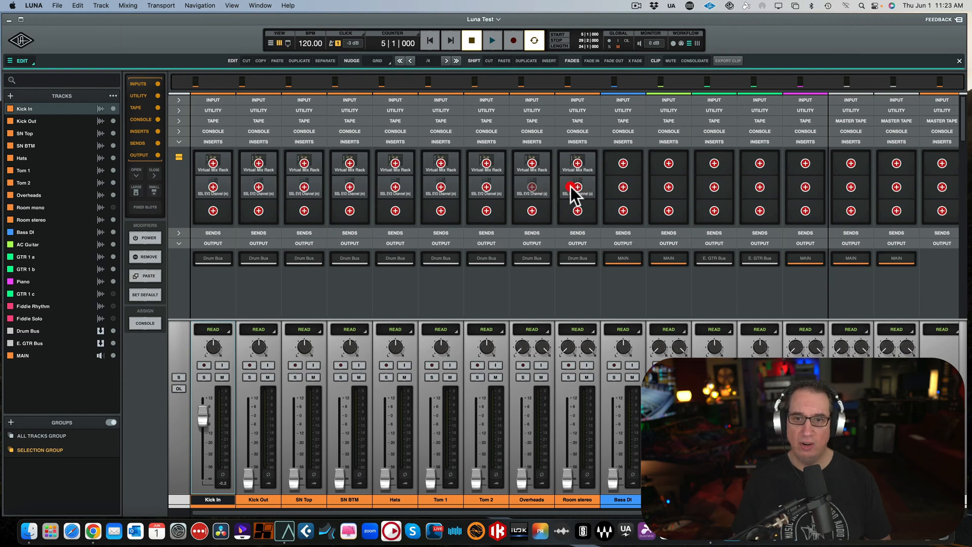
pyautogui.click(142, 275)
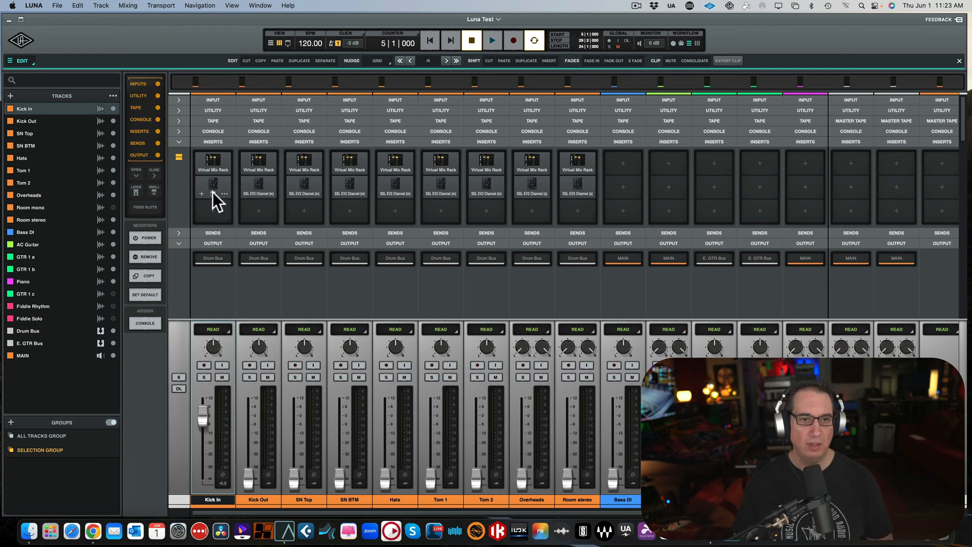
# - Open Kick In's SSL EV2 Channel and switch its GUI size to 150% and back to 125%, keeping the whole plug-in in view
pyautogui.click(212, 193)
pyautogui.moveTo(357, 99); pyautogui.dragTo(309, 68)
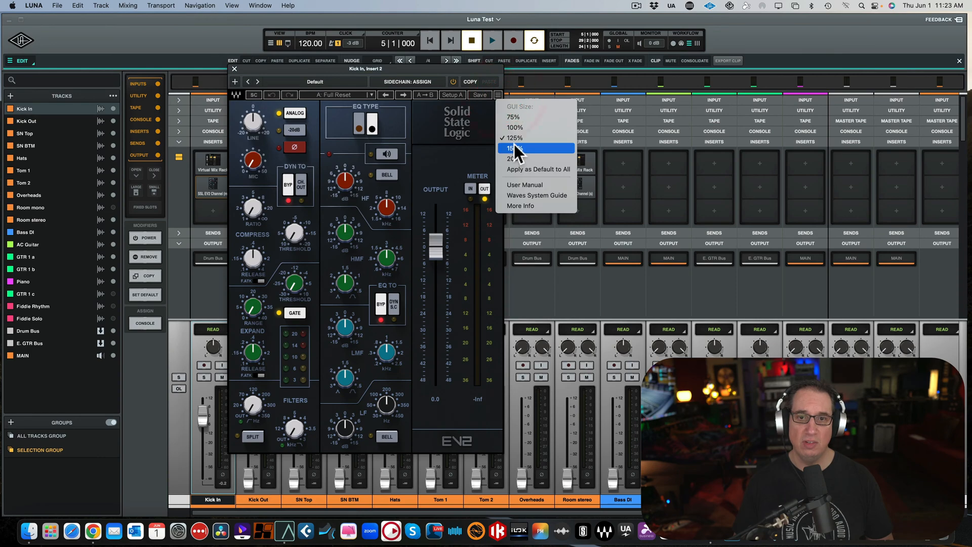
pyautogui.click(514, 145)
pyautogui.click(550, 94)
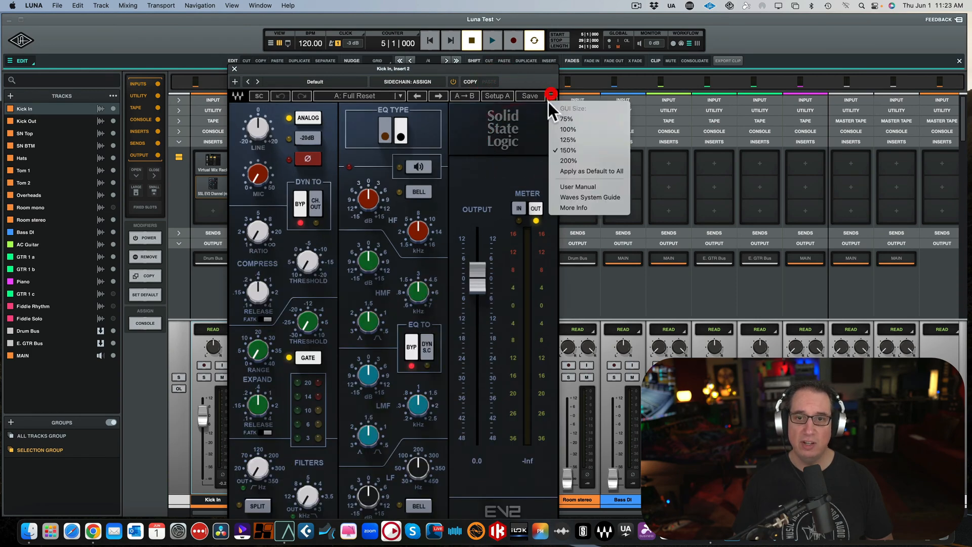
pyautogui.click(558, 140)
pyautogui.moveTo(396, 66); pyautogui.dragTo(355, 59)
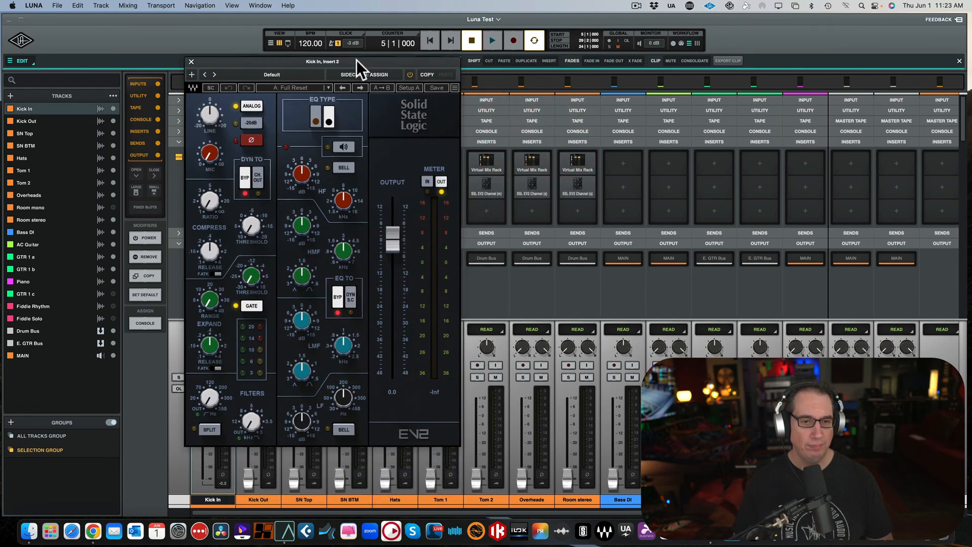
# - During playback, raise Kick In's low-cut filter and boost the LF band with a bell curve at 51 Hz
pyautogui.press('space')
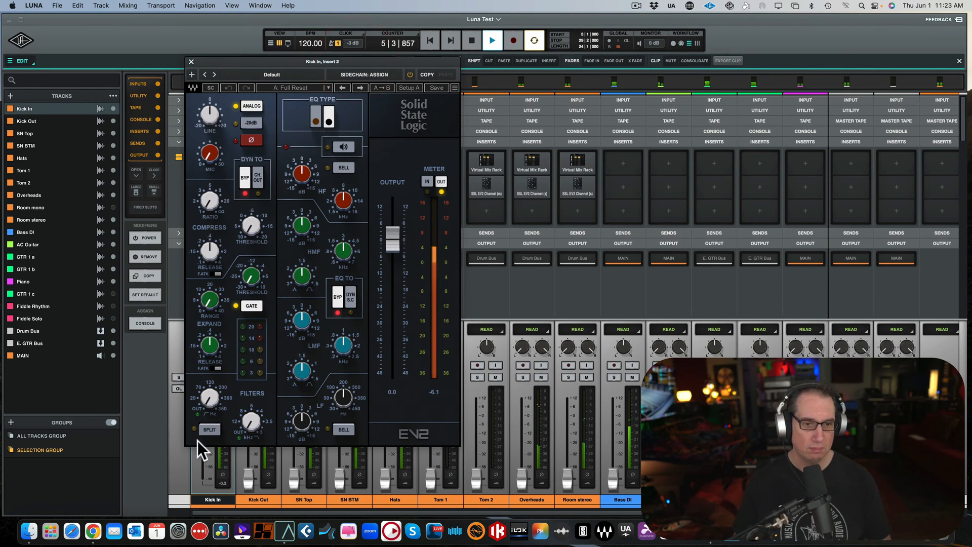
pyautogui.moveTo(206, 403); pyautogui.dragTo(209, 405)
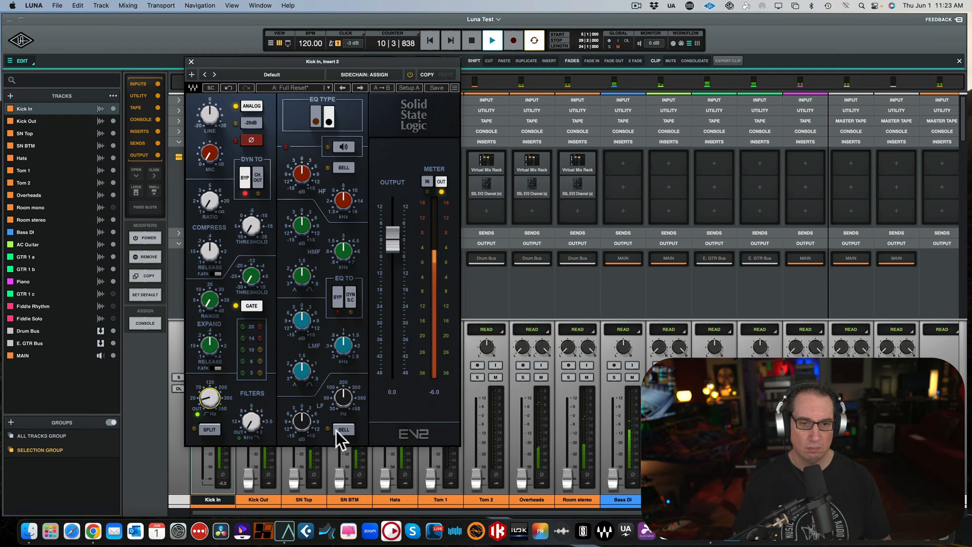
pyautogui.moveTo(337, 391); pyautogui.dragTo(337, 397)
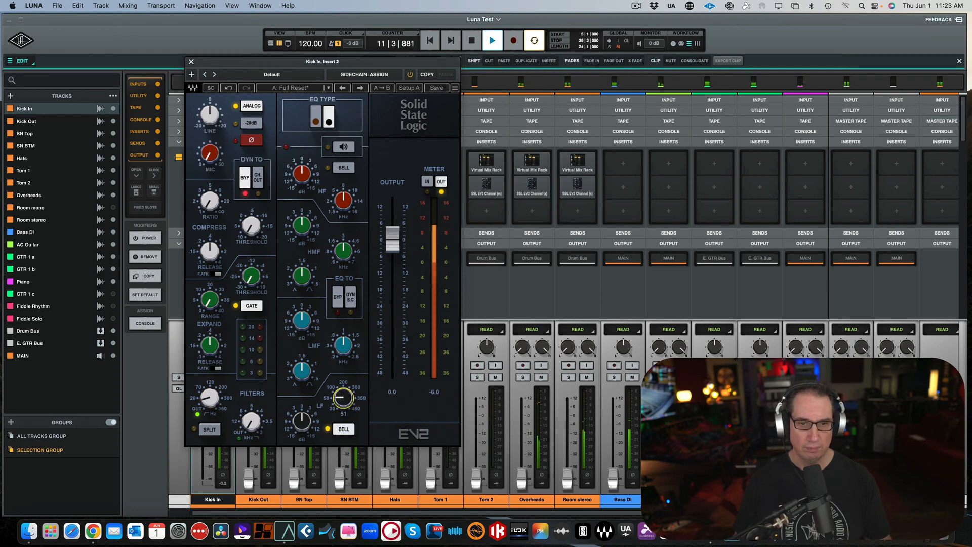
pyautogui.moveTo(298, 424); pyautogui.dragTo(298, 418)
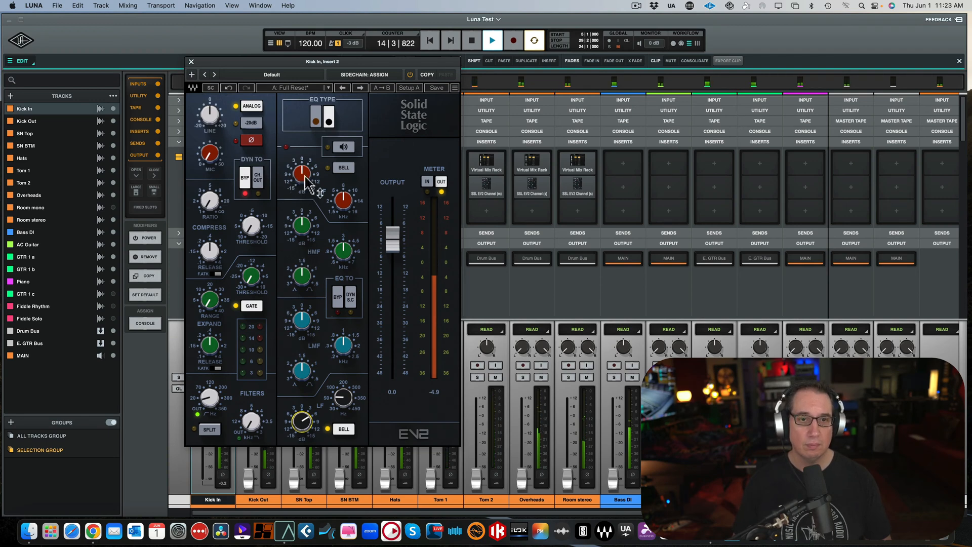
# - Boost Kick In's HF band with a bell curve, cut the LMF band at 0.24 kHz, and stop playback
pyautogui.click(345, 167)
pyautogui.moveTo(303, 174); pyautogui.dragTo(302, 171)
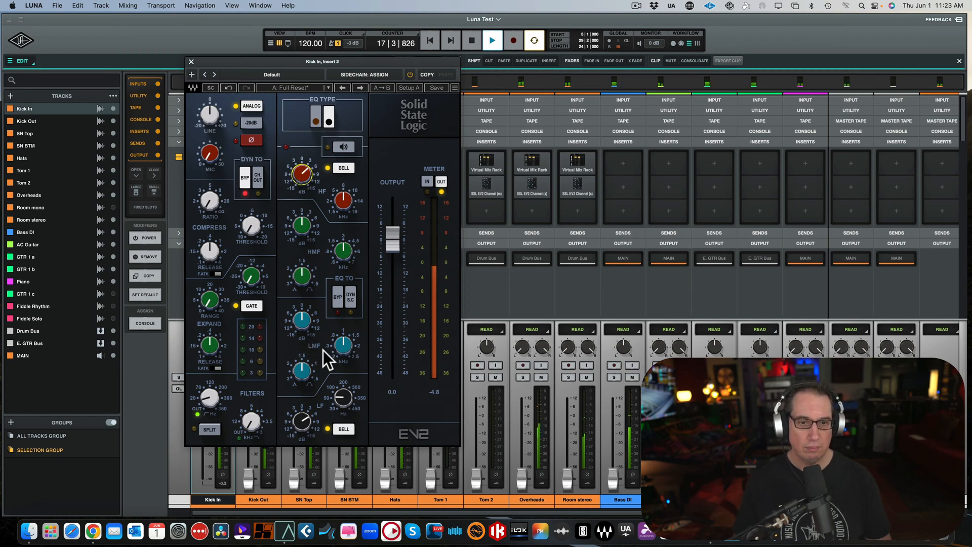
pyautogui.moveTo(335, 346); pyautogui.dragTo(335, 348)
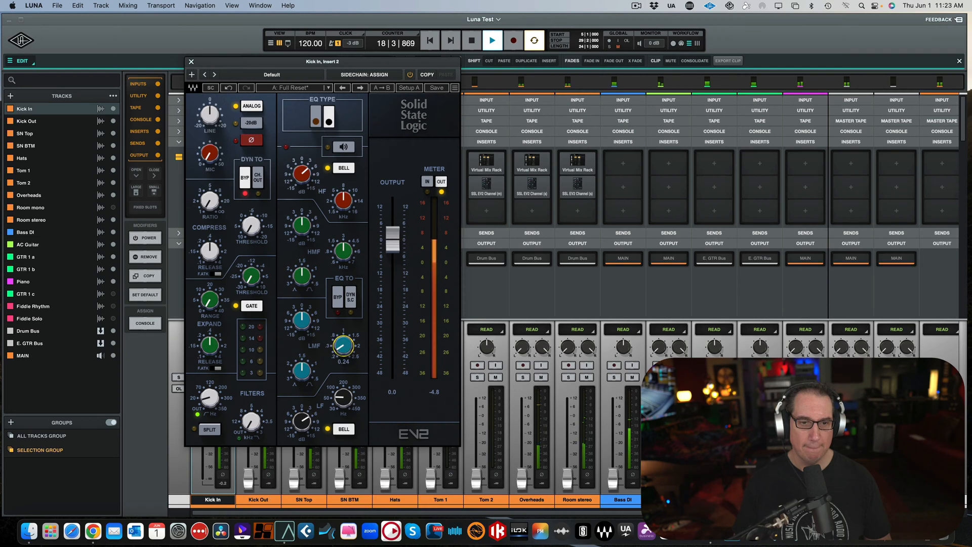
pyautogui.moveTo(302, 319); pyautogui.dragTo(301, 316)
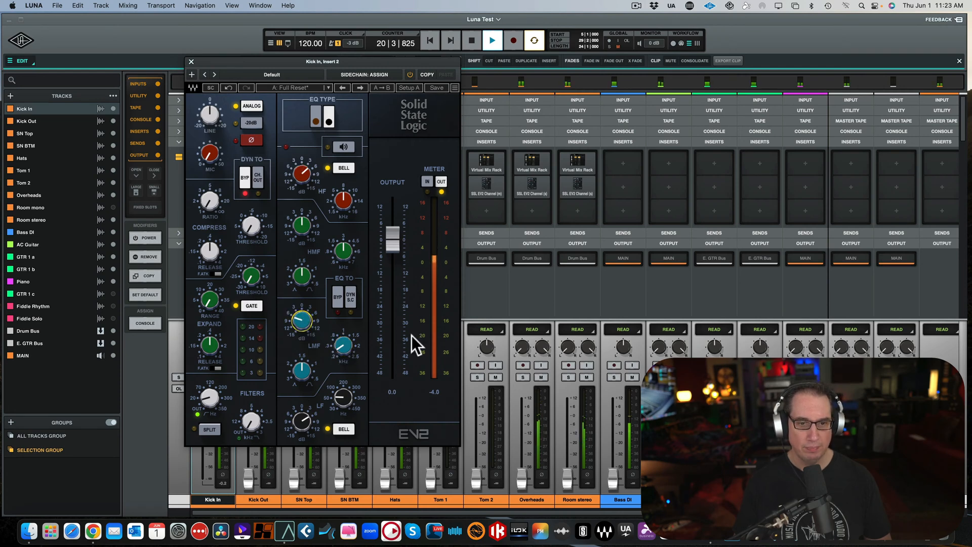
pyautogui.press('space')
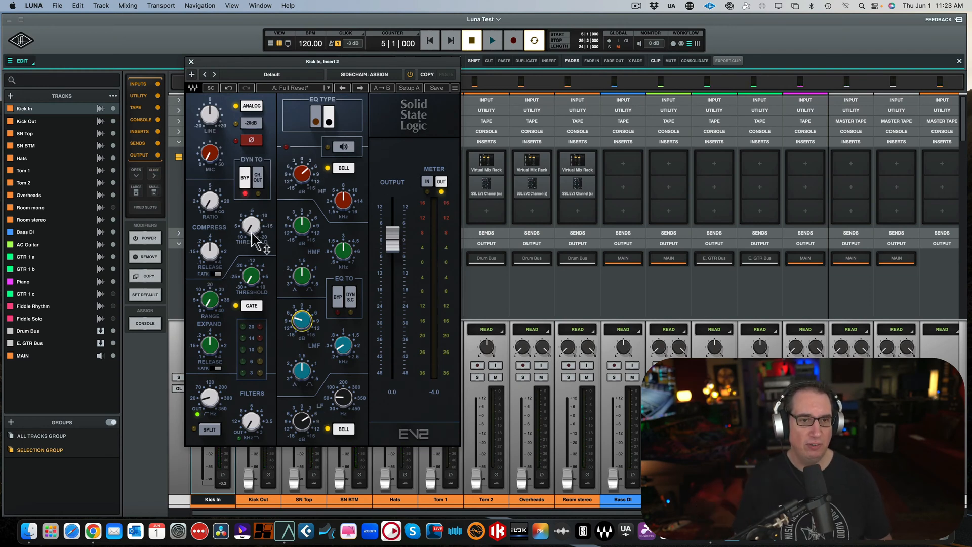
# - Compress Kick In by raising the ratio, shortening the release and lowering the compressor threshold during playback
pyautogui.click(208, 202)
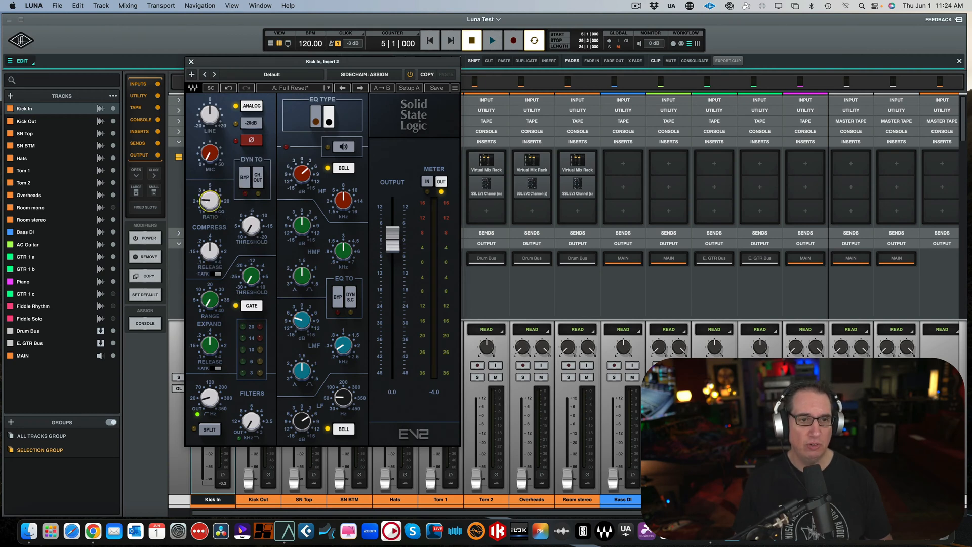
pyautogui.click(210, 246)
pyautogui.click(251, 226)
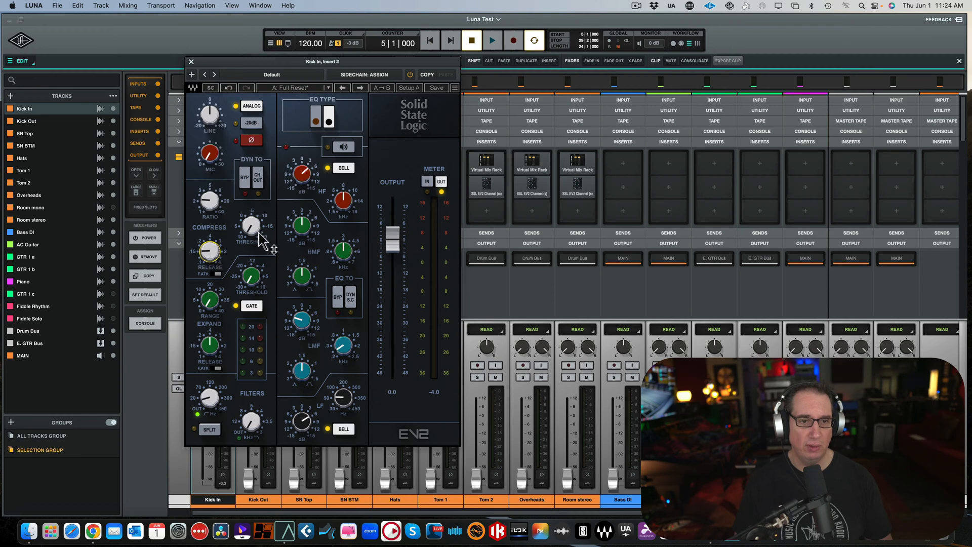
pyautogui.press('space')
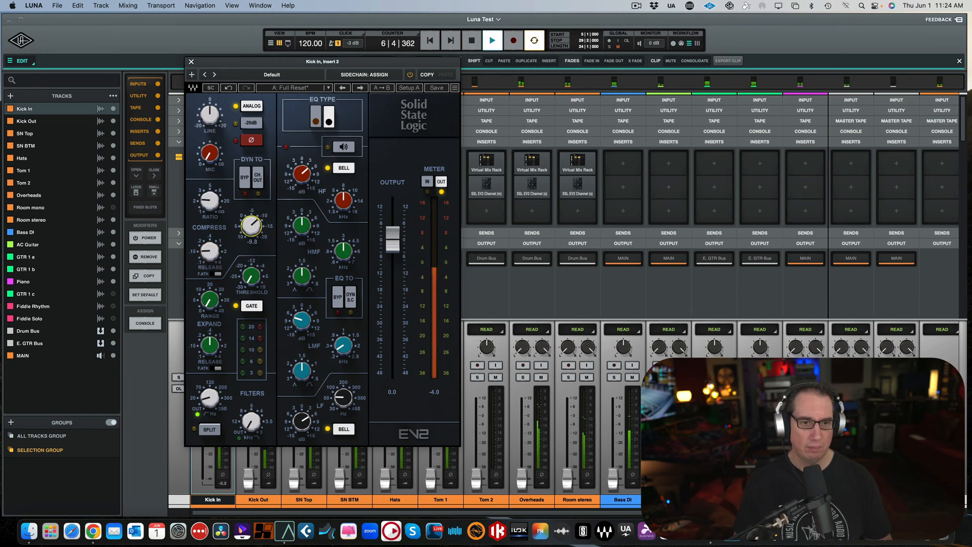
pyautogui.moveTo(251, 227); pyautogui.dragTo(472, 188)
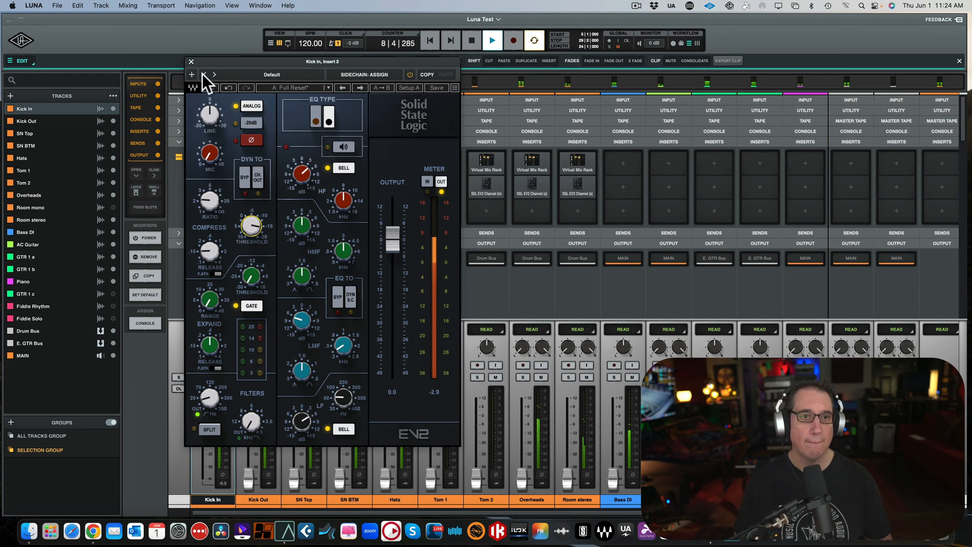
# - Compare the EQ'd and compressed Kick In with the SSL EV2 Channel bypassed and re-enabled, and stop playback
pyautogui.click(409, 75)
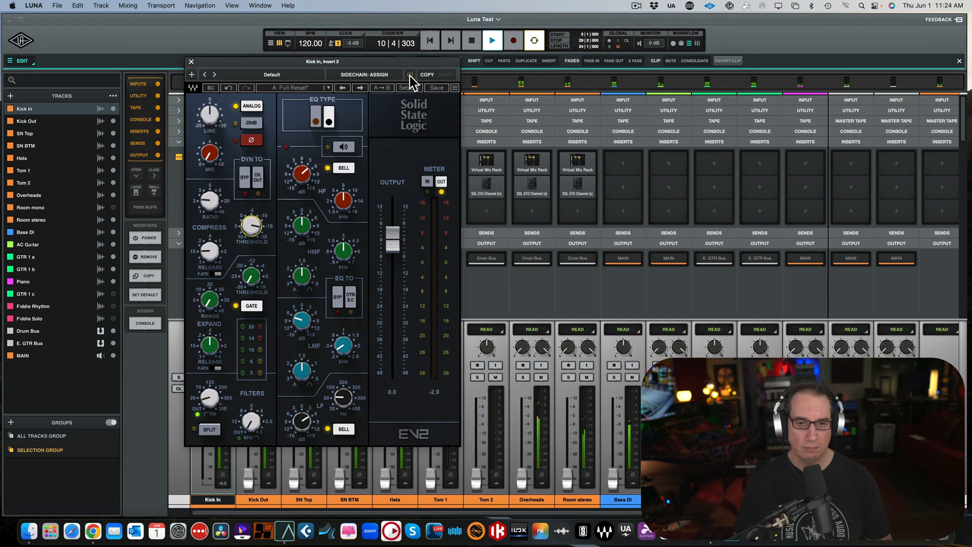
pyautogui.click(409, 76)
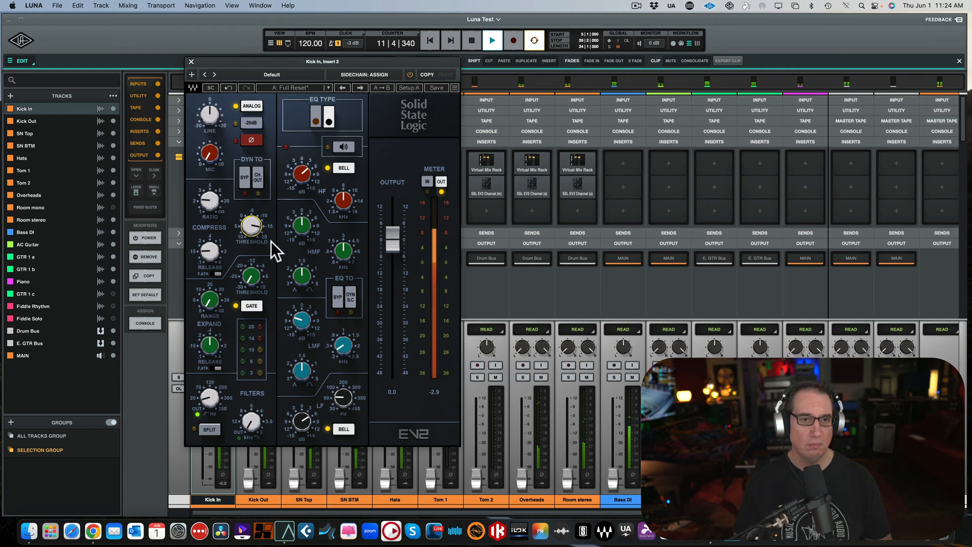
pyautogui.press('space')
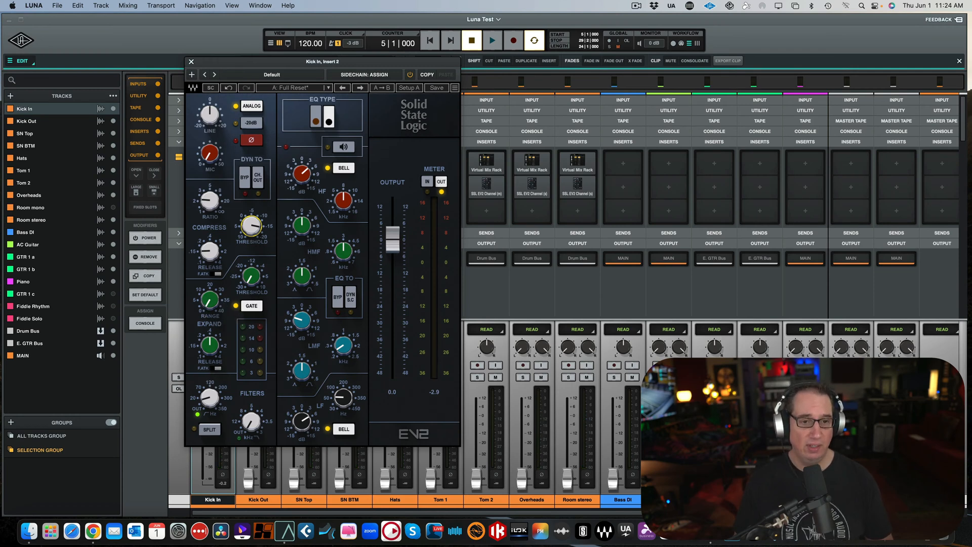
# - During playback, gate Kick In by raising the expander's threshold and range
pyautogui.press('space')
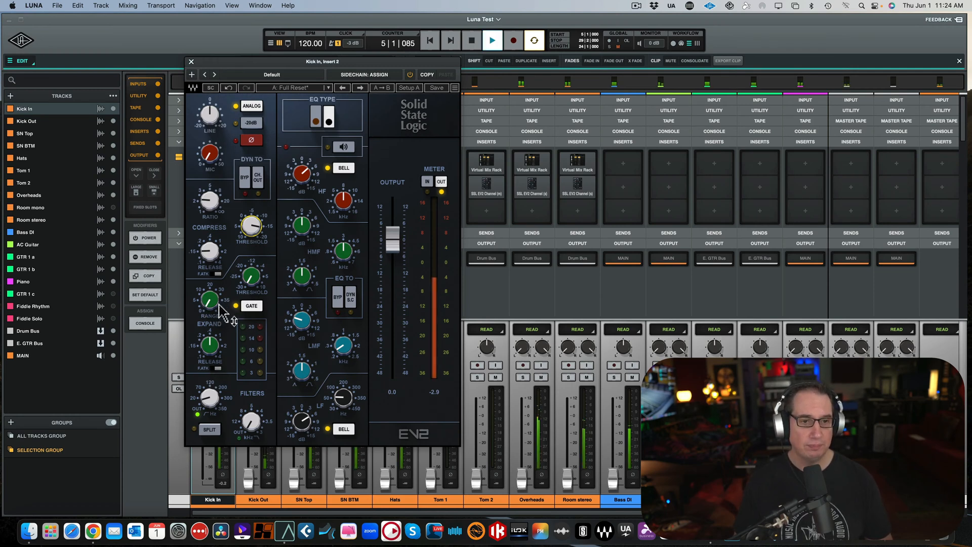
pyautogui.moveTo(246, 278); pyautogui.dragTo(247, 260)
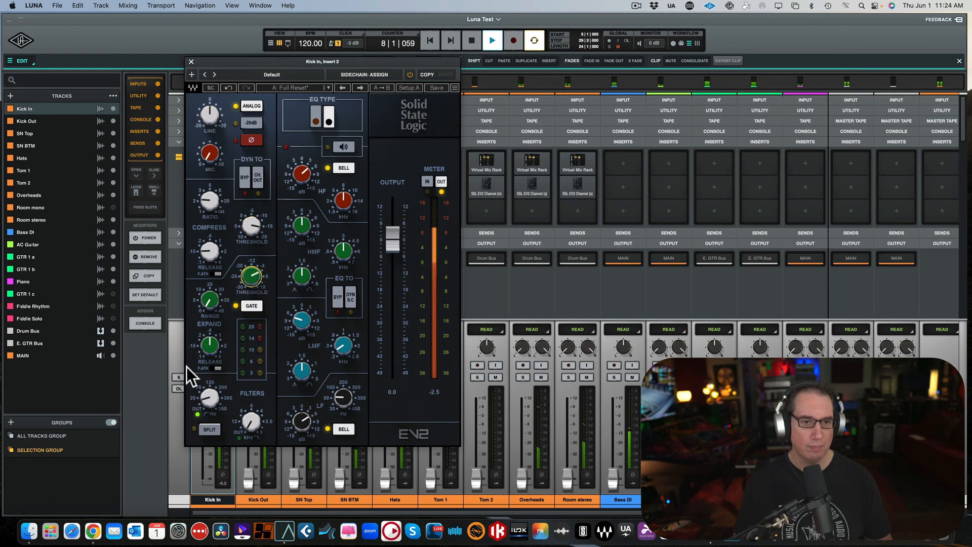
pyautogui.moveTo(209, 299)
pyautogui.mouseDown()
pyautogui.moveTo(209, 310)
pyautogui.moveTo(209, 293)
pyautogui.mouseUp()
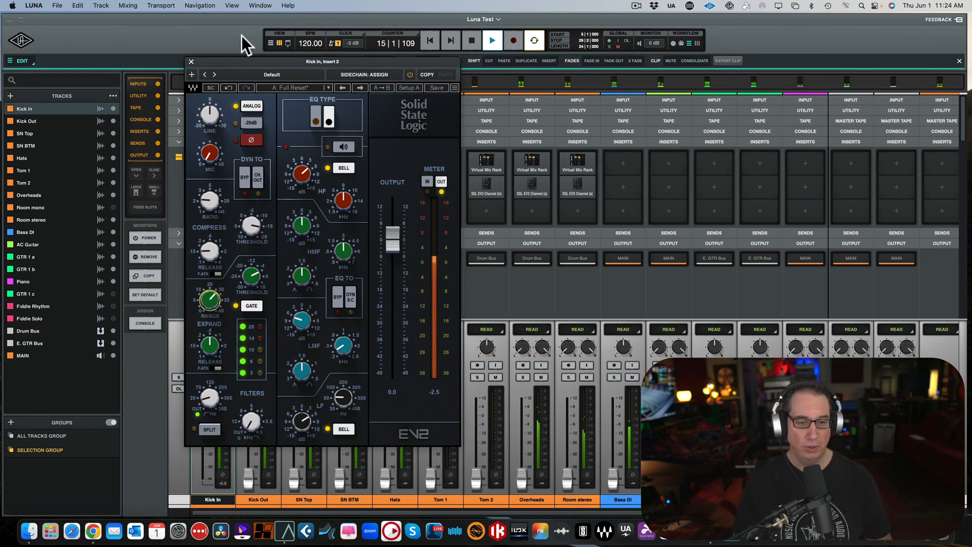
# - Bypass and re-enable the SSL EV2 Channel to compare the gated Kick In with the unprocessed sound, and stop playback
pyautogui.click(410, 75)
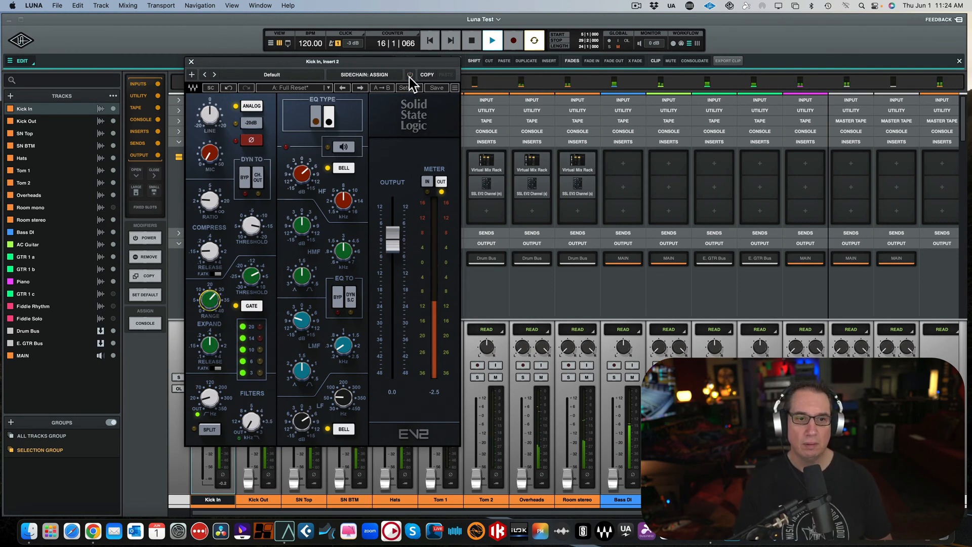
pyautogui.click(410, 75)
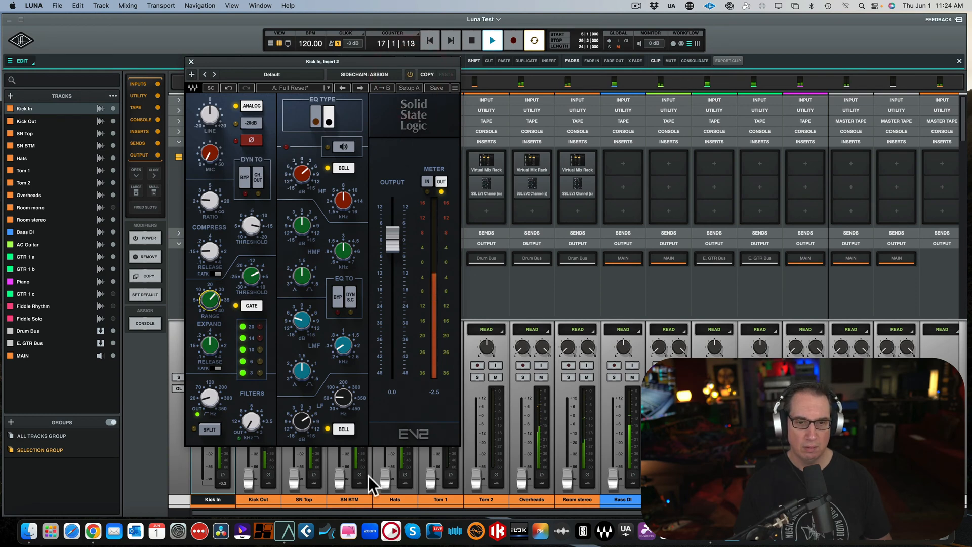
pyautogui.press('space')
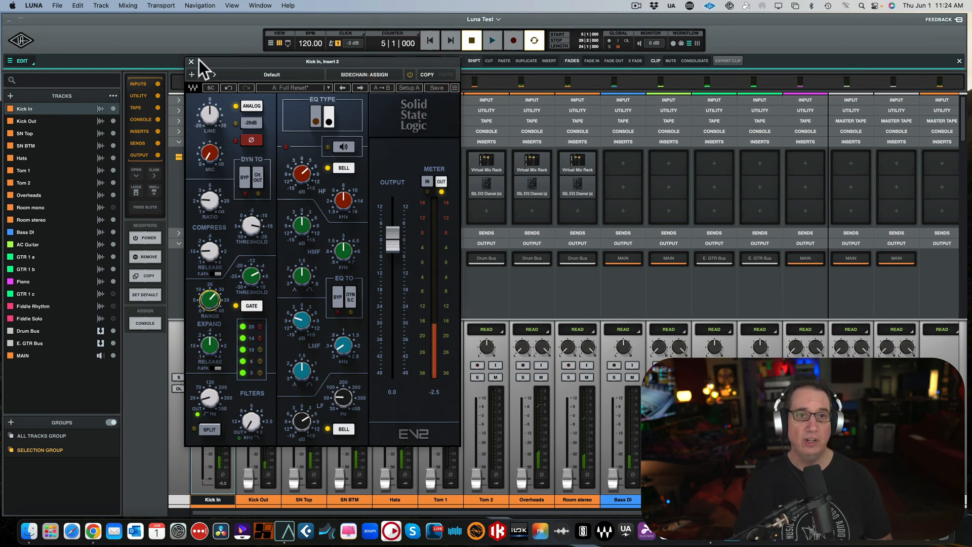
# - Close Kick In's EV2 Channel, open Kick Out's Virtual Mix Rack, and during playback raise the Kick Out fader and mute Kick In
pyautogui.moveTo(208, 60); pyautogui.dragTo(185, 43)
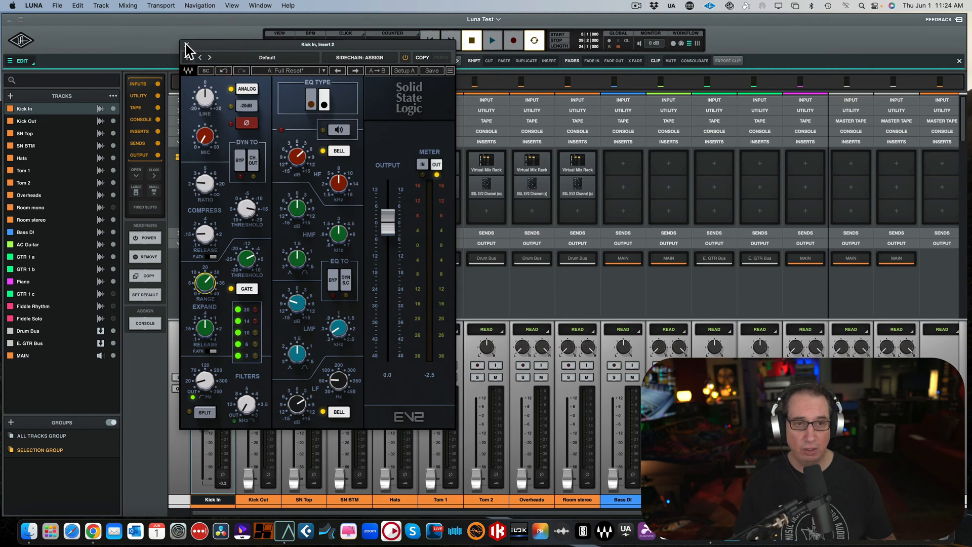
pyautogui.click(185, 44)
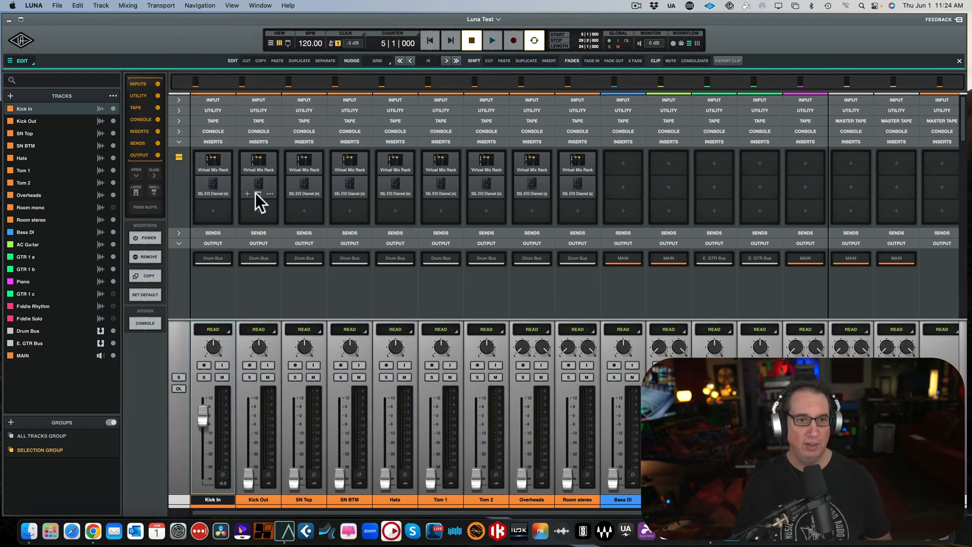
pyautogui.click(259, 166)
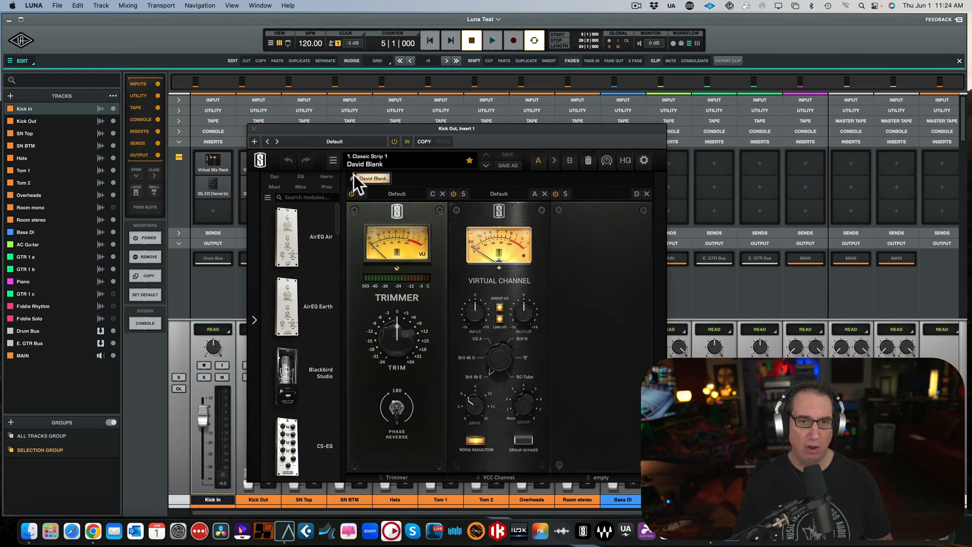
pyautogui.moveTo(371, 132); pyautogui.dragTo(425, 139)
pyautogui.press('space')
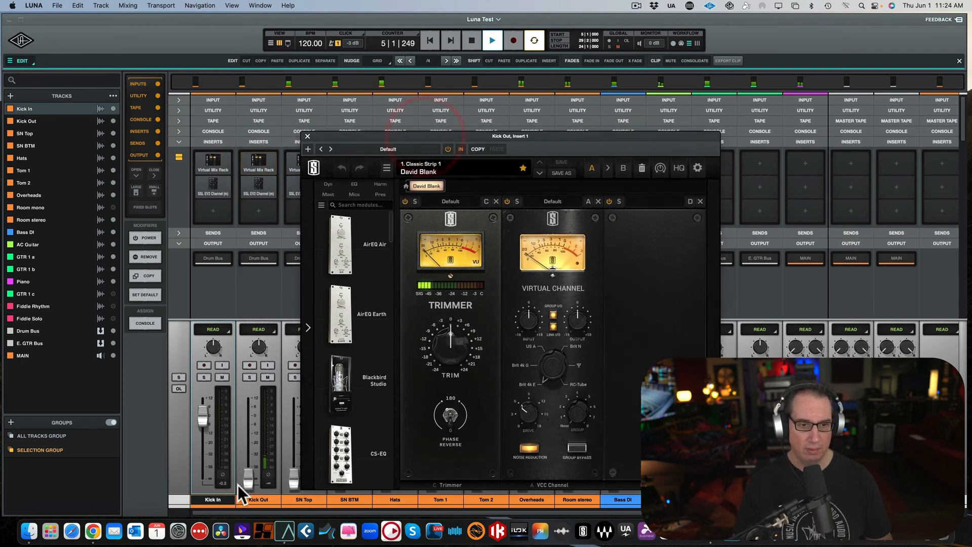
pyautogui.moveTo(247, 479); pyautogui.dragTo(255, 433)
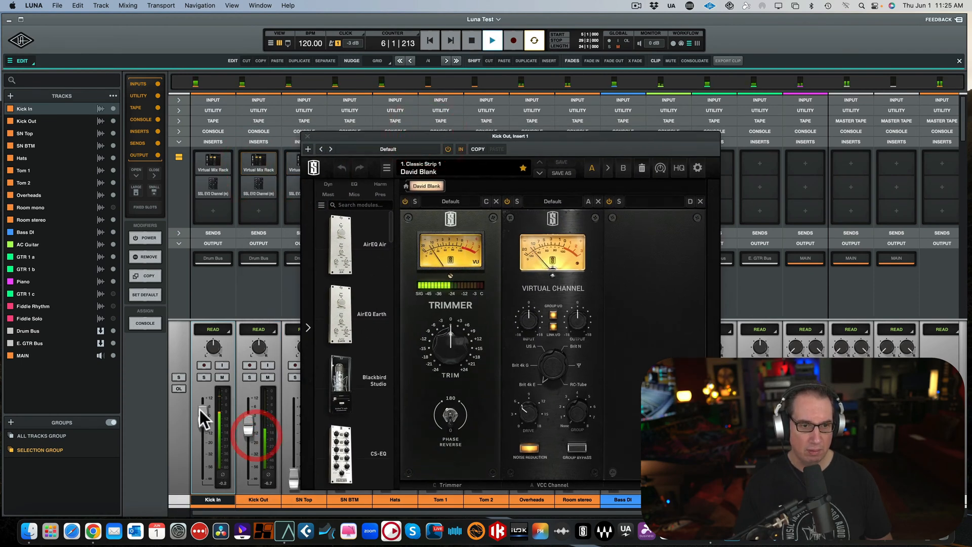
pyautogui.click(221, 377)
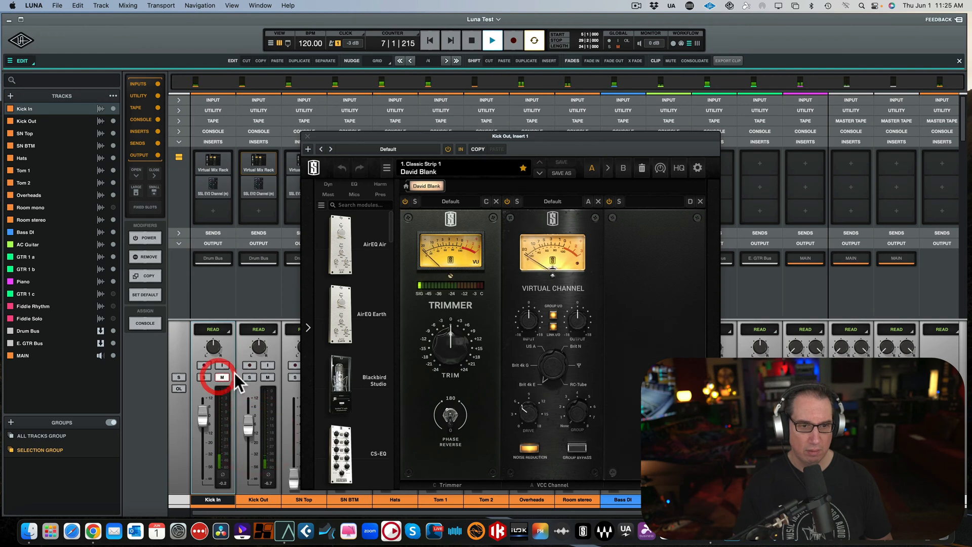
# - Set Kick Out's Trimmer to about +6.2 dB and adjust the Virtual Channel input in the Virtual Mix Rack
pyautogui.moveTo(530, 133); pyautogui.dragTo(441, 115)
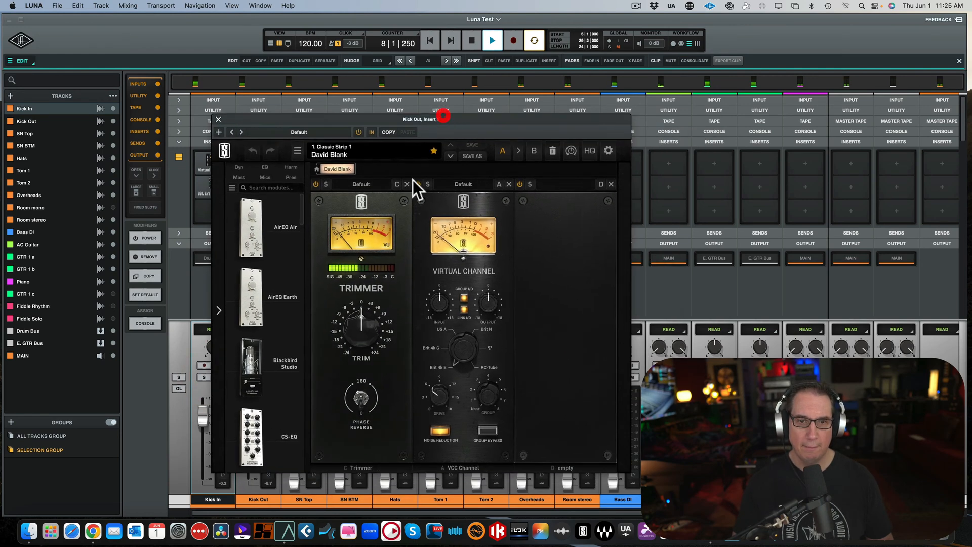
pyautogui.moveTo(342, 326); pyautogui.dragTo(443, 277)
pyautogui.click(356, 330)
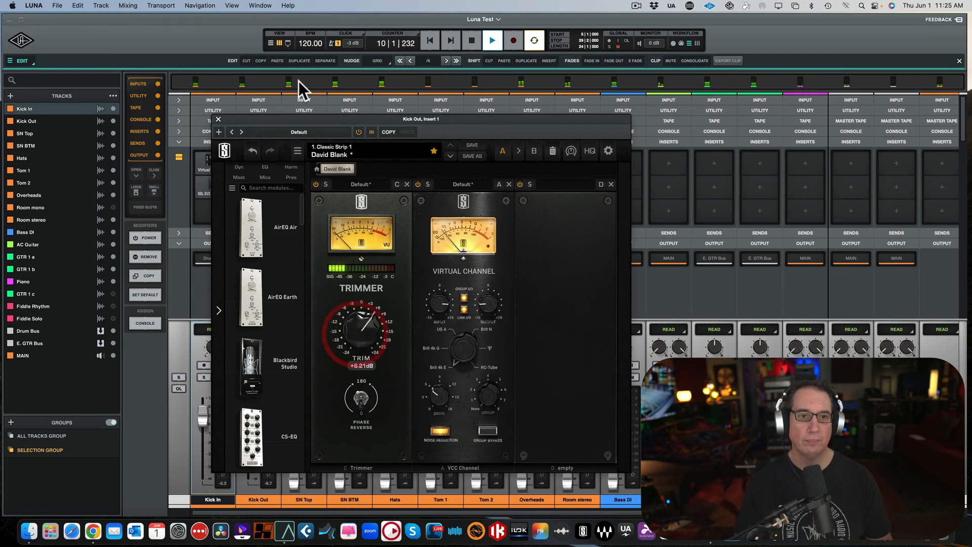
pyautogui.click(218, 120)
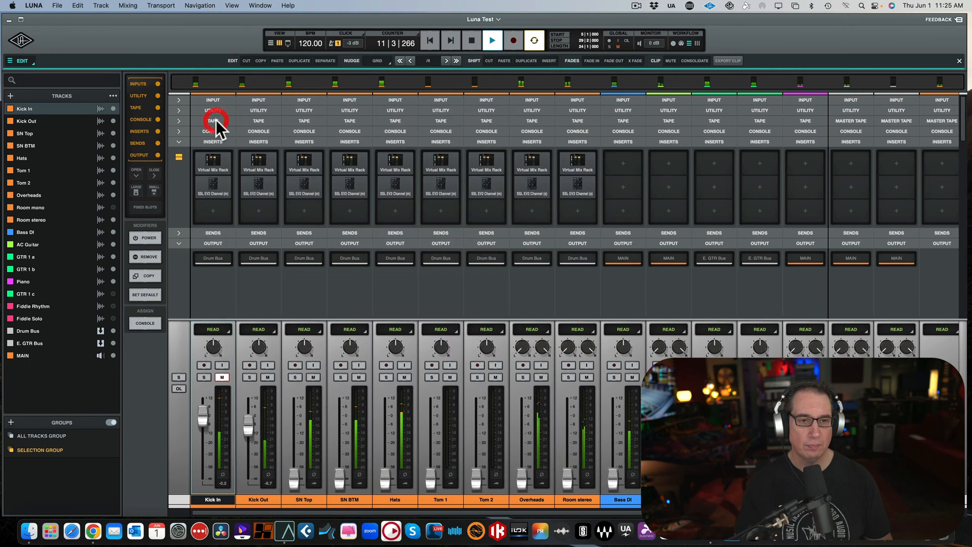
# - In Kick Out's SSL EV2 Channel, lower the LF band's frequency, boost its gain and switch the band to bell
pyautogui.click(257, 192)
pyautogui.moveTo(350, 143); pyautogui.dragTo(329, 84)
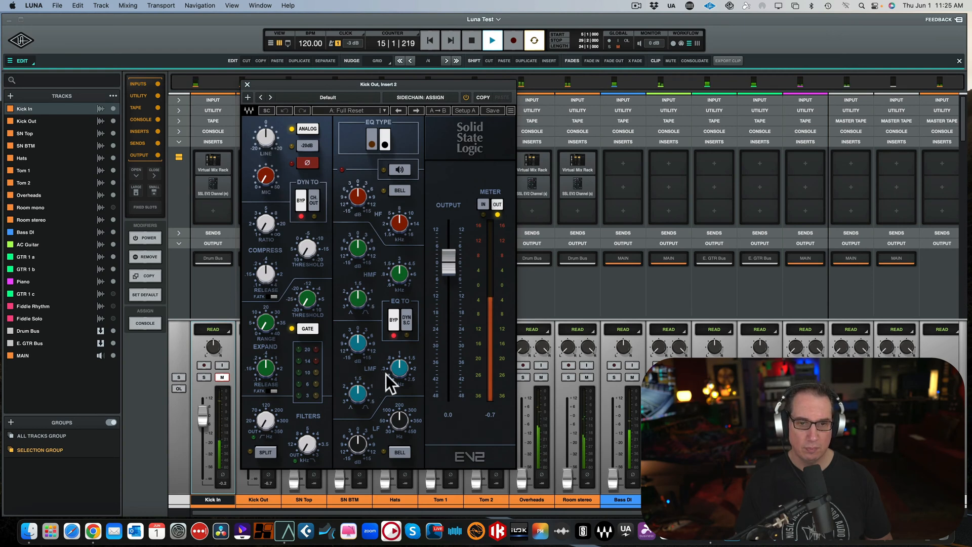
pyautogui.moveTo(391, 421); pyautogui.dragTo(357, 430)
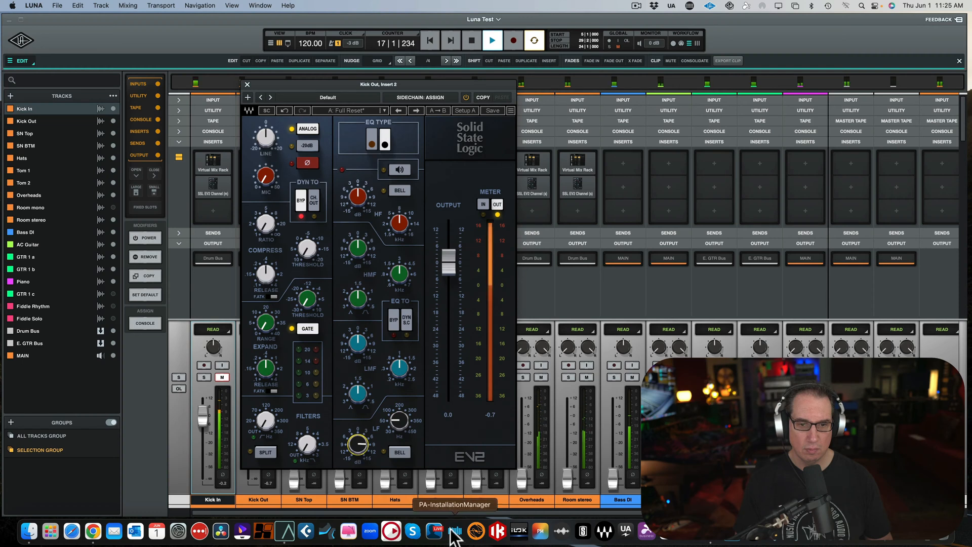
pyautogui.click(400, 451)
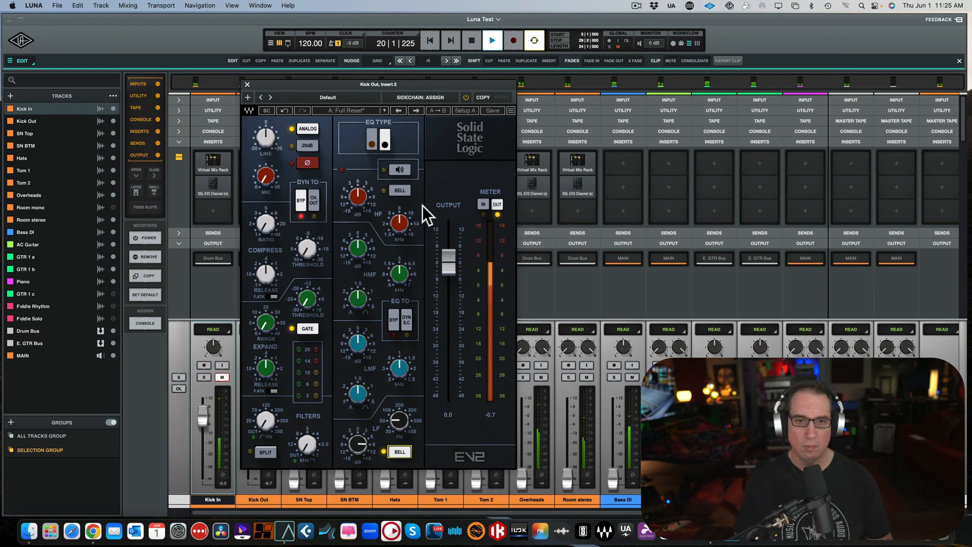
# - Lower Kick Out's EV2 Channel output to -1.8 dB and compare the brown and black EQ types, keeping black
pyautogui.moveTo(449, 262); pyautogui.dragTo(448, 272)
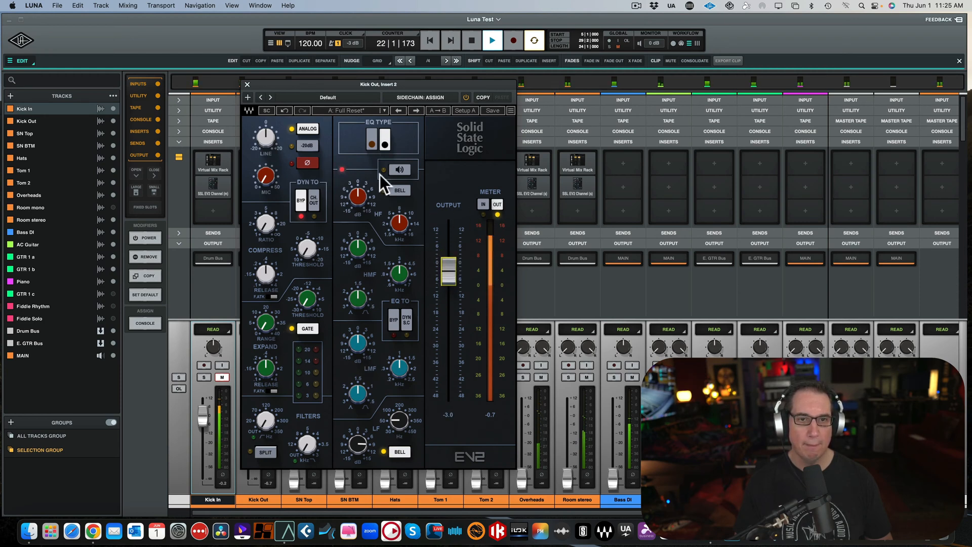
pyautogui.click(370, 139)
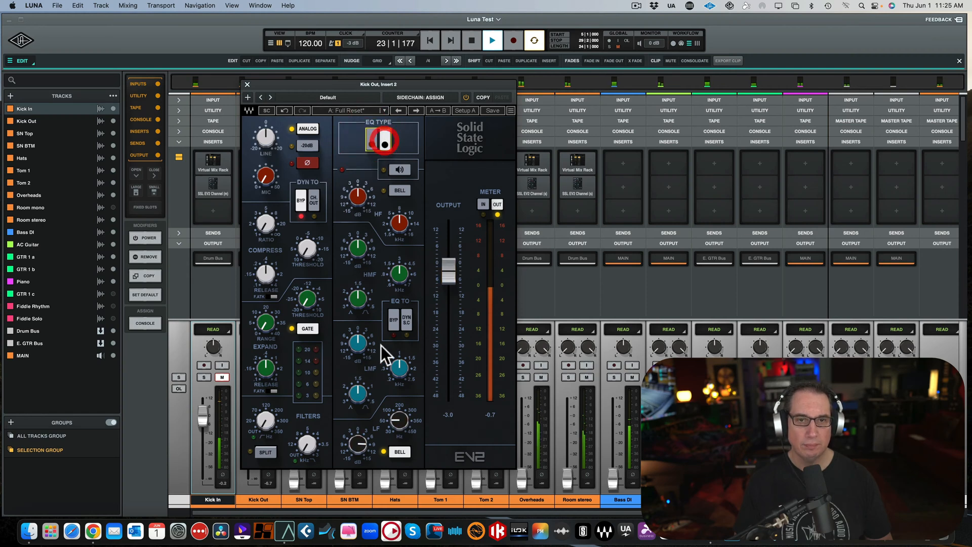
pyautogui.moveTo(448, 272); pyautogui.dragTo(449, 264)
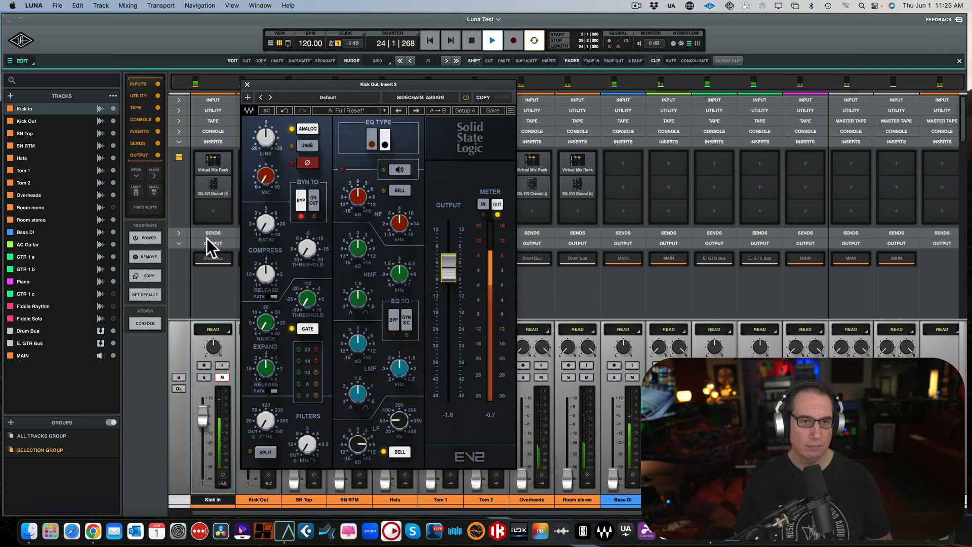
# - Gate Kick Out by raising the expander's threshold and range, stop playback and close the EV2 Channel
pyautogui.moveTo(306, 296)
pyautogui.mouseDown()
pyautogui.moveTo(306, 308)
pyautogui.moveTo(305, 294)
pyautogui.mouseUp()
pyautogui.click(263, 331)
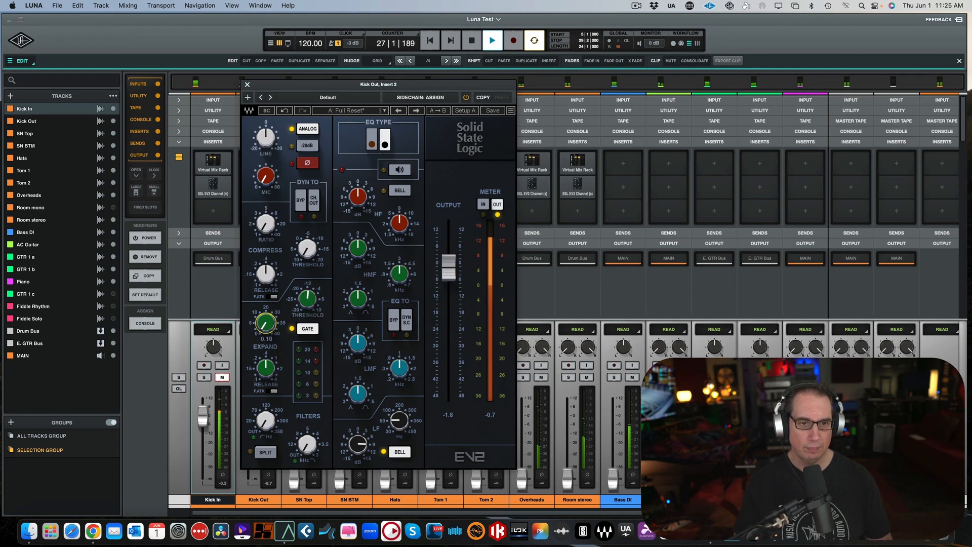
pyautogui.moveTo(263, 323); pyautogui.dragTo(263, 313)
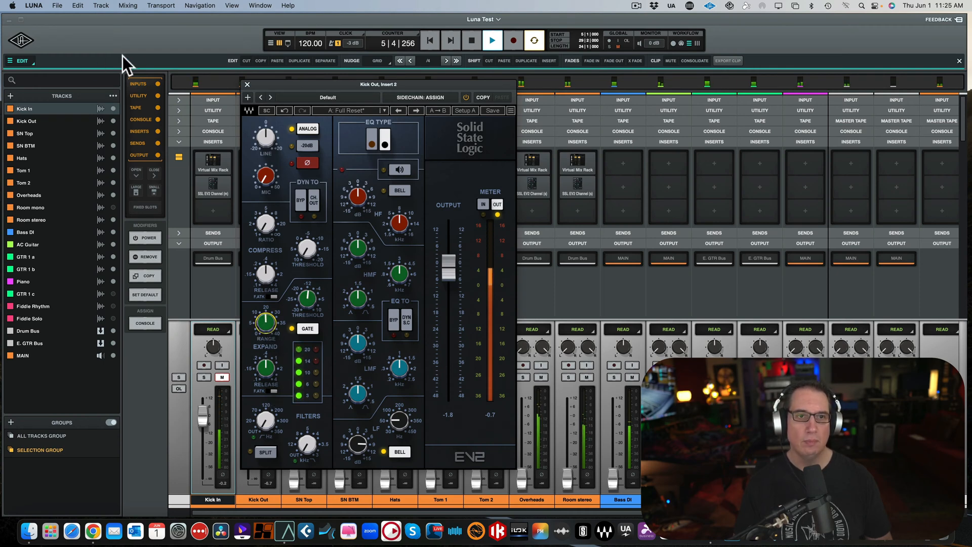
pyautogui.press('space')
pyautogui.click(246, 84)
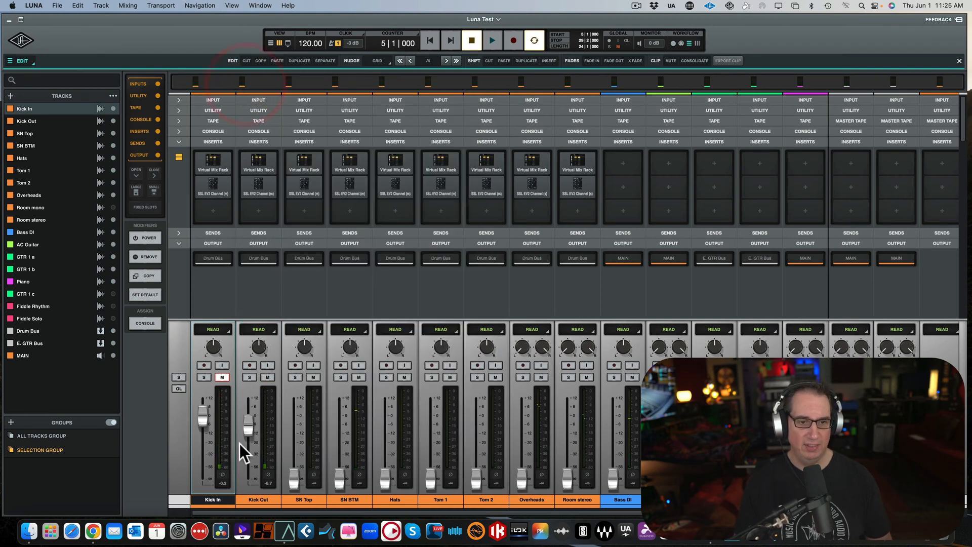
# - Unmute Kick In during playback and lower the Kick In and Kick Out faders together
pyautogui.press('space')
pyautogui.click(221, 376)
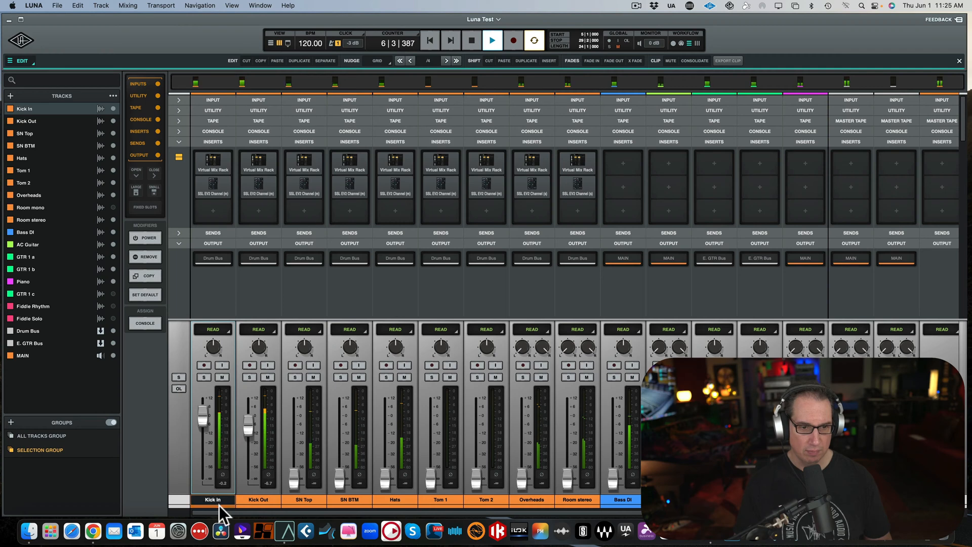
pyautogui.click(250, 499)
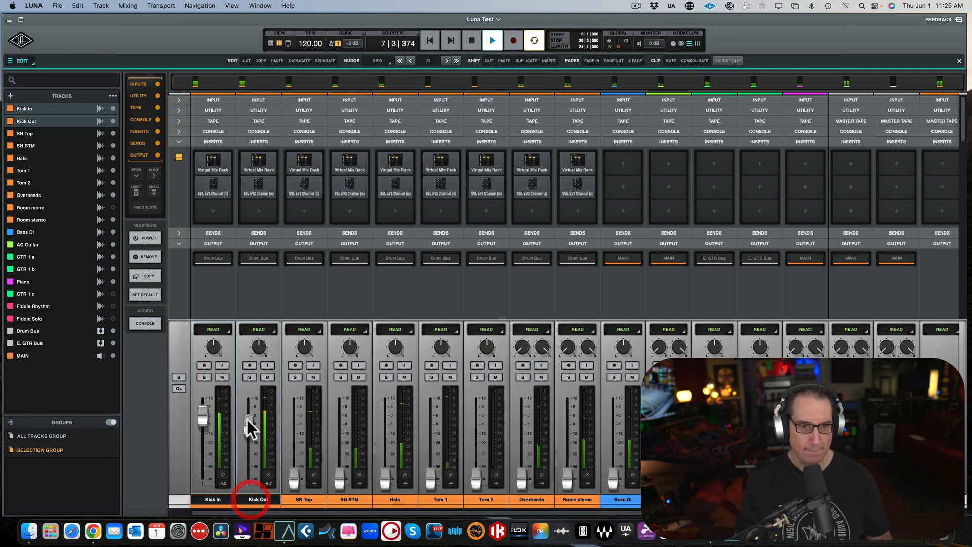
pyautogui.moveTo(247, 419); pyautogui.dragTo(248, 431)
pyautogui.click(241, 497)
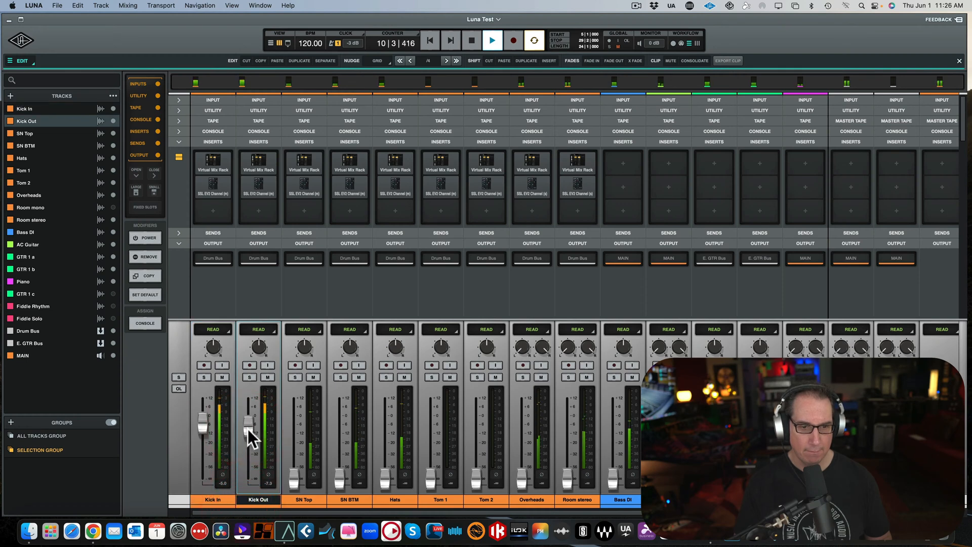
# - Raise the SN Top fader, and in its Virtual Mix Rack set Trim to +4.86 dB and raise the linked Virtual Channel input
pyautogui.moveTo(288, 479); pyautogui.dragTo(299, 426)
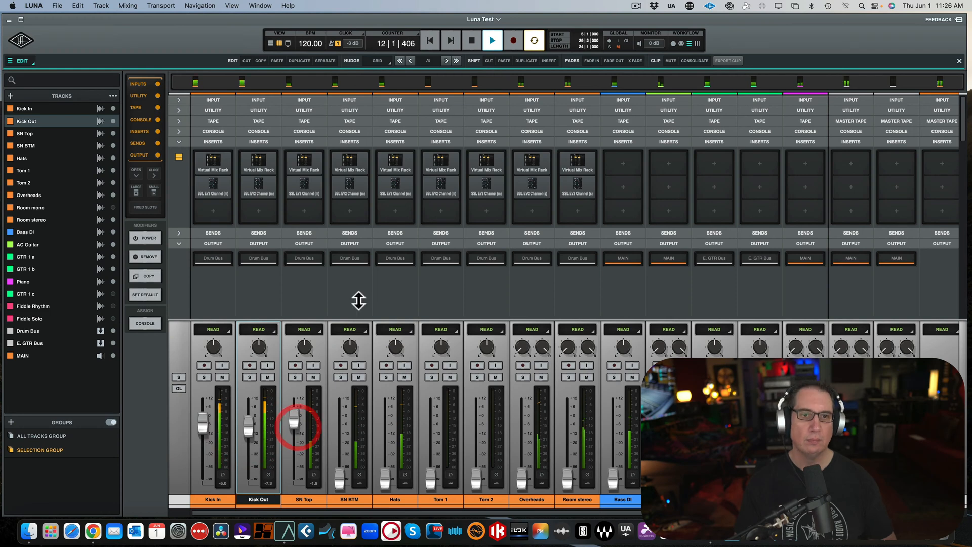
pyautogui.click(304, 167)
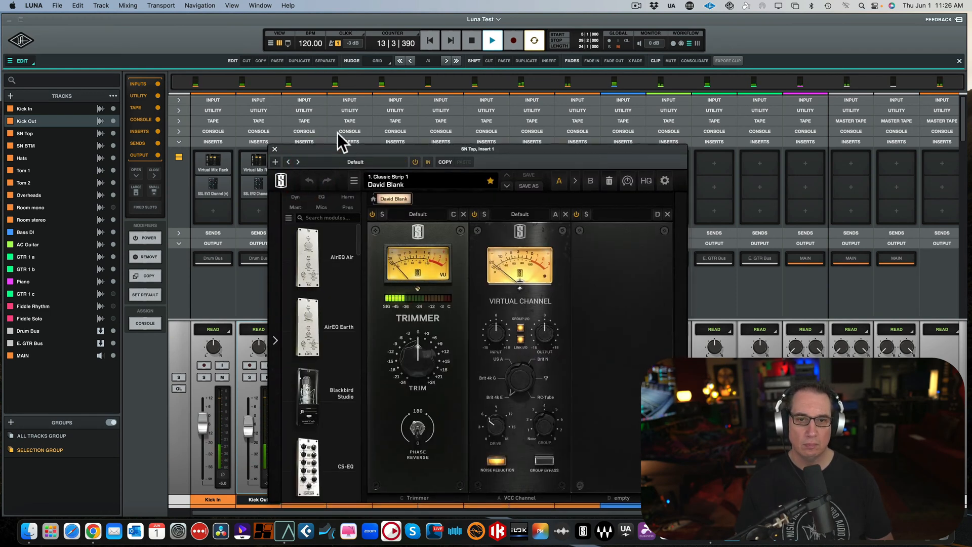
pyautogui.moveTo(355, 147); pyautogui.dragTo(297, 102)
pyautogui.moveTo(433, 293); pyautogui.dragTo(430, 263)
pyautogui.moveTo(353, 311); pyautogui.dragTo(356, 303)
pyautogui.moveTo(436, 289); pyautogui.dragTo(435, 294)
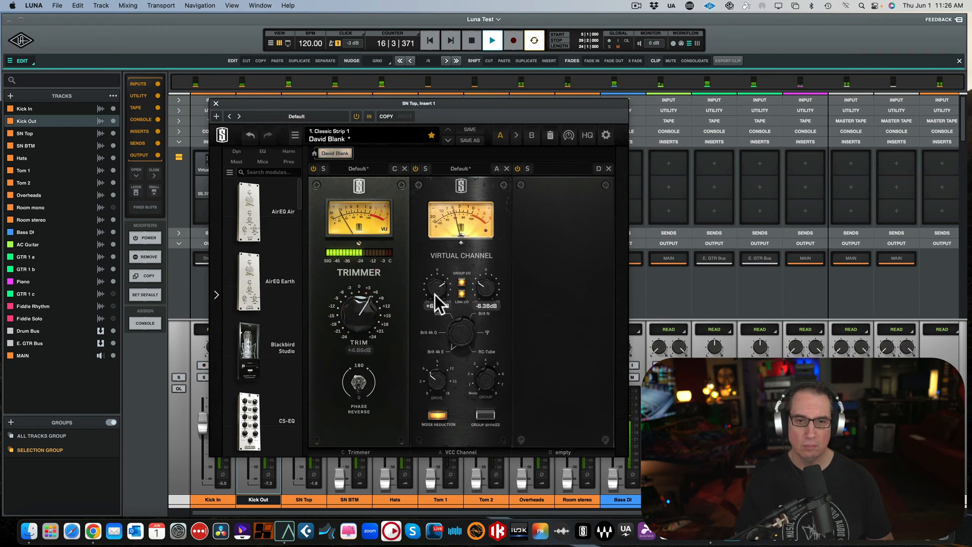
pyautogui.click(215, 103)
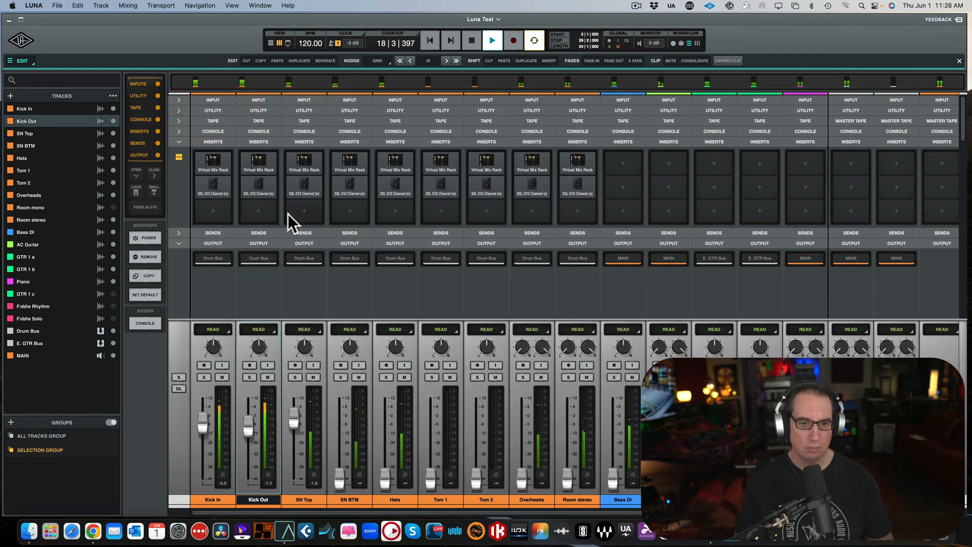
# - Open SN Top's SSL EV2 Channel and engage the high-pass filter during playback
pyautogui.click(299, 191)
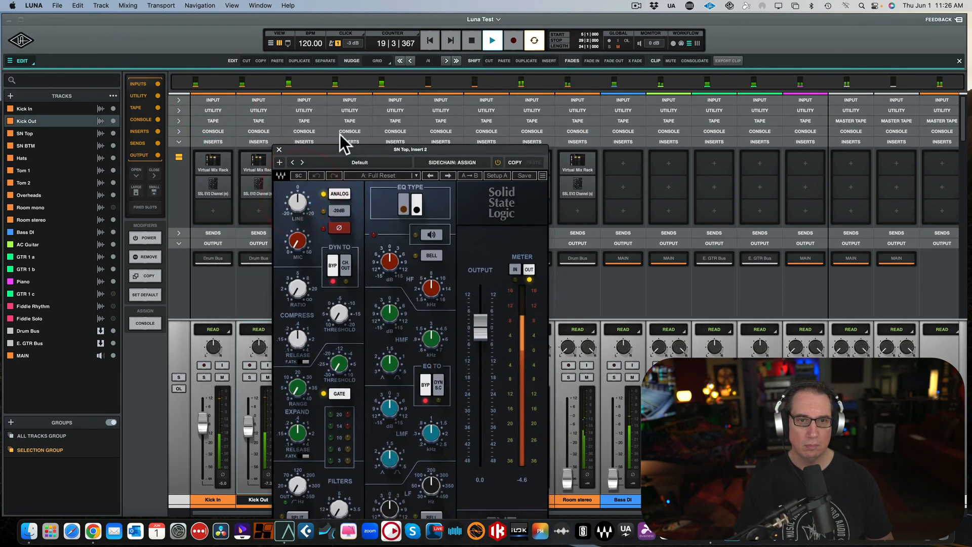
pyautogui.moveTo(341, 147); pyautogui.dragTo(288, 102)
pyautogui.press('space')
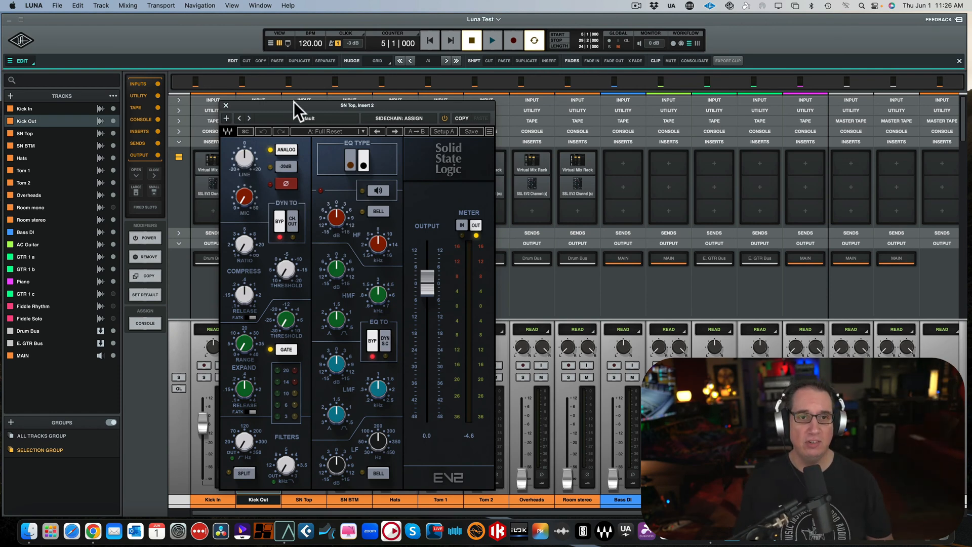
pyautogui.moveTo(293, 102); pyautogui.dragTo(289, 78)
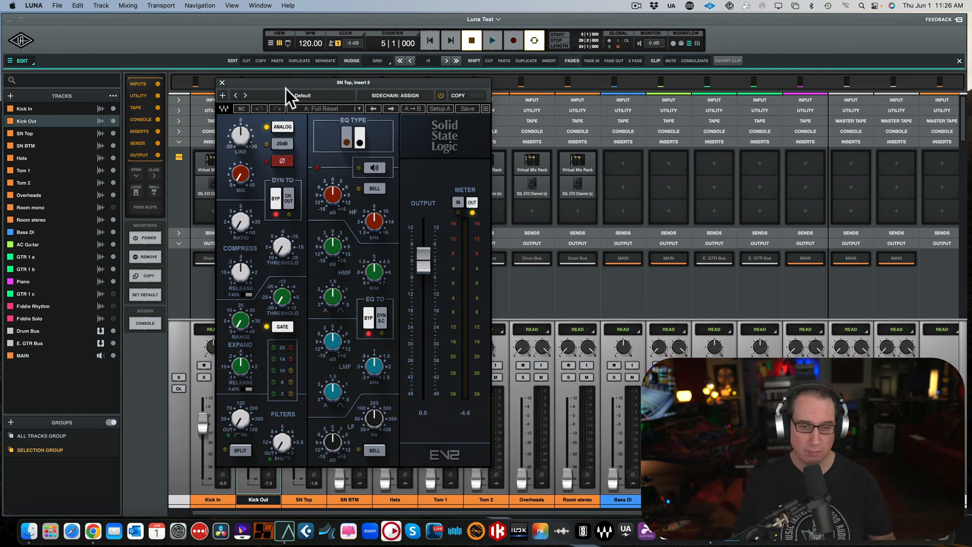
pyautogui.press('space')
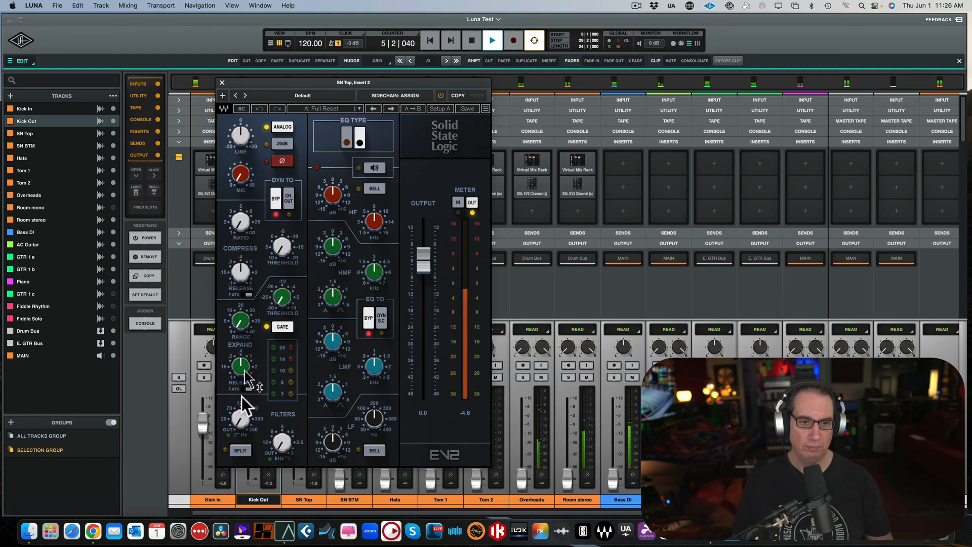
pyautogui.moveTo(240, 418); pyautogui.dragTo(241, 409)
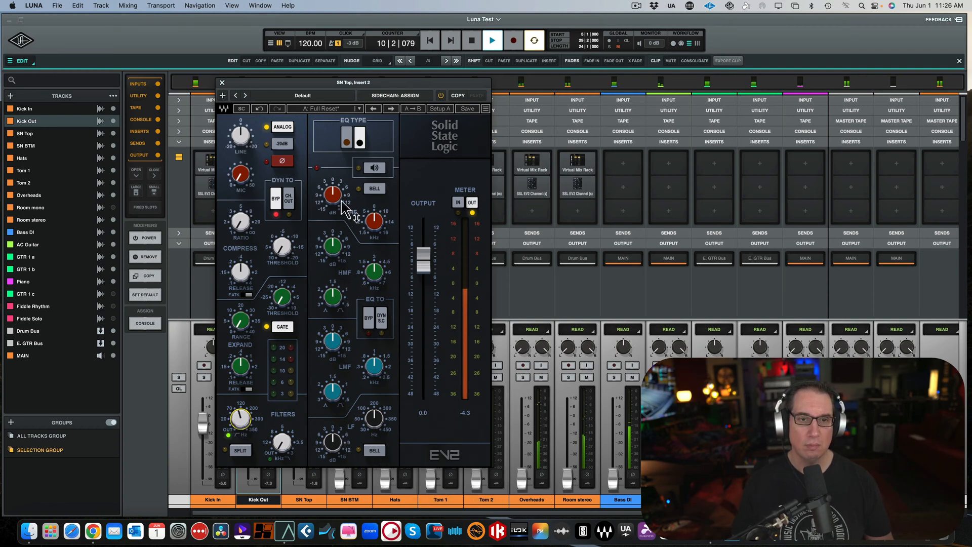
# - Boost SN Top's HF and LF bands at lowered frequencies, switching both bands to bell
pyautogui.moveTo(369, 223); pyautogui.dragTo(333, 193)
pyautogui.click(375, 188)
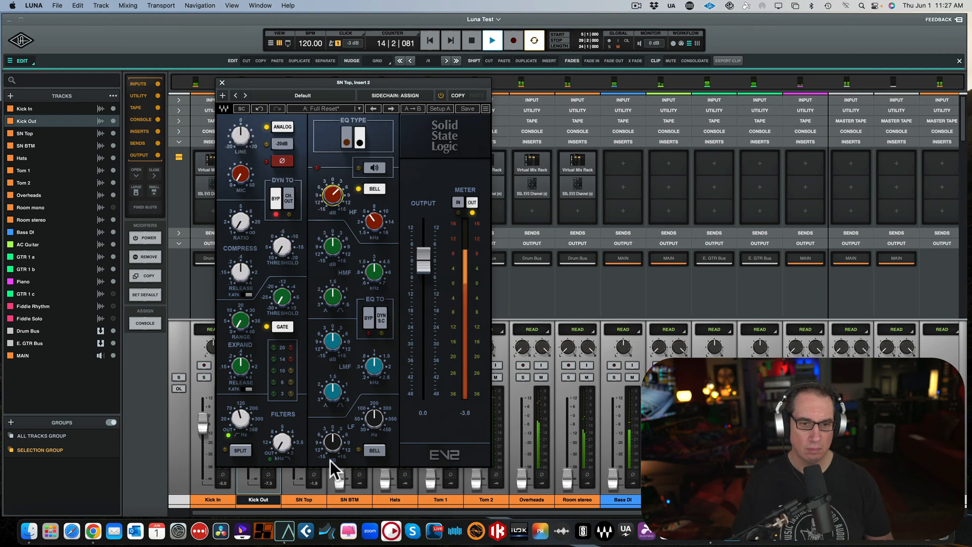
pyautogui.moveTo(375, 419); pyautogui.dragTo(375, 416)
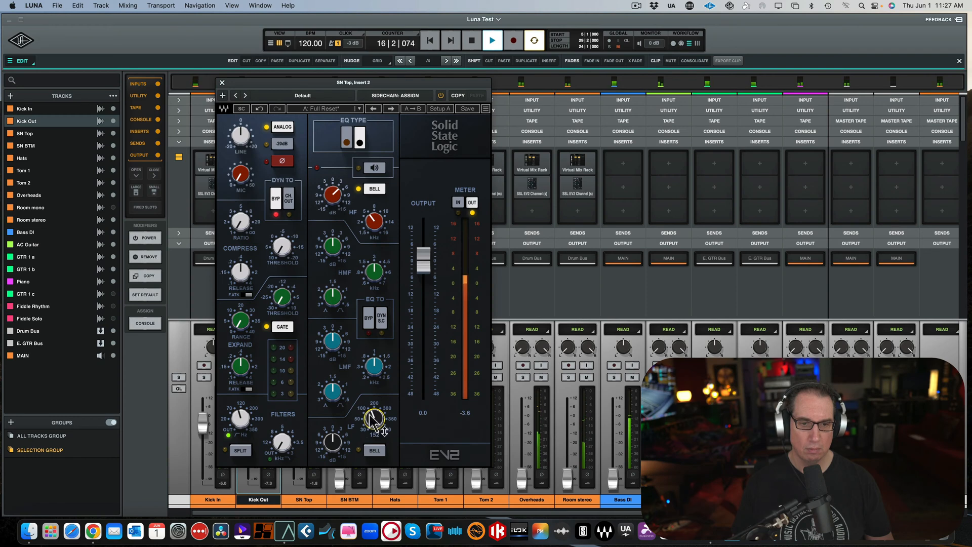
pyautogui.click(373, 451)
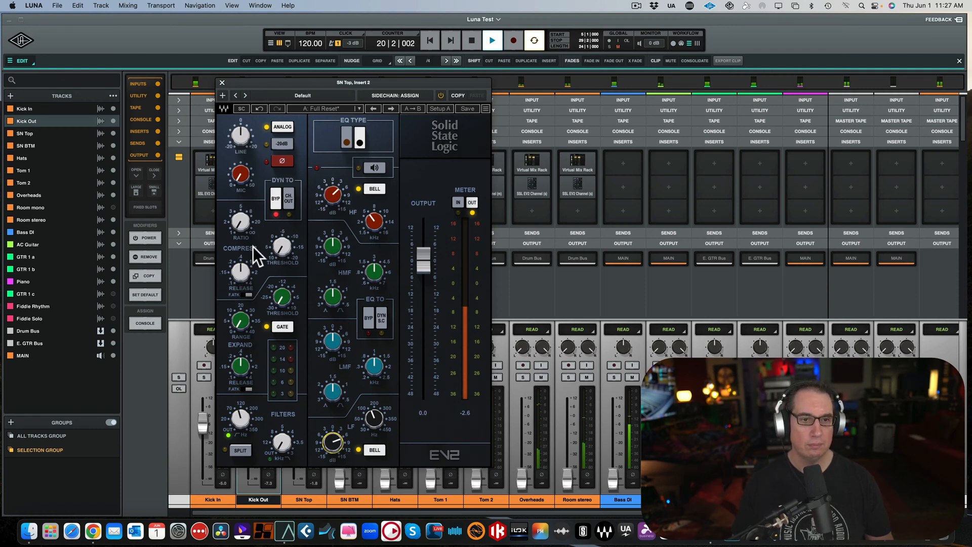
# - Set SN Top's SSL EV2 compressor to a faster release, a ratio of about 1.9 and a threshold of about -17.4
pyautogui.moveTo(241, 284); pyautogui.dragTo(242, 300)
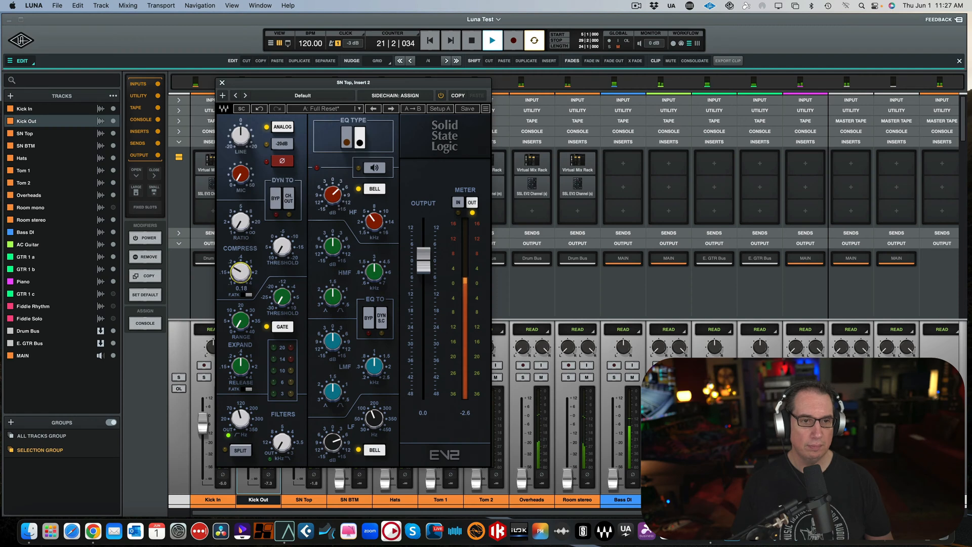
pyautogui.moveTo(242, 227); pyautogui.dragTo(242, 214)
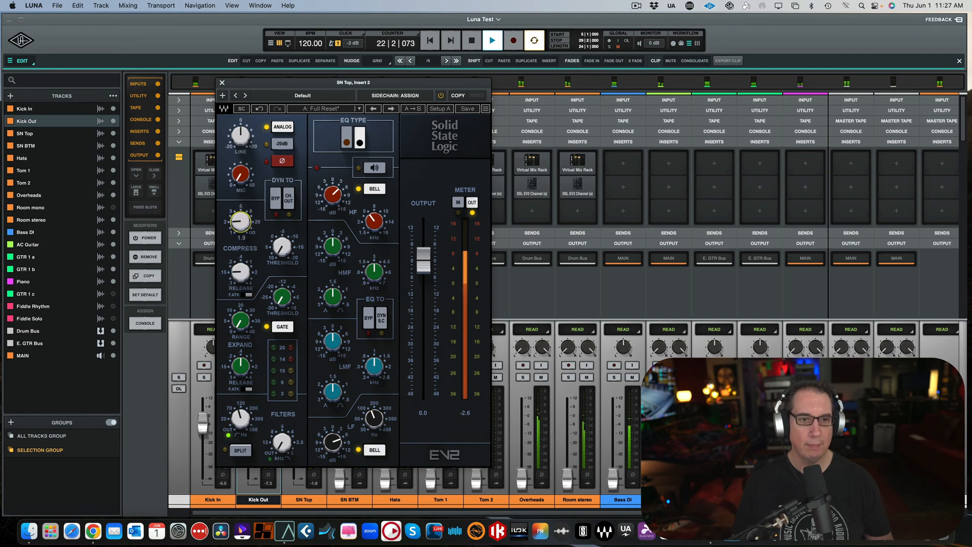
pyautogui.moveTo(281, 247); pyautogui.dragTo(282, 261)
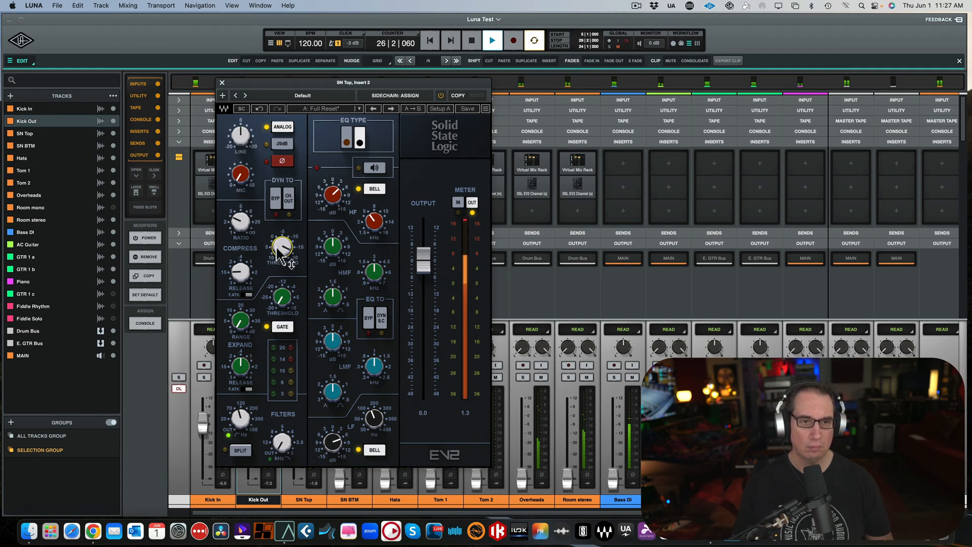
pyautogui.moveTo(277, 252); pyautogui.dragTo(277, 255)
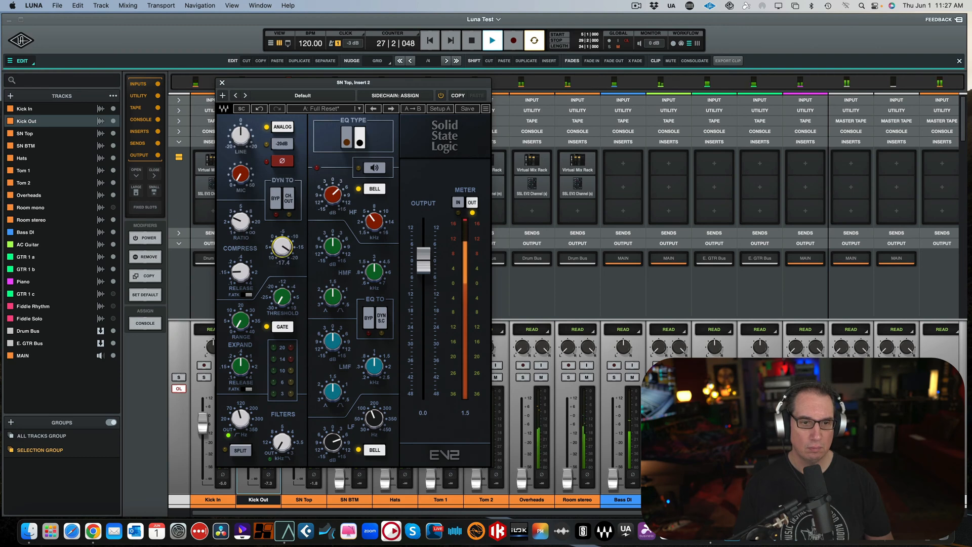
# - Lower SN Top's SSL EV2 output to -3.2 dB, compare with the plug-in bypassed and active, and close it
pyautogui.click(441, 96)
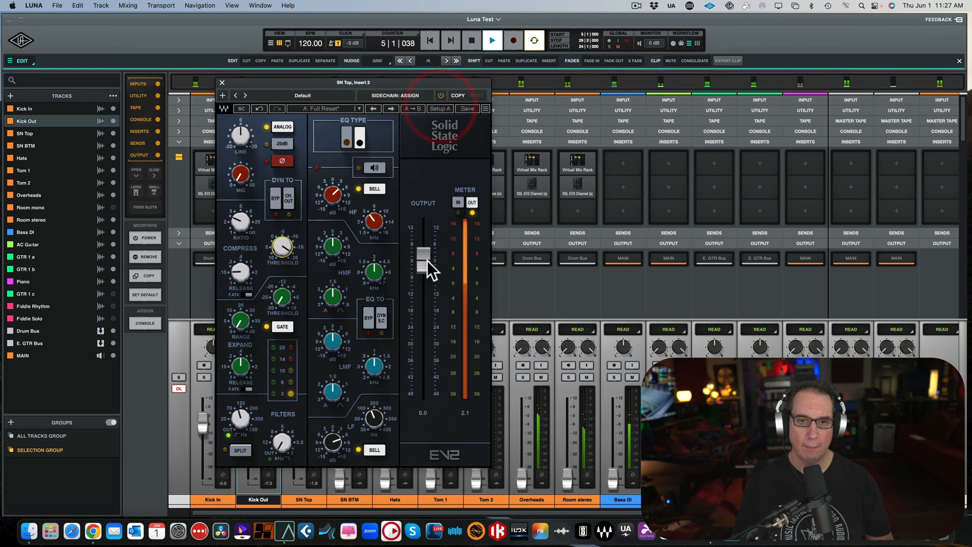
pyautogui.moveTo(427, 260); pyautogui.dragTo(427, 268)
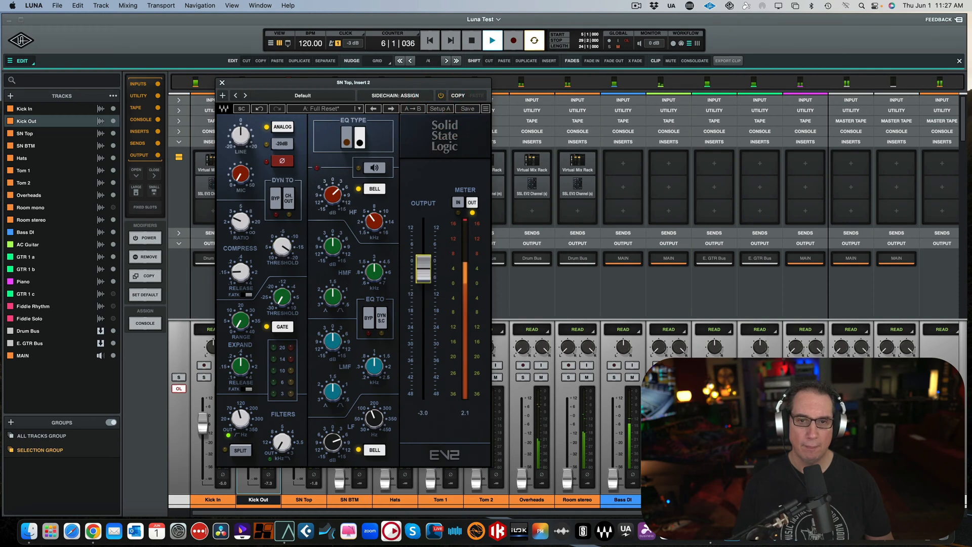
pyautogui.click(440, 94)
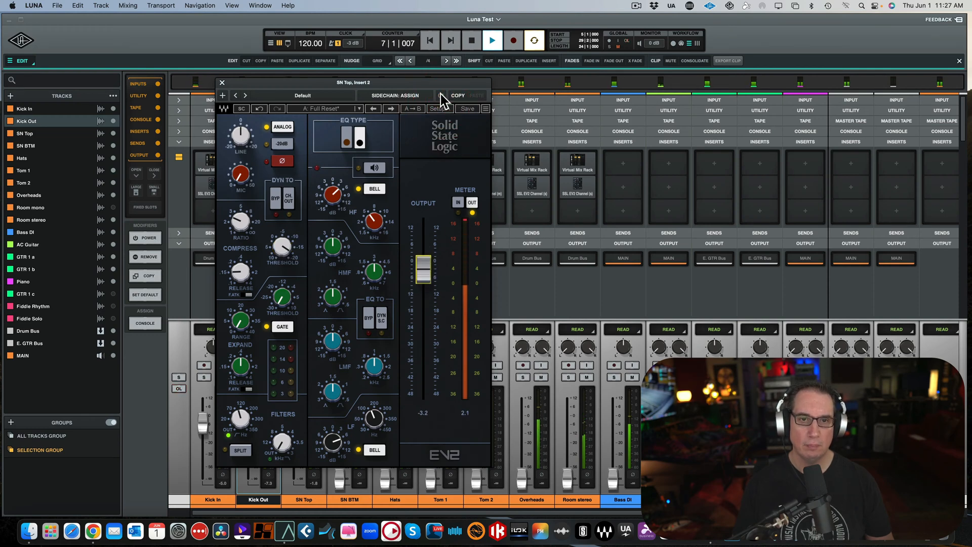
pyautogui.click(440, 94)
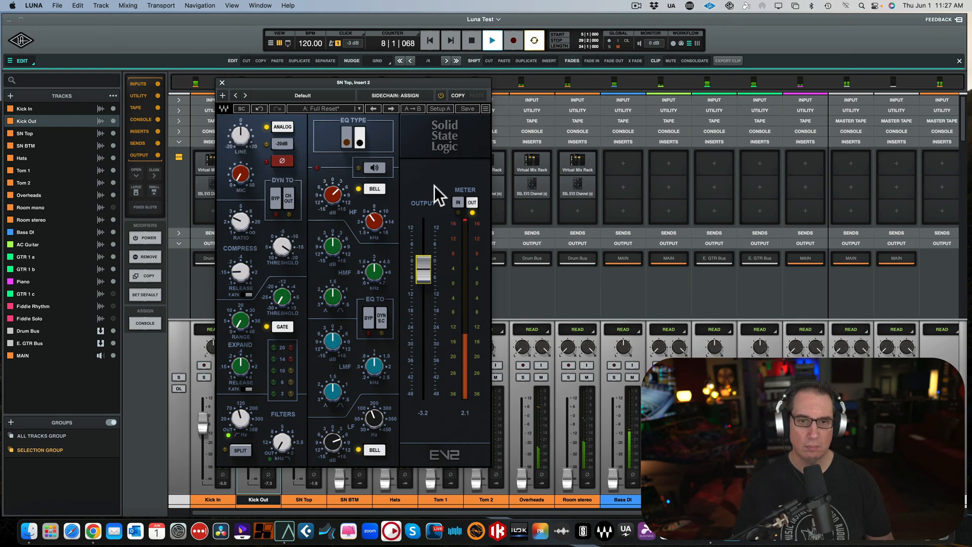
pyautogui.click(223, 83)
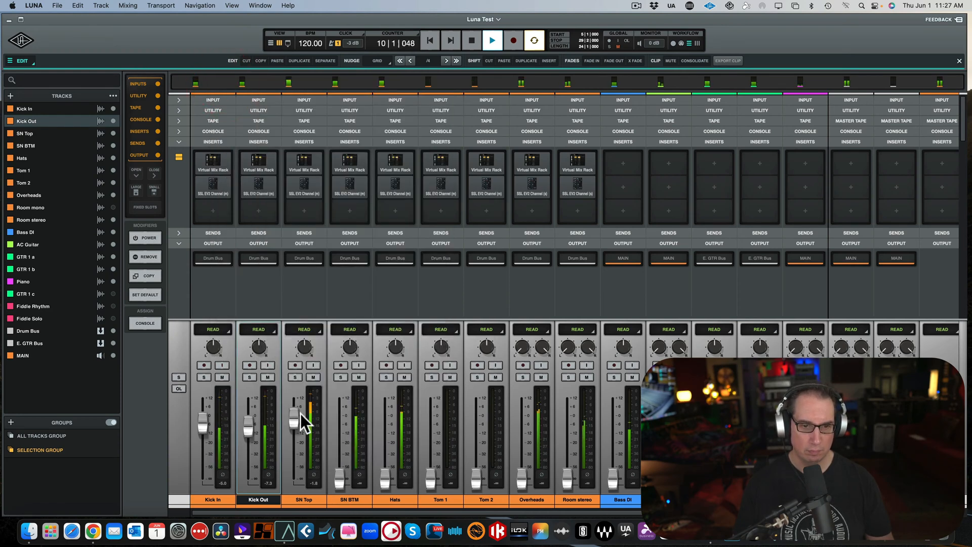
# - Lower the SN Top fader to about -4.1 dB, and raise and solo SN BTM
pyautogui.moveTo(293, 419); pyautogui.dragTo(293, 423)
pyautogui.moveTo(342, 478); pyautogui.dragTo(346, 424)
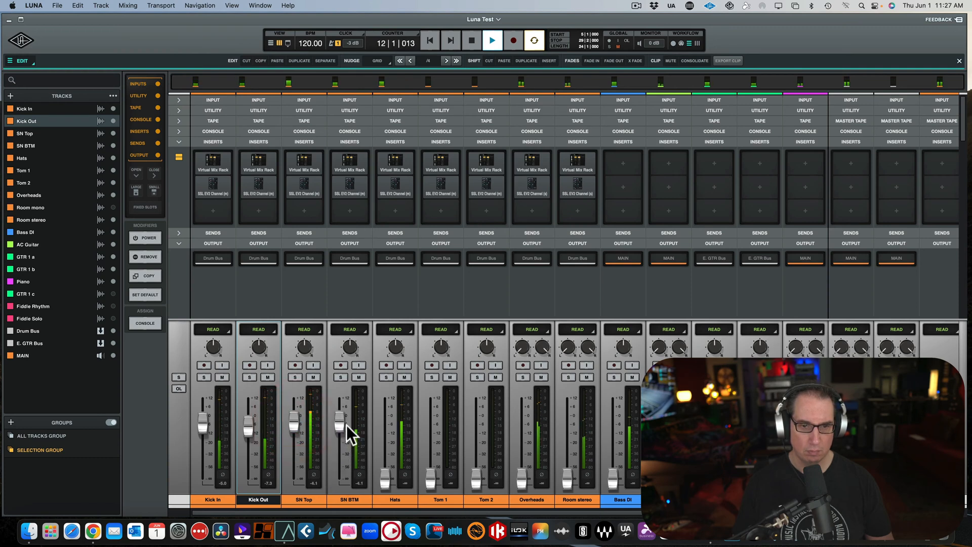
pyautogui.click(345, 377)
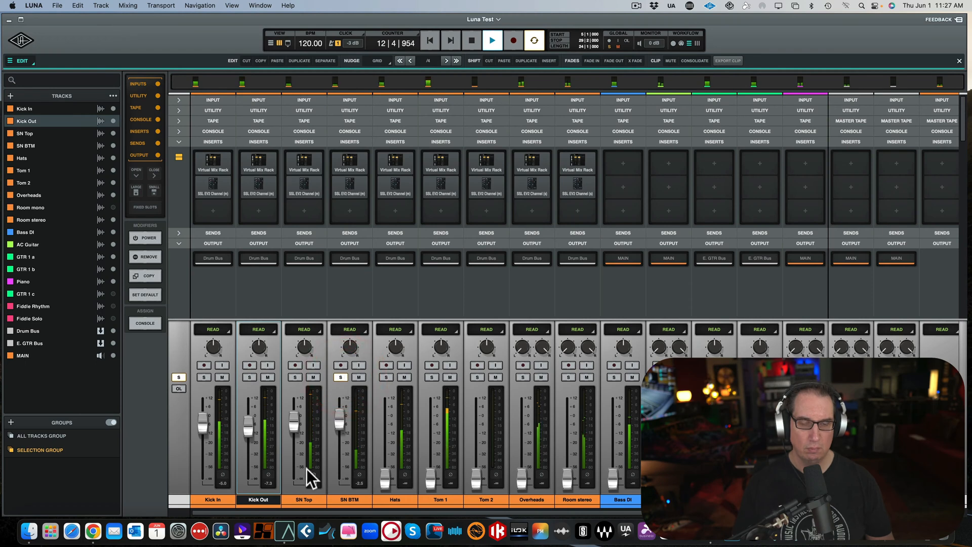
# - In SN BTM's Virtual Mix Rack, set Trim to +6.33 dB and raise the linked Virtual Channel input
pyautogui.click(348, 163)
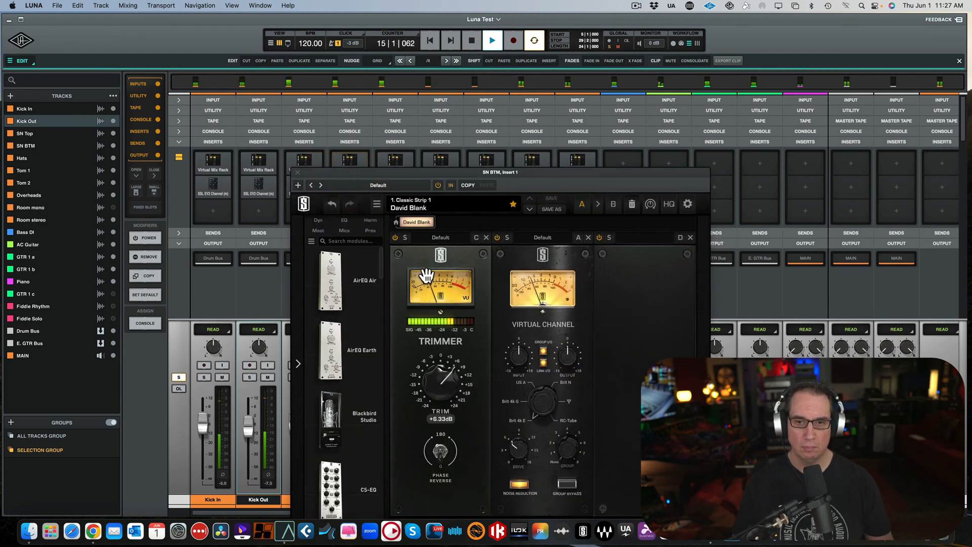
pyautogui.moveTo(408, 170); pyautogui.dragTo(250, 71)
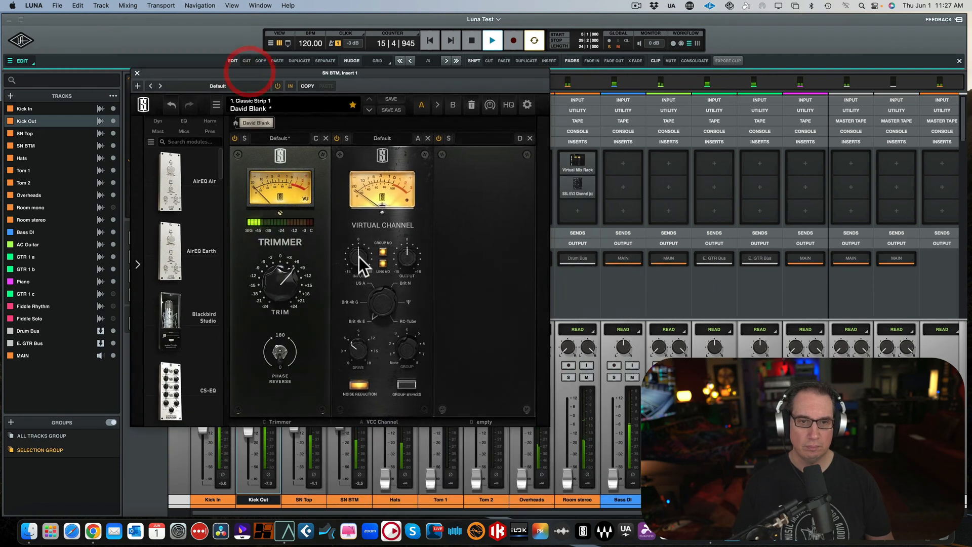
pyautogui.moveTo(359, 258); pyautogui.dragTo(358, 243)
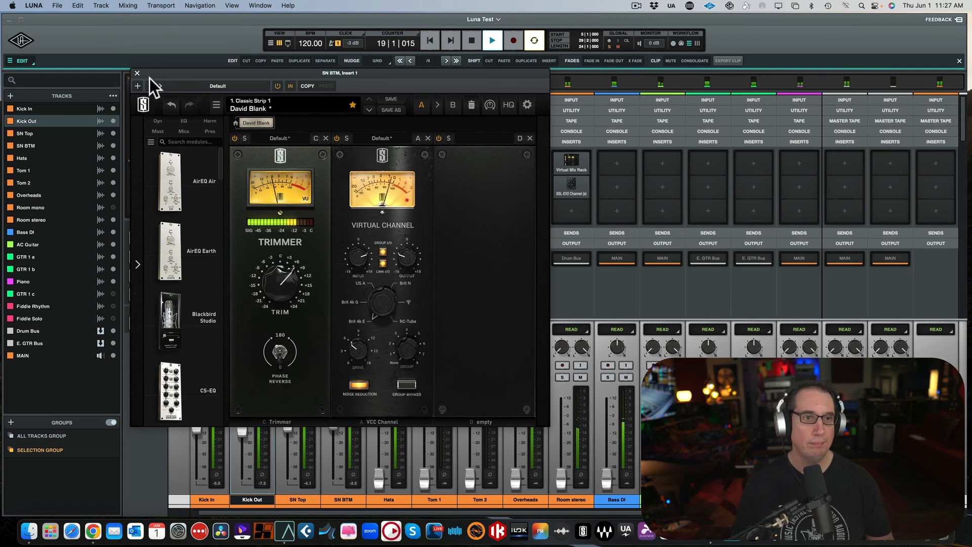
pyautogui.click(138, 74)
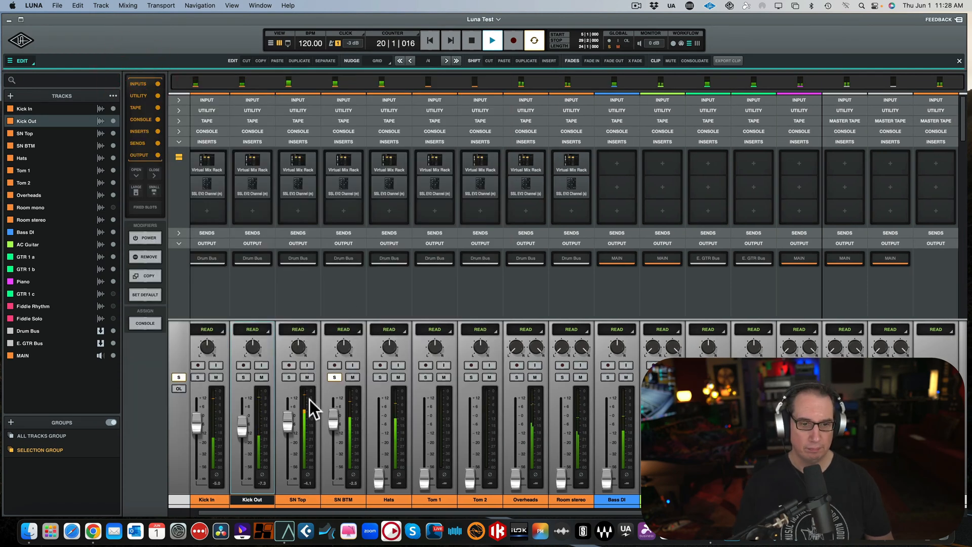
# - Select SN BTM, open its SSL EV2 Channel and engage the high-pass filter
pyautogui.click(339, 498)
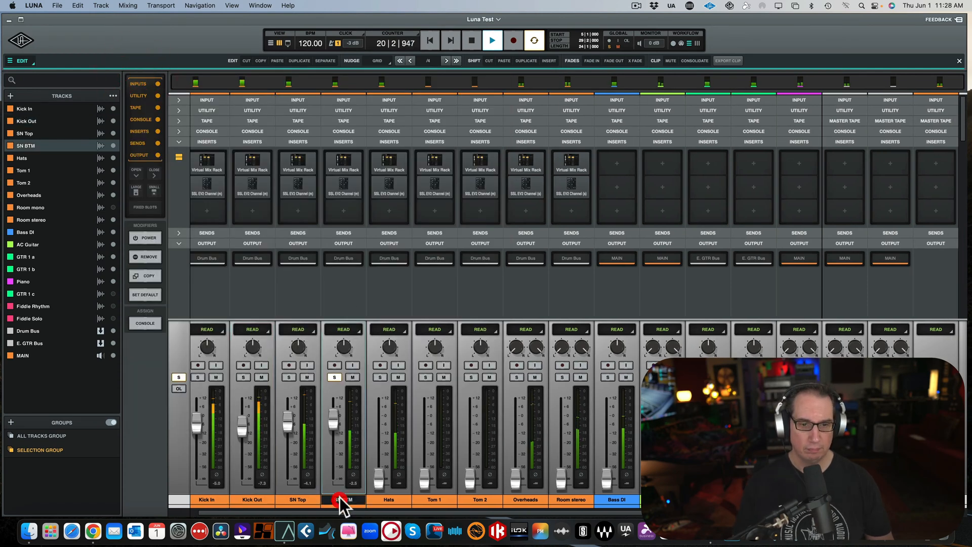
pyautogui.click(345, 192)
pyautogui.moveTo(366, 180); pyautogui.dragTo(290, 78)
pyautogui.moveTo(253, 418); pyautogui.dragTo(253, 428)
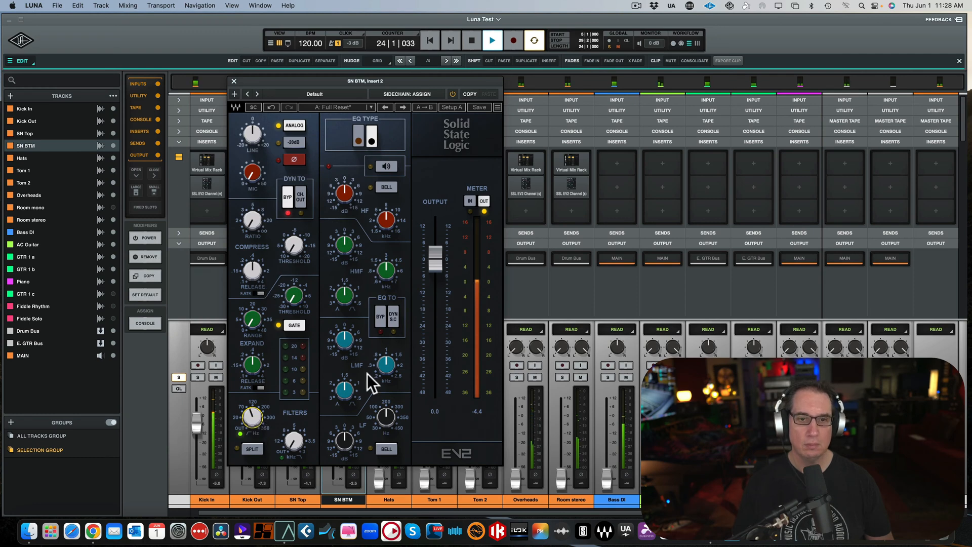
# - Boost SN BTM's HF and LF bands as bells, lowering the HF frequency and setting the LF frequency to about 162 Hz
pyautogui.moveTo(380, 214); pyautogui.dragTo(348, 194)
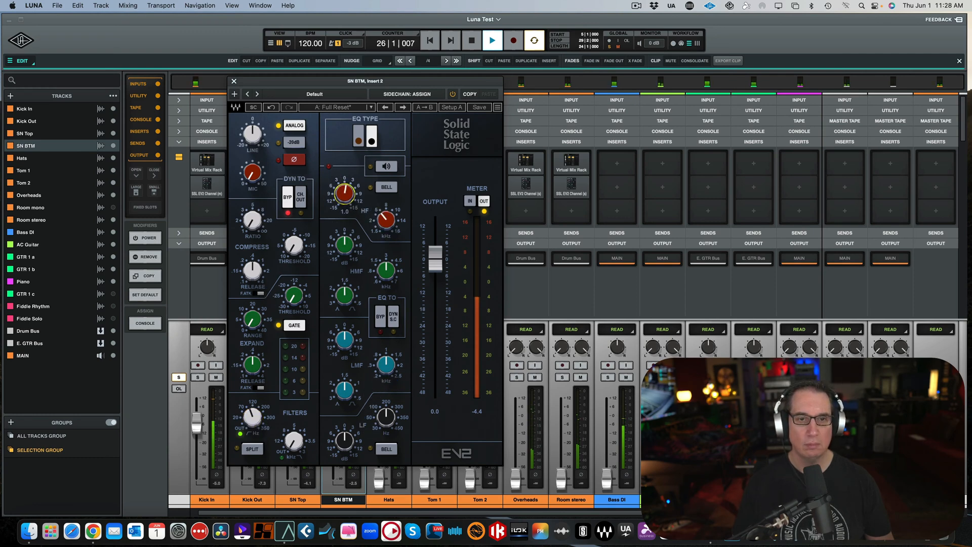
pyautogui.click(387, 187)
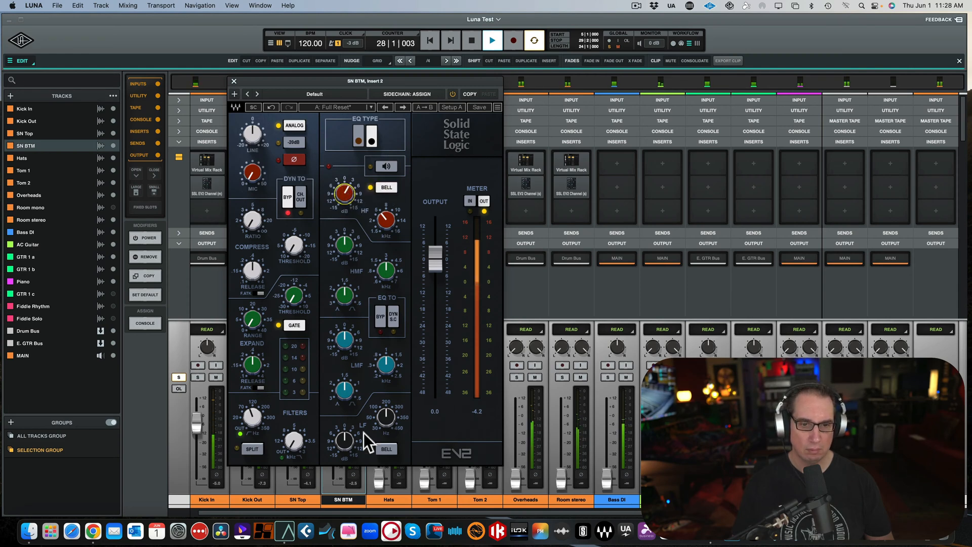
pyautogui.moveTo(345, 441); pyautogui.dragTo(344, 437)
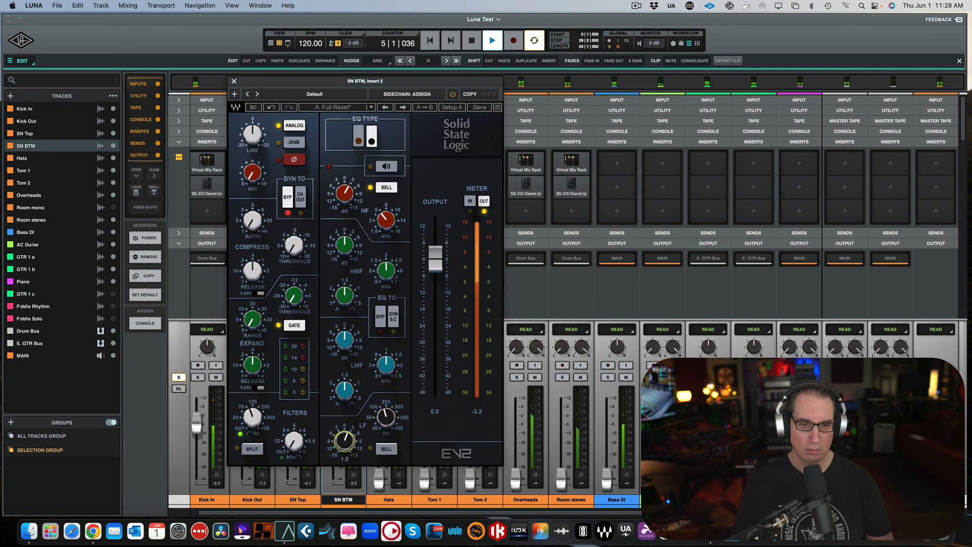
pyautogui.click(385, 449)
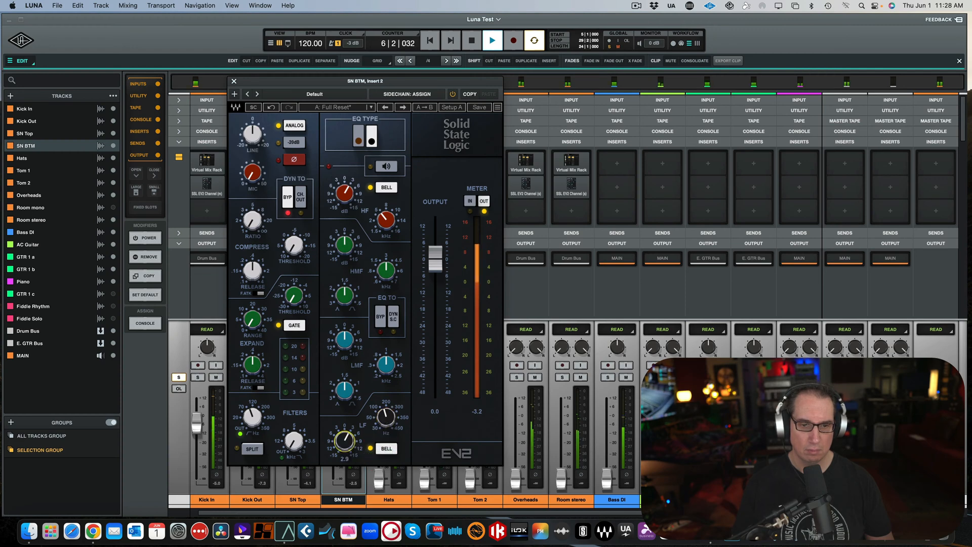
pyautogui.click(386, 416)
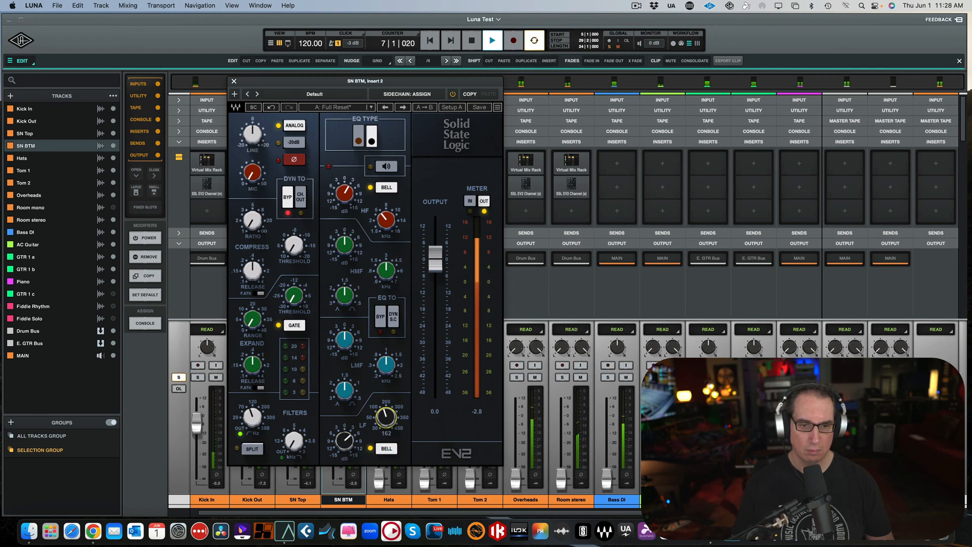
# - Compress SN BTM with a ratio of about 2.1, a faster release and a lowered threshold
pyautogui.click(253, 220)
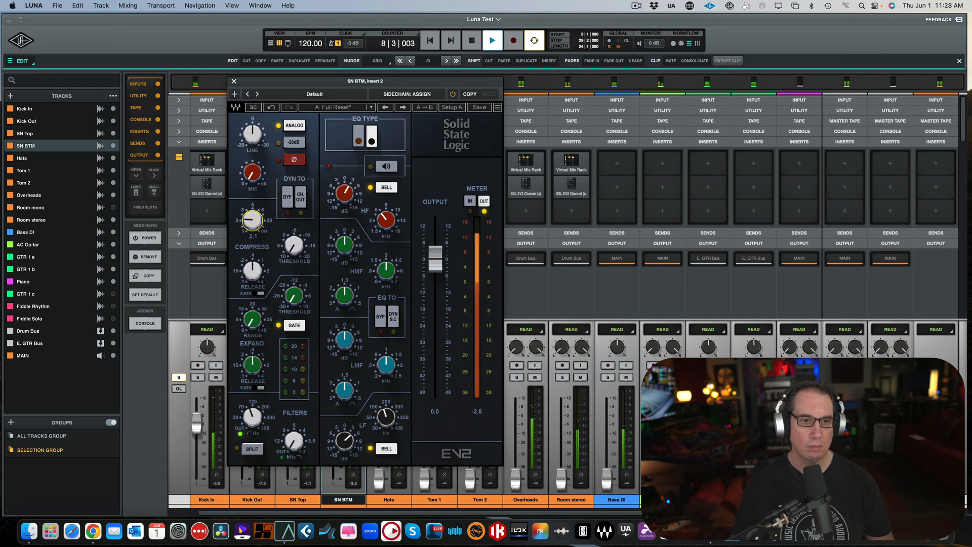
pyautogui.click(252, 271)
pyautogui.moveTo(252, 271); pyautogui.dragTo(252, 277)
pyautogui.click(298, 244)
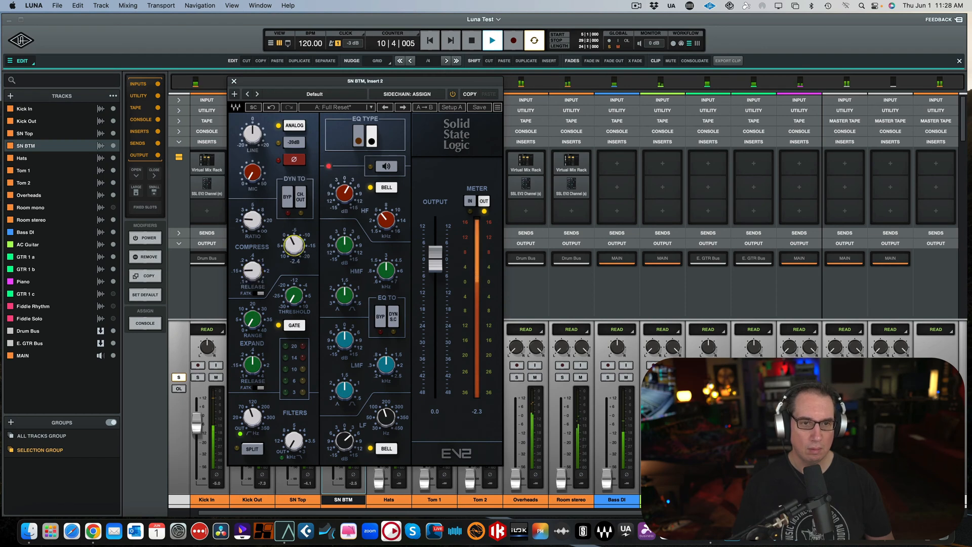
pyautogui.moveTo(294, 246); pyautogui.dragTo(294, 251)
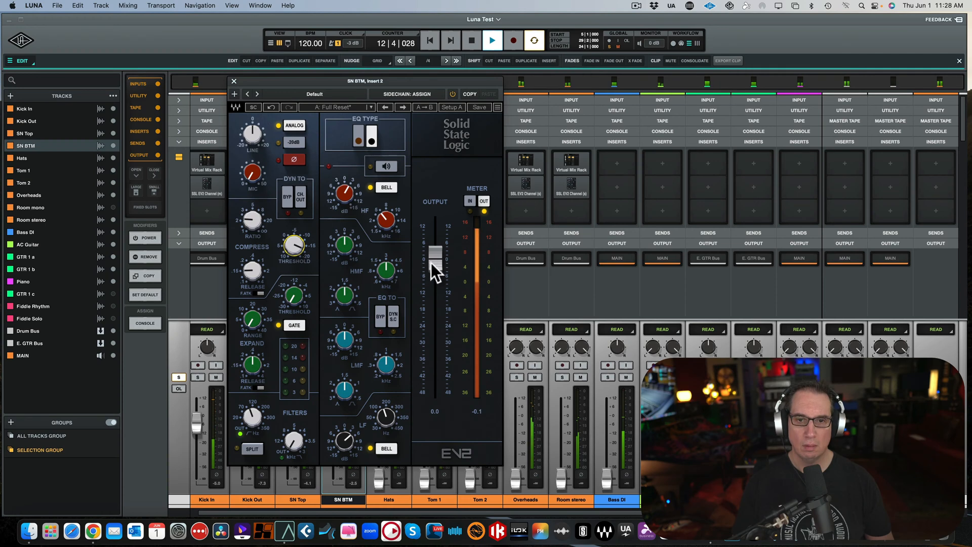
# - Lower SN BTM's SSL EV2 output to -2.1 dB, compare it with bypass, close the plug-in and unsolo the track
pyautogui.moveTo(430, 263)
pyautogui.mouseDown()
pyautogui.moveTo(430, 286)
pyautogui.moveTo(430, 275)
pyautogui.mouseUp()
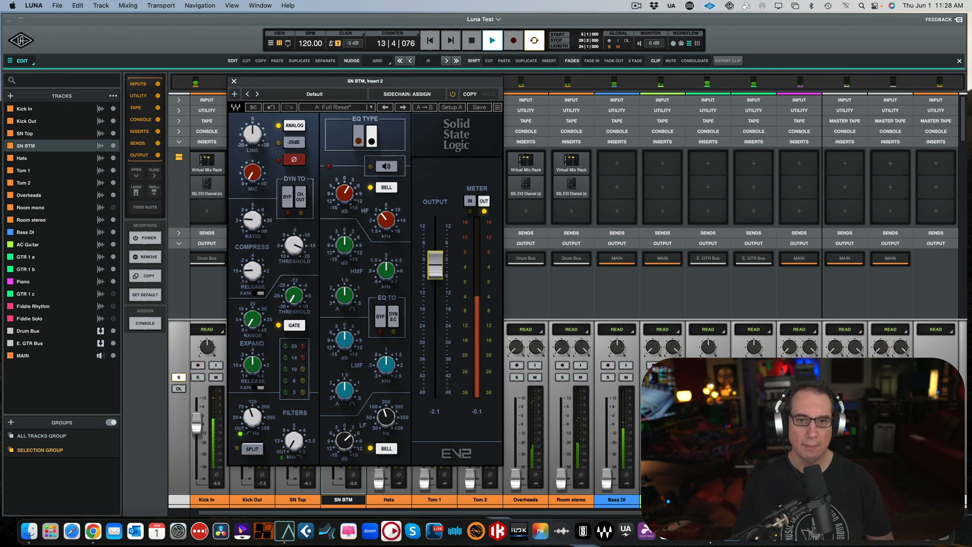
pyautogui.click(452, 93)
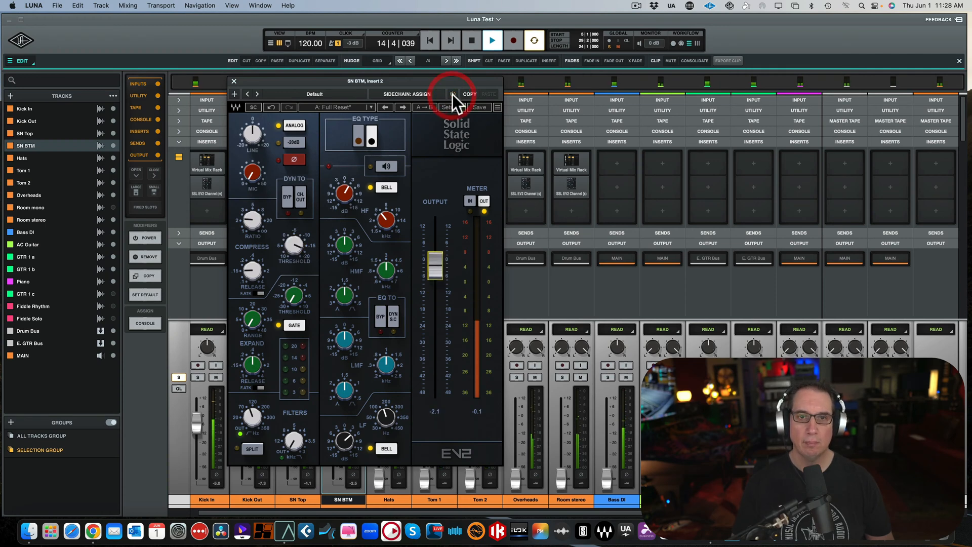
pyautogui.click(234, 81)
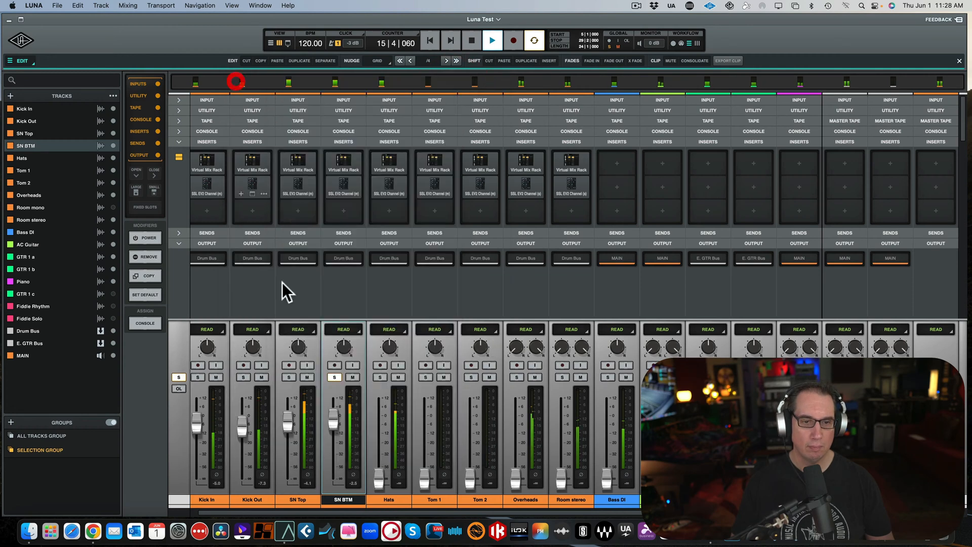
pyautogui.click(333, 377)
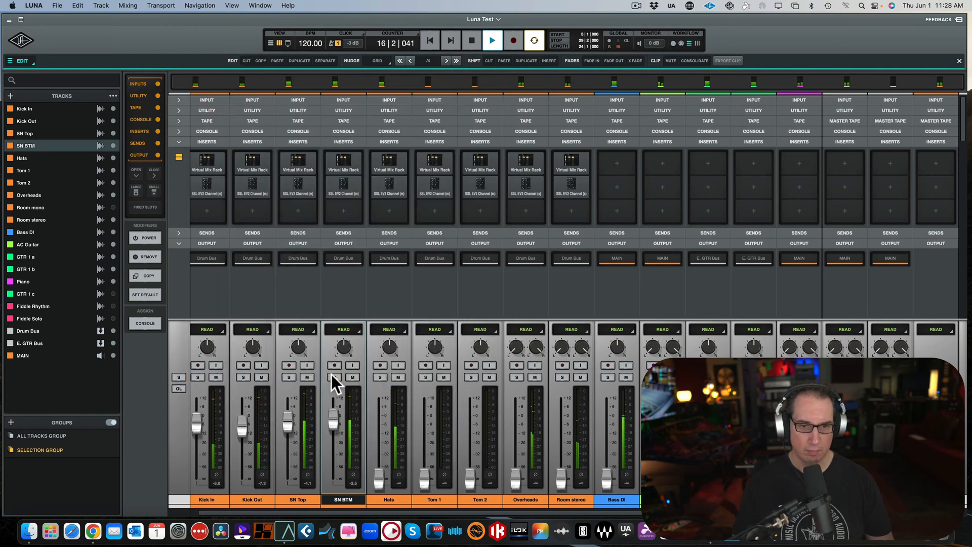
# - Lower the SN Top and SN BTM faders to about -6.3 dB during playback, and stop the transport
pyautogui.click(331, 421)
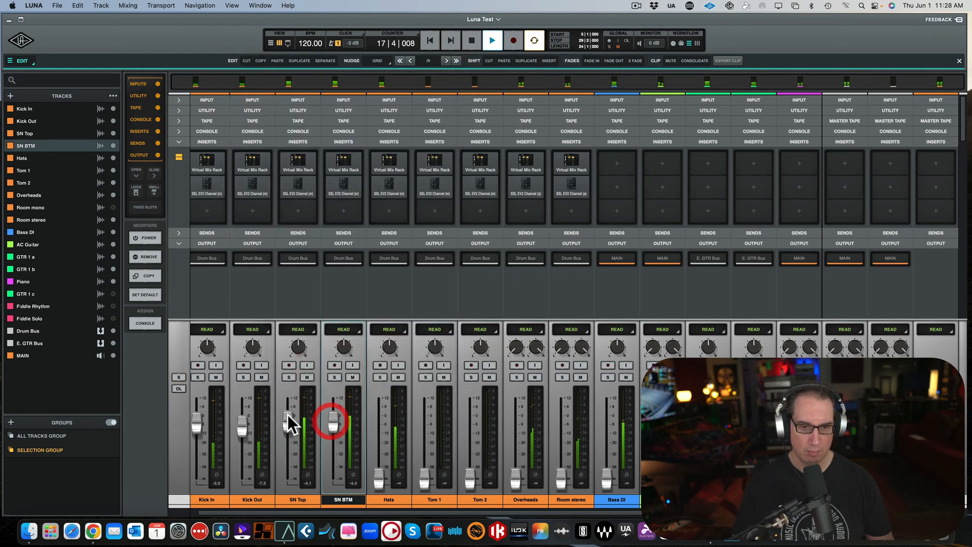
pyautogui.click(288, 417)
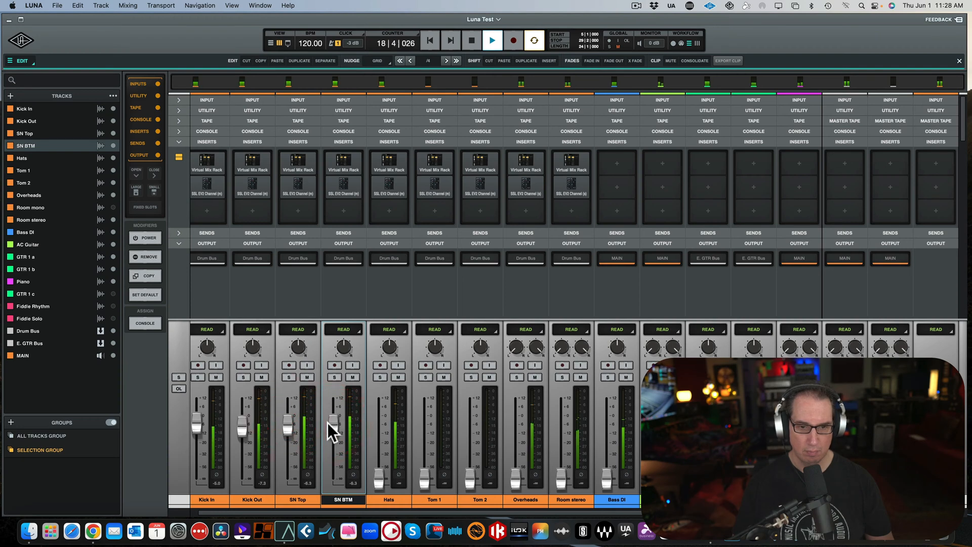
pyautogui.click(327, 423)
pyautogui.press('space')
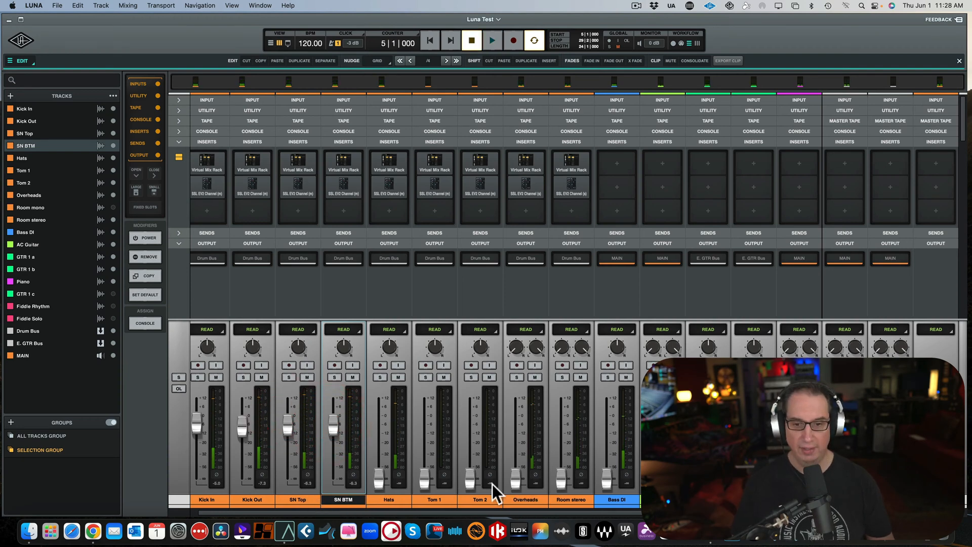
# - During playback, raise the Overheads fader and drive its Virtual Mix Rack with a higher trim and a virtual channel input of +7.45 dB
pyautogui.press('space')
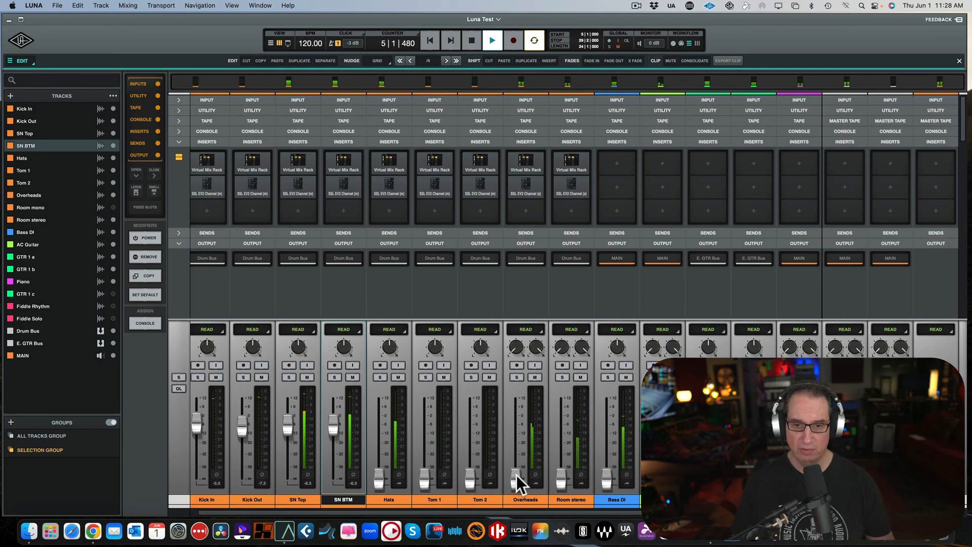
pyautogui.moveTo(516, 476); pyautogui.dragTo(515, 412)
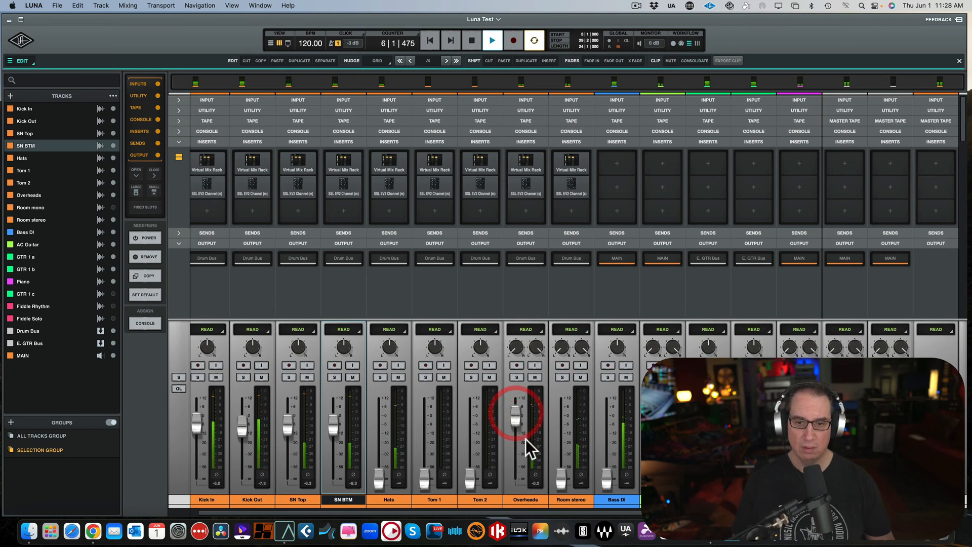
pyautogui.click(527, 170)
pyautogui.moveTo(487, 193); pyautogui.dragTo(258, 99)
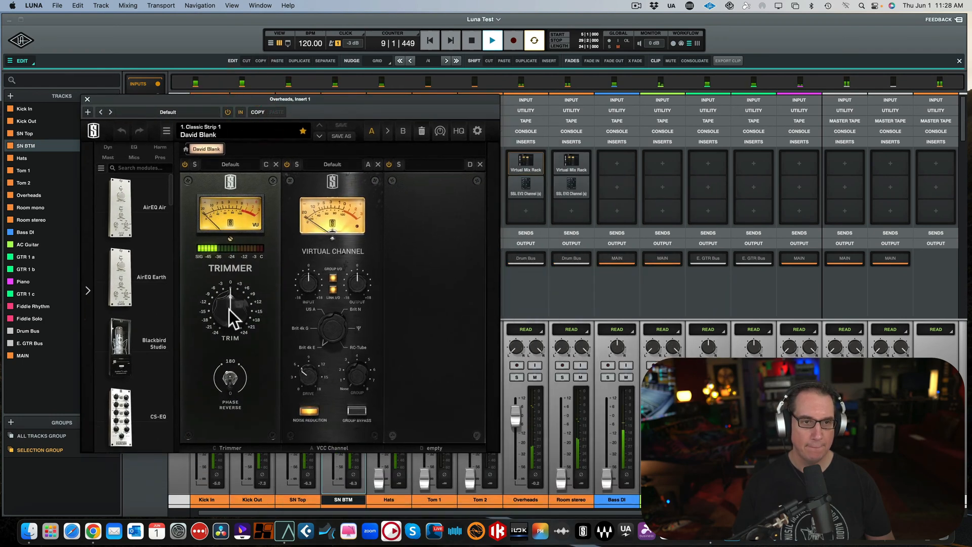
pyautogui.moveTo(228, 310)
pyautogui.moveTo(228, 310); pyautogui.dragTo(229, 303)
pyautogui.moveTo(299, 284); pyautogui.dragTo(309, 263)
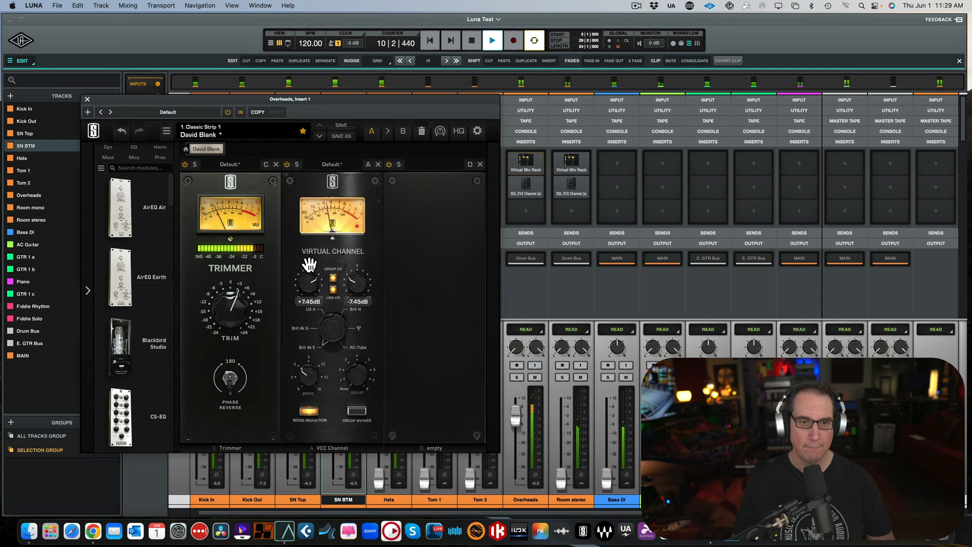
pyautogui.click(87, 99)
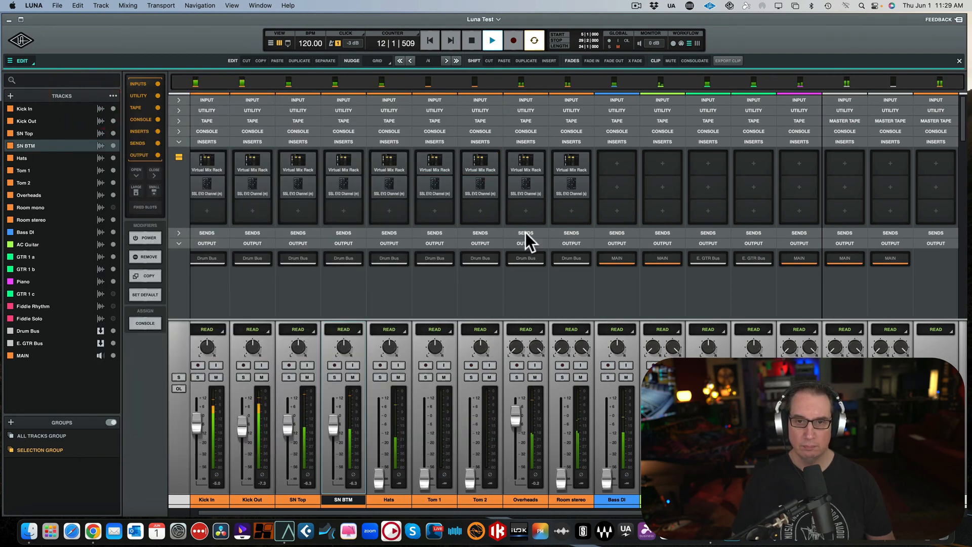
# - Engage the high-pass filter in the Overheads' SSL EV2 Channel and solo the track
pyautogui.click(525, 192)
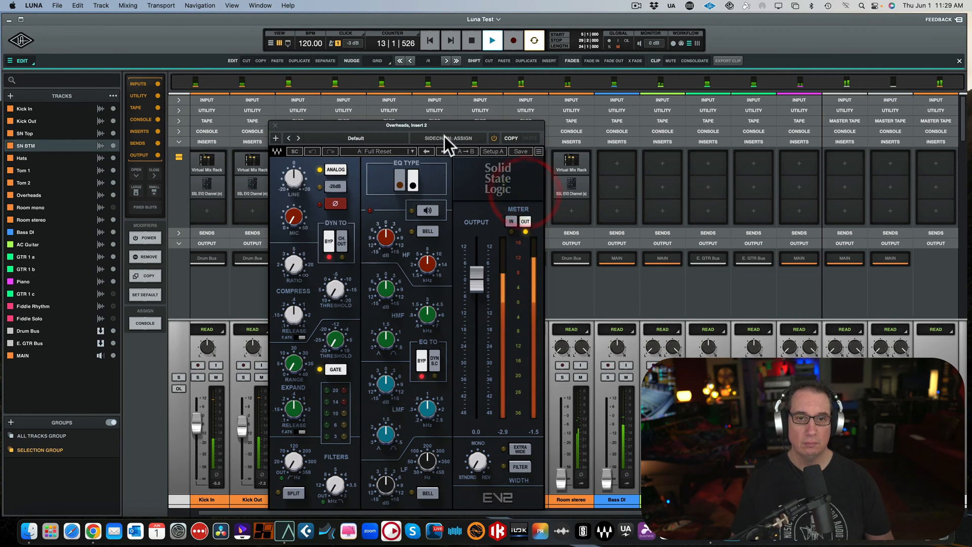
pyautogui.moveTo(433, 122); pyautogui.dragTo(375, 93)
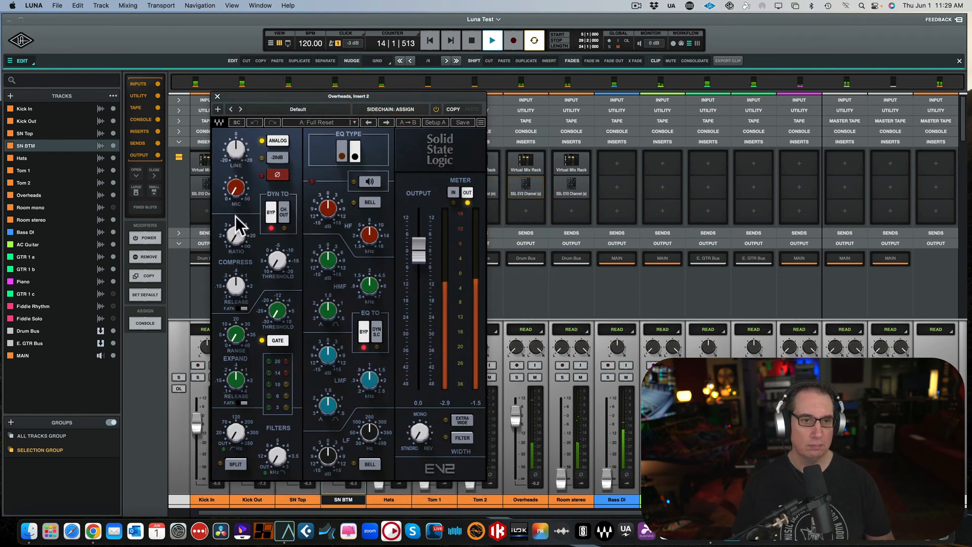
pyautogui.moveTo(234, 435); pyautogui.dragTo(234, 407)
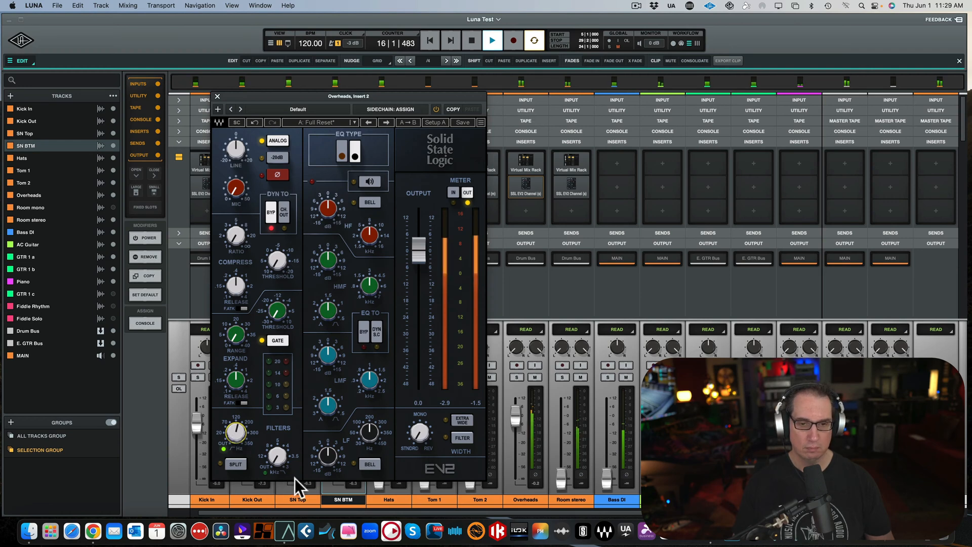
pyautogui.click(516, 377)
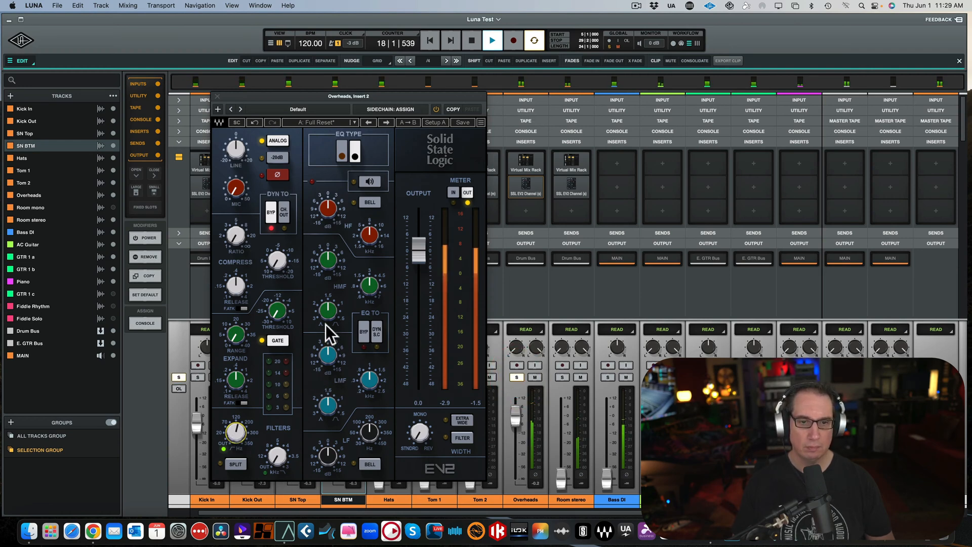
# - Cut the Overheads' LMF band by 3.4 dB at about 0.49 kHz, and boost the HF band at a raised frequency
pyautogui.moveTo(381, 386); pyautogui.dragTo(381, 393)
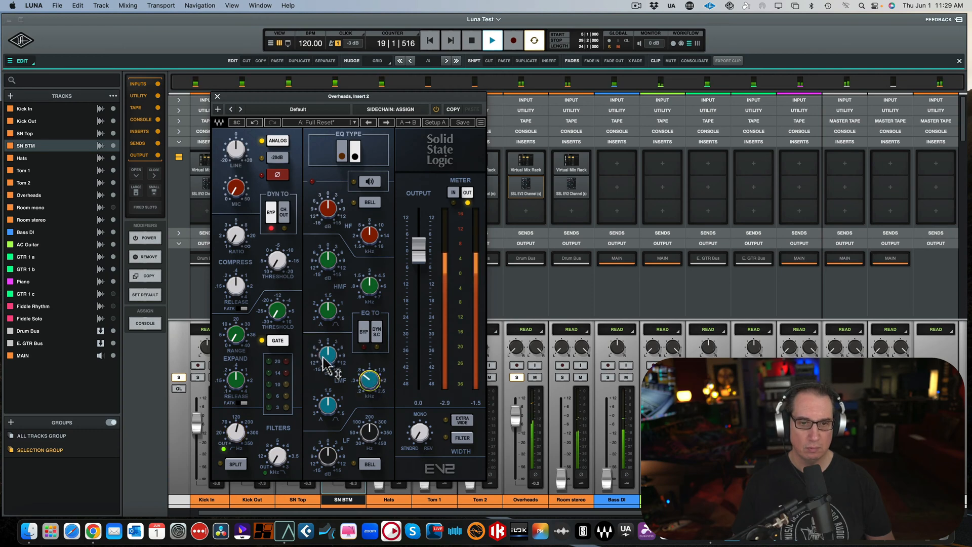
pyautogui.moveTo(326, 357); pyautogui.dragTo(326, 348)
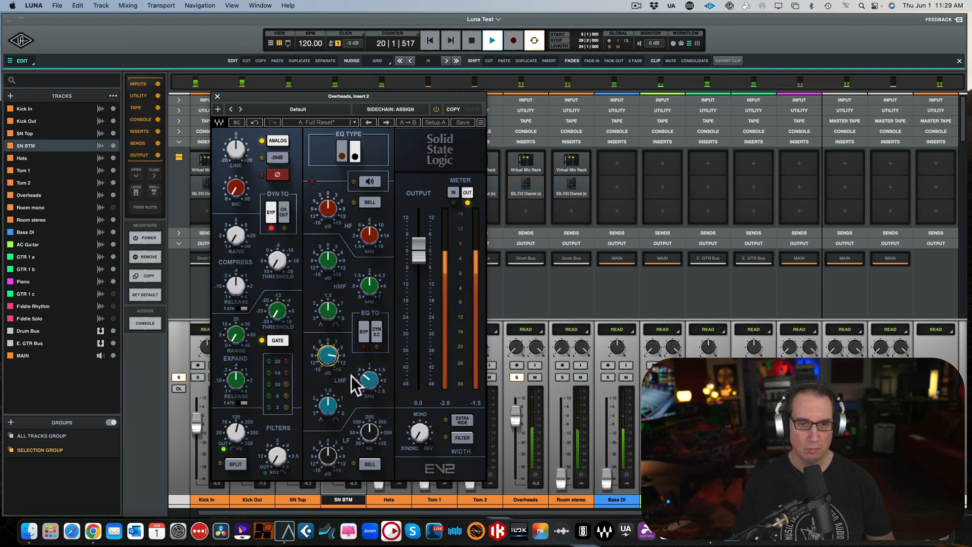
pyautogui.moveTo(369, 380); pyautogui.dragTo(369, 389)
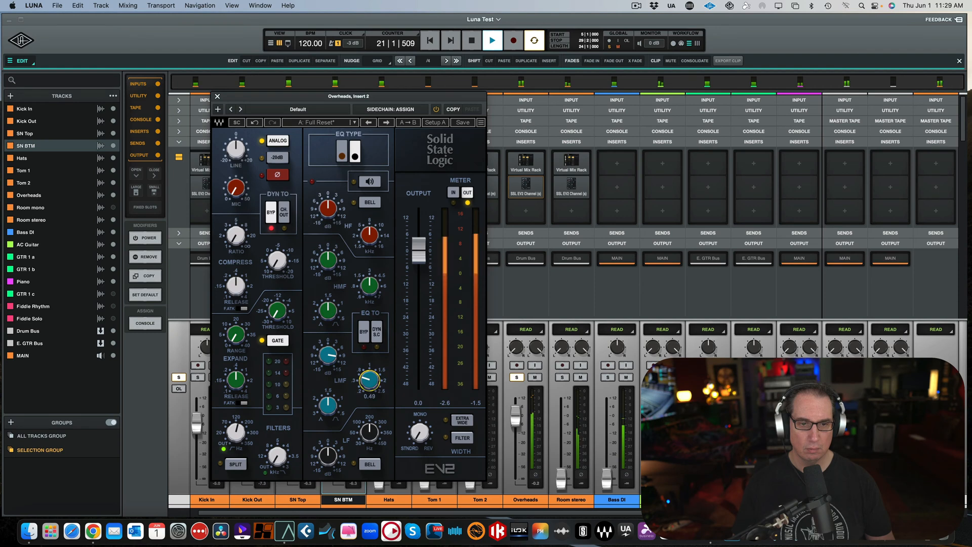
pyautogui.moveTo(334, 357); pyautogui.dragTo(335, 366)
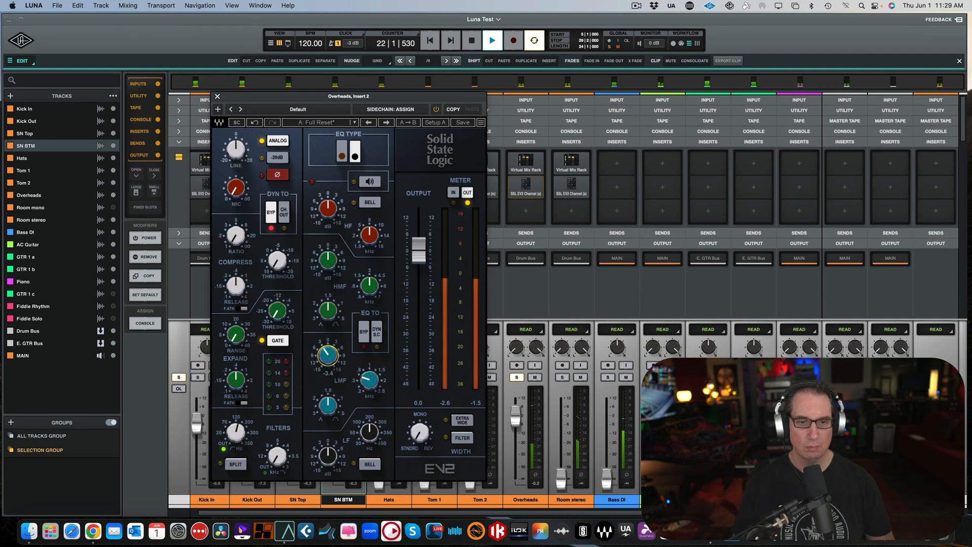
pyautogui.moveTo(366, 238); pyautogui.dragTo(365, 234)
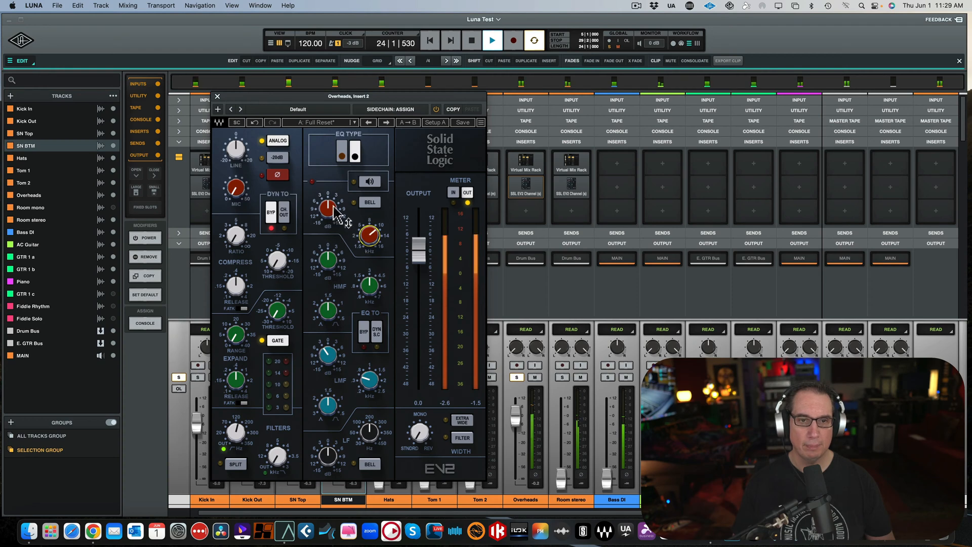
pyautogui.moveTo(328, 208); pyautogui.dragTo(328, 202)
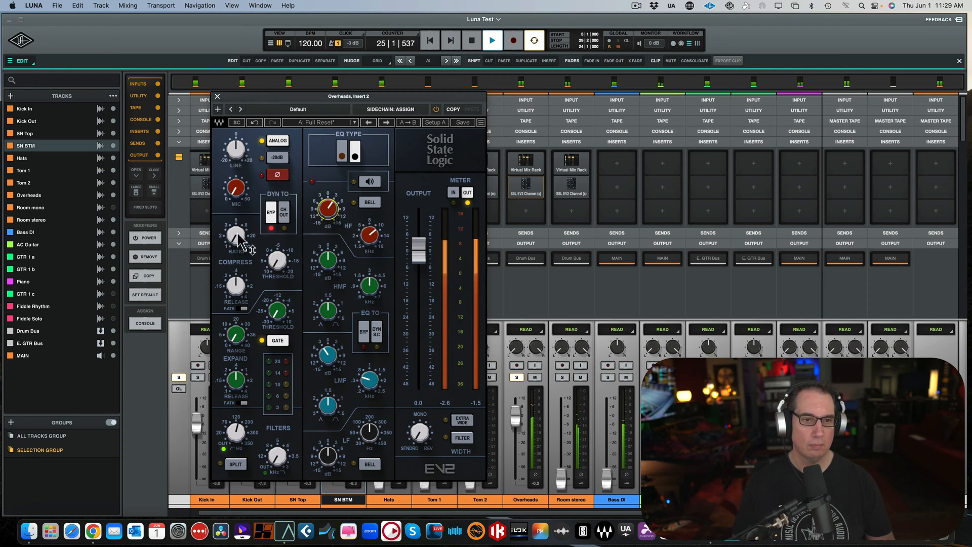
# - Compress the Overheads with a higher ratio, a faster release and a threshold of about -16.8 dB
pyautogui.moveTo(235, 235); pyautogui.dragTo(235, 247)
pyautogui.moveTo(237, 287); pyautogui.dragTo(237, 302)
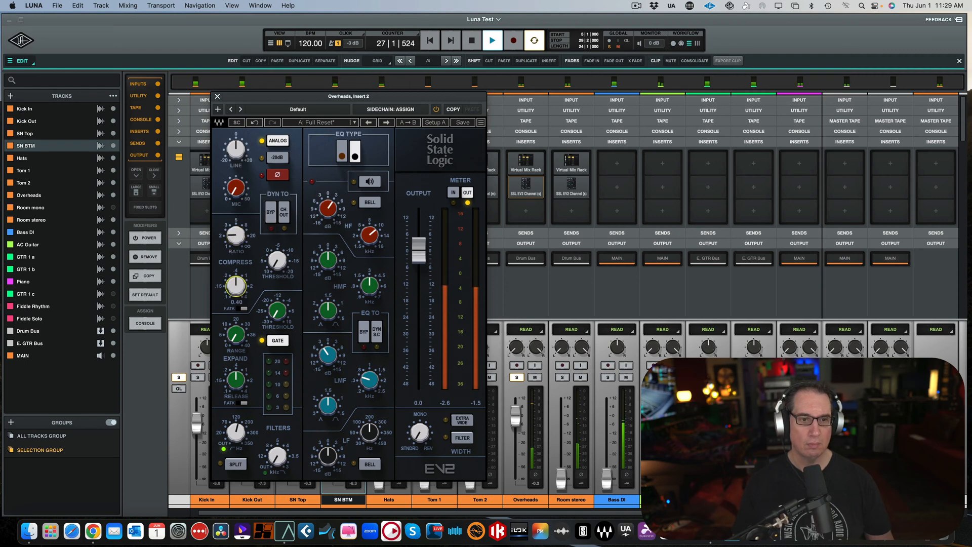
pyautogui.moveTo(277, 260); pyautogui.dragTo(277, 247)
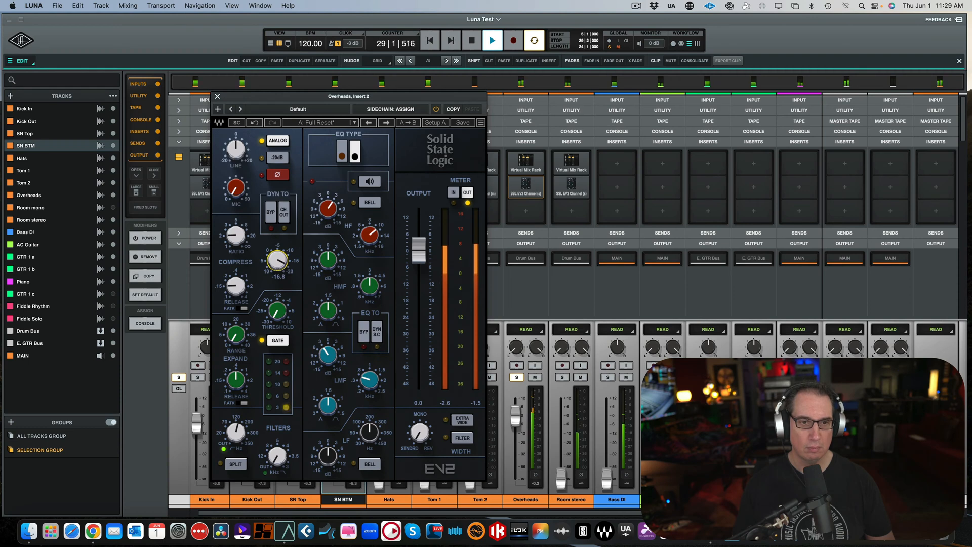
# - Lower the Overheads' SSL EV2 output to -2.4 dB, close the plug-in and unsolo the track
pyautogui.moveTo(417, 256); pyautogui.dragTo(417, 265)
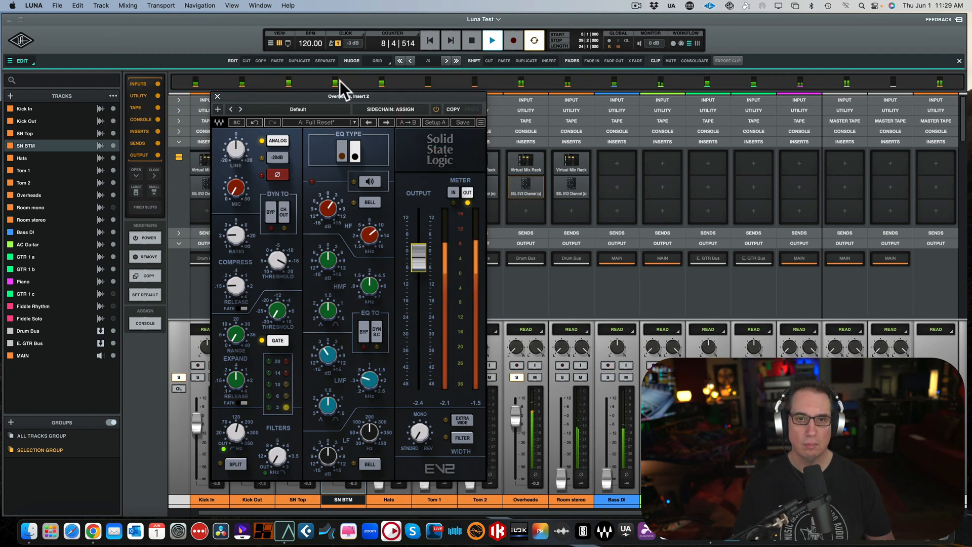
pyautogui.click(216, 95)
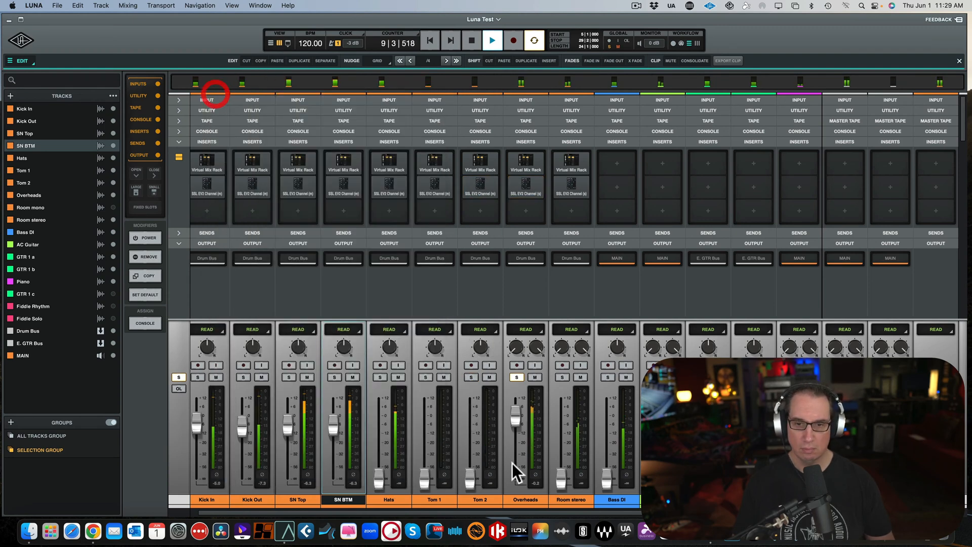
pyautogui.click(515, 373)
# - Set the Overheads fader to about -6 dB, comparing the mix with the track muted, and stop playback
pyautogui.click(517, 421)
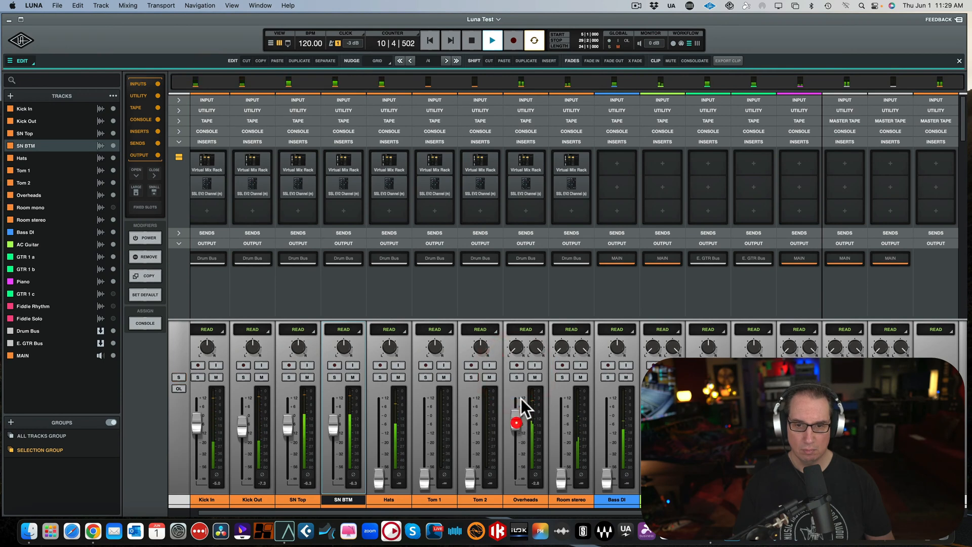
pyautogui.click(531, 376)
pyautogui.click(531, 377)
pyautogui.moveTo(511, 419); pyautogui.dragTo(514, 423)
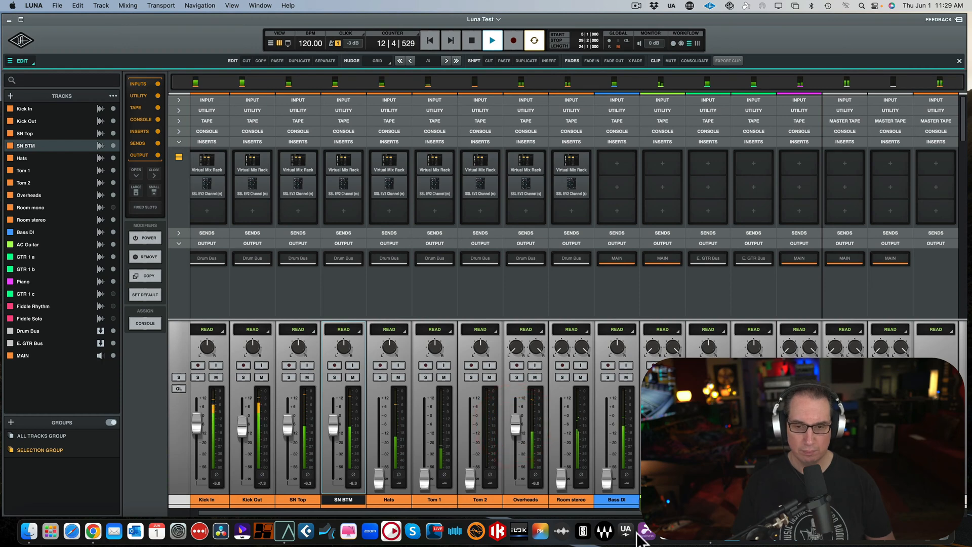
pyautogui.press('space')
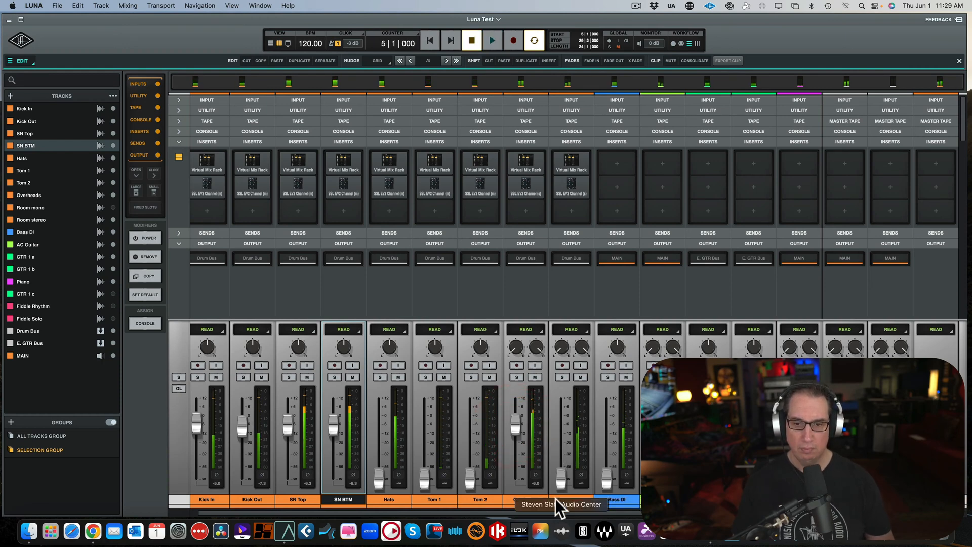
# - Raise the Room stereo fader to just below 0 dB, restart playback and solo the track
pyautogui.moveTo(560, 478); pyautogui.dragTo(561, 422)
pyautogui.press('space')
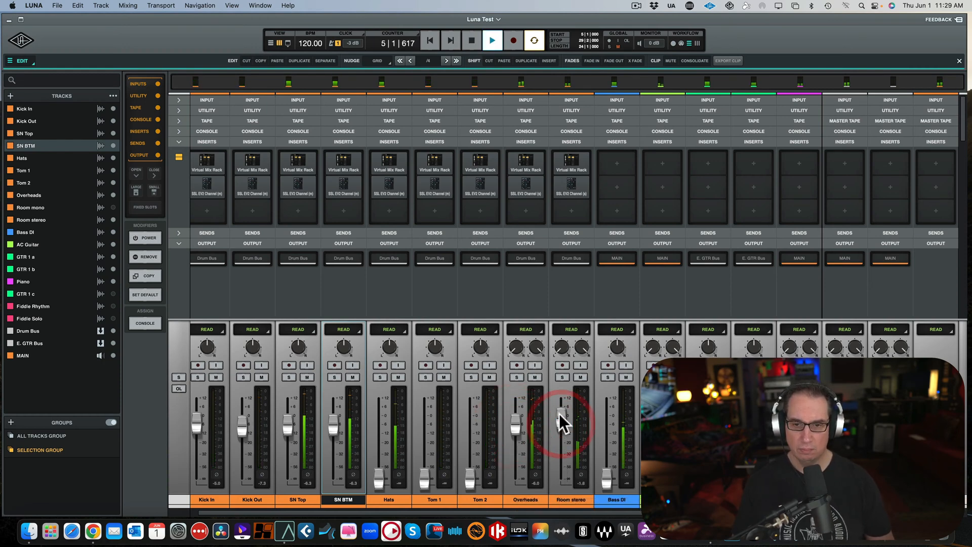
pyautogui.click(562, 377)
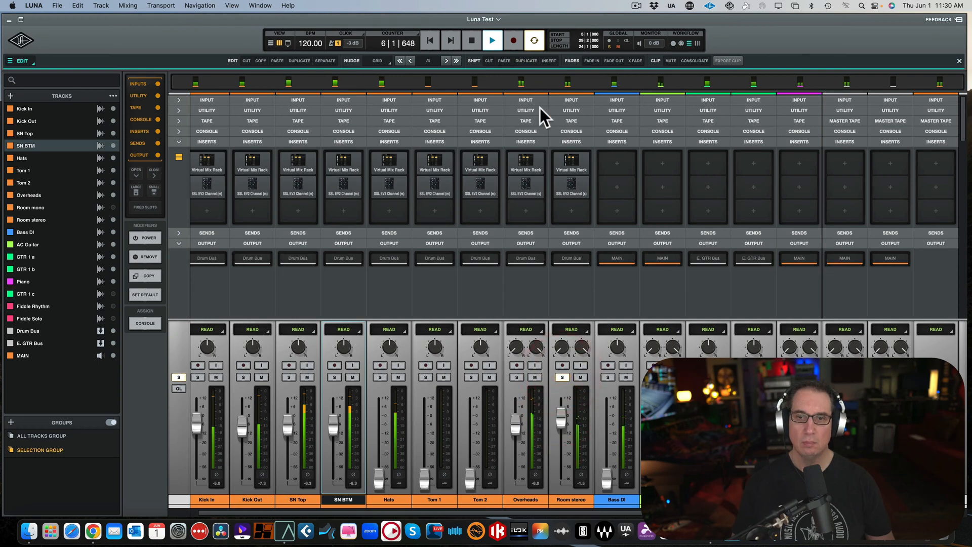
# - Raise the trim in Room stereo's Virtual Mix Rack, set the virtual channel input to +4.56 dB, and close the plug-in
pyautogui.click(571, 170)
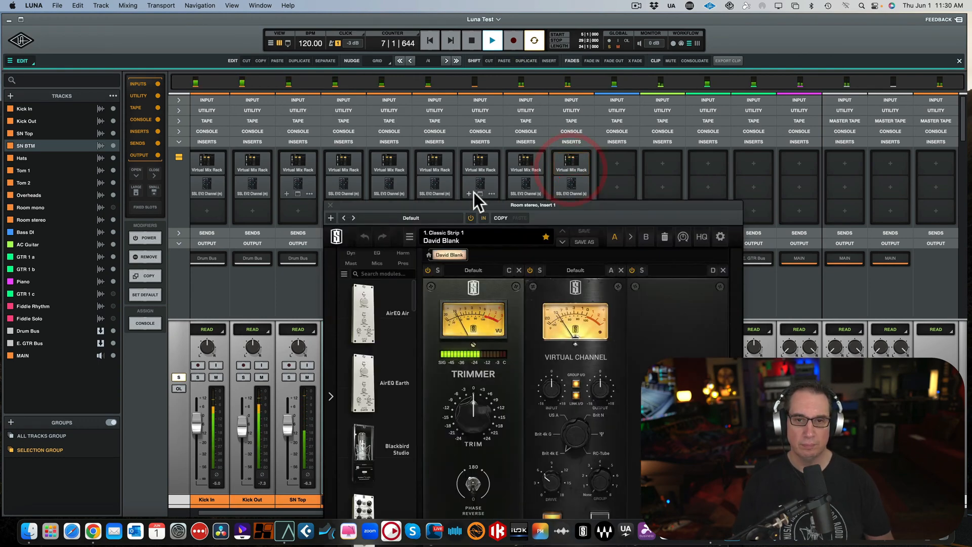
pyautogui.moveTo(485, 204); pyautogui.dragTo(312, 104)
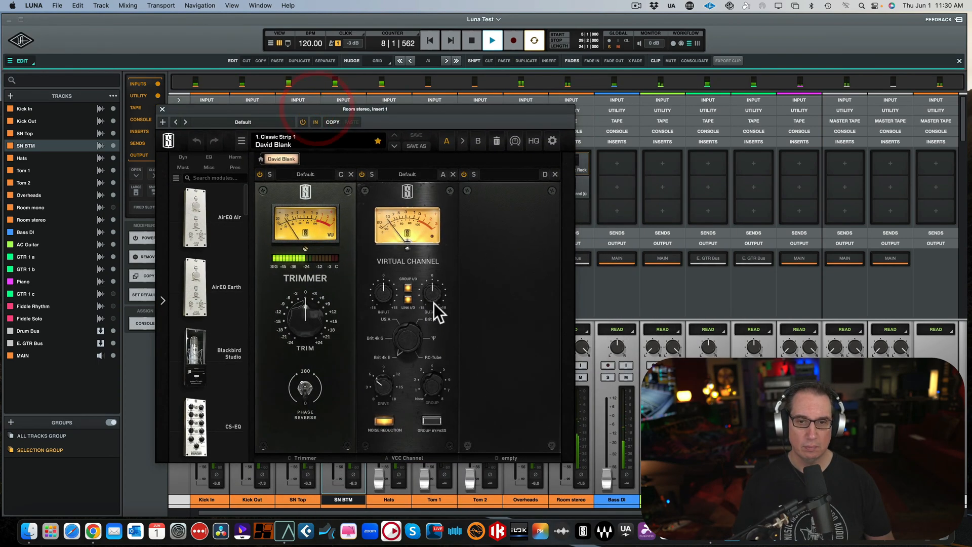
pyautogui.moveTo(308, 302); pyautogui.dragTo(305, 297)
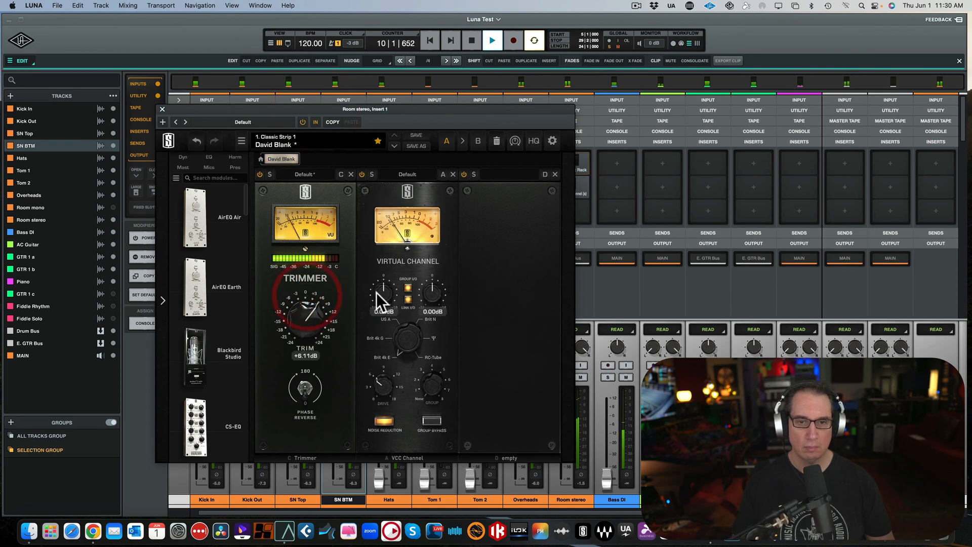
pyautogui.moveTo(376, 293); pyautogui.dragTo(379, 280)
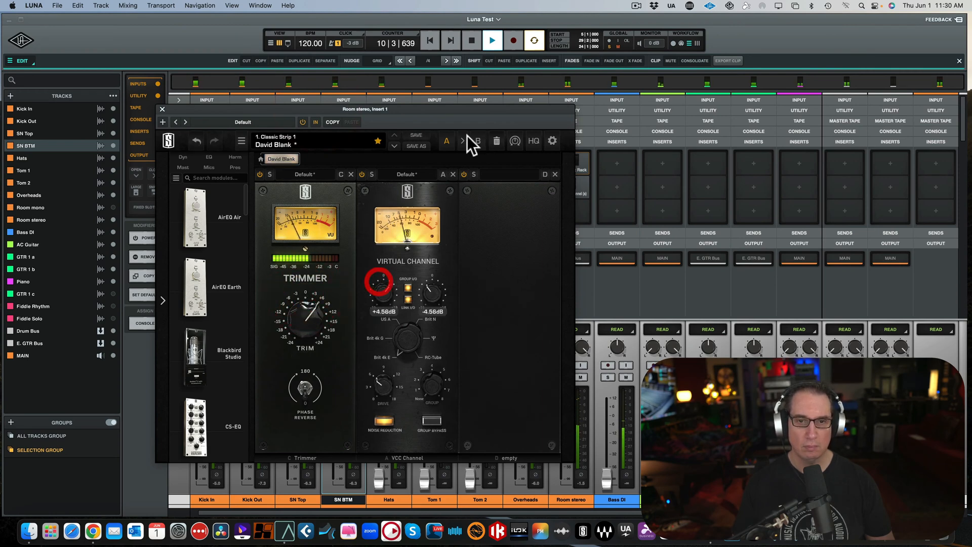
pyautogui.click(161, 108)
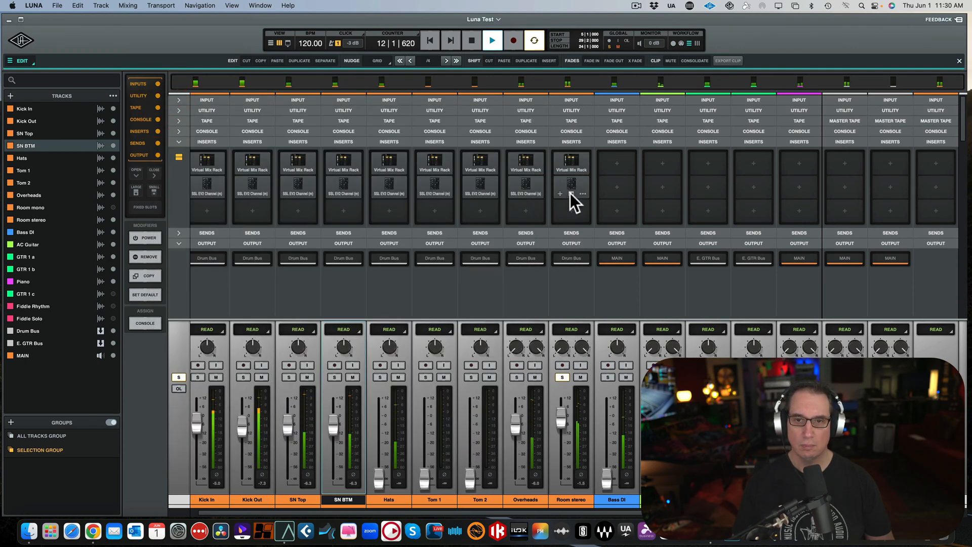
# - In Room stereo's SSL EV2 Channel, engage the high-pass filter around 120 Hz and cut the LMF band at a lowered frequency
pyautogui.click(570, 193)
pyautogui.moveTo(370, 129); pyautogui.dragTo(355, 90)
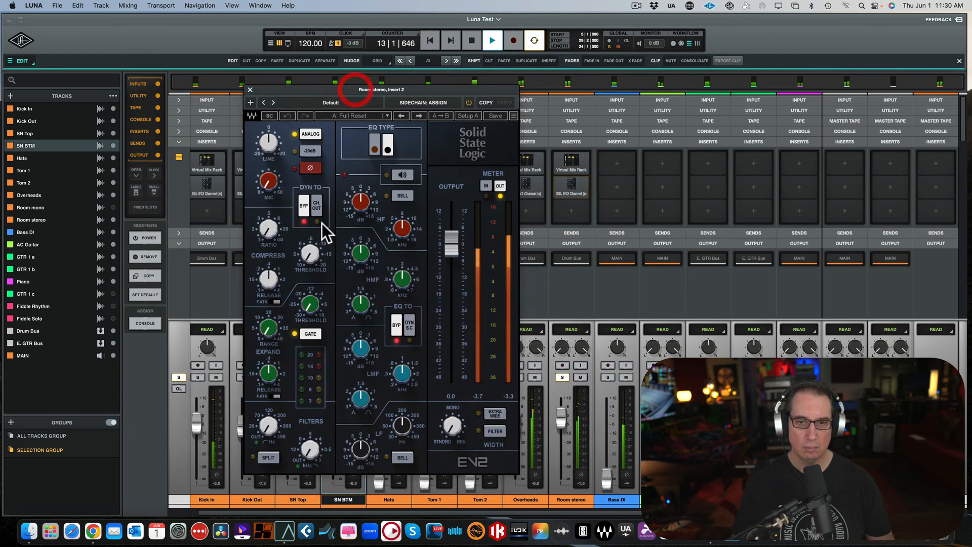
pyautogui.moveTo(263, 445)
pyautogui.mouseDown()
pyautogui.moveTo(263, 426)
pyautogui.moveTo(264, 450)
pyautogui.mouseUp()
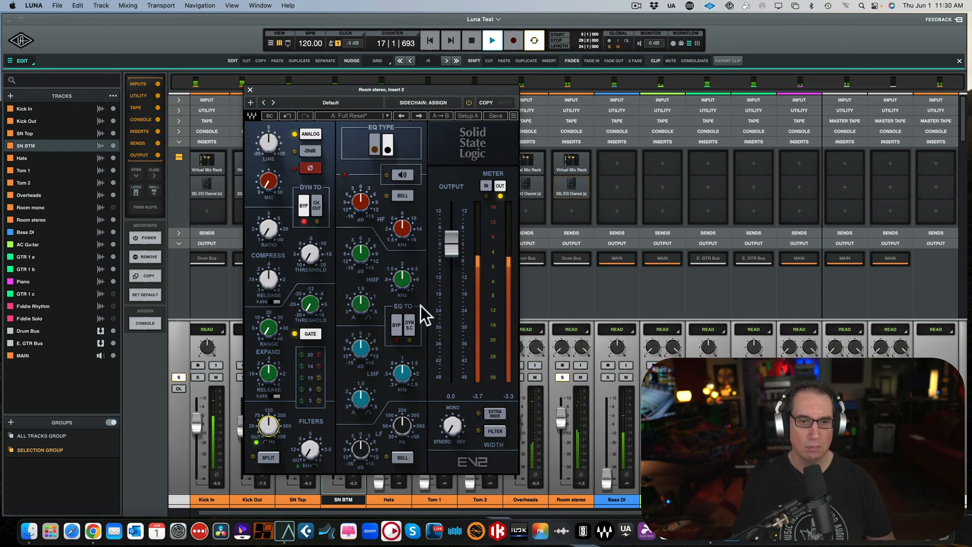
pyautogui.moveTo(402, 373); pyautogui.dragTo(401, 383)
pyautogui.moveTo(360, 349); pyautogui.dragTo(360, 338)
pyautogui.moveTo(401, 373); pyautogui.dragTo(327, 408)
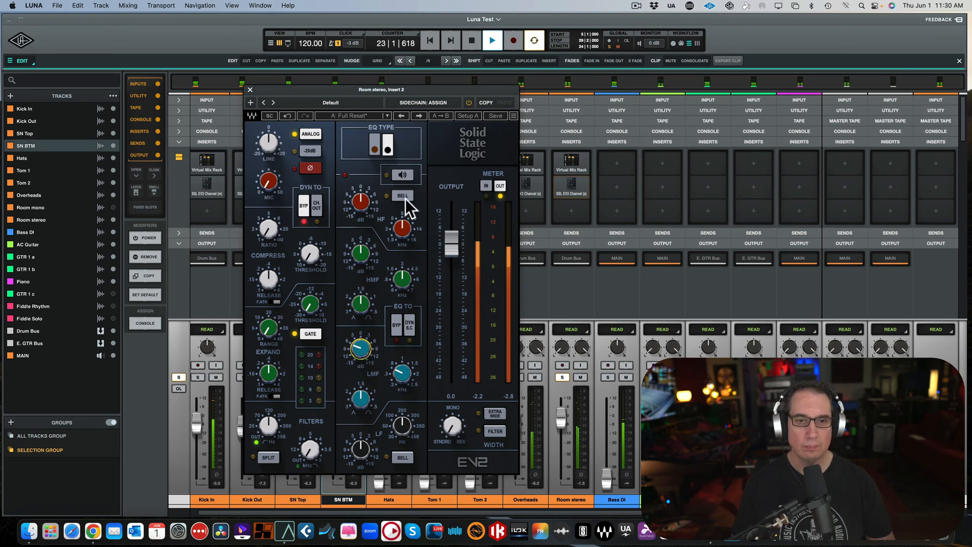
# - Boost Room stereo's HF band by about 3.3 dB and adjust its frequency to slightly above the centre setting
pyautogui.moveTo(404, 233); pyautogui.dragTo(405, 223)
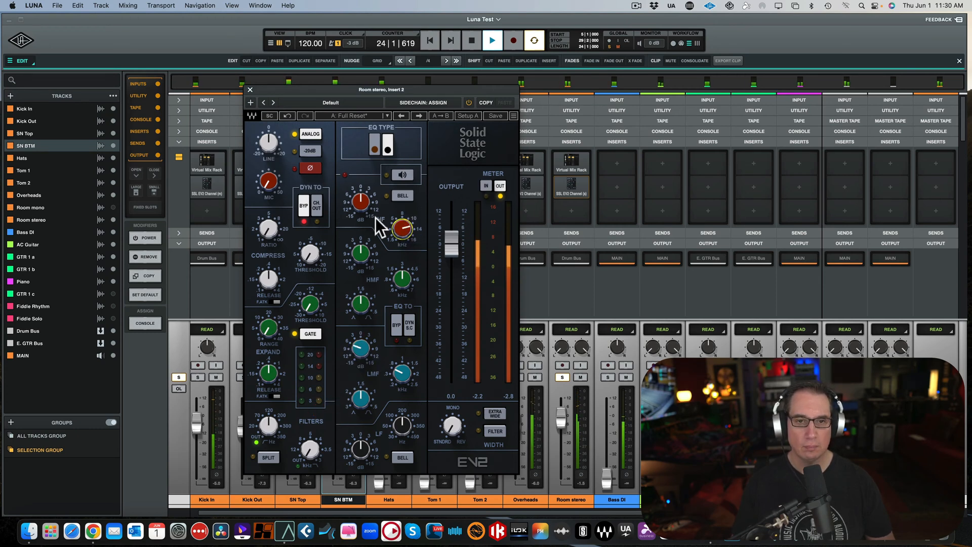
pyautogui.moveTo(366, 197); pyautogui.dragTo(367, 193)
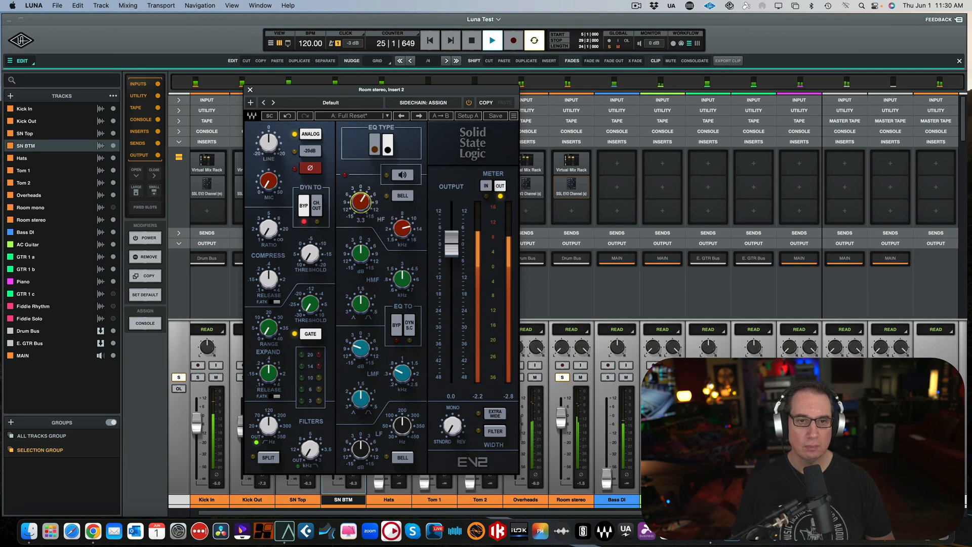
pyautogui.moveTo(405, 233); pyautogui.dragTo(405, 222)
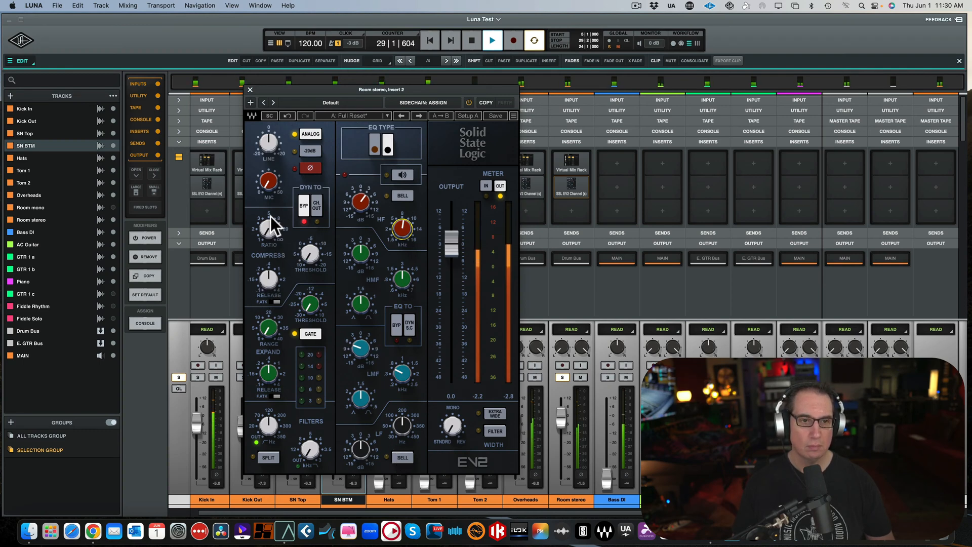
# - Compress Room stereo in SSL EV2 Channel with a raised ratio, a shorter release and the threshold at about -12.8
pyautogui.moveTo(270, 217); pyautogui.dragTo(270, 232)
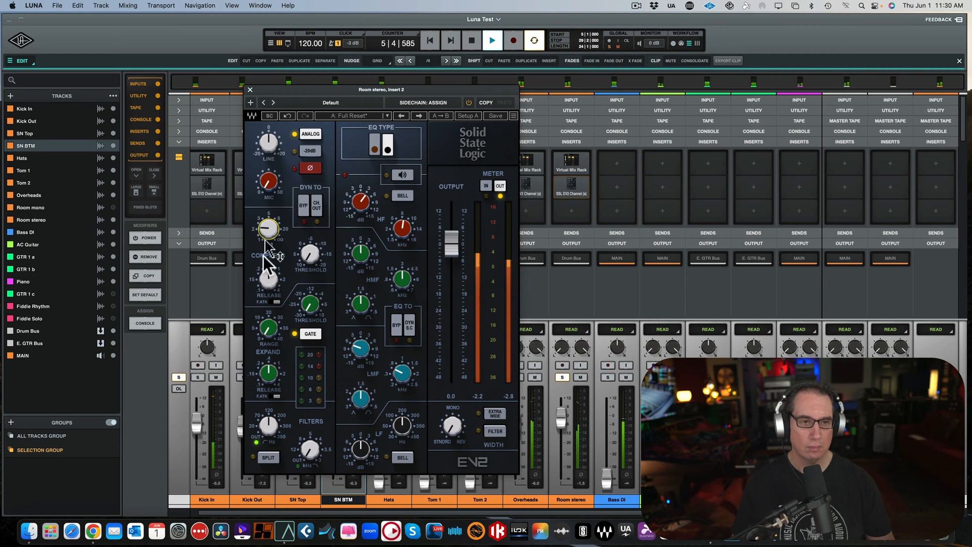
pyautogui.moveTo(269, 278); pyautogui.dragTo(268, 293)
pyautogui.moveTo(309, 253); pyautogui.dragTo(309, 238)
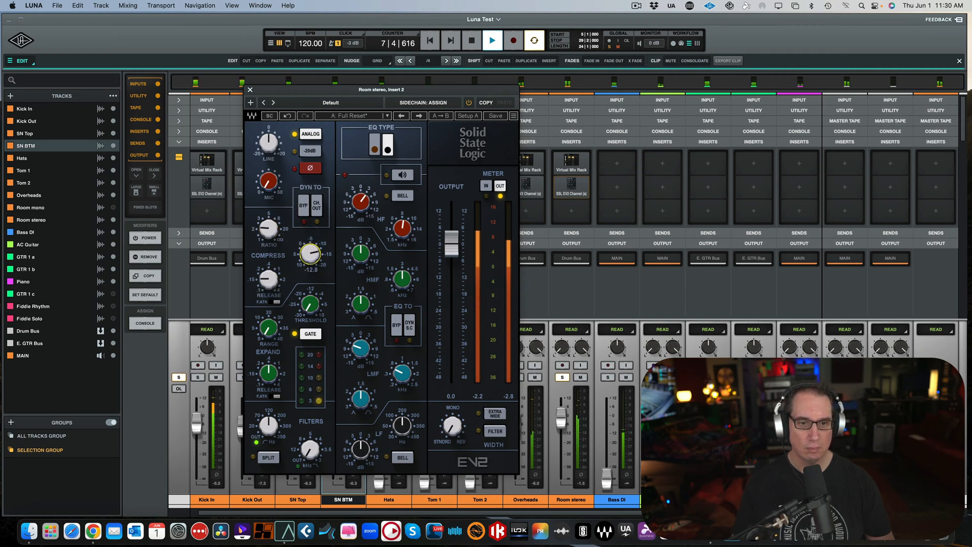
# - Bypass Room stereo's SSL EV2 Channel to compare levels, lower its output to -1.4 dB, re-enable it and close the plug-in
pyautogui.click(469, 102)
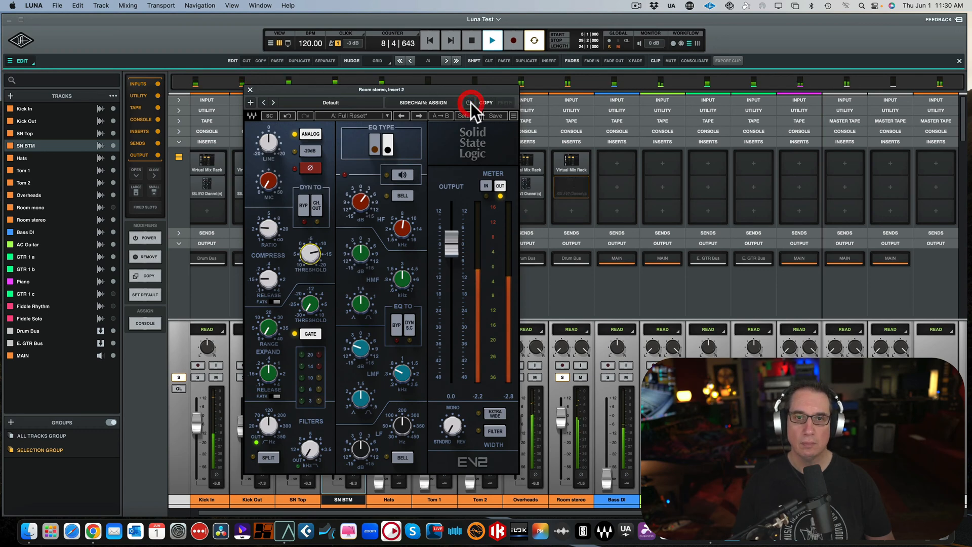
pyautogui.moveTo(445, 237); pyautogui.dragTo(446, 243)
pyautogui.click(469, 103)
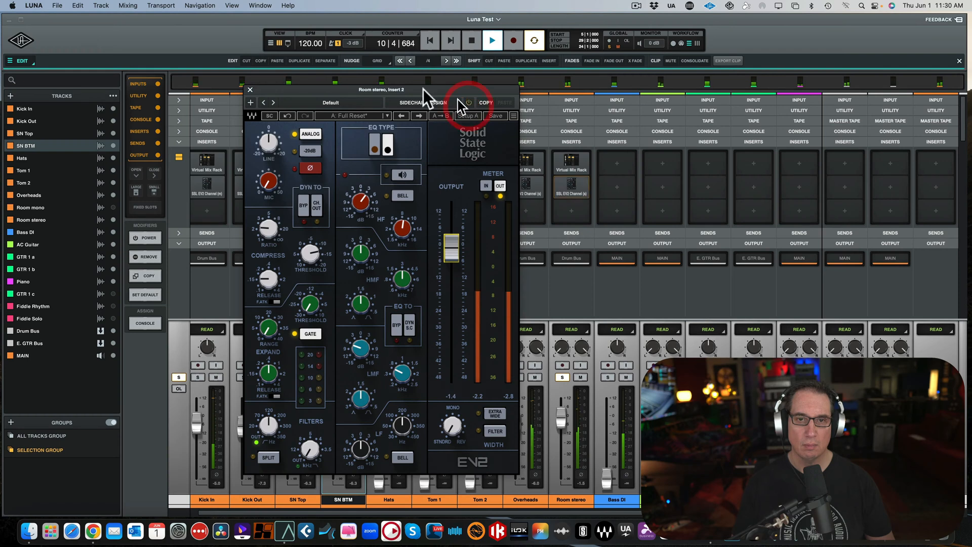
pyautogui.click(250, 89)
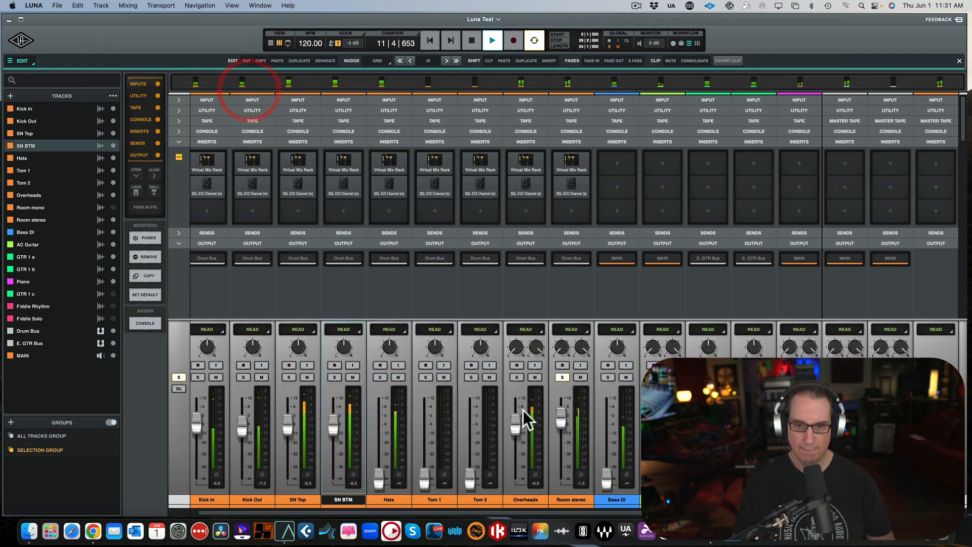
# - Unsolo Room stereo and lower its fader to about -4.7 dB, and lower the SN Top and SN BTM faders together to about -8.8 dB
pyautogui.click(562, 377)
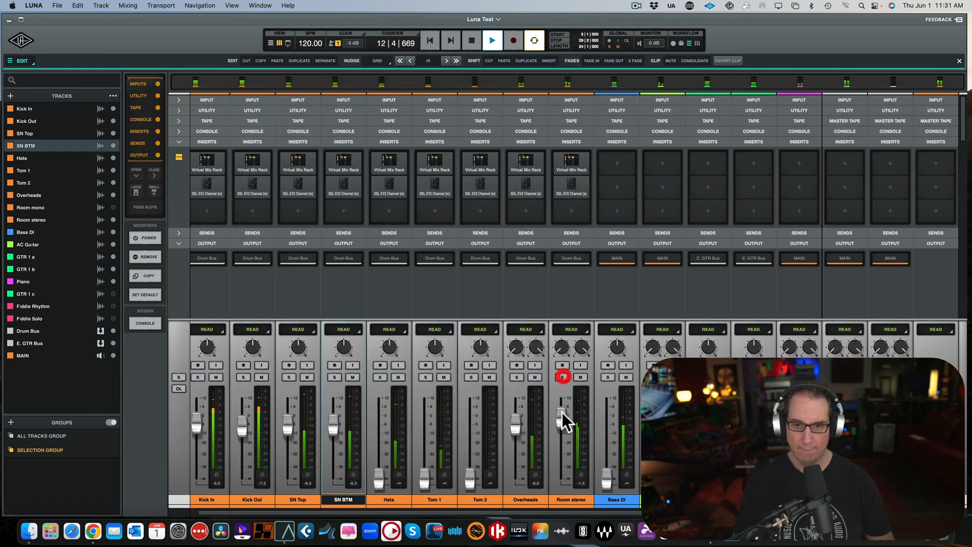
pyautogui.moveTo(563, 418); pyautogui.dragTo(561, 421)
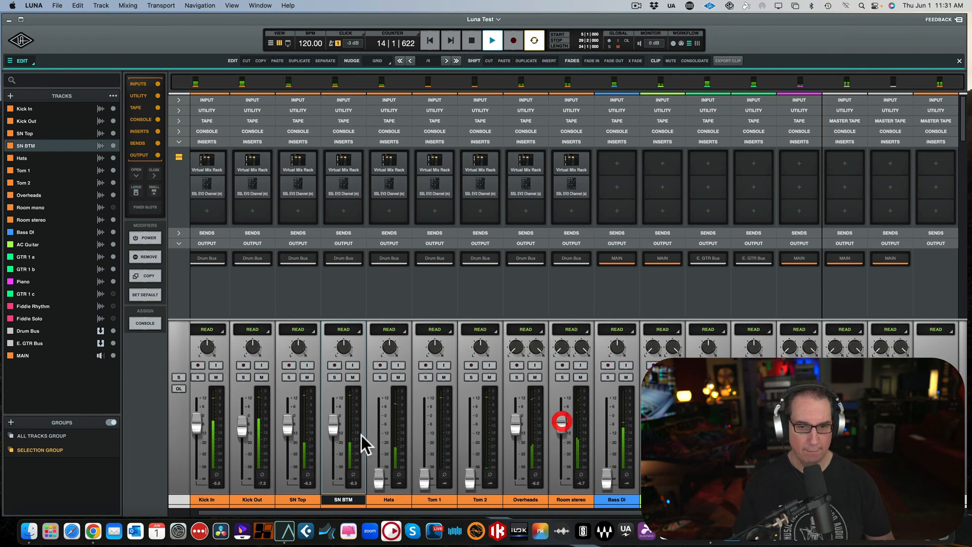
pyautogui.keyDown('shift'); pyautogui.click(303, 498); pyautogui.keyUp('shift')
pyautogui.moveTo(289, 424); pyautogui.dragTo(290, 428)
# - Select both kick tracks and lower their faders together, bringing Kick In to about -7.9 dB and Kick Out to about -10.2 dB
pyautogui.click(211, 496)
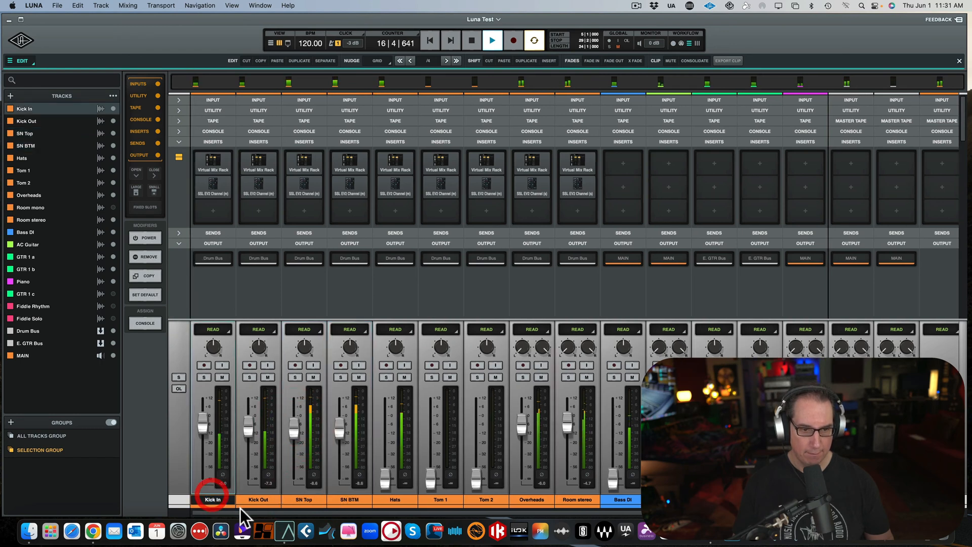
pyautogui.keyDown('shift'); pyautogui.click(243, 500); pyautogui.keyUp('shift')
pyautogui.moveTo(249, 426); pyautogui.dragTo(250, 431)
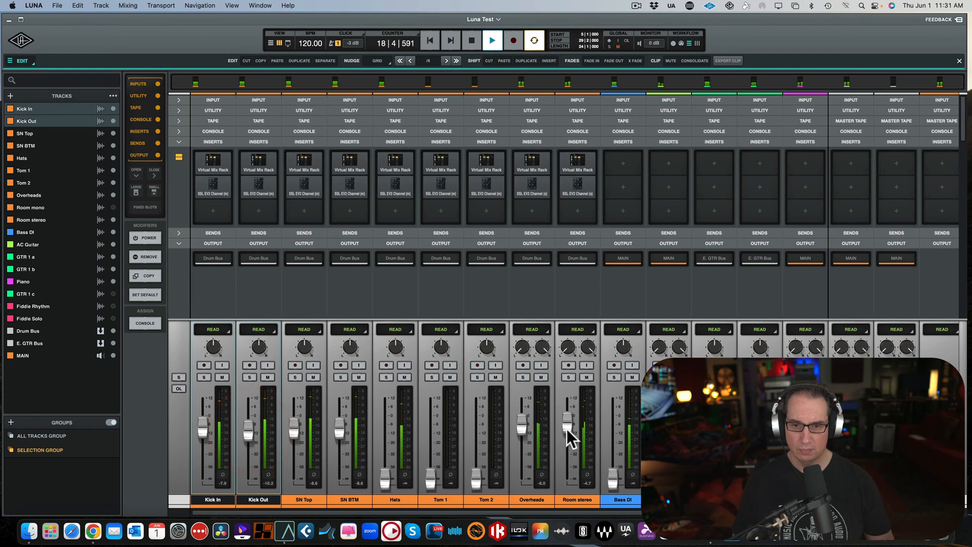
# - Raise the Hats fader to about -5.4 dB and pan the track partly to the right
pyautogui.moveTo(566, 426)
pyautogui.mouseDown()
pyautogui.moveTo(574, 494)
pyautogui.moveTo(571, 428)
pyautogui.mouseUp()
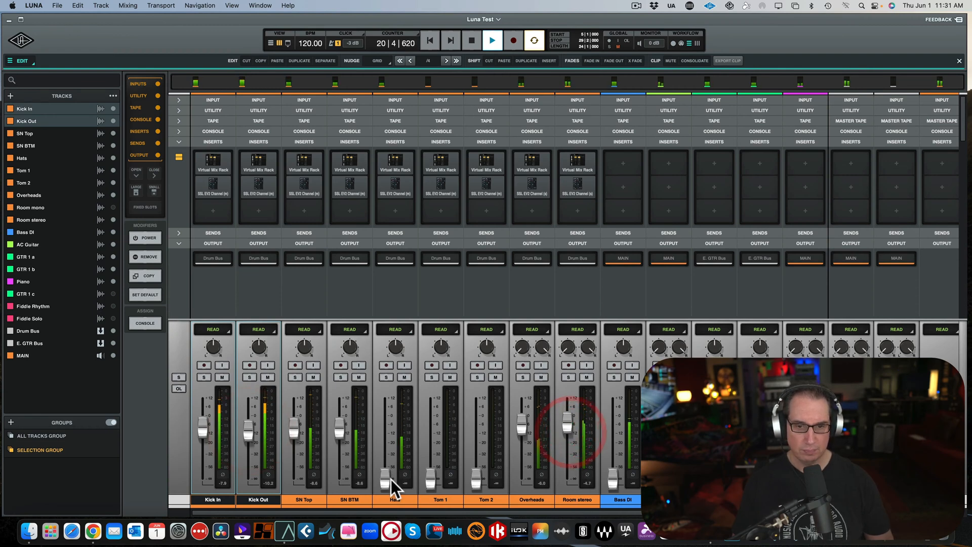
pyautogui.moveTo(390, 479); pyautogui.dragTo(389, 426)
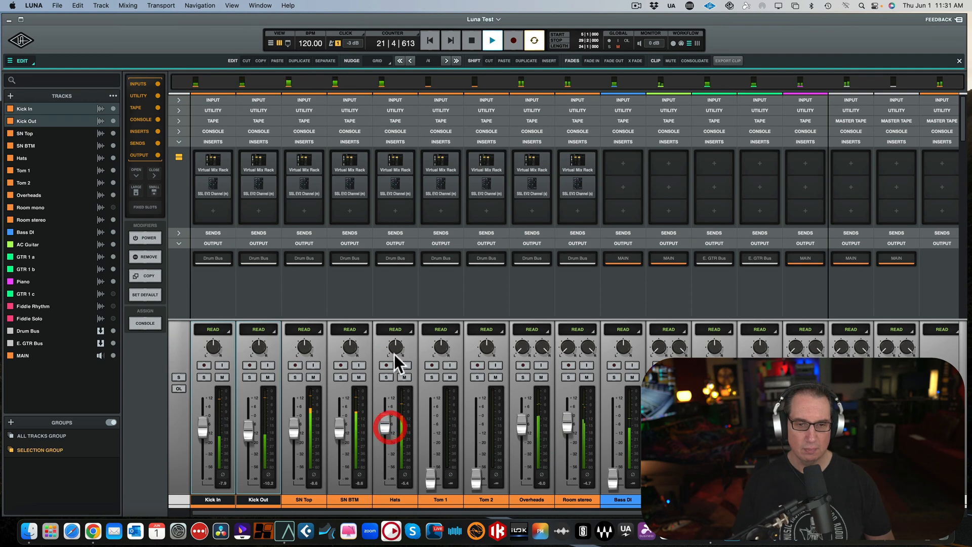
pyautogui.moveTo(395, 347); pyautogui.dragTo(394, 310)
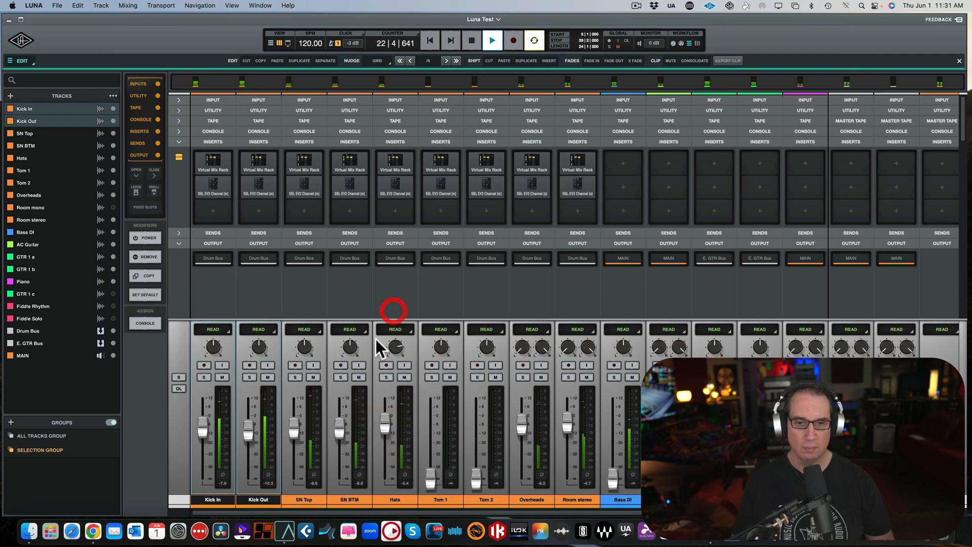
# - In Hats' Virtual Mix Rack, set the virtual channel input to +10.3 dB and close the plug-in
pyautogui.click(392, 168)
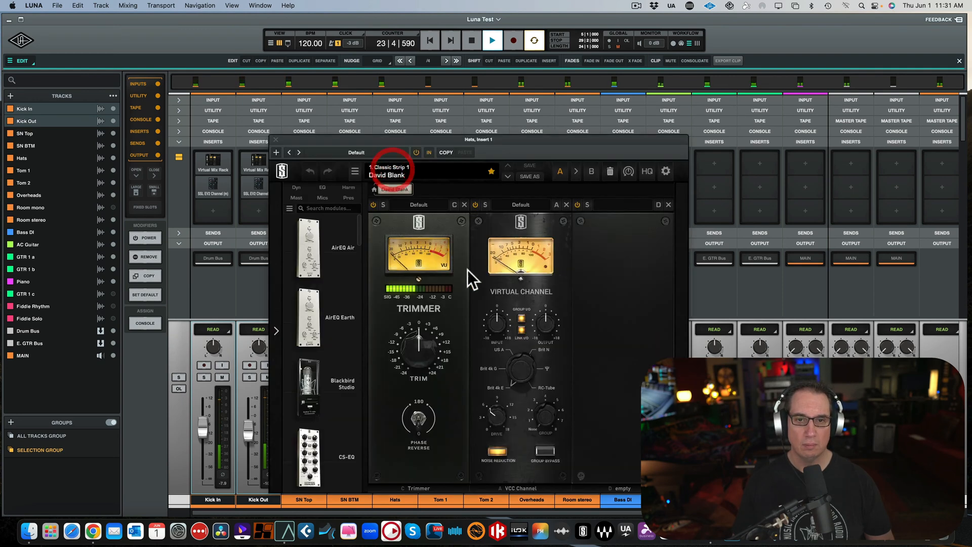
pyautogui.moveTo(497, 317); pyautogui.dragTo(499, 287)
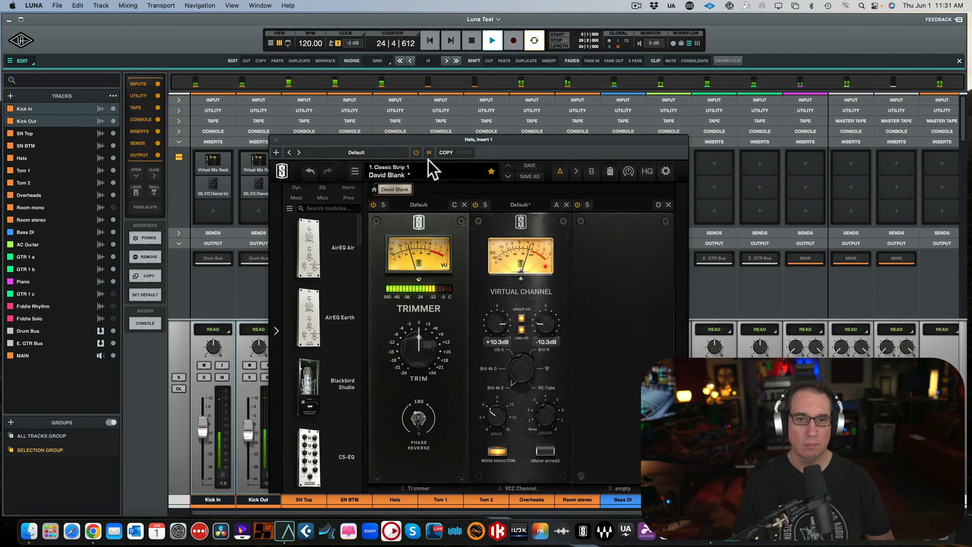
pyautogui.click(276, 140)
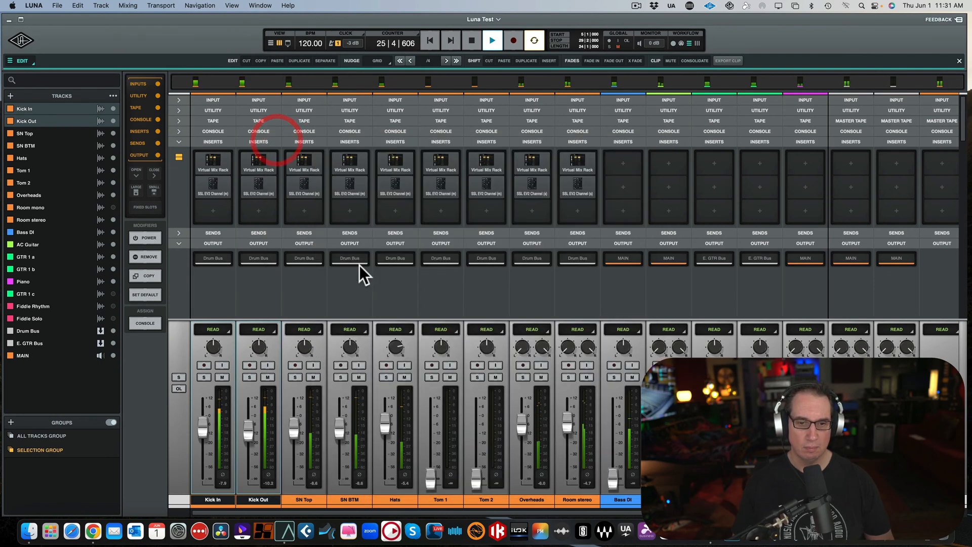
# - Select the Hats track and, in its SSL EV2 Channel, boost the HF band and raise its frequency
pyautogui.click(394, 494)
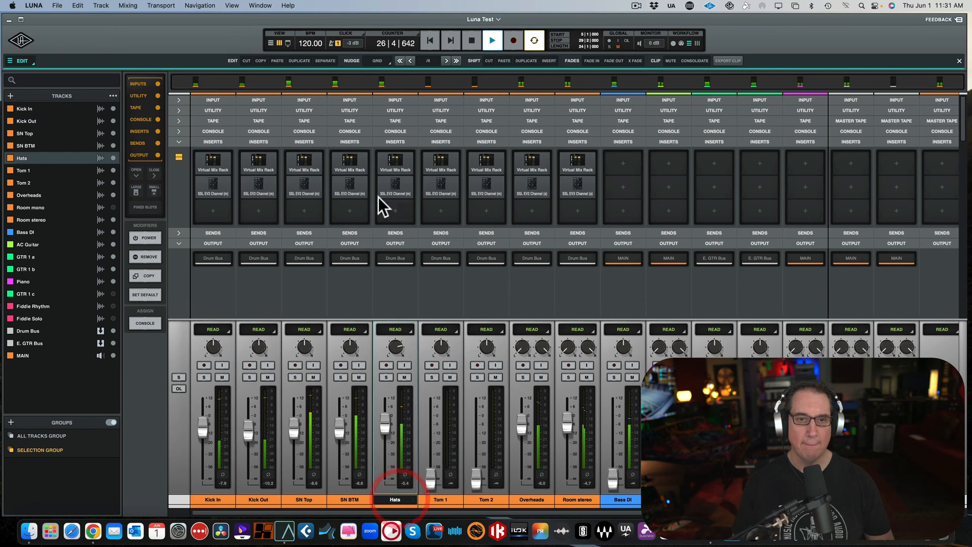
pyautogui.click(393, 189)
pyautogui.moveTo(405, 153); pyautogui.dragTo(321, 99)
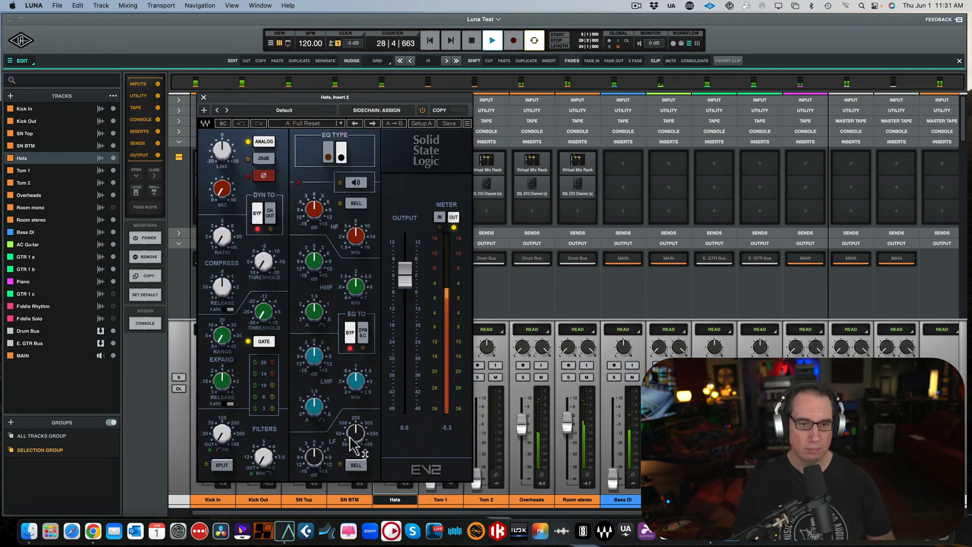
pyautogui.moveTo(356, 236); pyautogui.dragTo(353, 236)
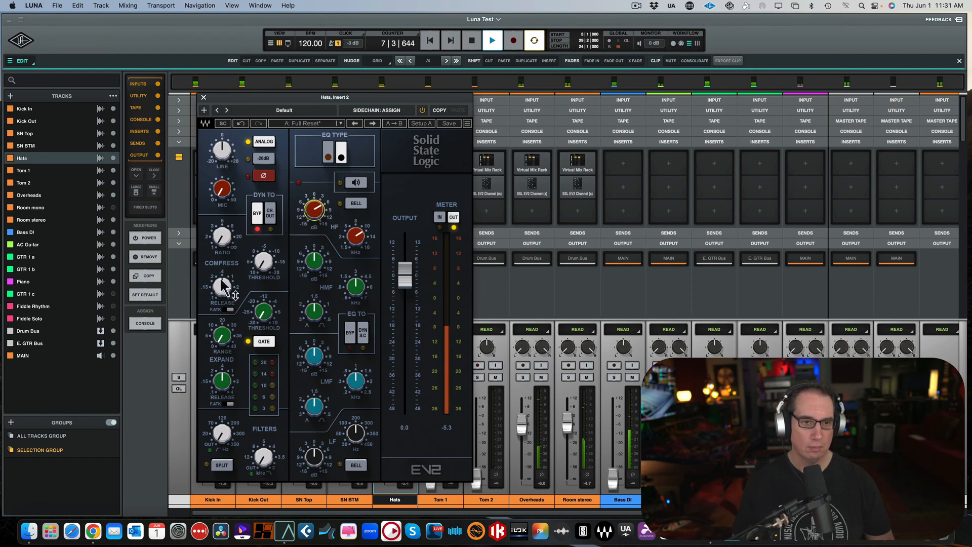
# - Compress Hats with a shorter release, a raised ratio and a lowered threshold, and stop playback
pyautogui.moveTo(221, 285); pyautogui.dragTo(221, 282)
pyautogui.moveTo(219, 233); pyautogui.dragTo(263, 270)
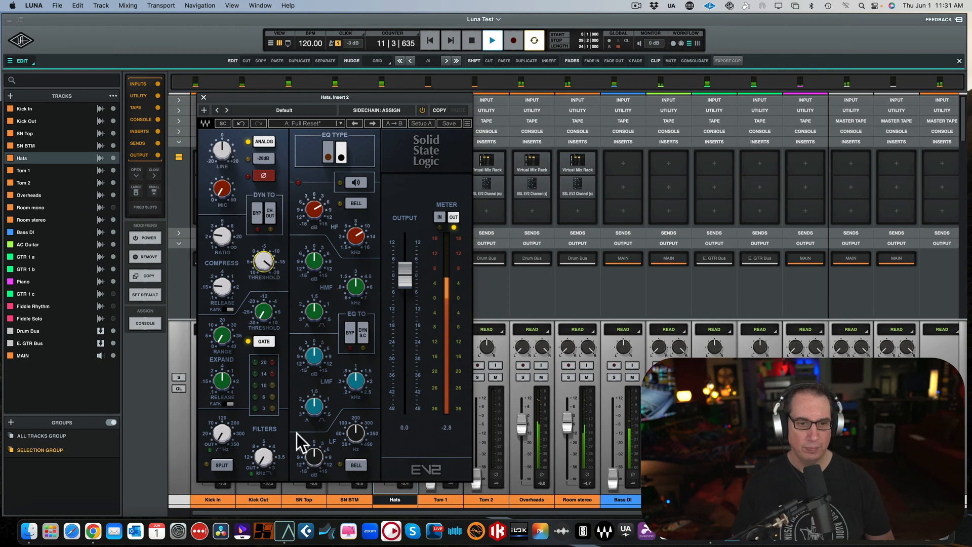
pyautogui.press('space')
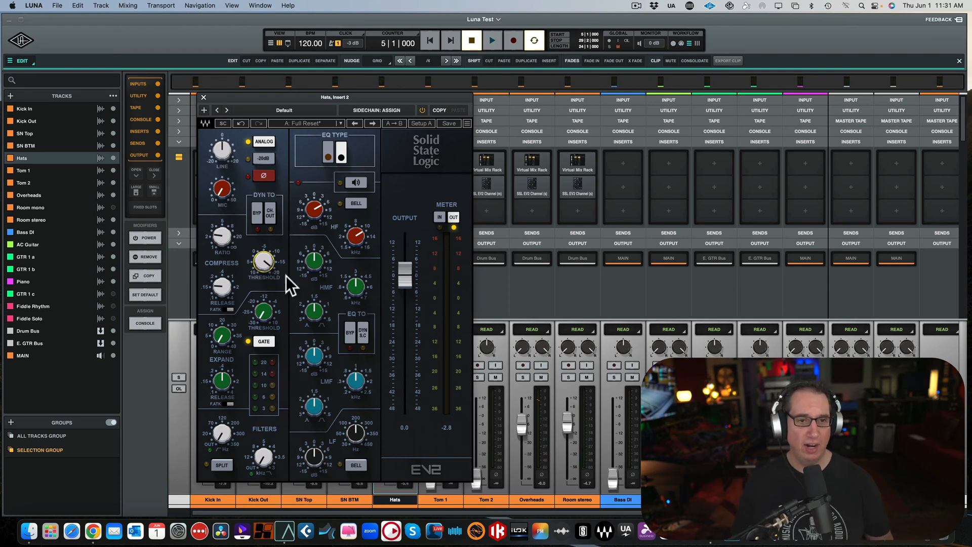
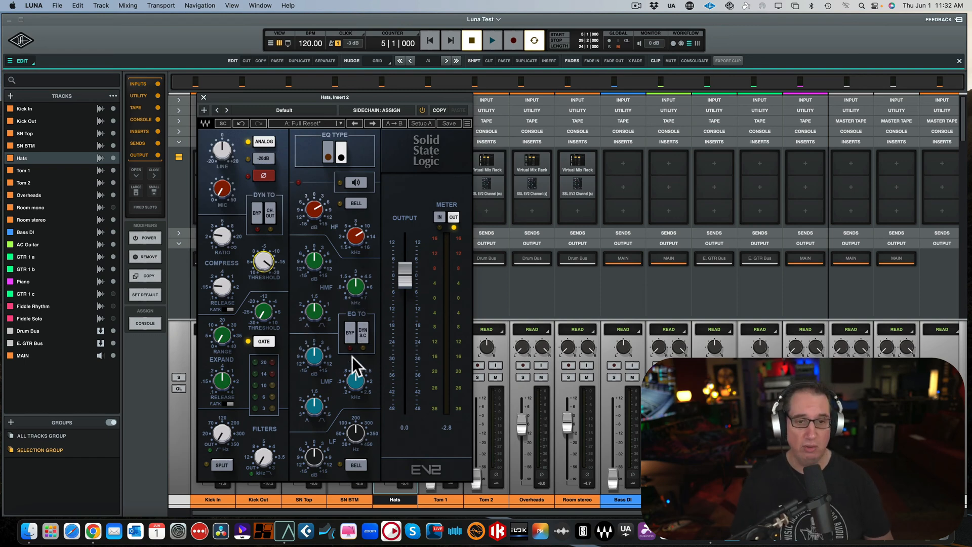
# - Restart playback, boost Hats' HMF band slightly at about 4.7 kHz and close the plug-in
pyautogui.press('space')
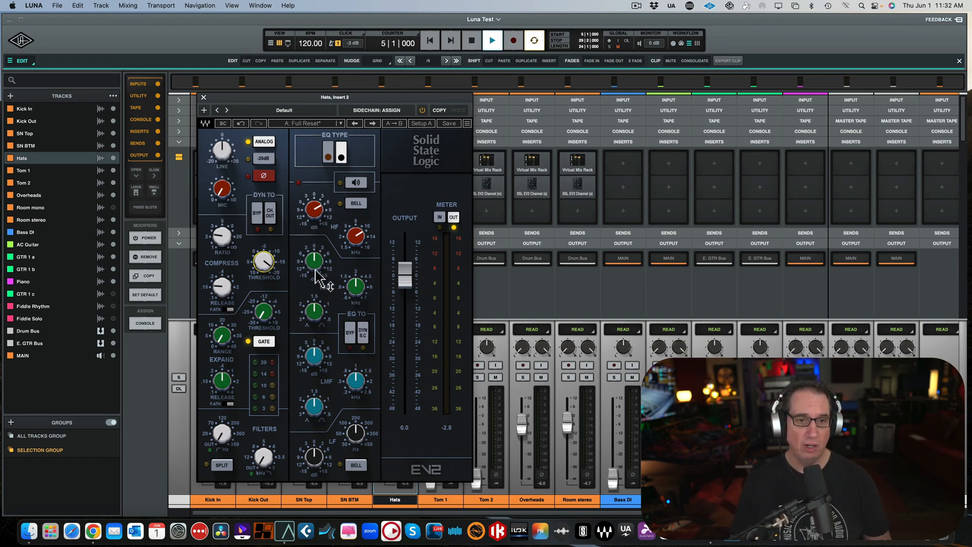
pyautogui.moveTo(314, 260)
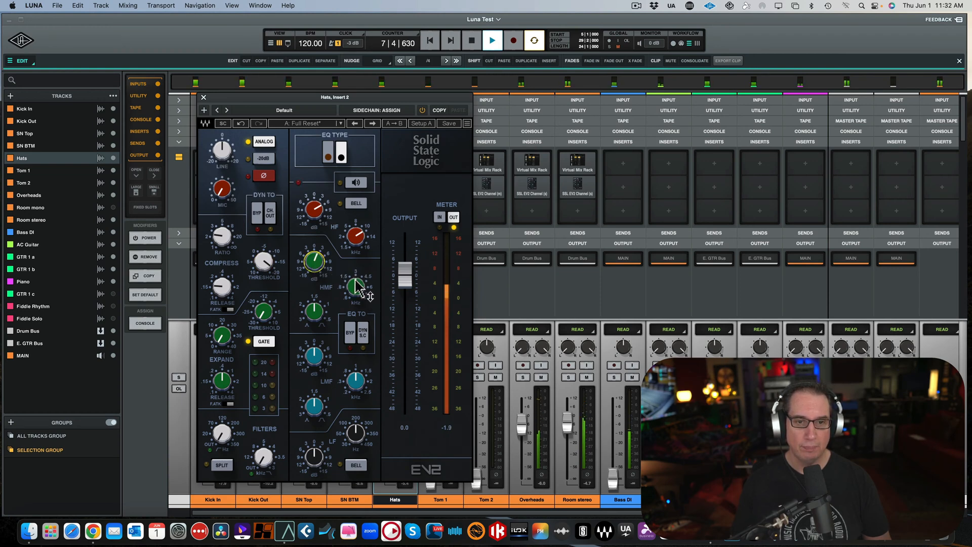
pyautogui.moveTo(355, 283); pyautogui.dragTo(355, 275)
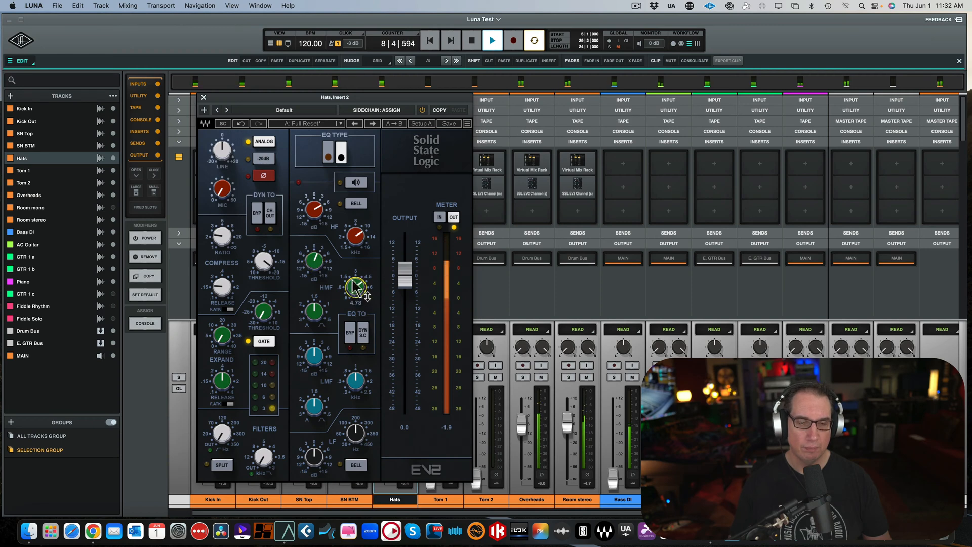
pyautogui.click(204, 98)
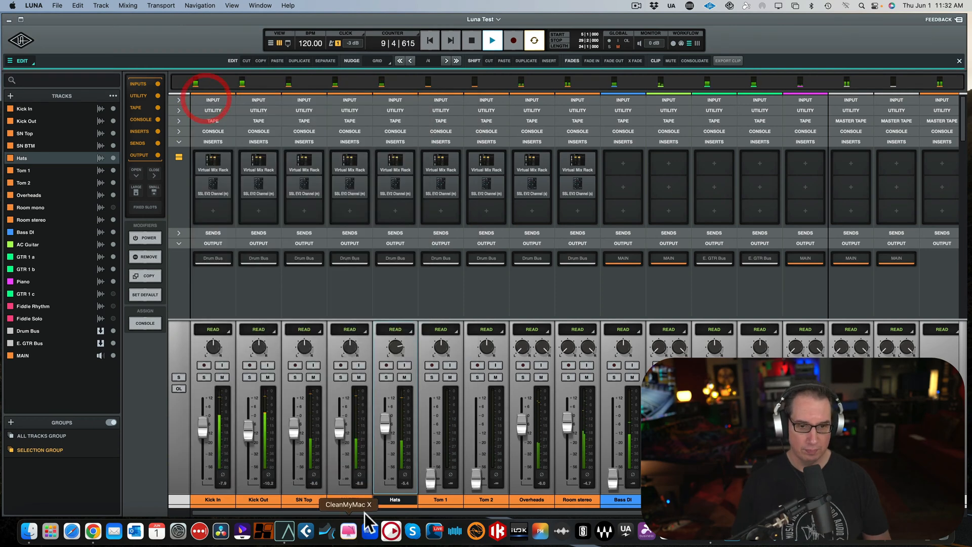
# - Compare the mix with the Hats muted and unmuted, lower the Hats fader slightly, and stop playback
pyautogui.click(402, 374)
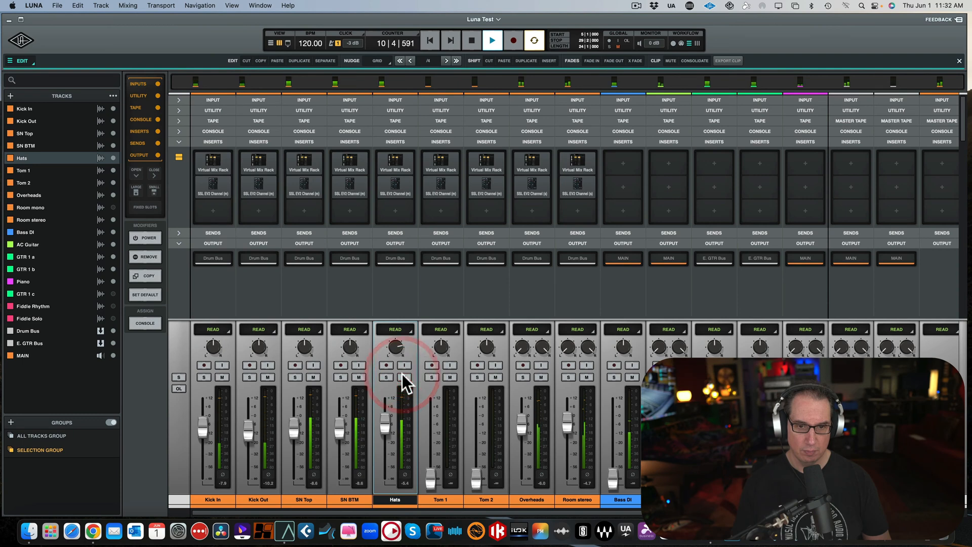
pyautogui.click(401, 375)
pyautogui.moveTo(384, 420); pyautogui.dragTo(382, 431)
pyautogui.press('space')
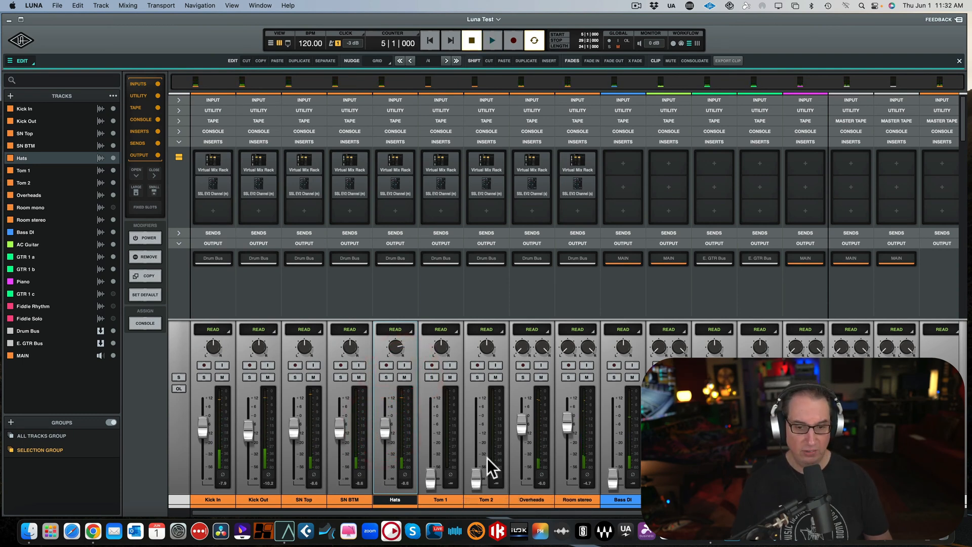
# - Raise the Bass DI fader to bring the bass into the mix
pyautogui.moveTo(458, 513); pyautogui.dragTo(566, 521)
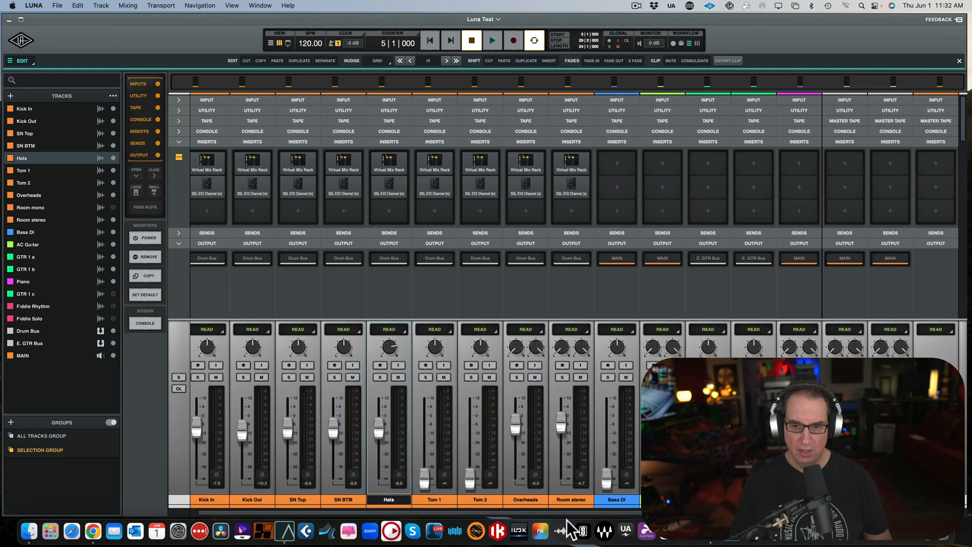
pyautogui.moveTo(611, 435); pyautogui.dragTo(609, 426)
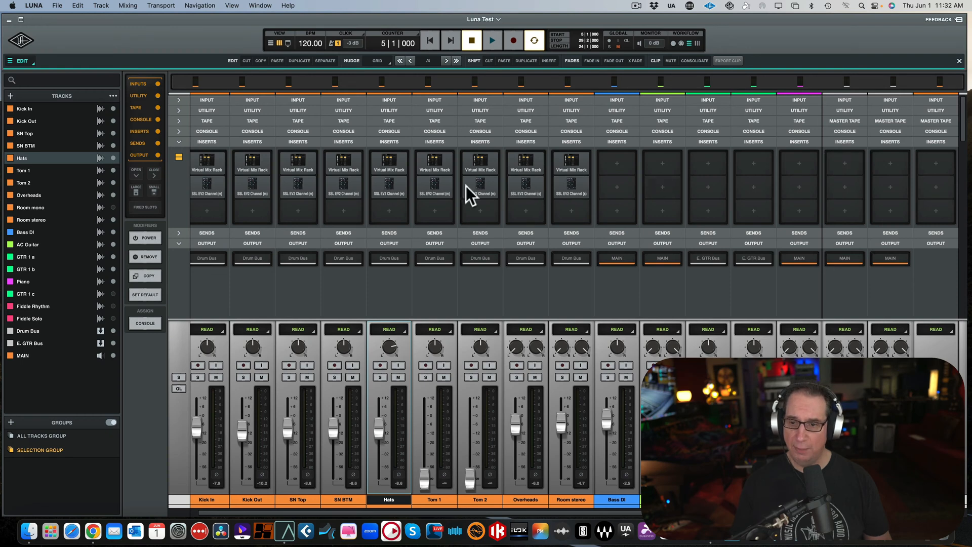
# - Copy the Virtual Mix Rack from Room stereo to the first insert of Bass DI, AC Guitar, GTR 1 a and GTR 1 b
pyautogui.click(145, 275)
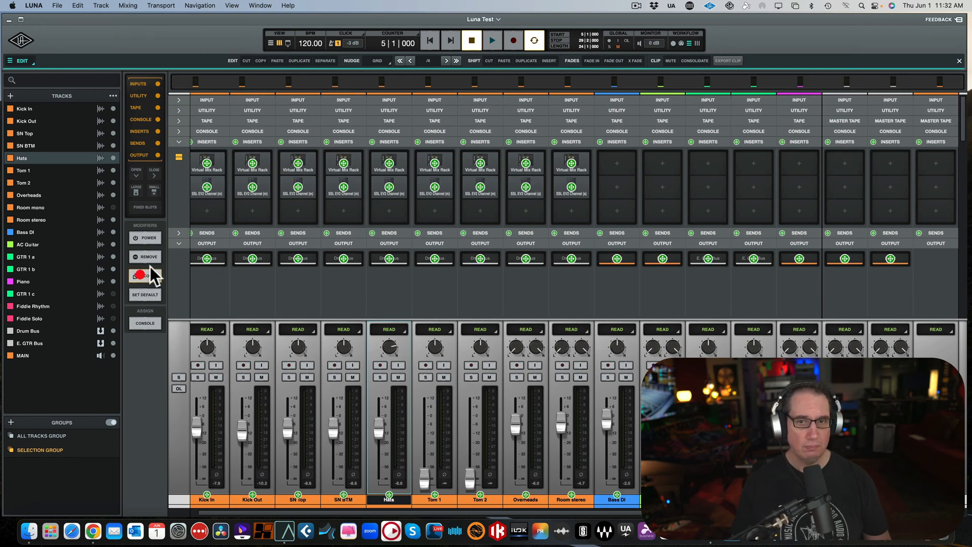
pyautogui.click(572, 163)
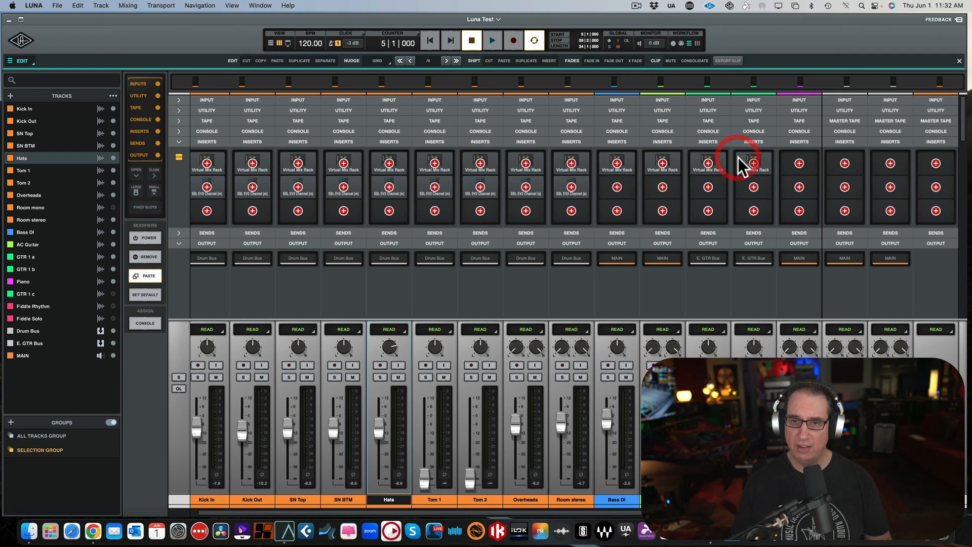
pyautogui.click(740, 162)
pyautogui.click(146, 275)
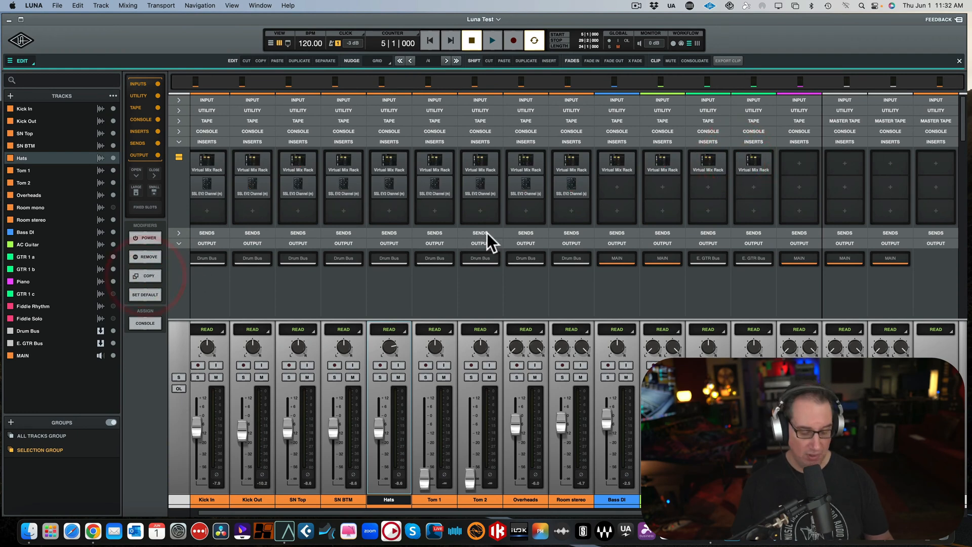
# - Load Plugin Alliance's bx_console SSL 4000 E into the second insert of Bass DI, and close the plug-in window
pyautogui.click(612, 178)
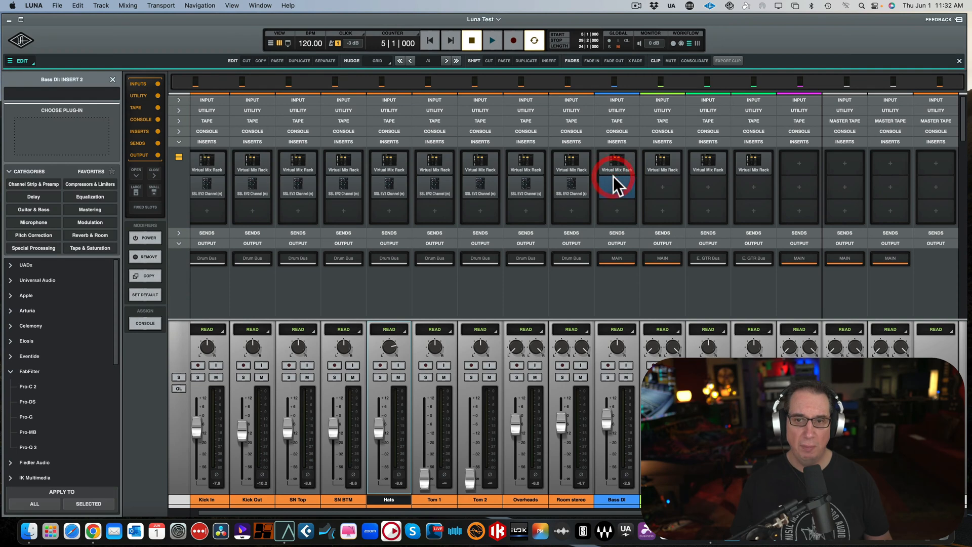
pyautogui.click(9, 371)
pyautogui.scroll(-2, 23, 411)
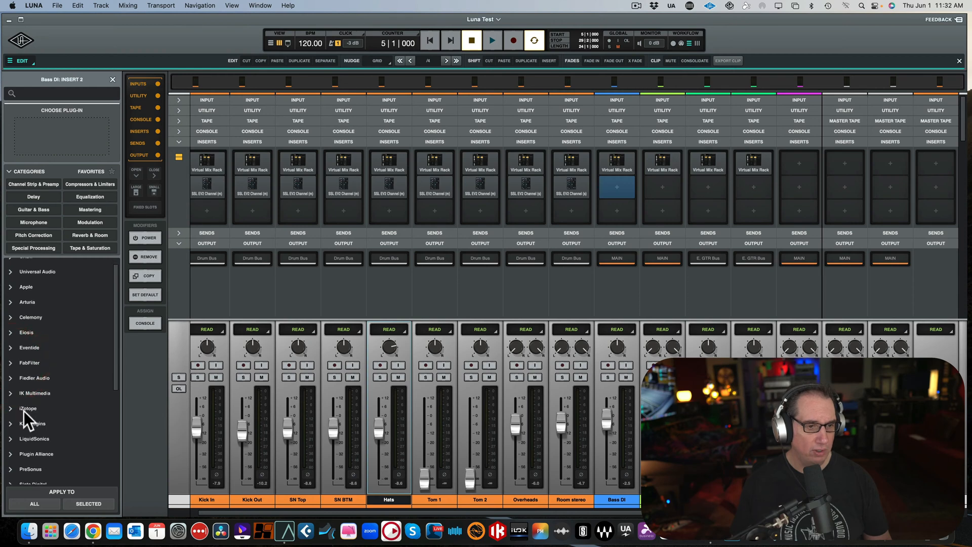
pyautogui.scroll(-1, 24, 409)
pyautogui.click(10, 431)
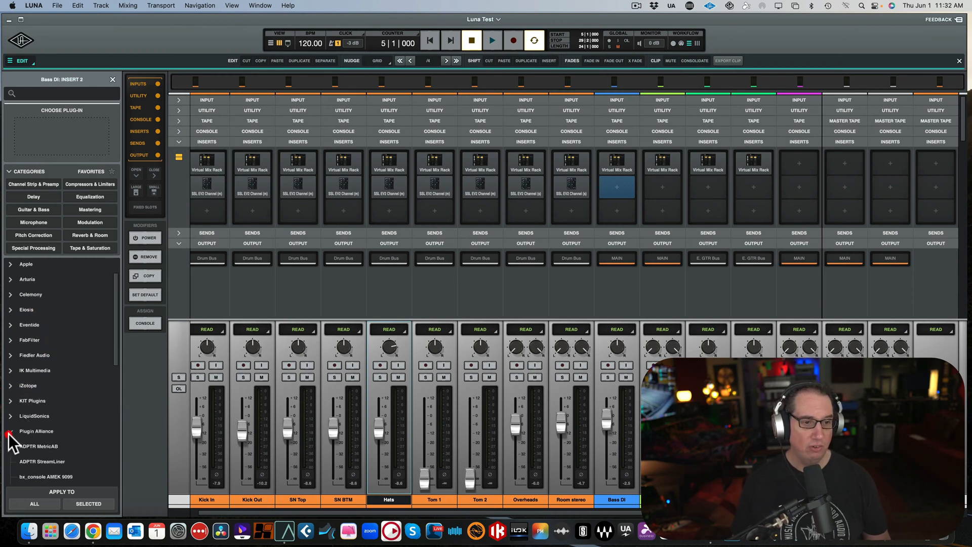
pyautogui.scroll(-3, 15, 426)
pyautogui.scroll(-5, 15, 426)
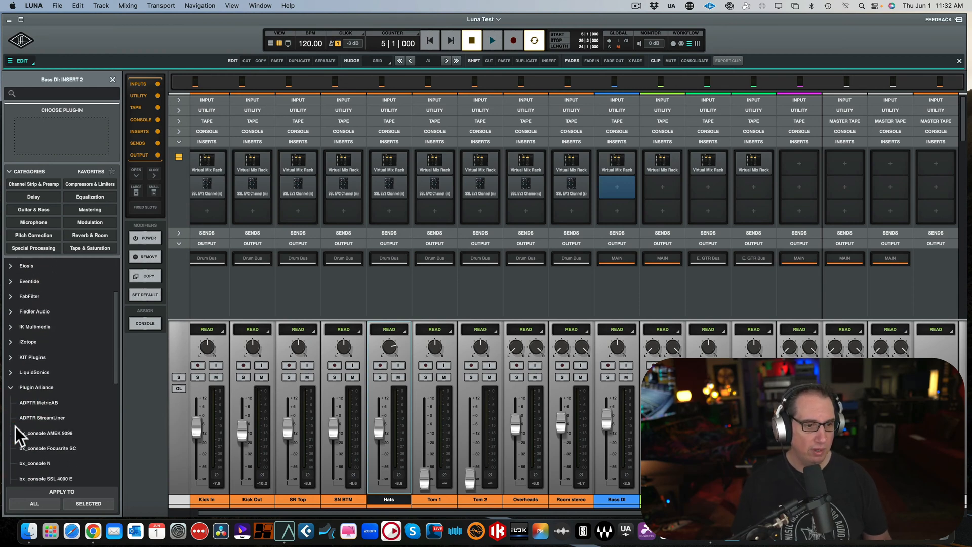
pyautogui.scroll(-1, 16, 426)
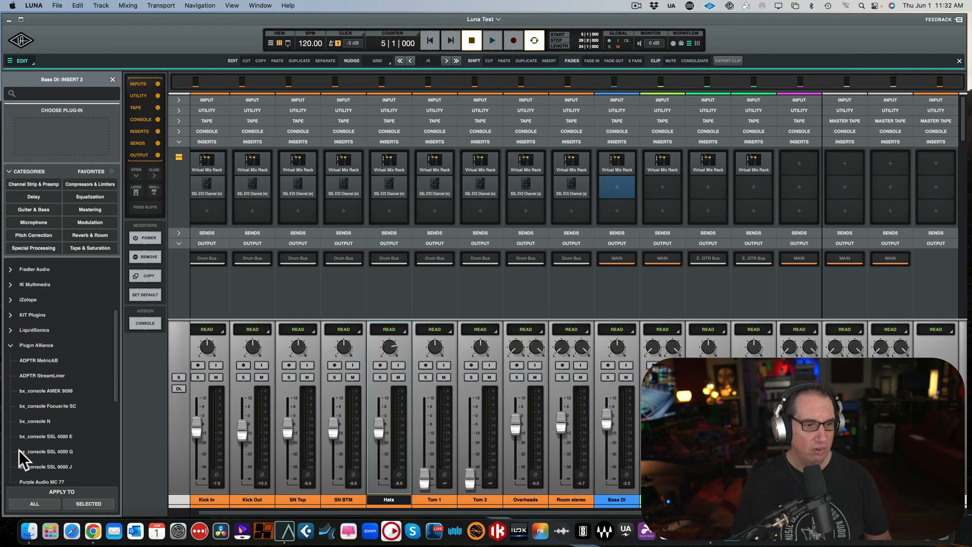
pyautogui.click(29, 438)
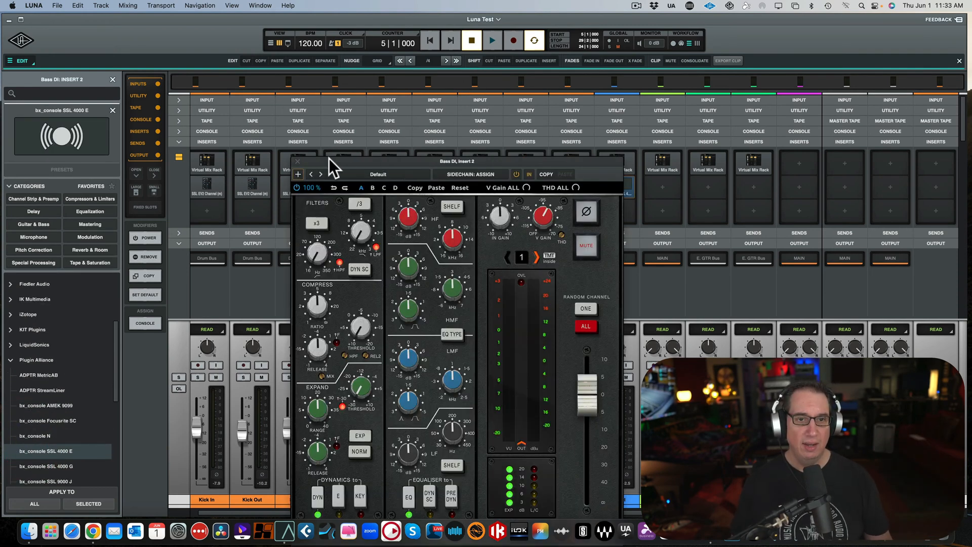
pyautogui.moveTo(329, 158); pyautogui.dragTo(264, 77)
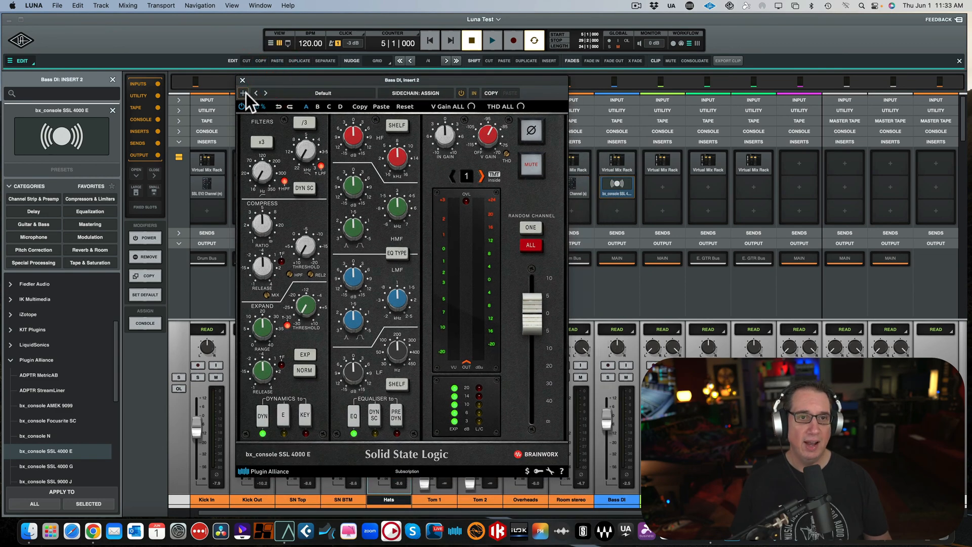
pyautogui.click(245, 92)
pyautogui.click(251, 162)
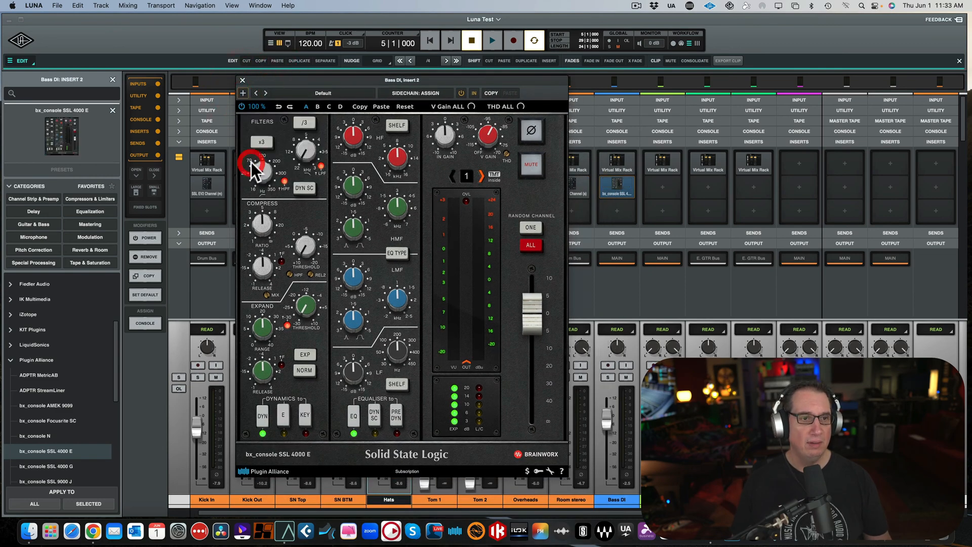
pyautogui.click(242, 80)
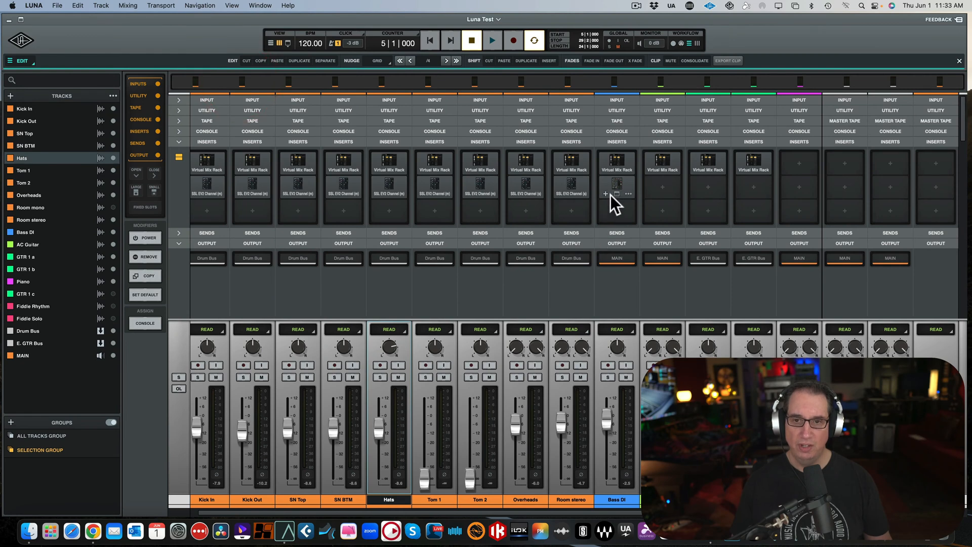
# - During playback, set the Bass DI Virtual Mix Rack's Trimmer to -0.78 dB and lower its Virtual Channel input
pyautogui.press('space')
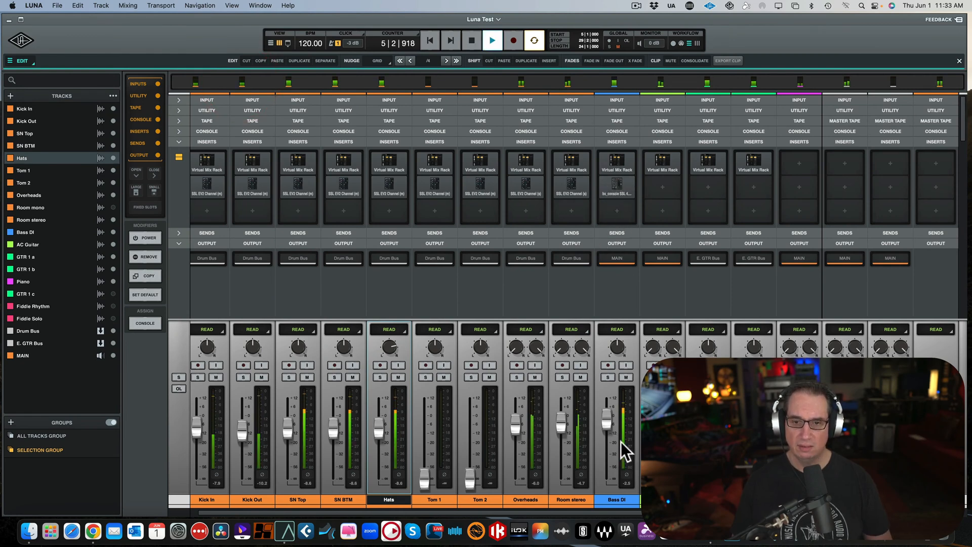
pyautogui.click(615, 166)
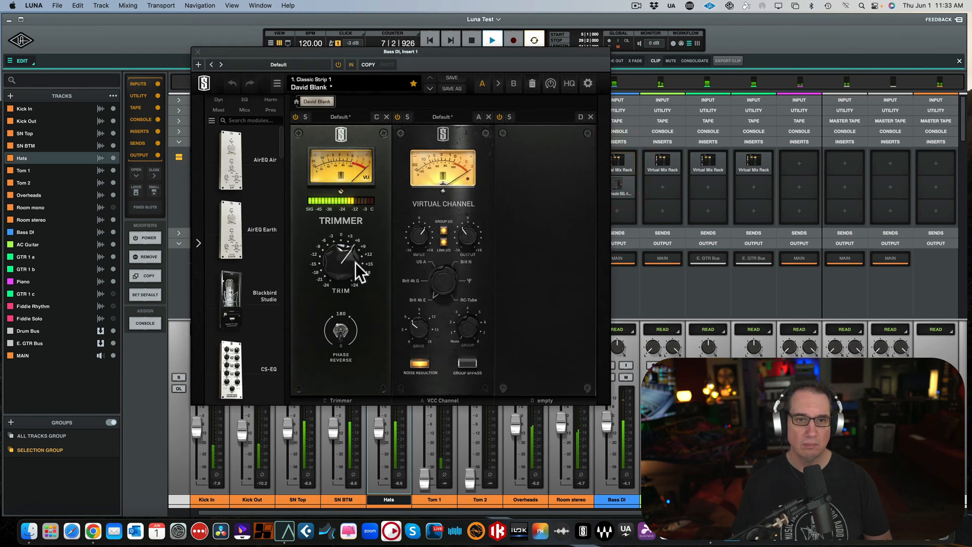
pyautogui.moveTo(340, 257); pyautogui.dragTo(339, 260)
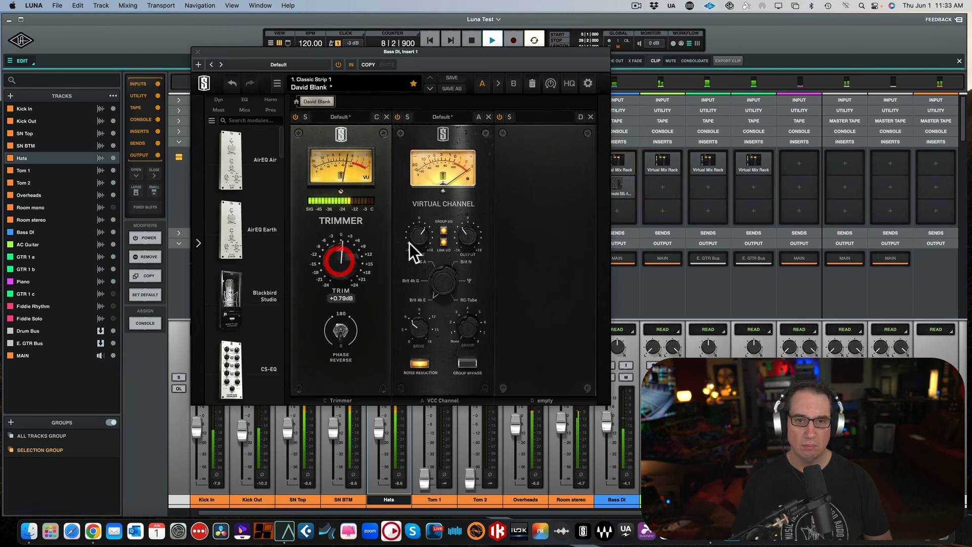
pyautogui.moveTo(420, 233); pyautogui.dragTo(414, 247)
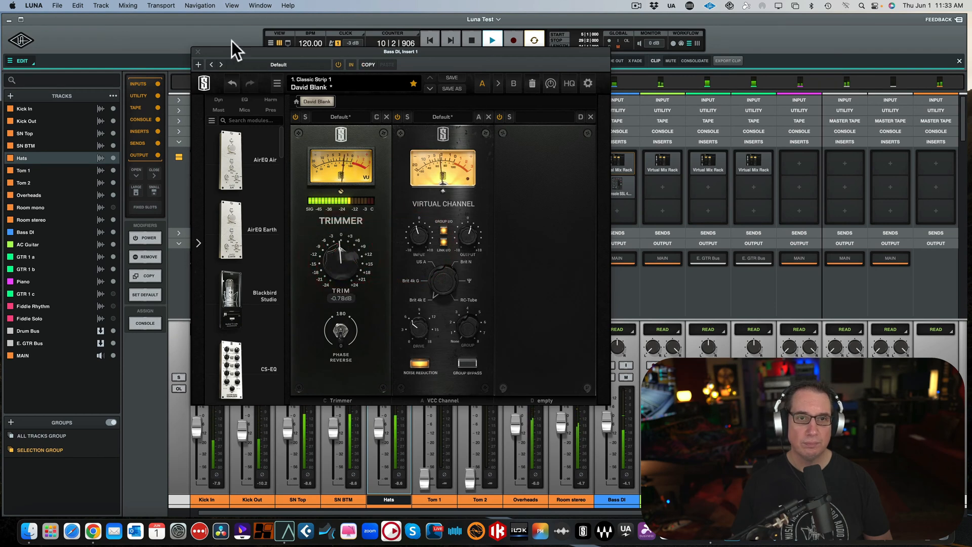
pyautogui.click(198, 52)
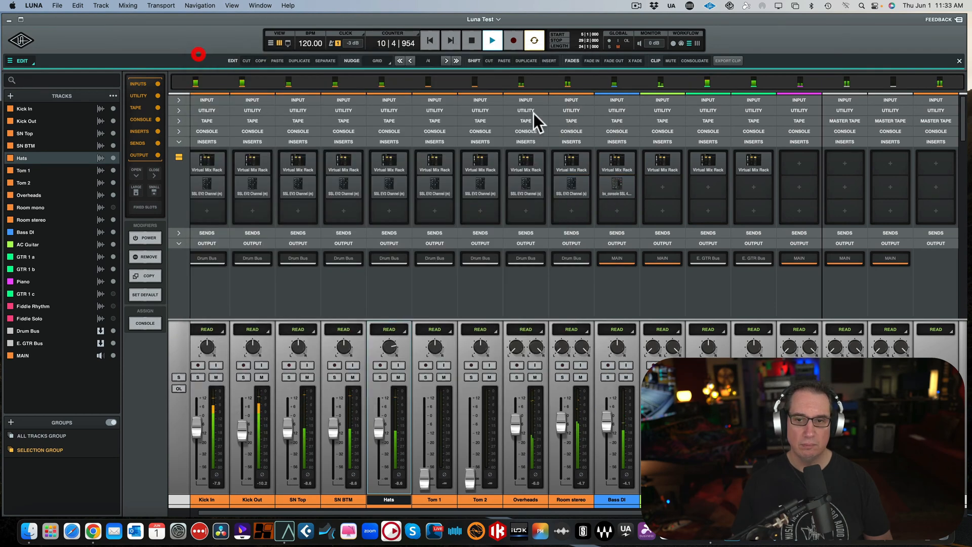
# - Boost the HMF and LF bands in the Bass DI's SSL 4000 E equaliser, lowering both bands' frequencies
pyautogui.click(614, 192)
pyautogui.moveTo(369, 79); pyautogui.dragTo(351, 83)
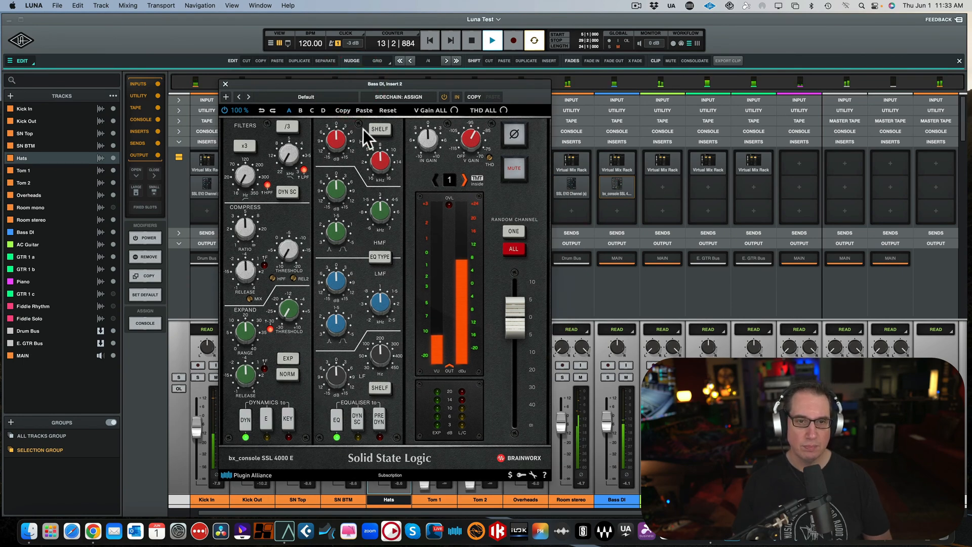
pyautogui.moveTo(377, 207); pyautogui.dragTo(318, 163)
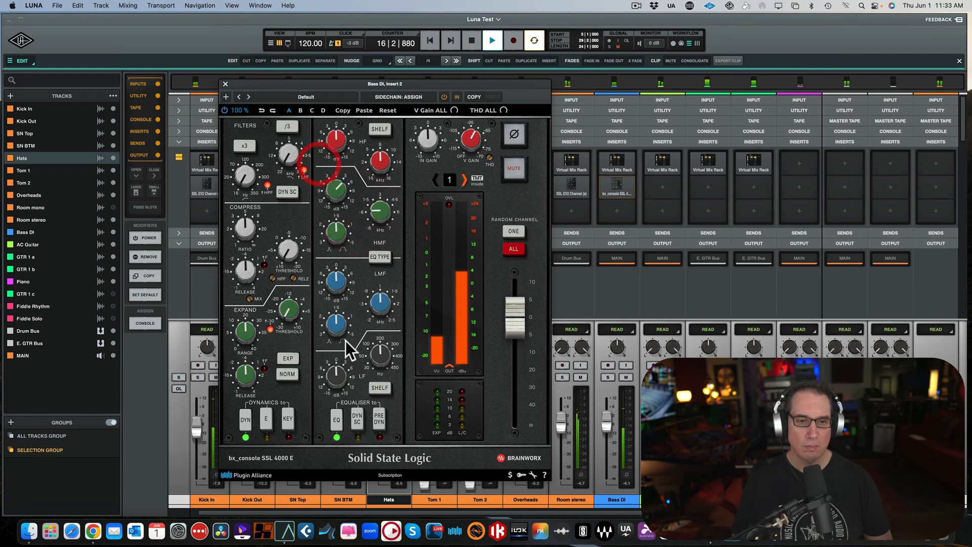
pyautogui.moveTo(386, 354); pyautogui.dragTo(343, 365)
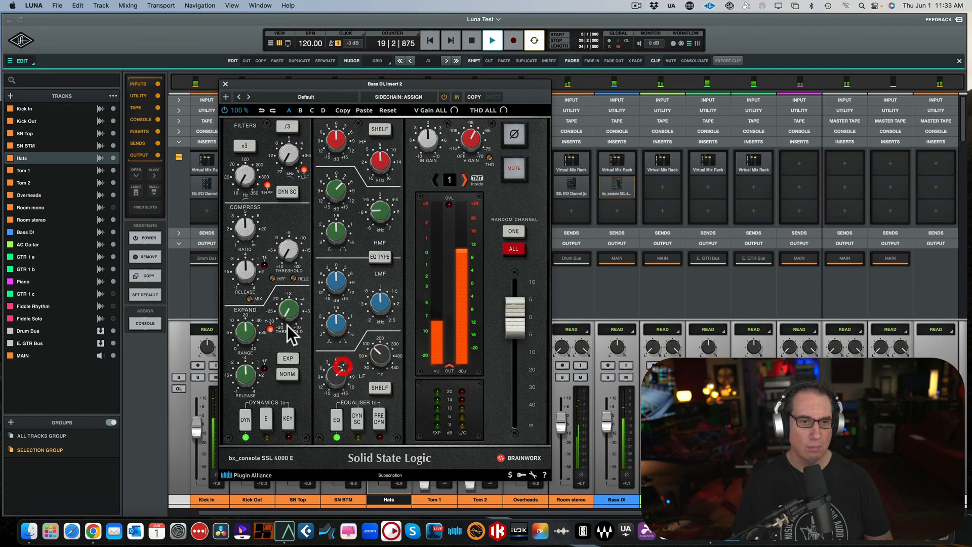
# - Adjust the Bass DI compressor in the SSL 4000 E, lowering the ratio and setting the threshold for light compression
pyautogui.click(244, 266)
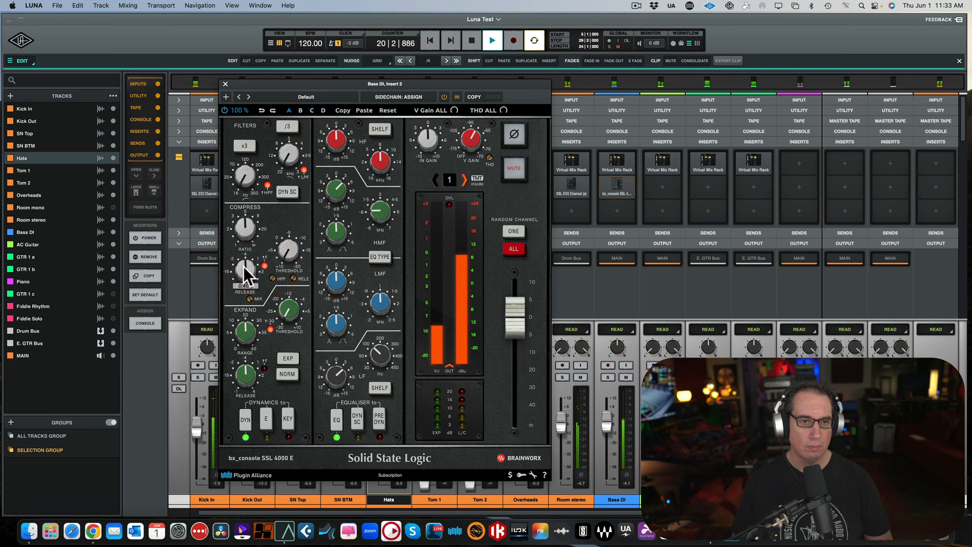
pyautogui.click(244, 228)
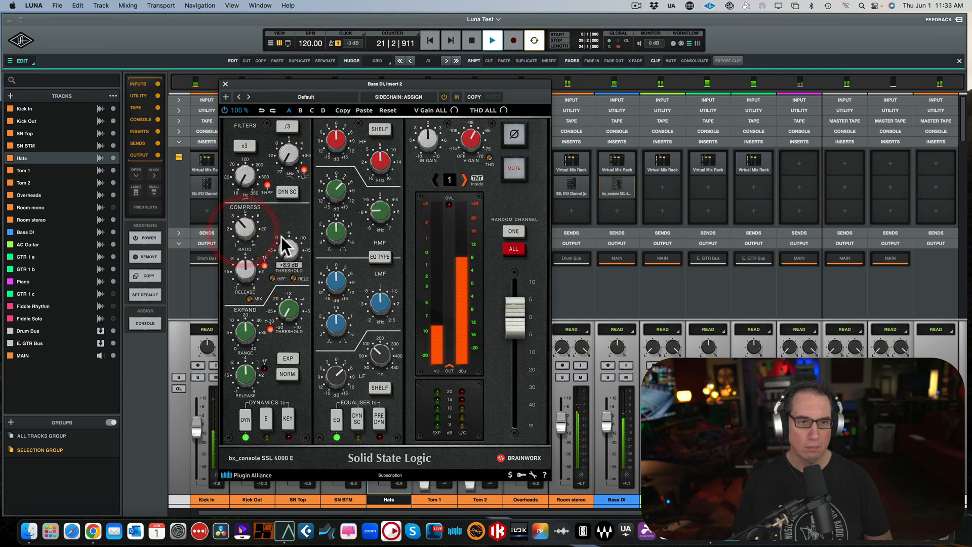
pyautogui.moveTo(281, 236); pyautogui.dragTo(280, 201)
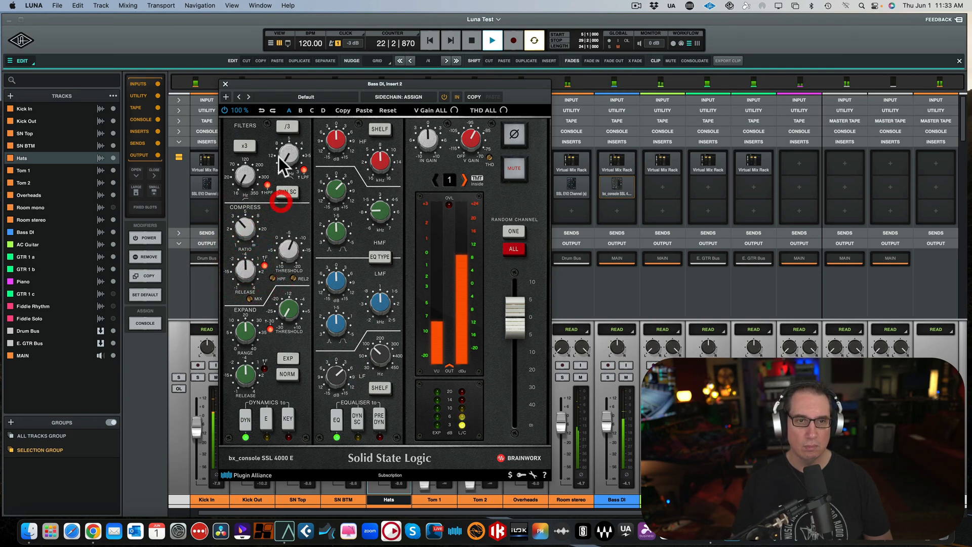
# - Compare the bass with the SSL 4000 E bypassed, fine-tune its output fader, and close the plug-in and stop playback
pyautogui.click(443, 99)
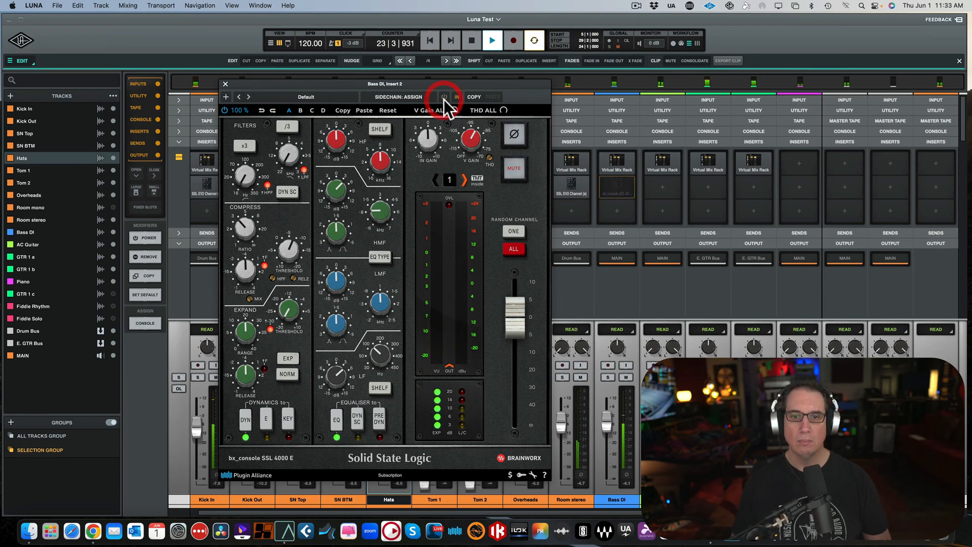
pyautogui.click(512, 314)
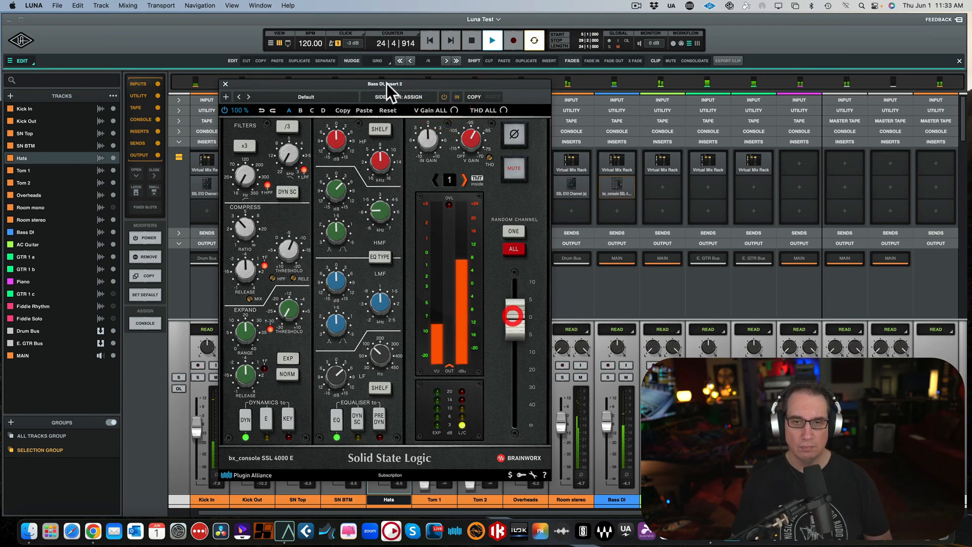
pyautogui.click(225, 84)
pyautogui.press('space')
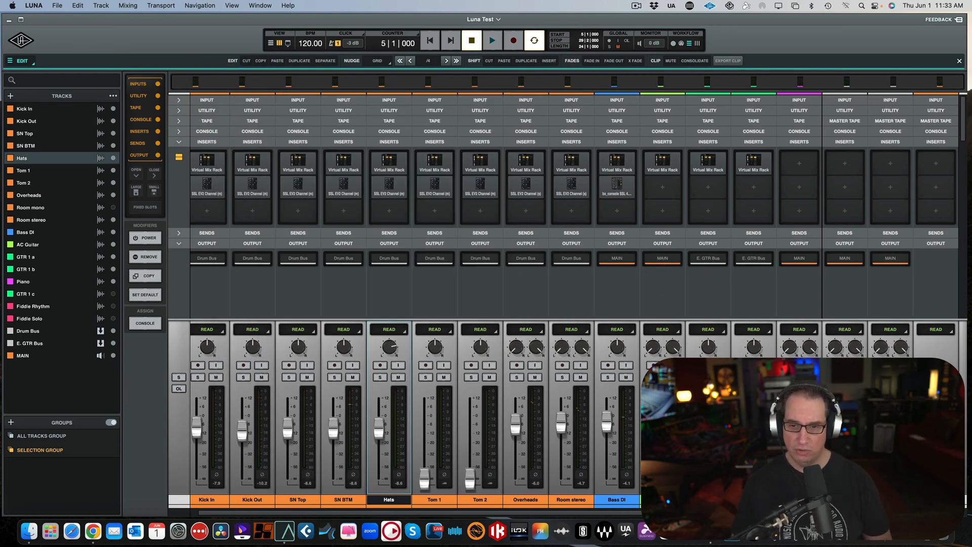
# - Solo AC Guitar during playback, reset its Virtual Mix Rack trim to 0.00 dB and set the Virtual Channel input to +0.45 dB
pyautogui.press('space')
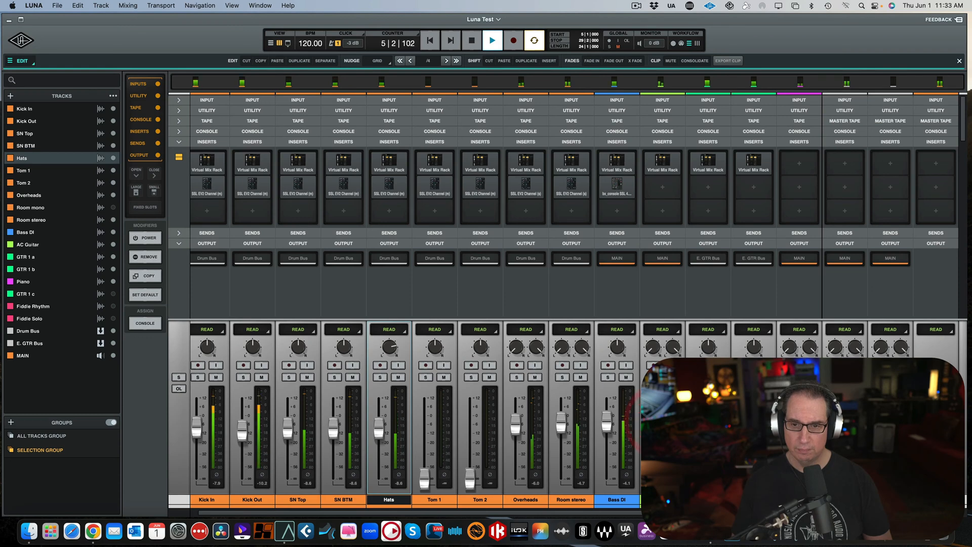
pyautogui.click(653, 377)
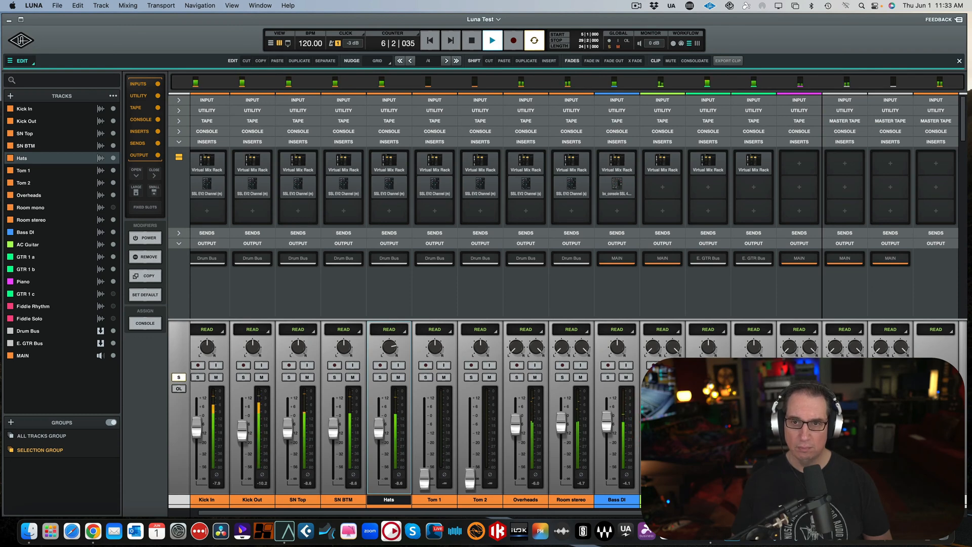
pyautogui.click(661, 168)
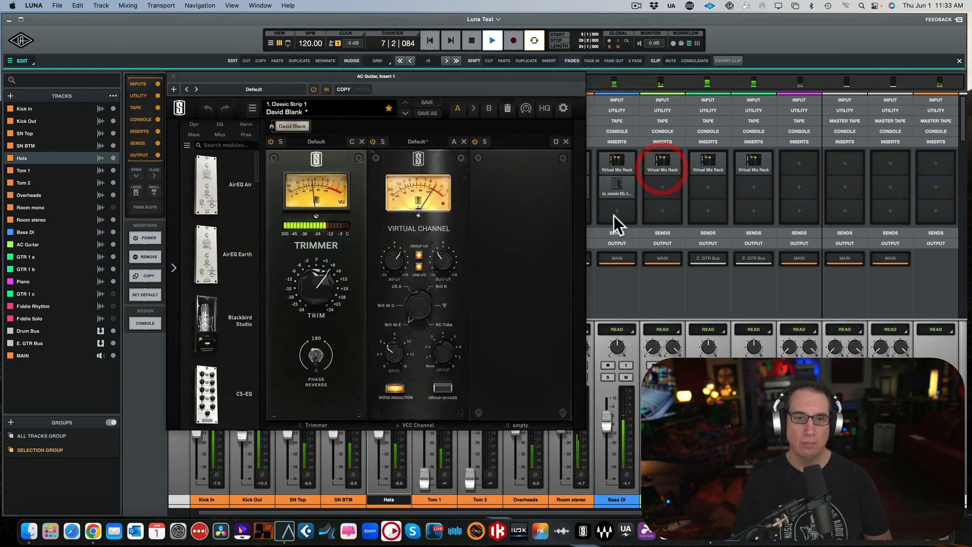
pyautogui.keyDown('alt'); pyautogui.click(315, 281); pyautogui.keyUp('alt')
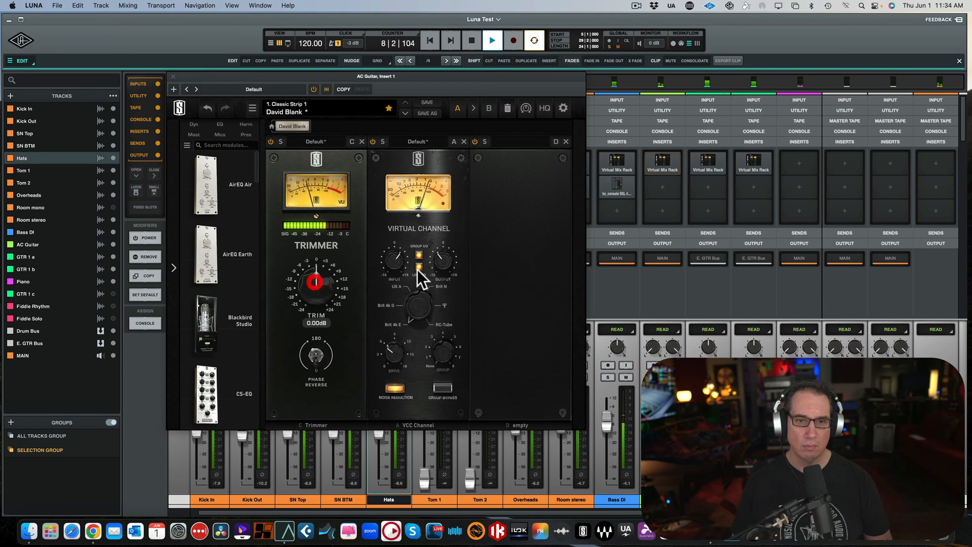
pyautogui.moveTo(397, 256)
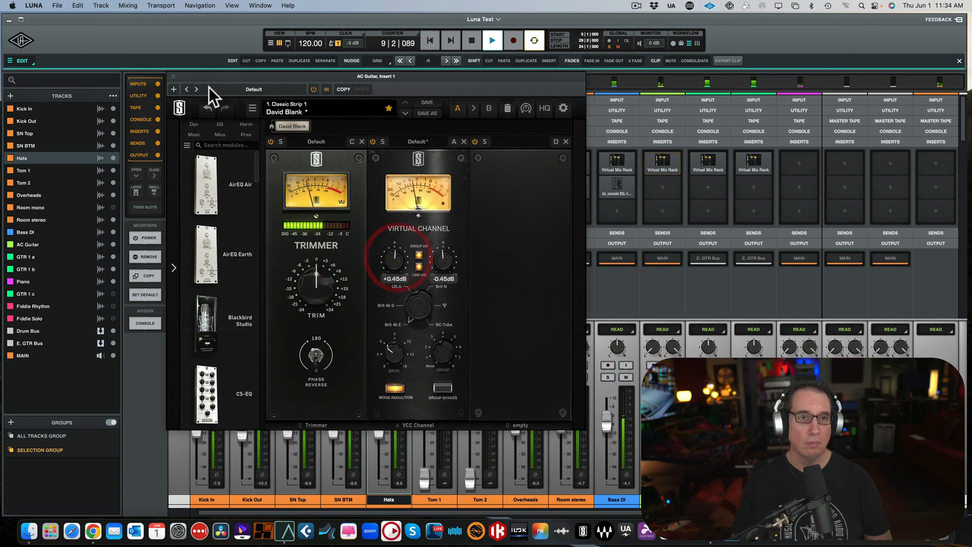
# - Close the AC Guitar's Virtual Mix Rack and stop playback
pyautogui.click(174, 77)
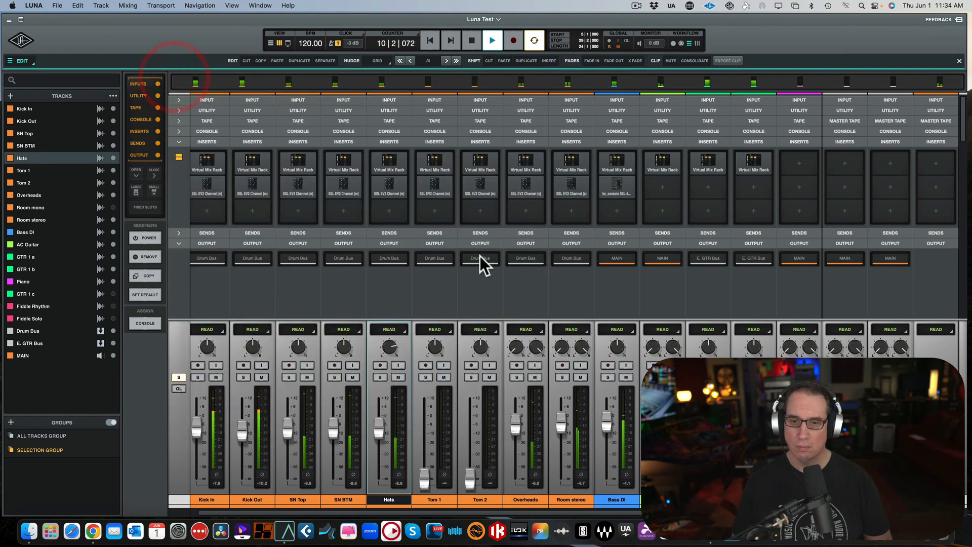
pyautogui.press('space')
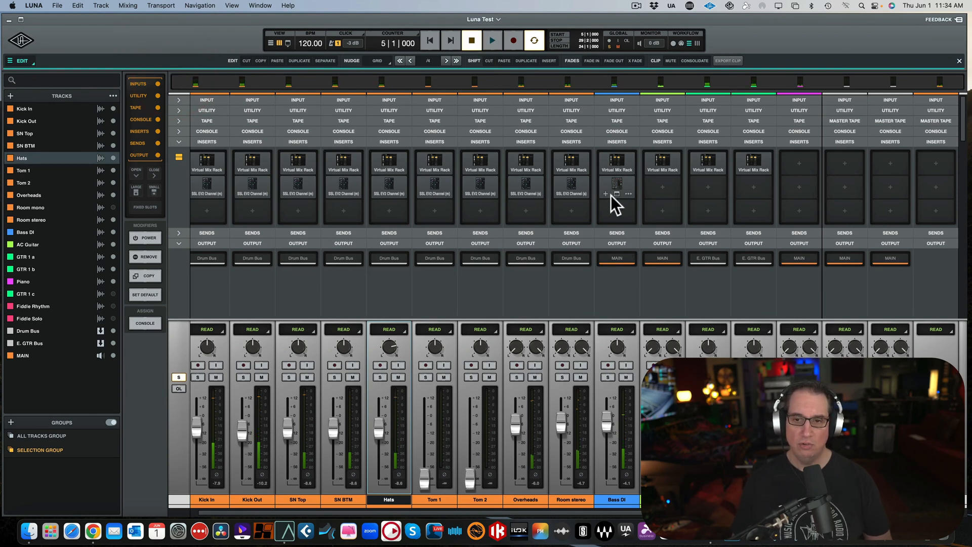
# - Load the FabFilter Pro-Q 3 equaliser into AC Guitar's second insert slot
pyautogui.click(663, 187)
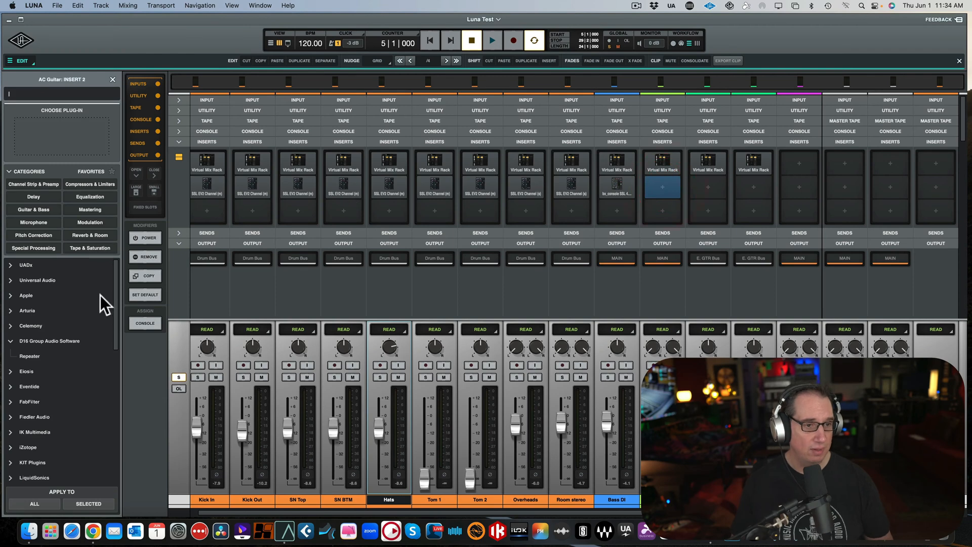
pyautogui.scroll(-1, 101, 293)
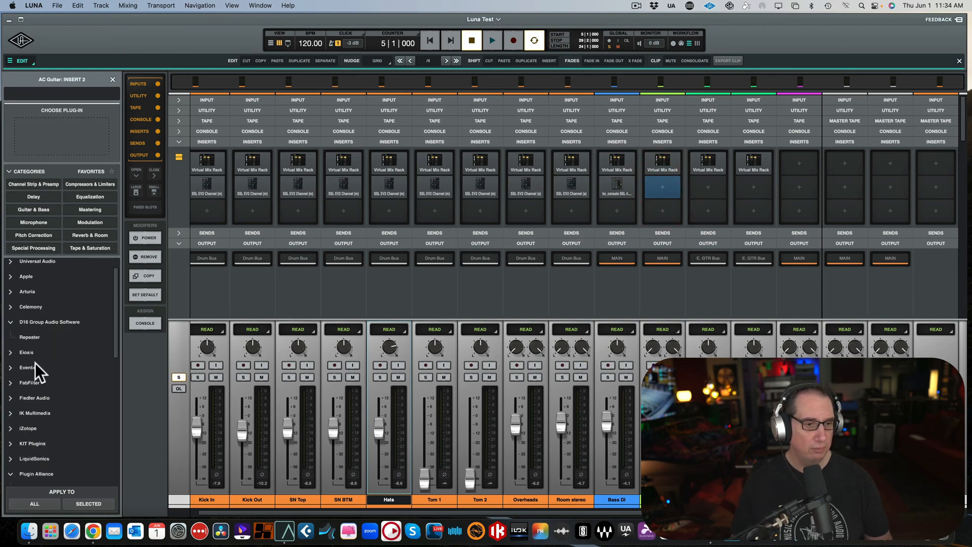
pyautogui.scroll(-3, 35, 363)
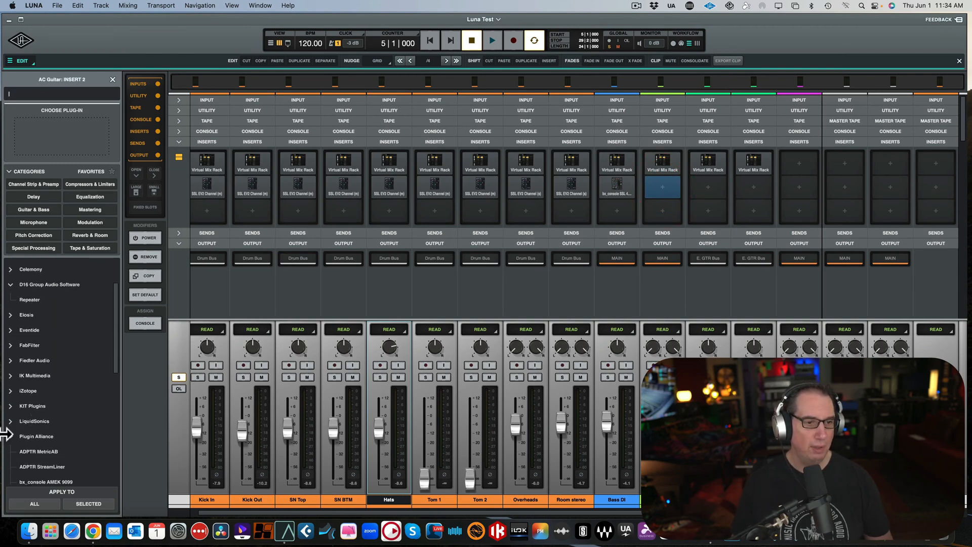
pyautogui.click(10, 436)
pyautogui.scroll(-5, 22, 430)
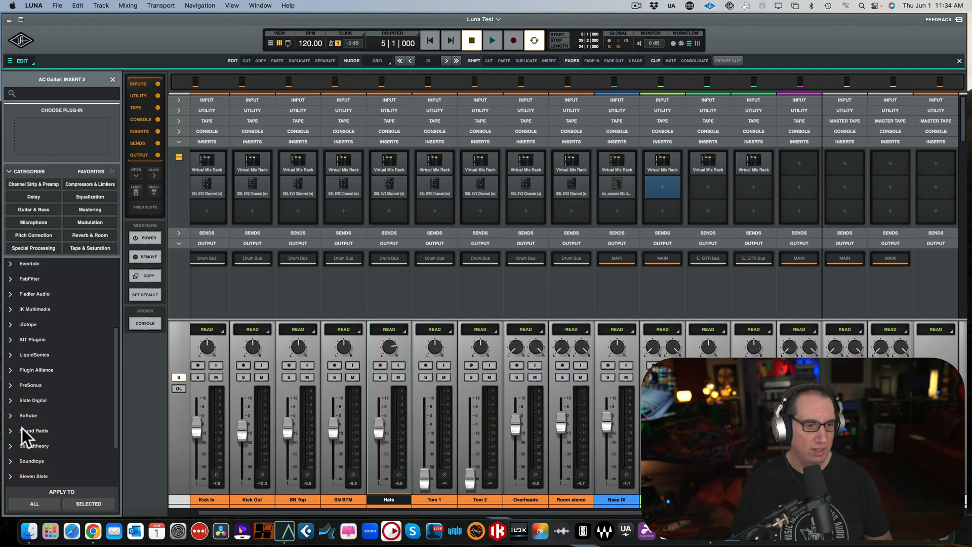
pyautogui.scroll(-4, 23, 427)
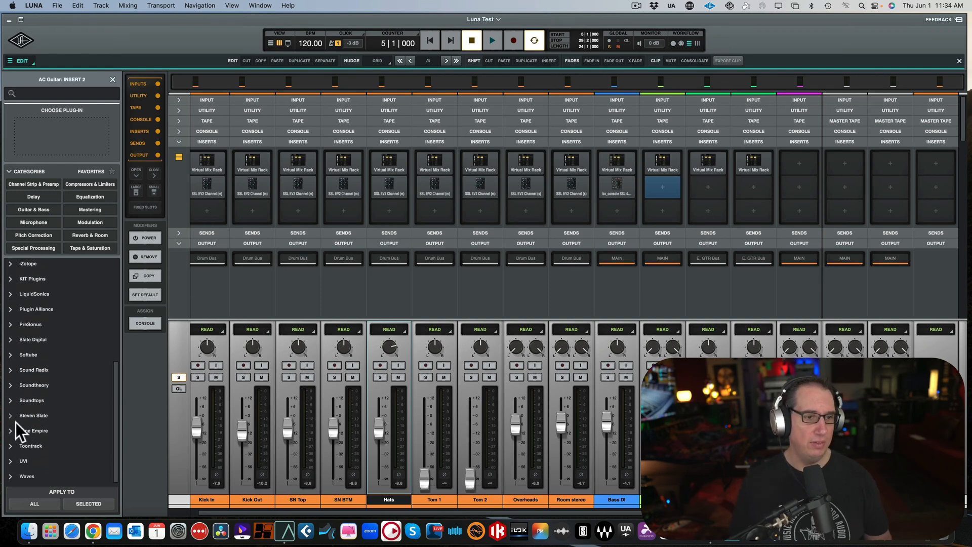
pyautogui.scroll(4, 16, 423)
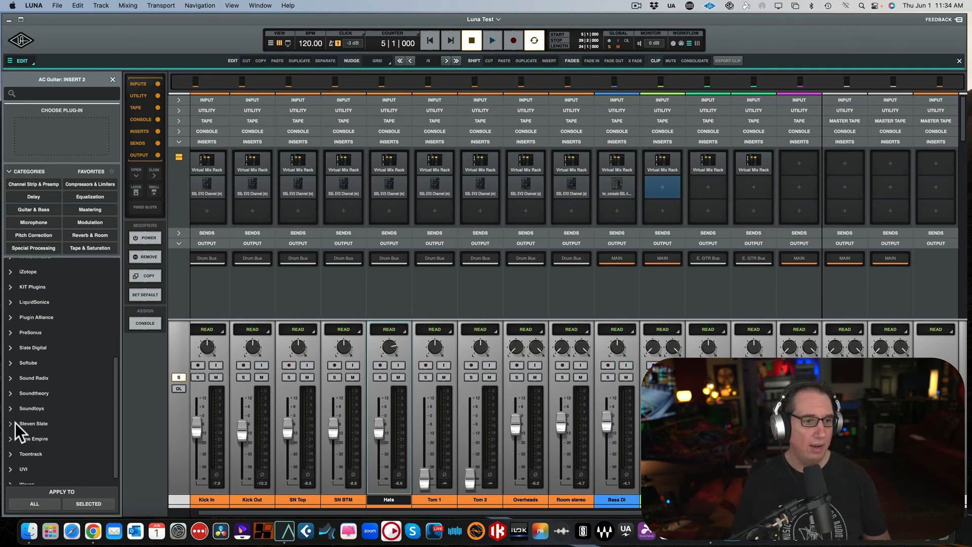
pyautogui.scroll(4, 15, 423)
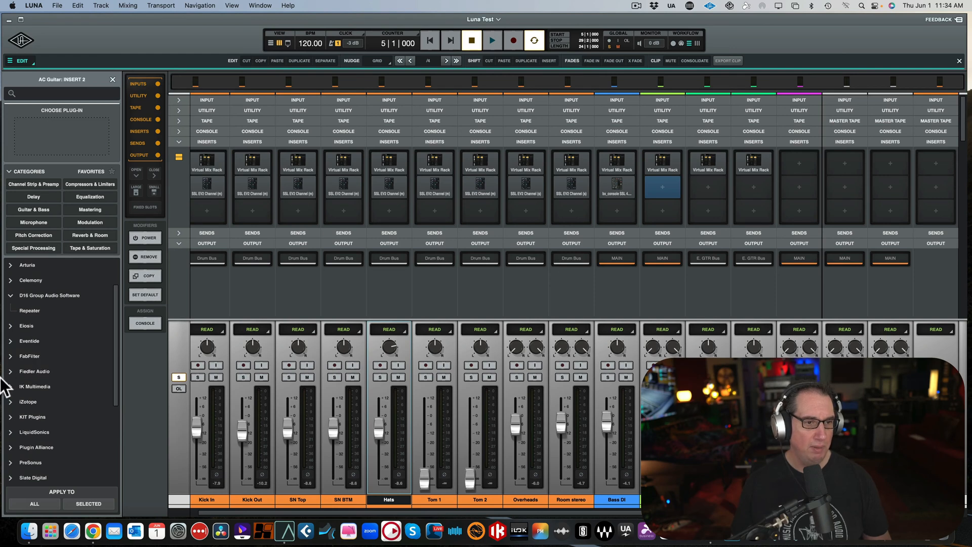
pyautogui.click(8, 357)
pyautogui.scroll(-1, 24, 362)
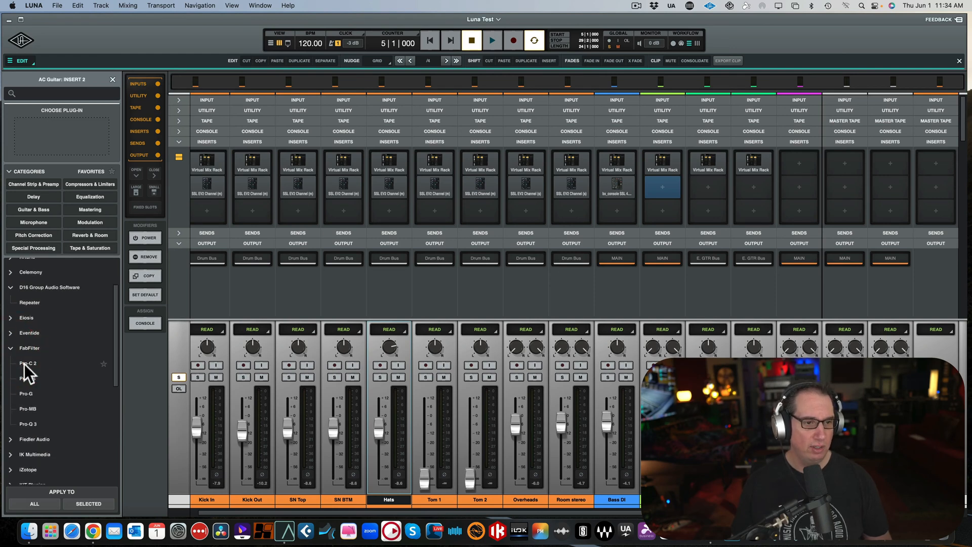
pyautogui.doubleClick(20, 420)
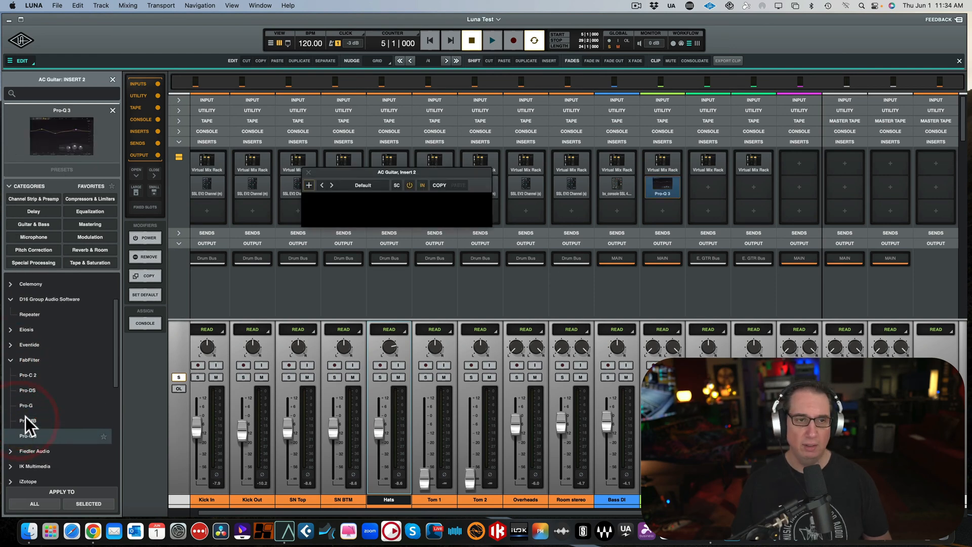
pyautogui.moveTo(450, 178); pyautogui.dragTo(320, 166)
# - During playback, add a 12 dB/oct low-cut band at about 73 Hz to the AC Guitar's Pro-Q 3
pyautogui.press('space')
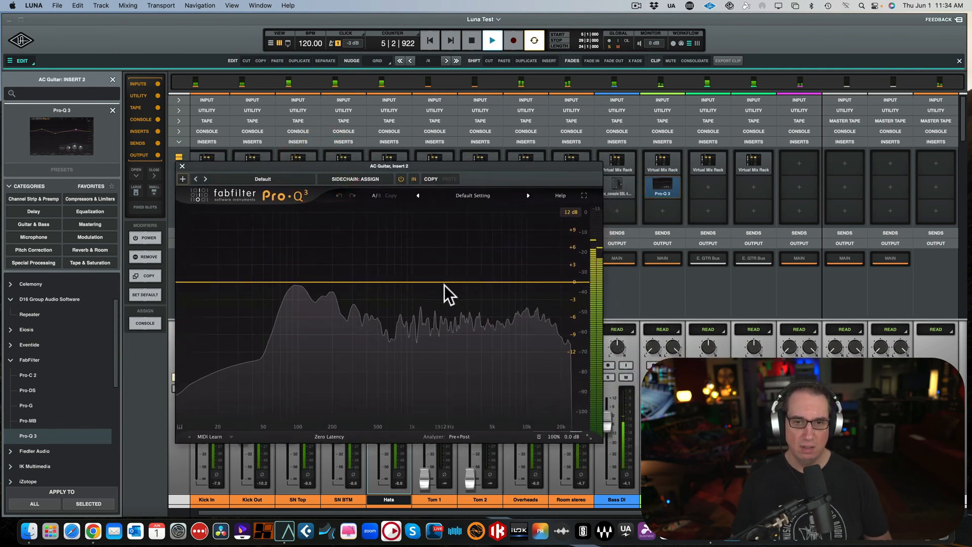
pyautogui.click(279, 282)
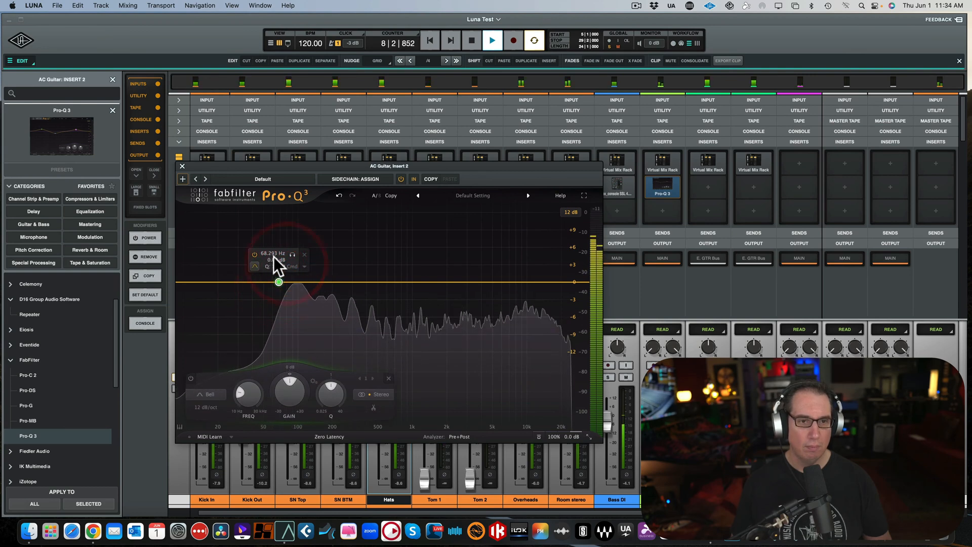
pyautogui.click(305, 266)
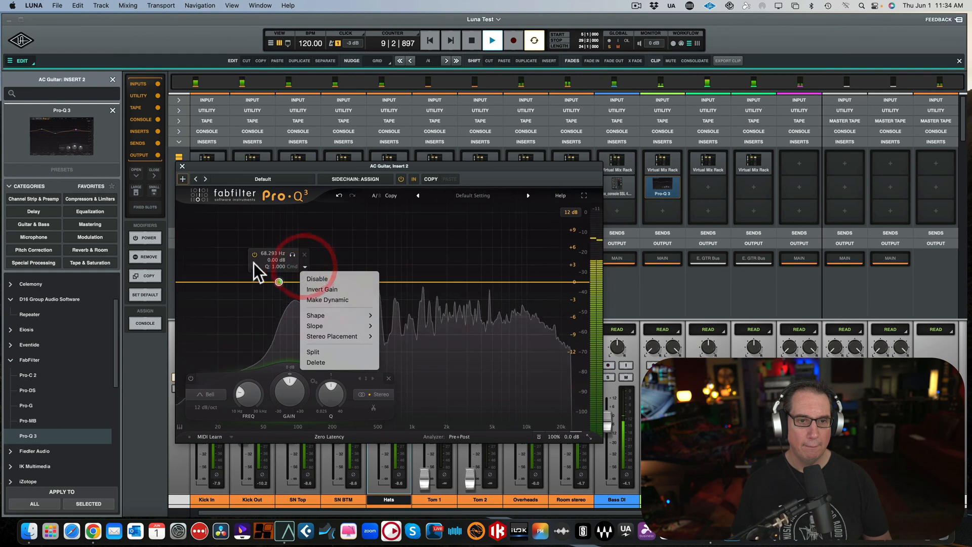
pyautogui.moveTo(315, 313)
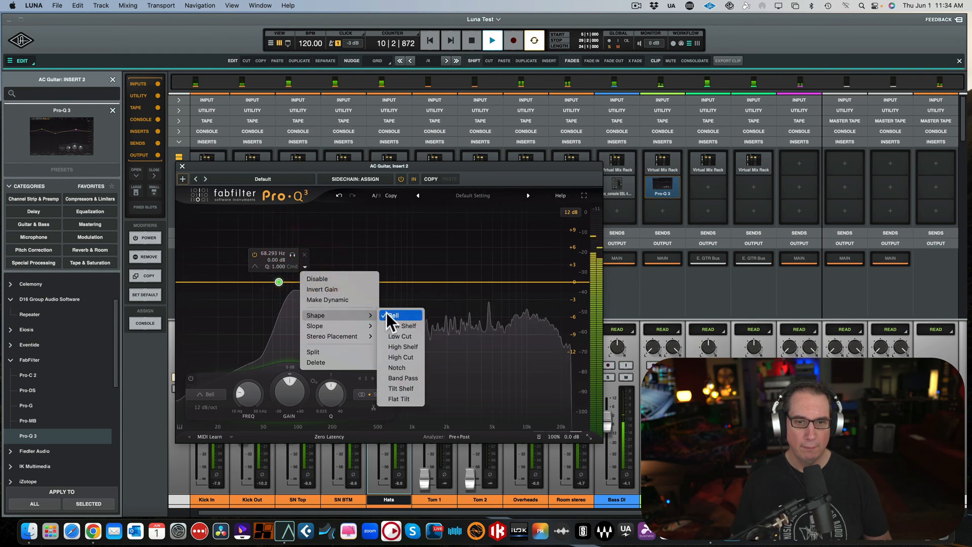
pyautogui.click(388, 336)
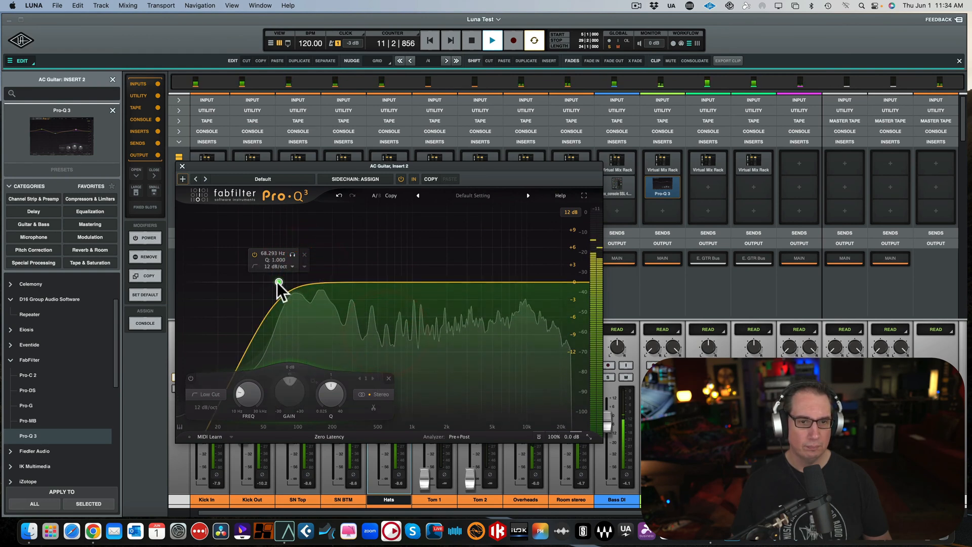
pyautogui.moveTo(277, 281); pyautogui.dragTo(282, 281)
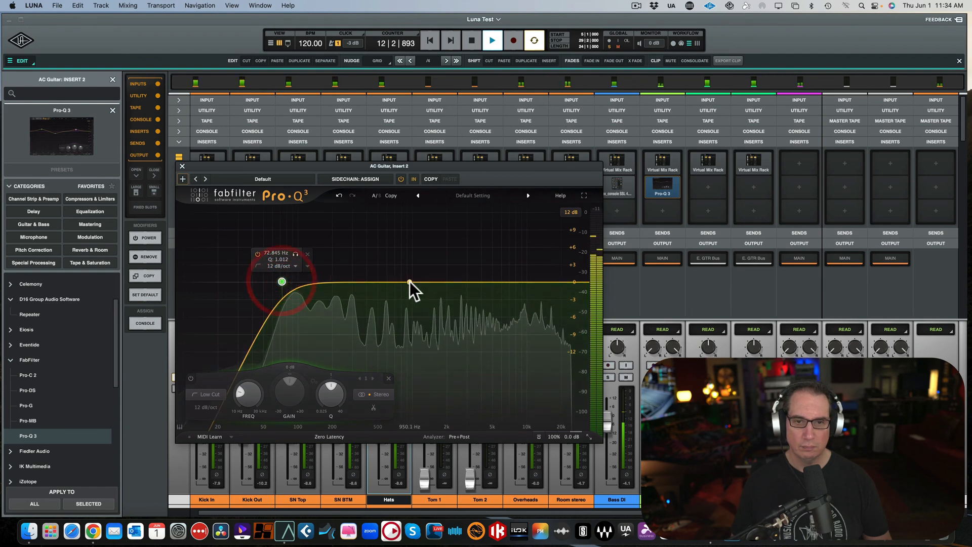
# - Add a high-shelf boost at about 2.9 kHz and a gentle bell cut near 243 Hz to the AC Guitar equaliser
pyautogui.moveTo(409, 280); pyautogui.dragTo(514, 263)
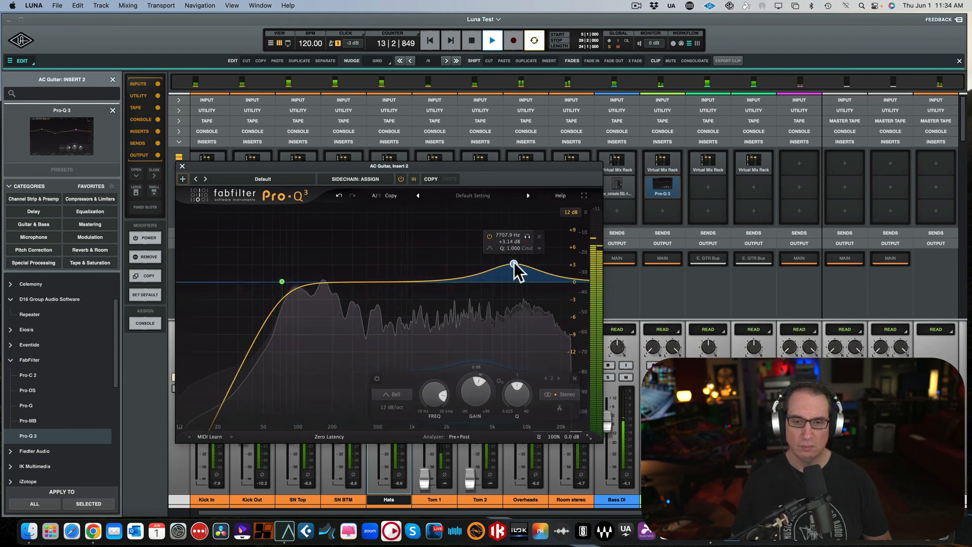
pyautogui.click(486, 249)
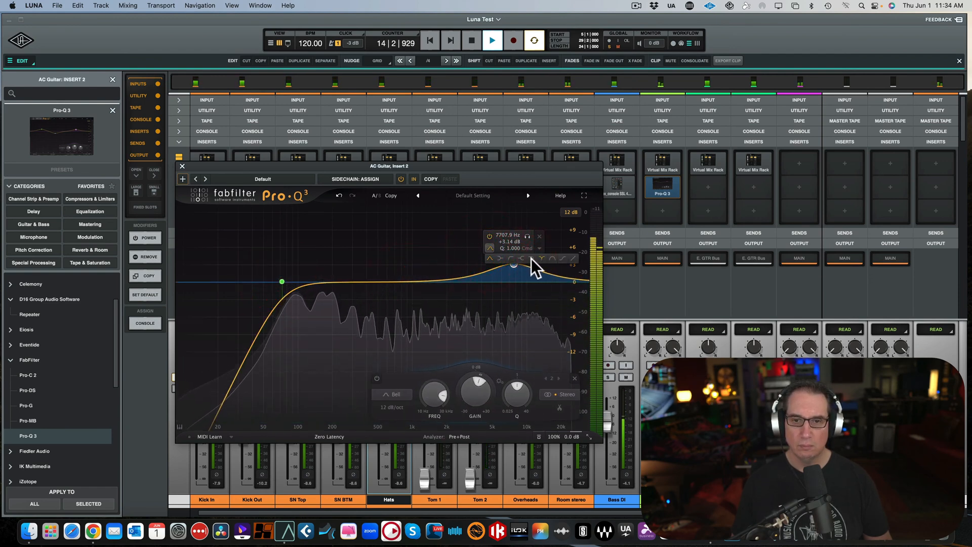
pyautogui.click(522, 259)
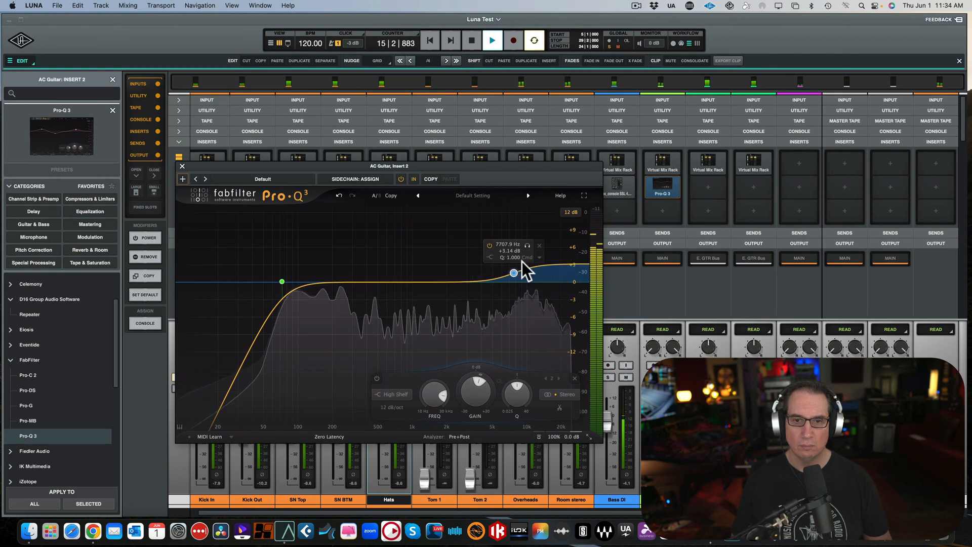
pyautogui.moveTo(512, 270); pyautogui.dragTo(464, 260)
pyautogui.click(341, 282)
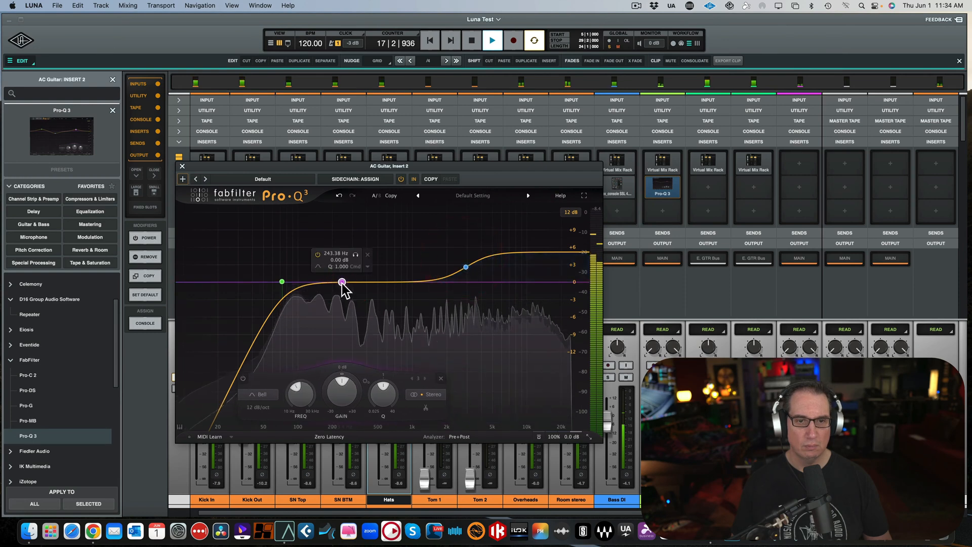
pyautogui.moveTo(342, 282)
pyautogui.mouseDown()
pyautogui.moveTo(347, 248)
pyautogui.moveTo(344, 291)
pyautogui.mouseUp()
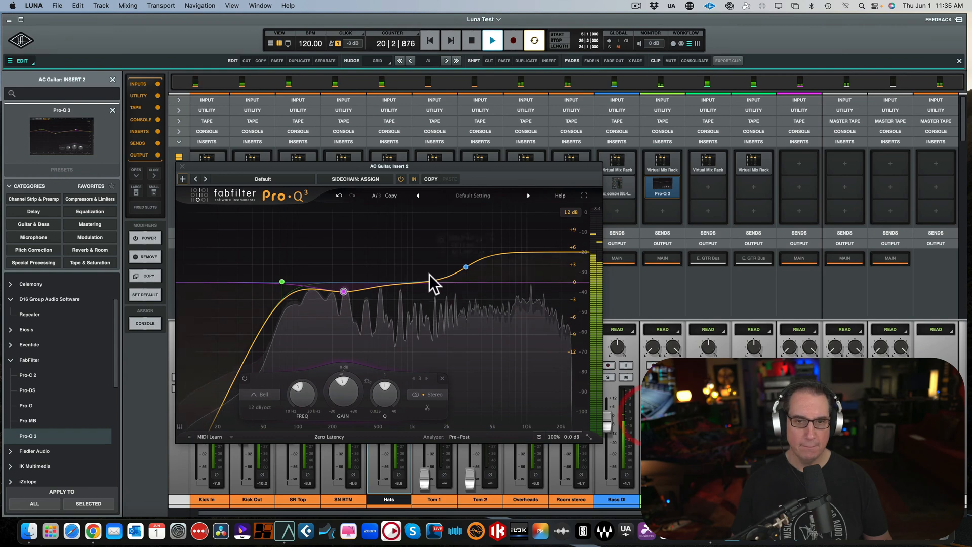
# - Reduce the high shelf's gain to about +4.45 dB, and close Pro-Q 3 with playback stopped
pyautogui.moveTo(466, 268)
pyautogui.moveTo(466, 268); pyautogui.dragTo(466, 271)
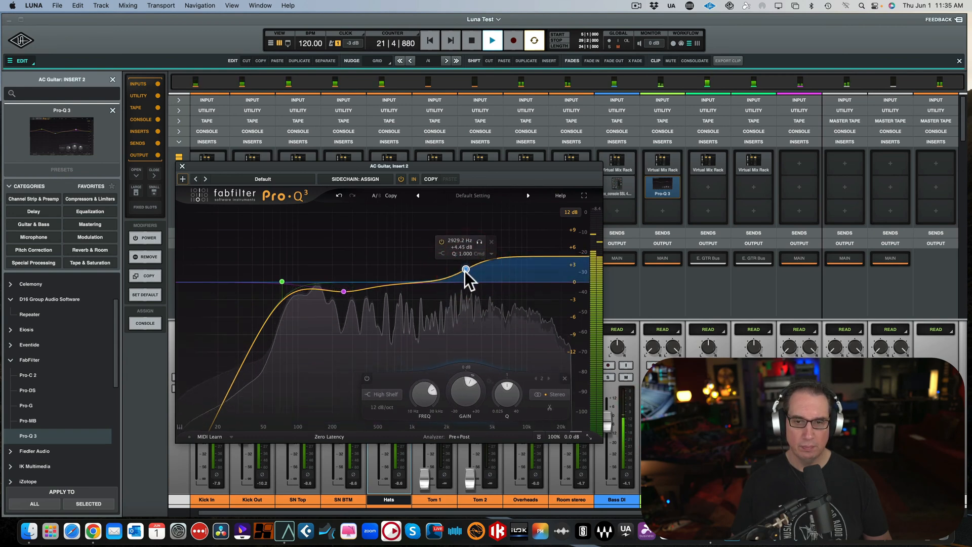
pyautogui.click(181, 167)
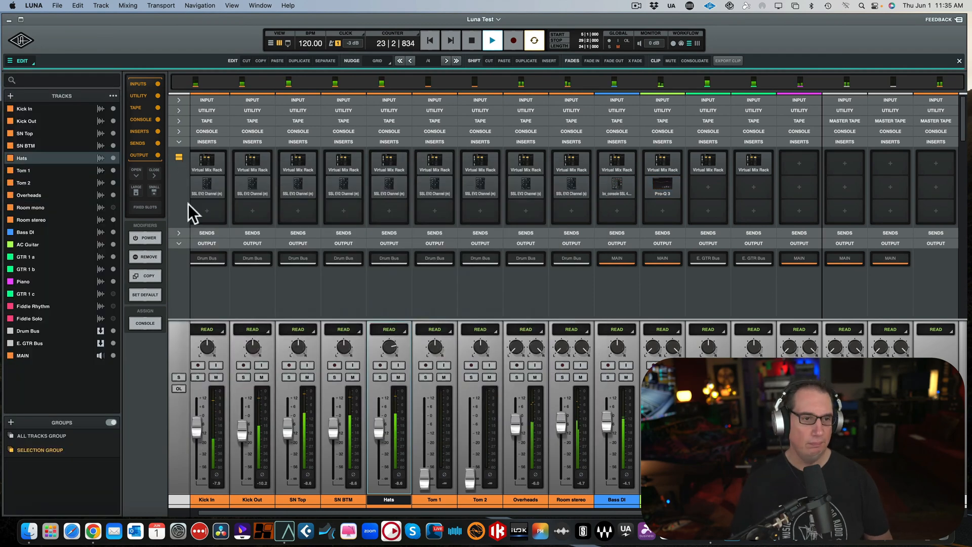
pyautogui.press('space')
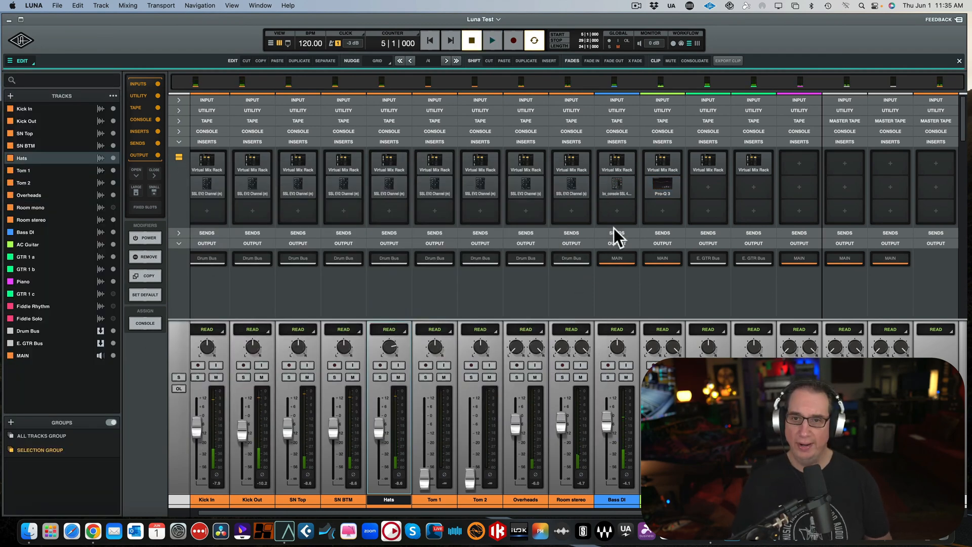
# - Load Arturia Comp FET-76 into AC Guitar's third insert slot, running it in demo mode and declining the feature tour
pyautogui.click(662, 211)
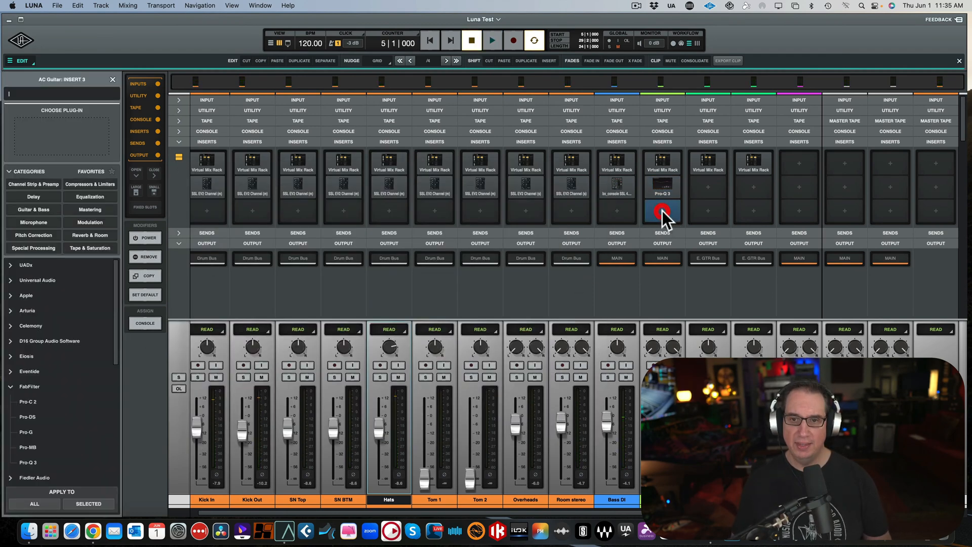
pyautogui.click(10, 386)
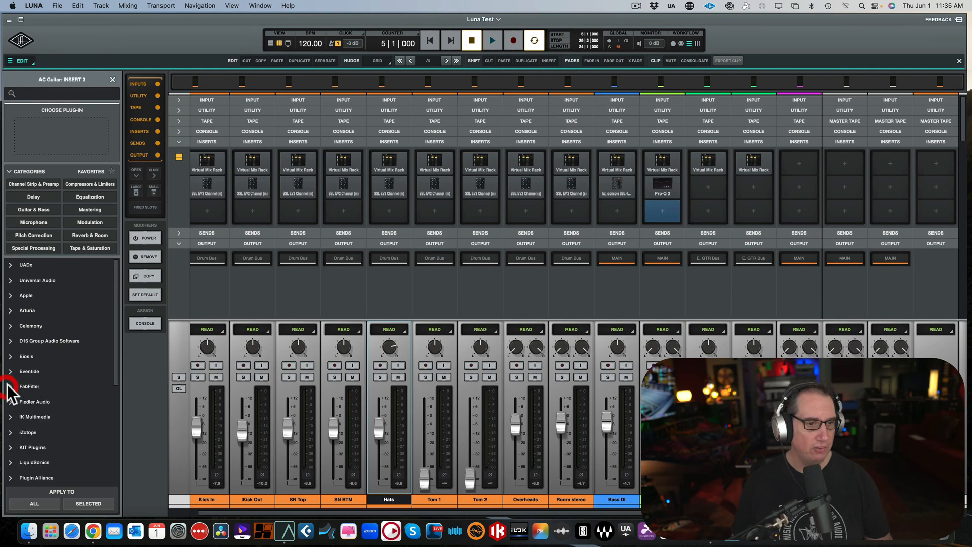
pyautogui.click(10, 310)
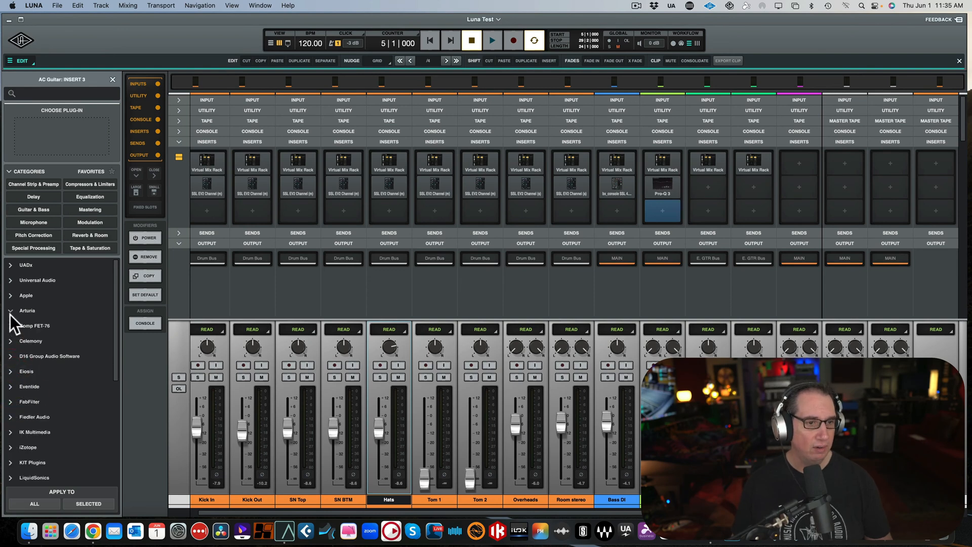
pyautogui.doubleClick(32, 328)
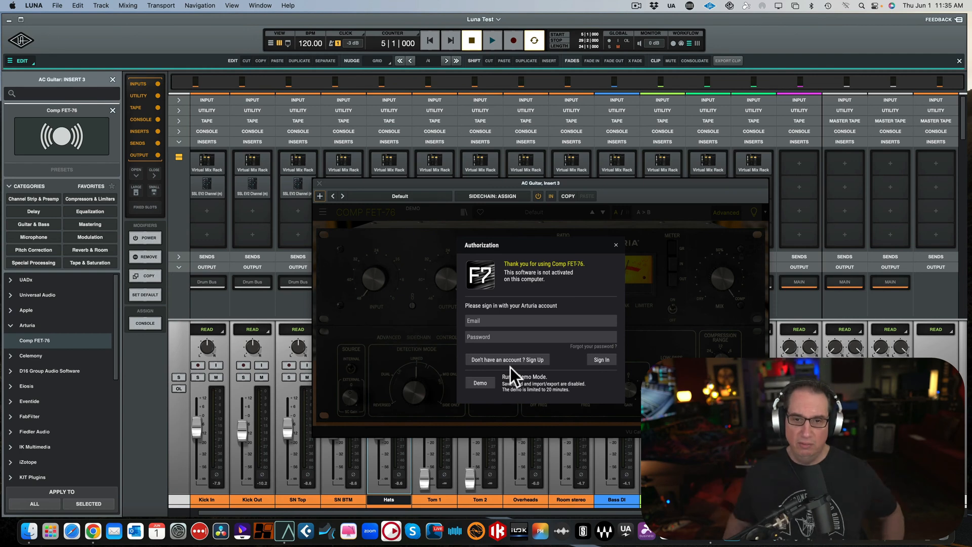
pyautogui.click(478, 383)
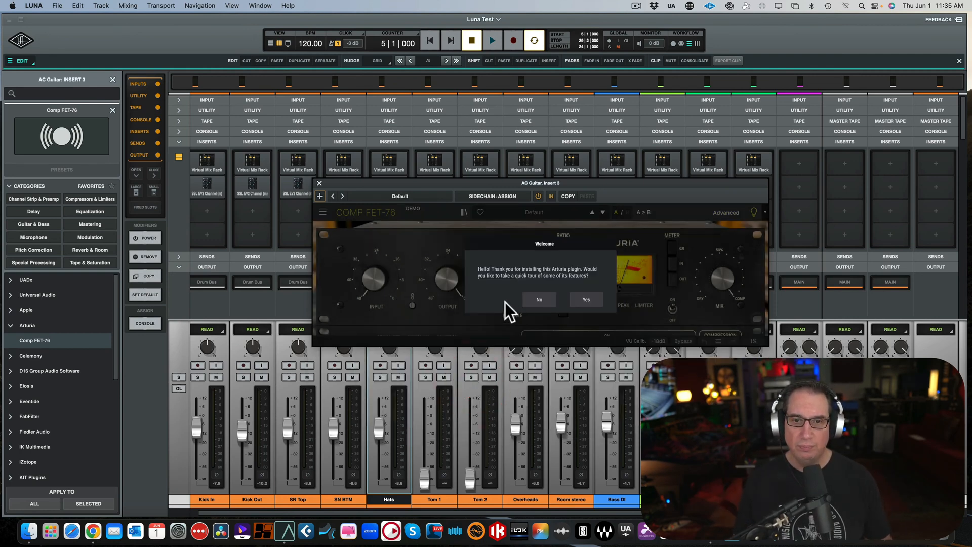
pyautogui.click(547, 303)
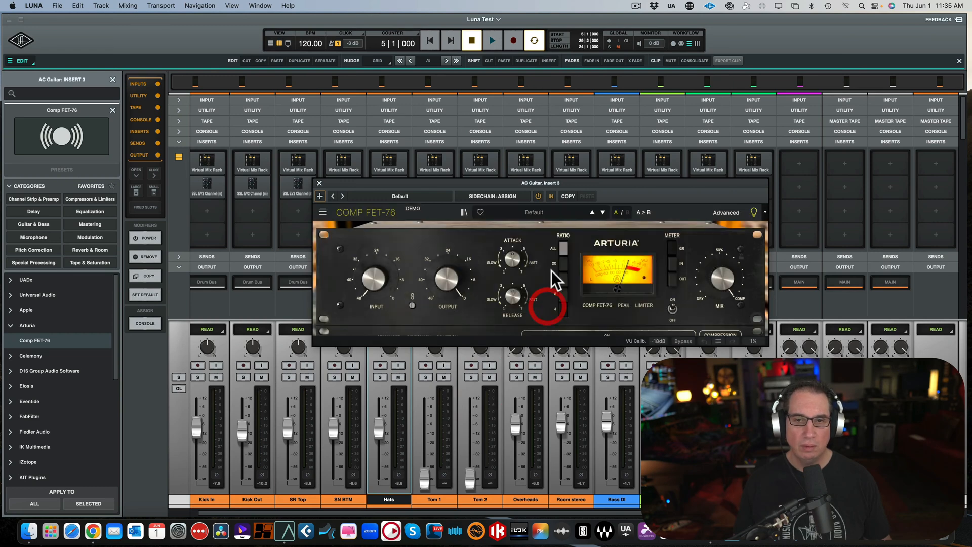
pyautogui.moveTo(589, 185); pyautogui.dragTo(483, 202)
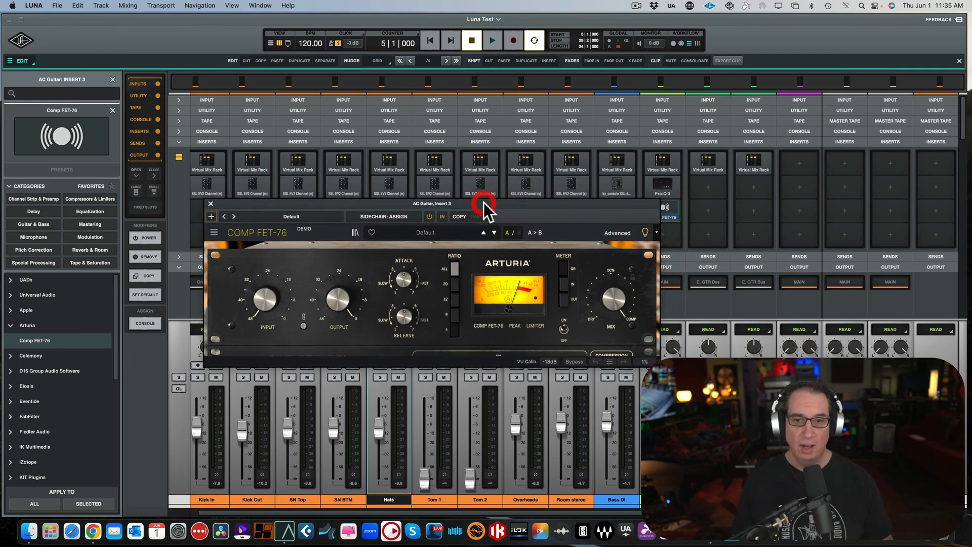
pyautogui.moveTo(353, 203); pyautogui.dragTo(343, 201)
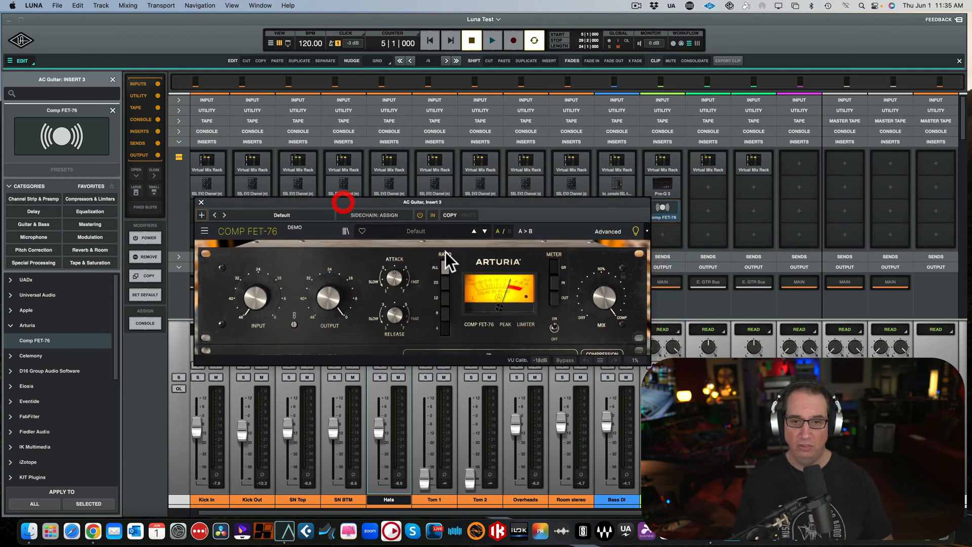
# - During playback, solo AC Guitar, set the FET-76's attack and release, raise its linked input just past 24, and compare against bypass
pyautogui.press('space')
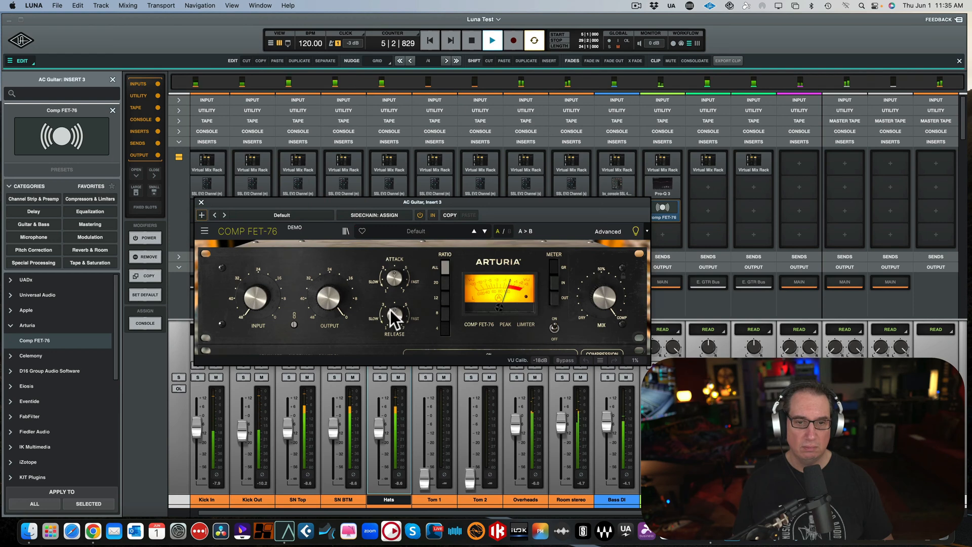
pyautogui.moveTo(390, 276); pyautogui.dragTo(391, 233)
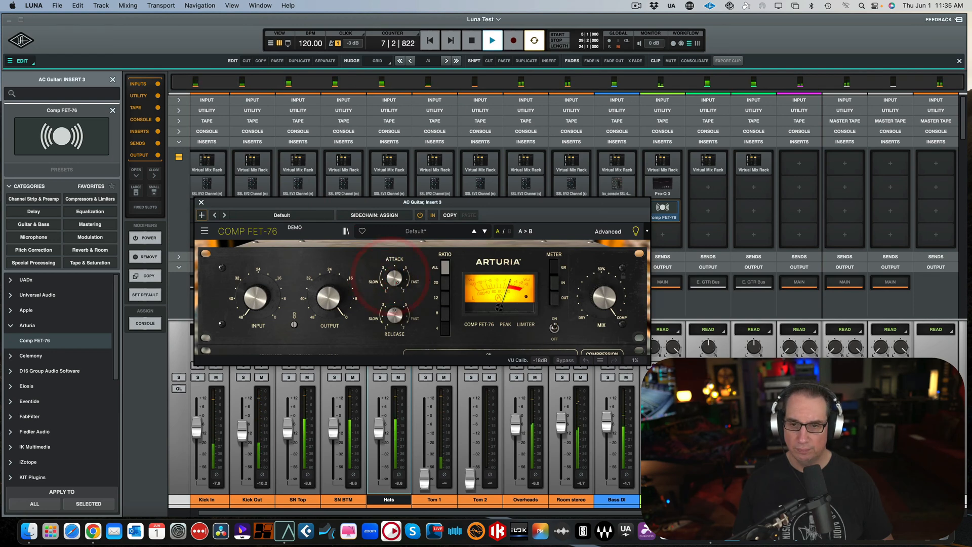
pyautogui.click(653, 377)
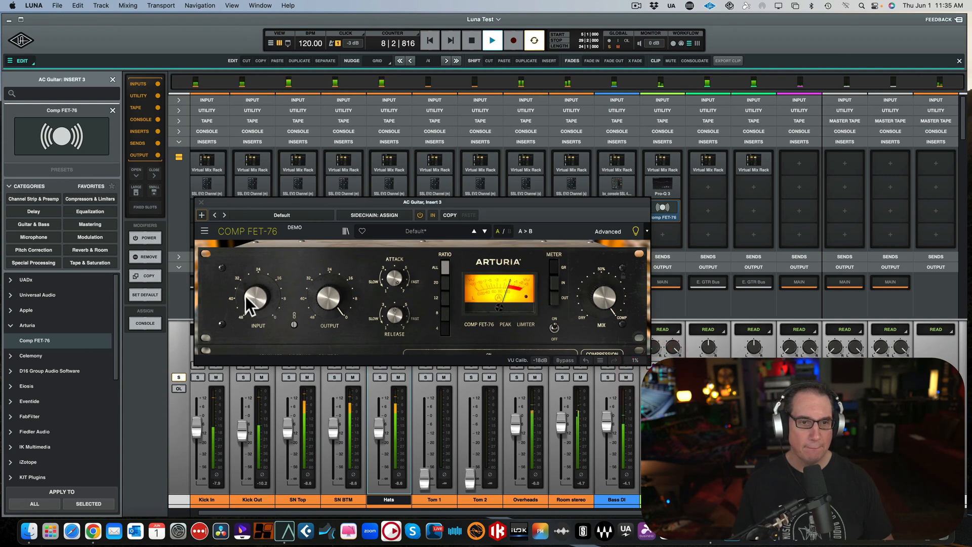
pyautogui.moveTo(245, 296); pyautogui.dragTo(245, 255)
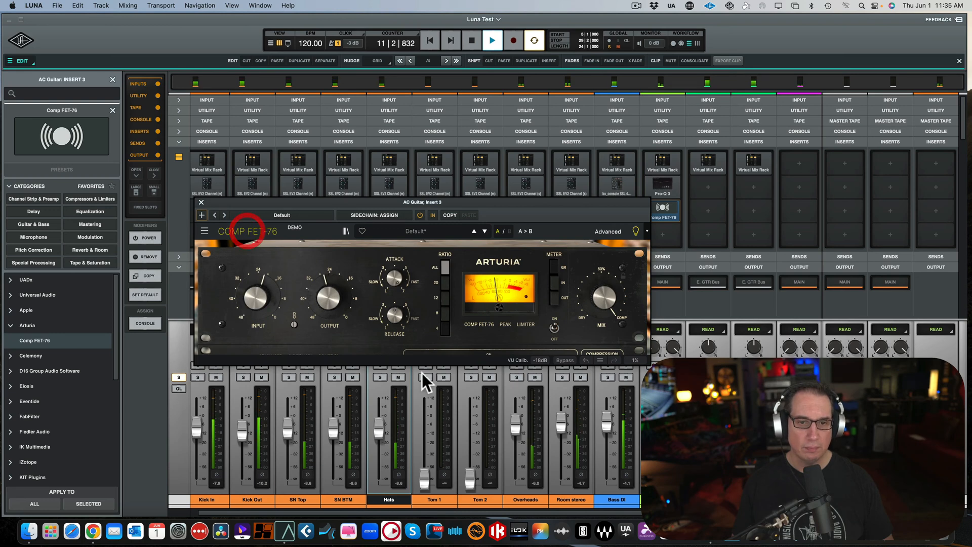
pyautogui.moveTo(390, 312); pyautogui.dragTo(391, 310)
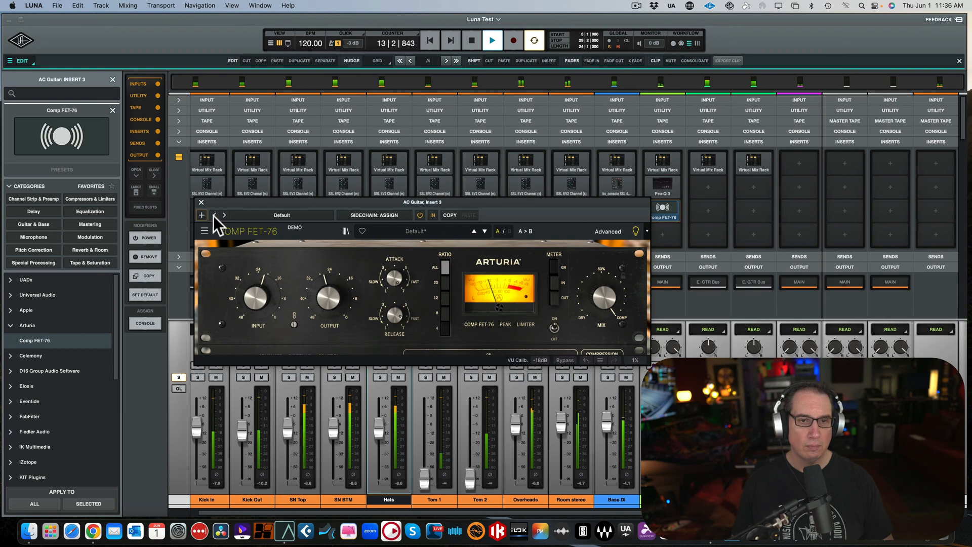
pyautogui.click(418, 214)
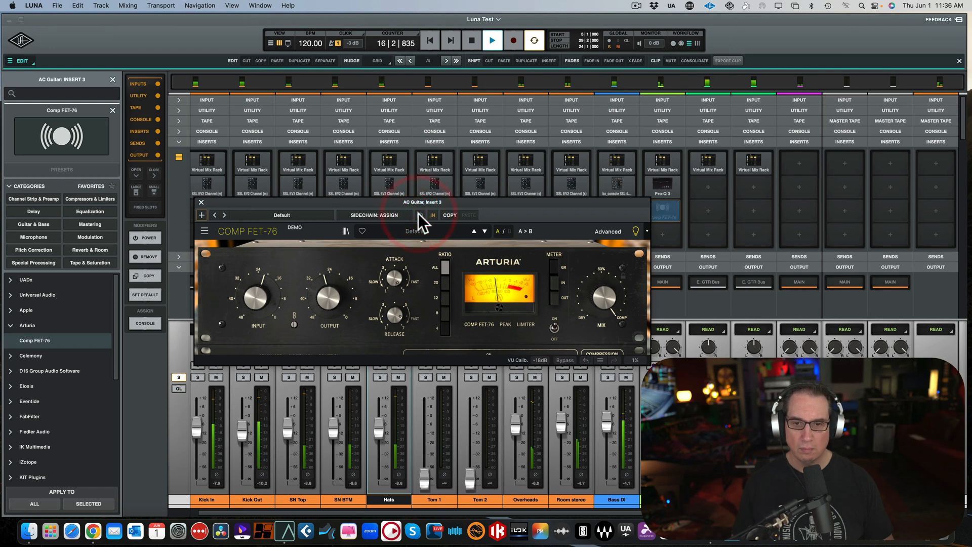
pyautogui.click(419, 214)
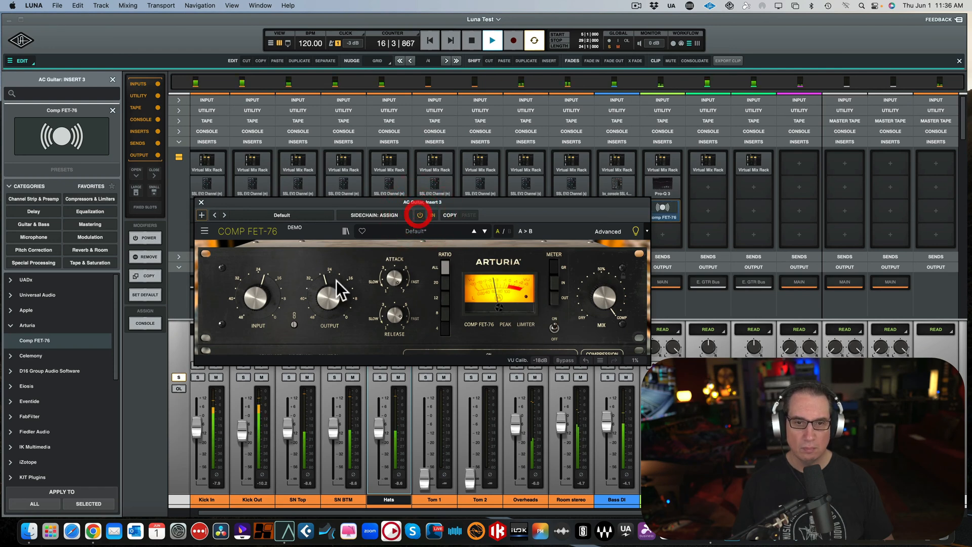
# - Unlink the FET-76's input and output, raise the output to about 24, recheck against bypass, and close the plug-in with playback stopped
pyautogui.click(293, 323)
pyautogui.click(295, 323)
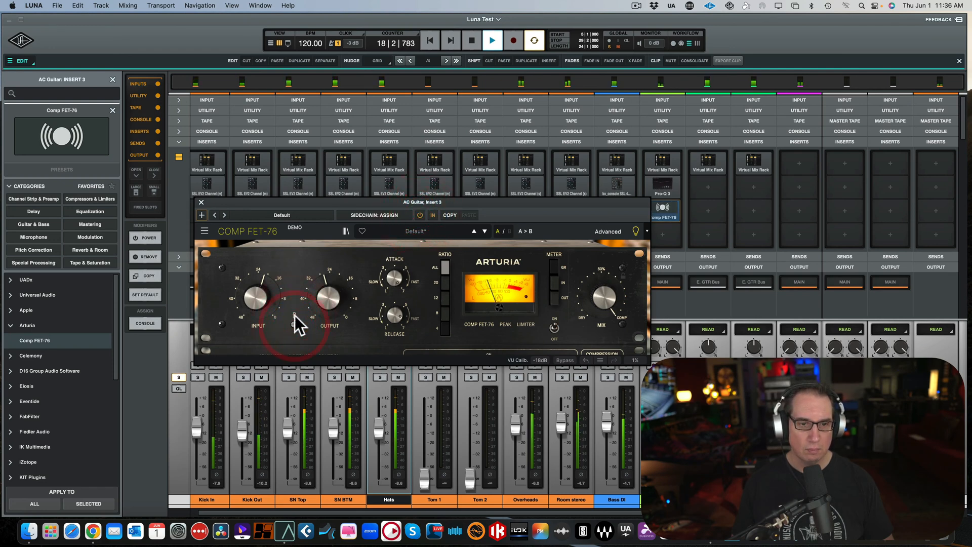
pyautogui.click(294, 316)
pyautogui.moveTo(322, 296); pyautogui.dragTo(322, 287)
pyautogui.click(419, 215)
pyautogui.click(419, 215)
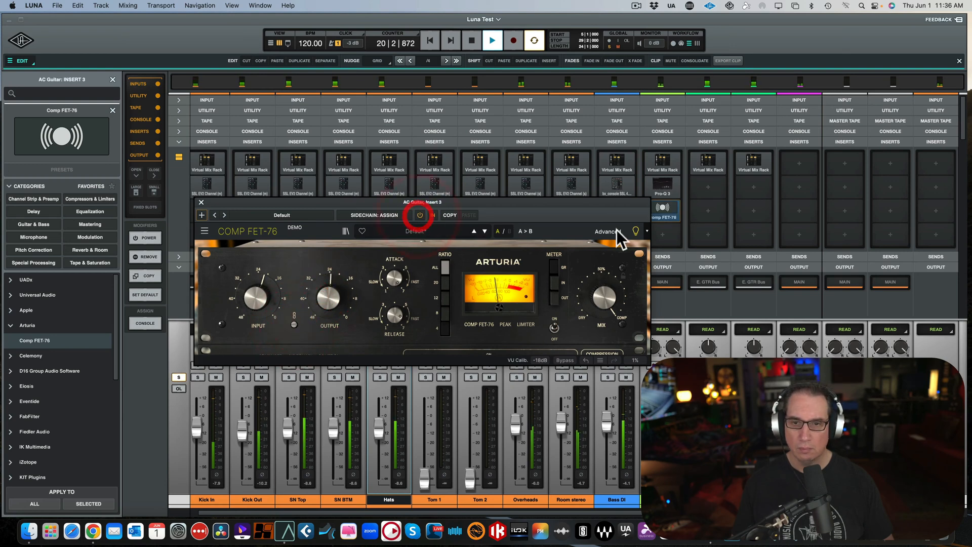
pyautogui.click(202, 202)
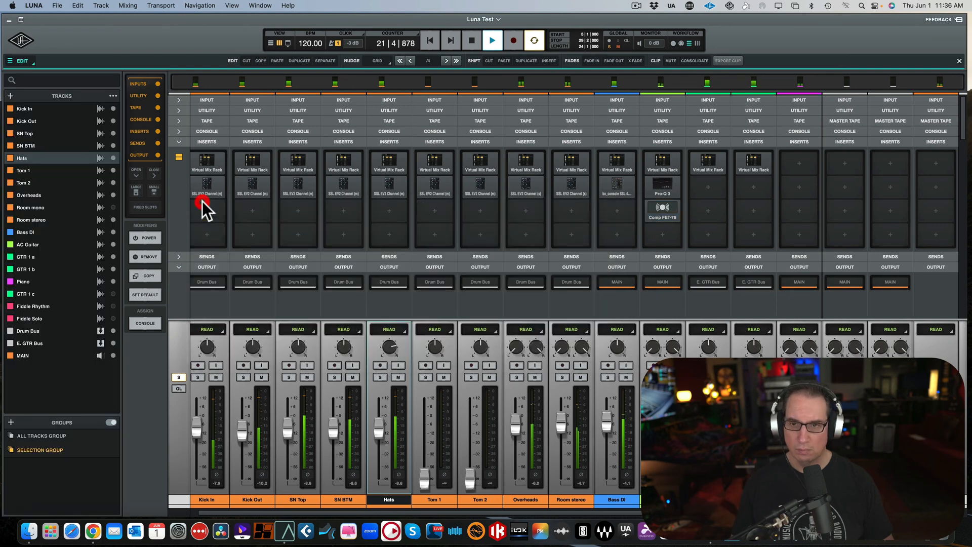
pyautogui.press('space')
# - Create a plug-in icon for AC Guitar's Comp FET-76 and close its window
pyautogui.click(662, 216)
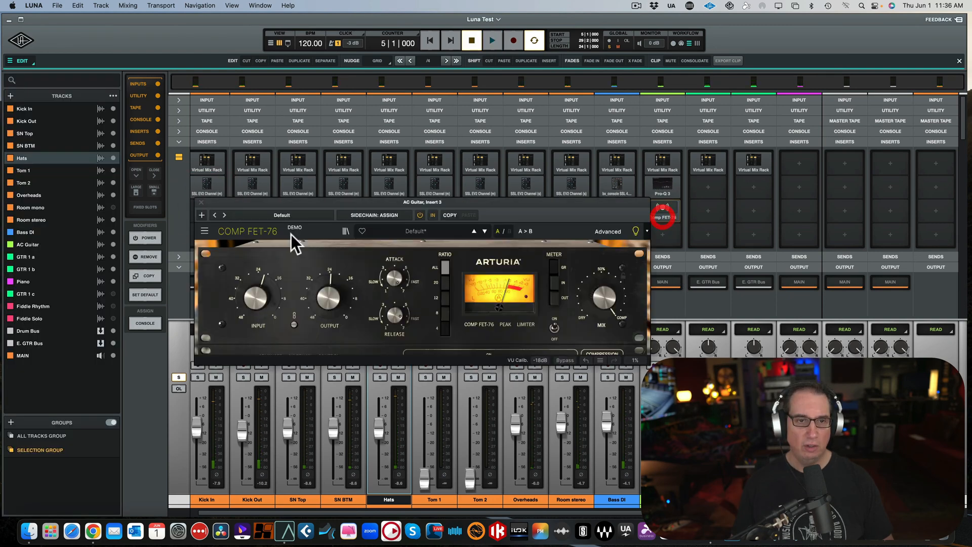
pyautogui.click(203, 216)
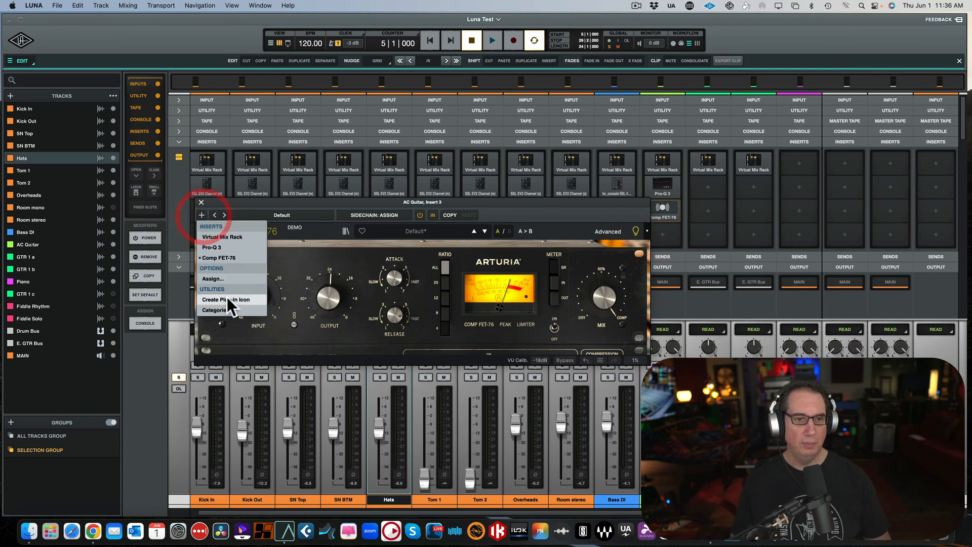
pyautogui.click(227, 297)
pyautogui.click(201, 202)
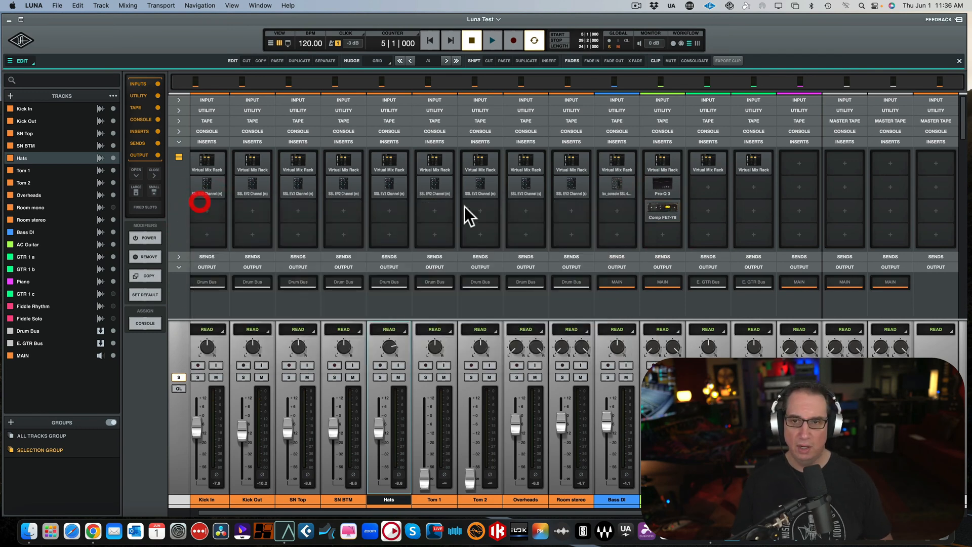
# - Move Comp FET-76 ahead of Pro-Q 3 in the AC Guitar insert chain, leaving playback stopped
pyautogui.press('space')
pyautogui.moveTo(657, 207)
pyautogui.press('space')
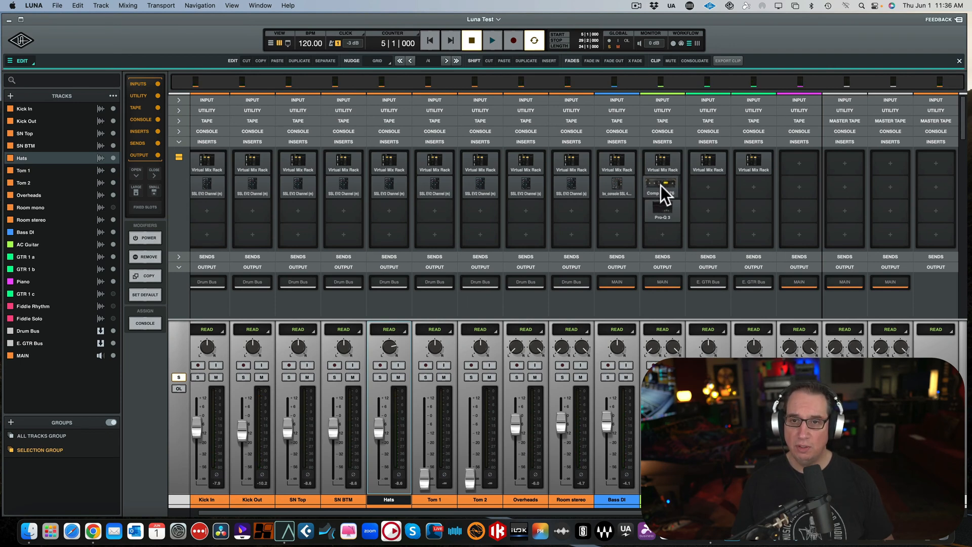
# - During playback, readjust the high shelf's frequency and gain in AC Guitar's Pro-Q 3, and close the equaliser
pyautogui.press('space')
pyautogui.click(663, 214)
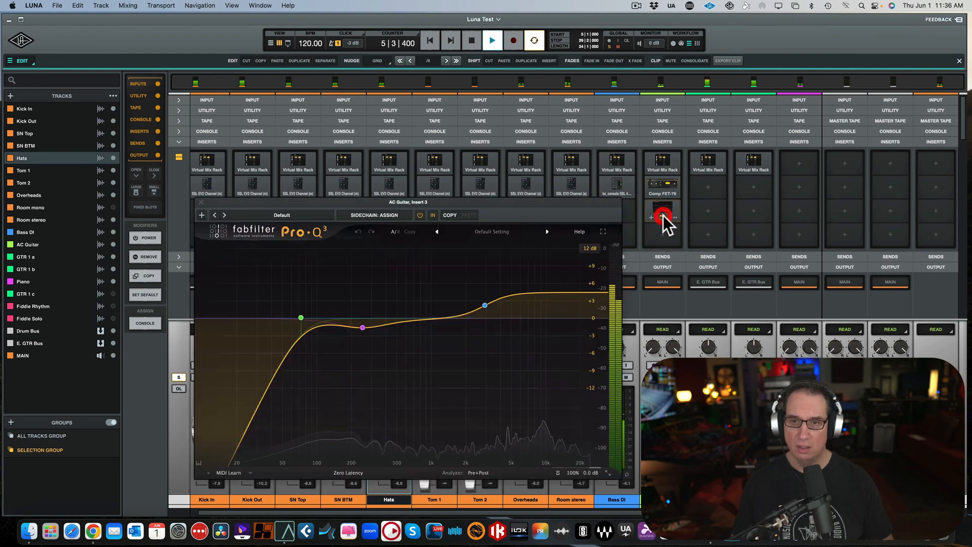
pyautogui.moveTo(484, 305); pyautogui.dragTo(415, 292)
pyautogui.click(201, 202)
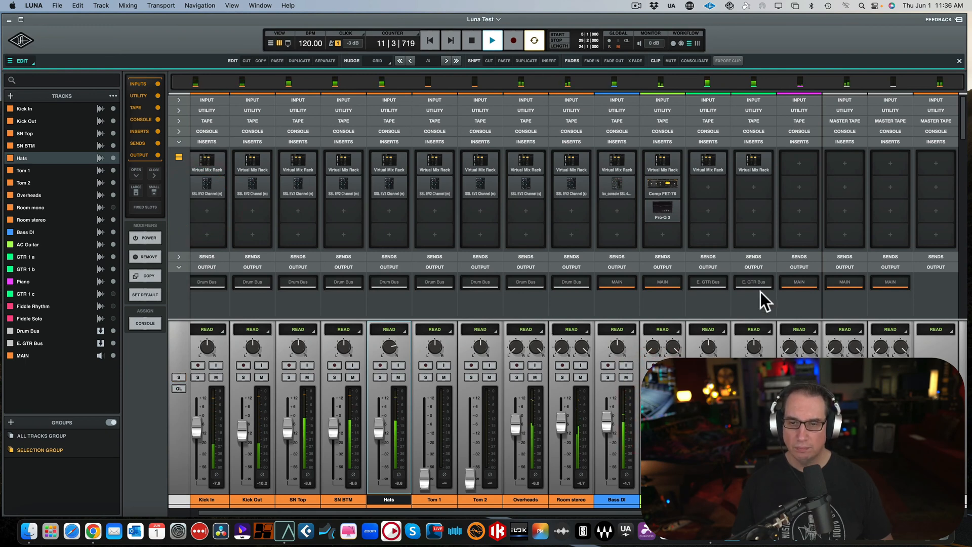
# - Restart playback and lower the Bass DI fader slightly
pyautogui.press('space')
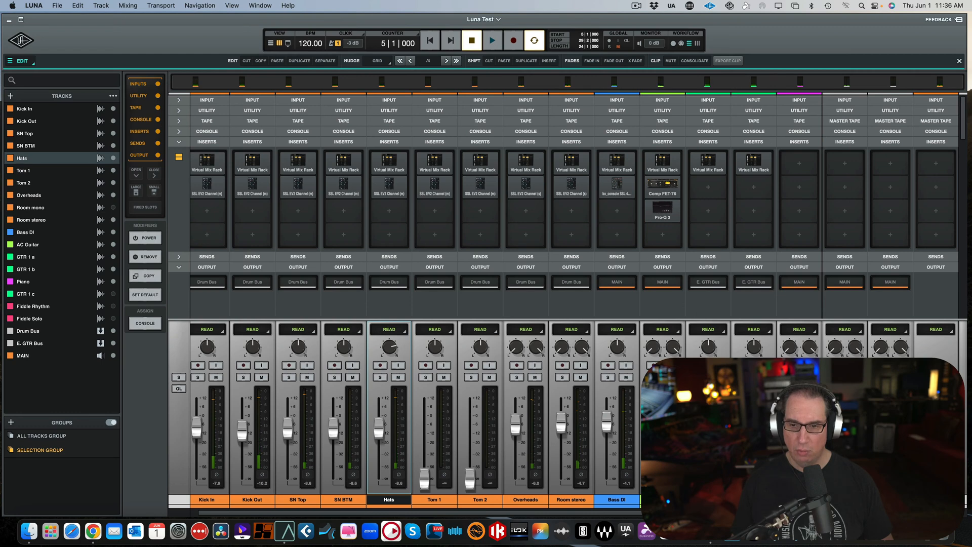
pyautogui.press('space')
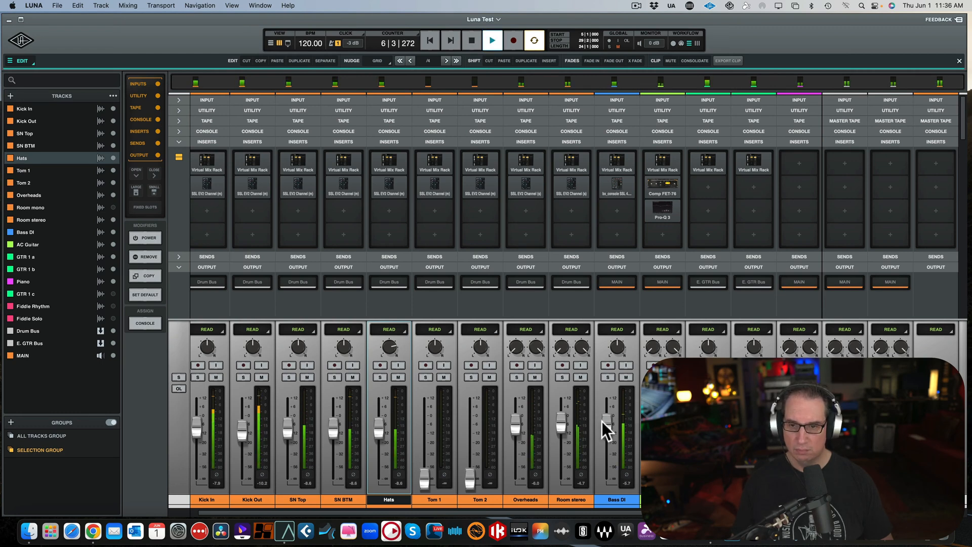
pyautogui.moveTo(602, 421); pyautogui.dragTo(603, 423)
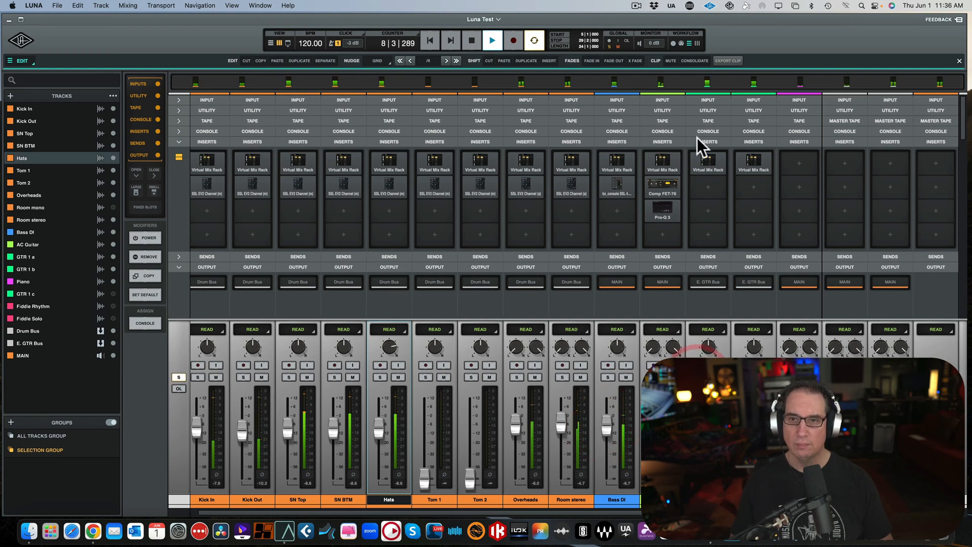
# - In GTR 1 a's Virtual Mix Rack, reset the Virtual Channel input and set the Trimmer to -4.58 dB, ending with playback stopped
pyautogui.click(706, 168)
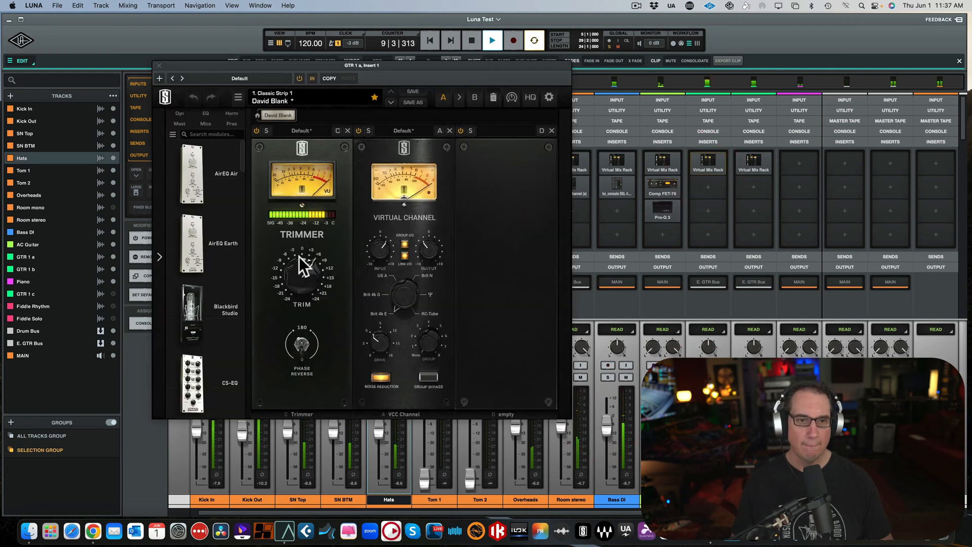
pyautogui.doubleClick(300, 273)
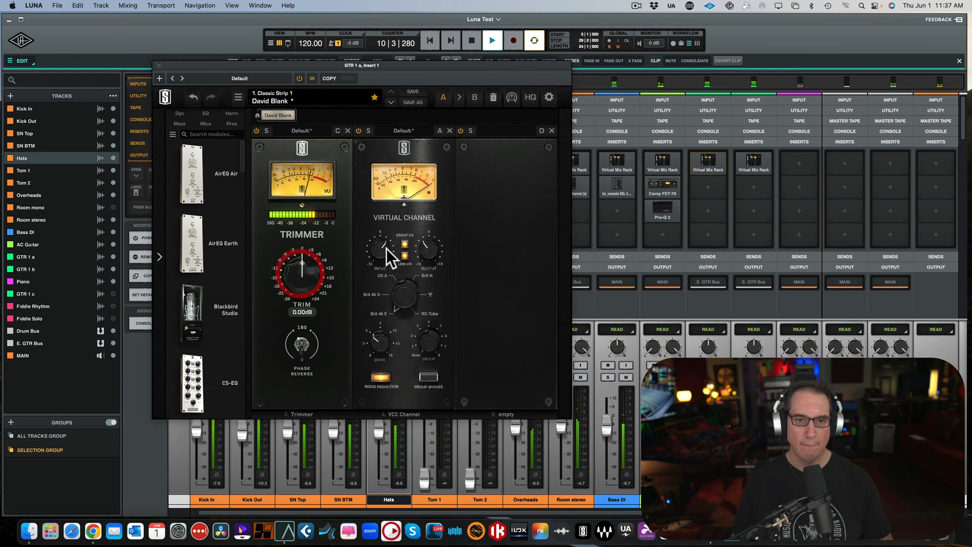
pyautogui.doubleClick(383, 251)
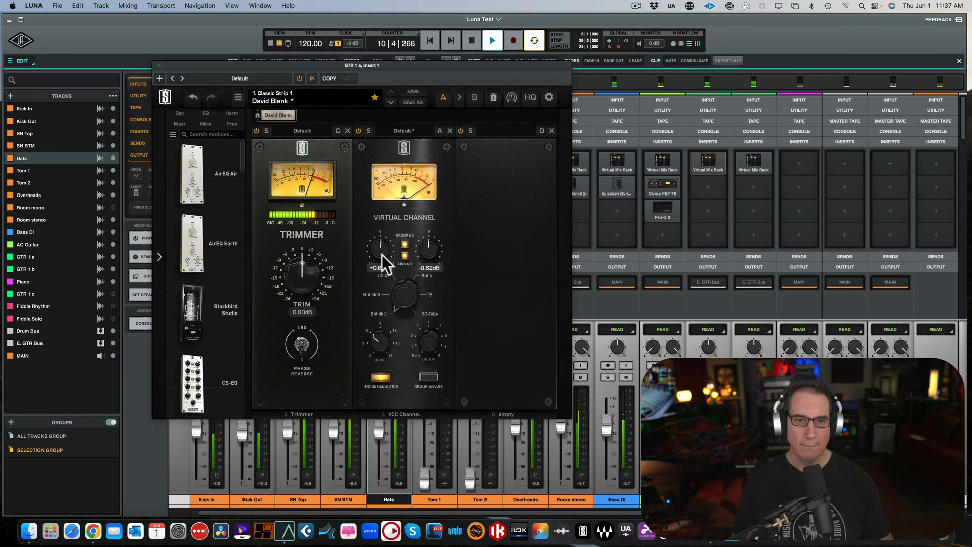
pyautogui.click(384, 384)
pyautogui.moveTo(297, 269); pyautogui.dragTo(298, 276)
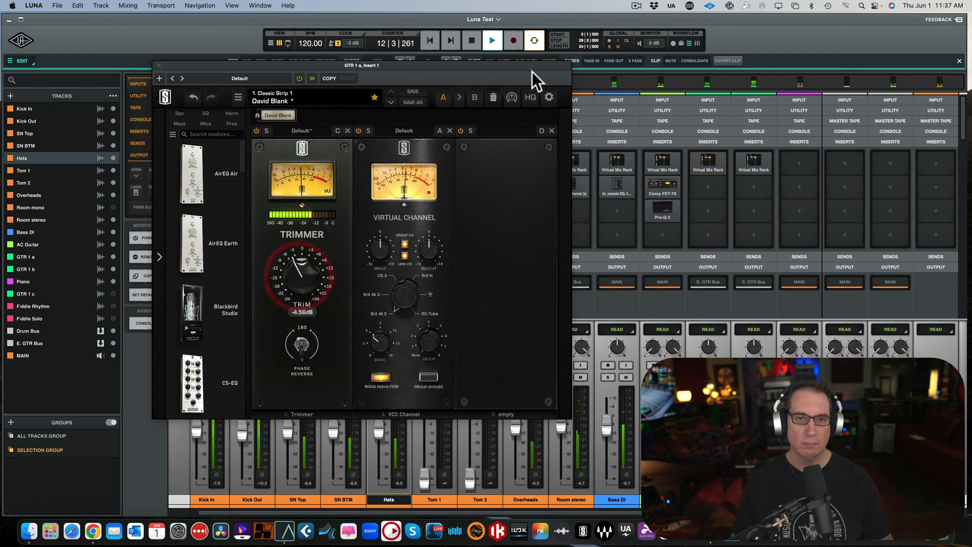
pyautogui.click(159, 65)
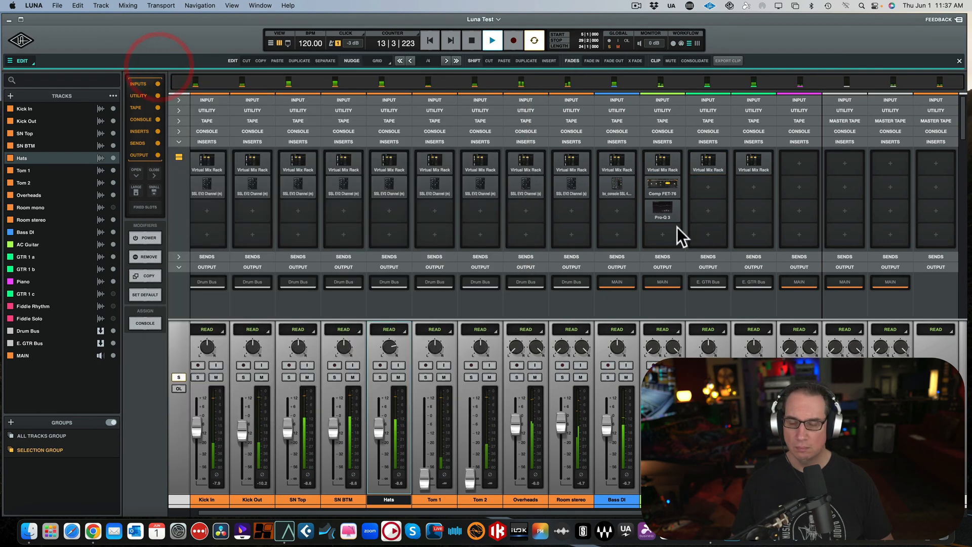
pyautogui.press('space')
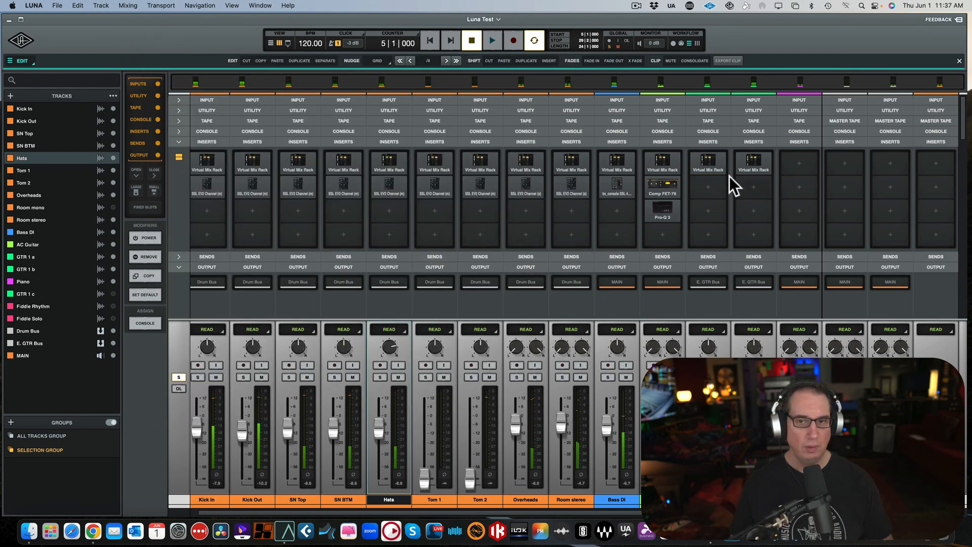
# - Load IK Multimedia's TR5 Classic EQ into the second insert slot of GTR 1 a
pyautogui.click(713, 184)
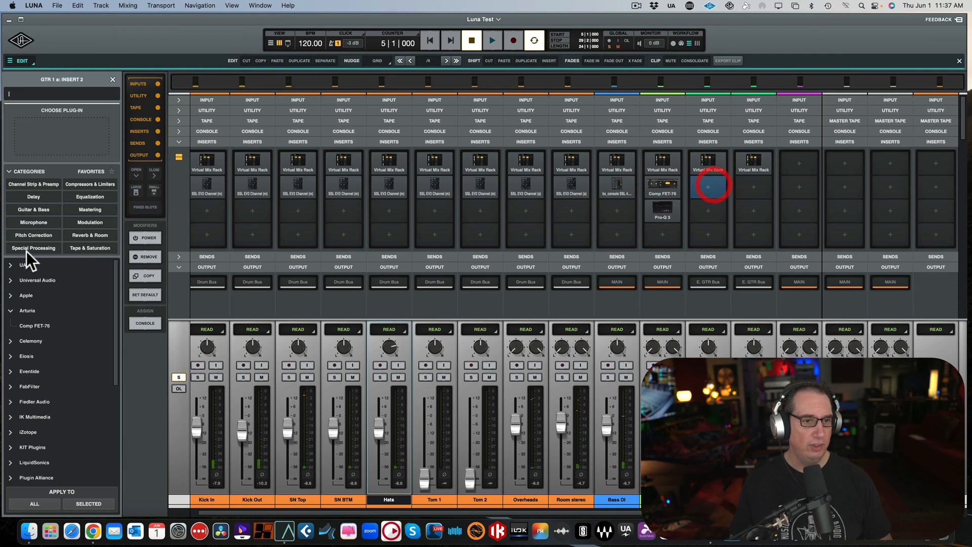
pyautogui.click(10, 310)
pyautogui.scroll(-1, 17, 335)
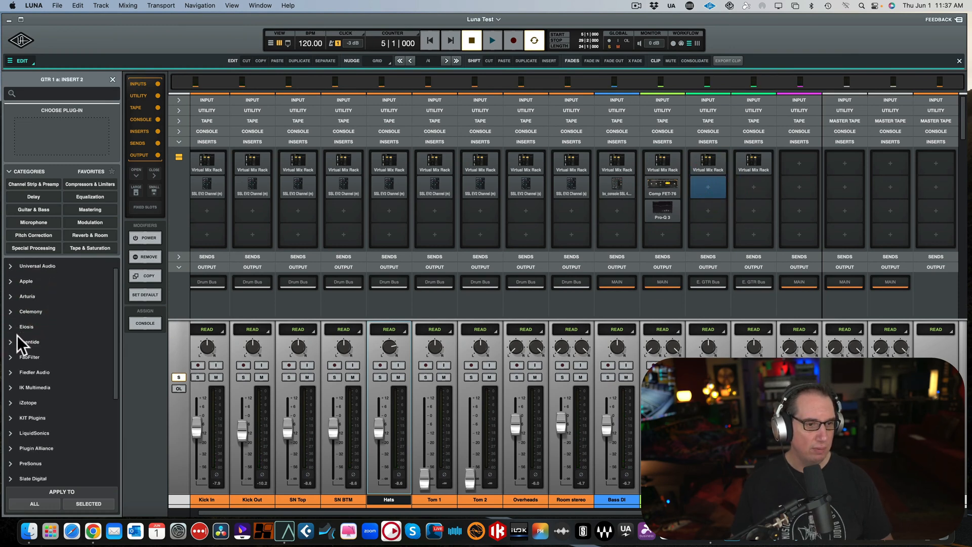
pyautogui.scroll(-2, 17, 335)
pyautogui.click(10, 356)
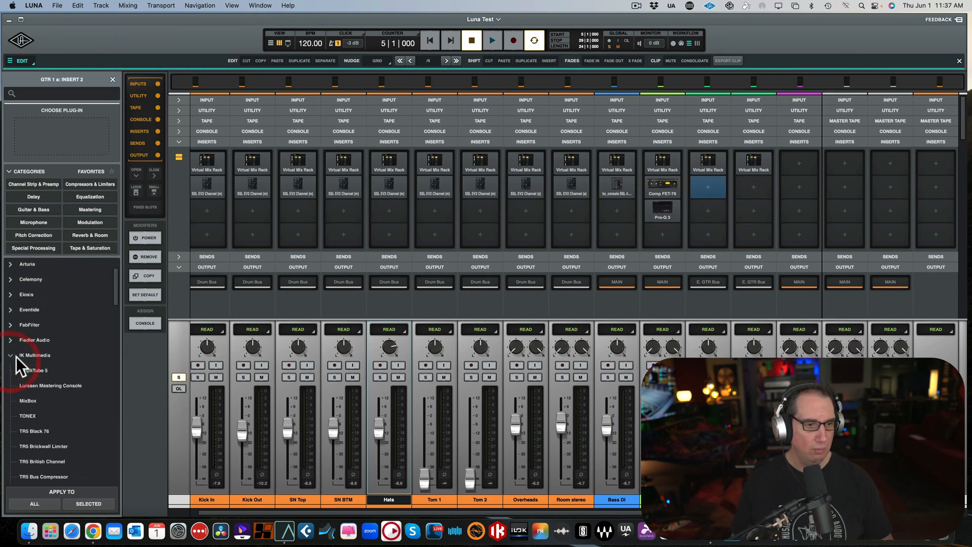
pyautogui.scroll(-3, 16, 357)
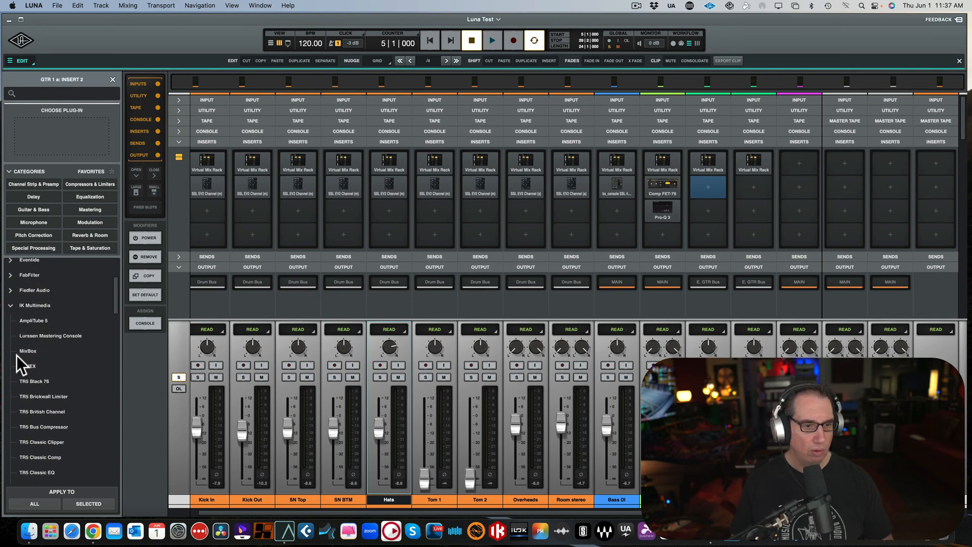
pyautogui.scroll(-1, 17, 355)
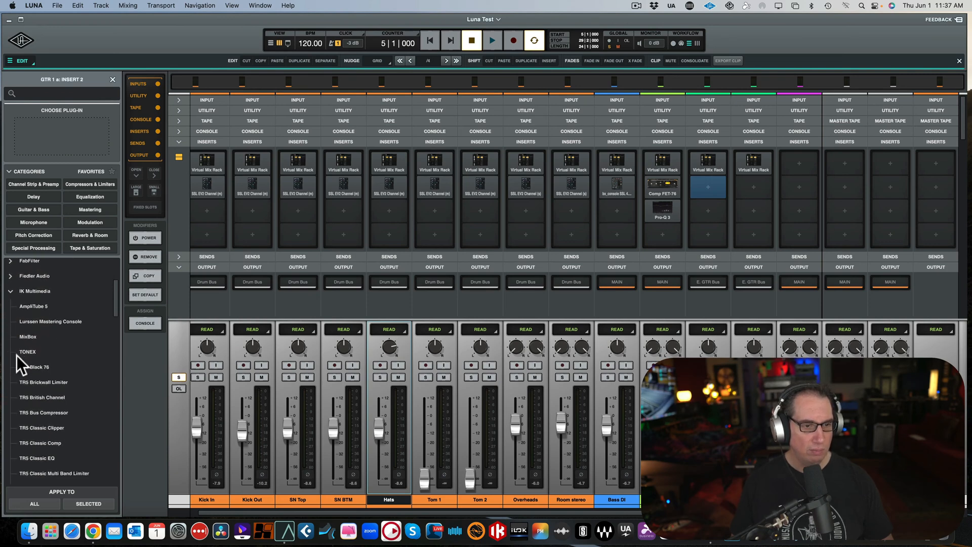
pyautogui.click(33, 455)
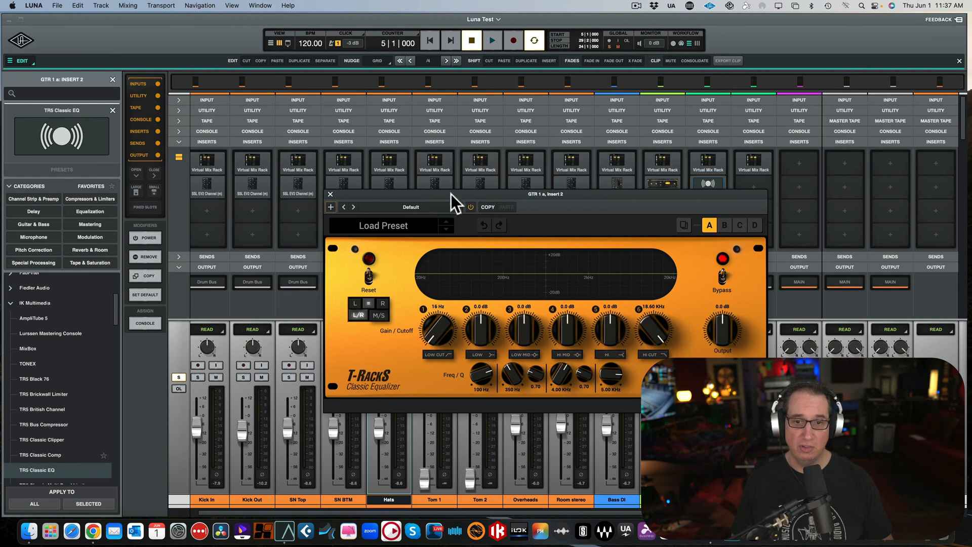
# - Reposition the TR5 Classic EQ window and create a plug-in icon for it
pyautogui.moveTo(456, 192); pyautogui.dragTo(357, 202)
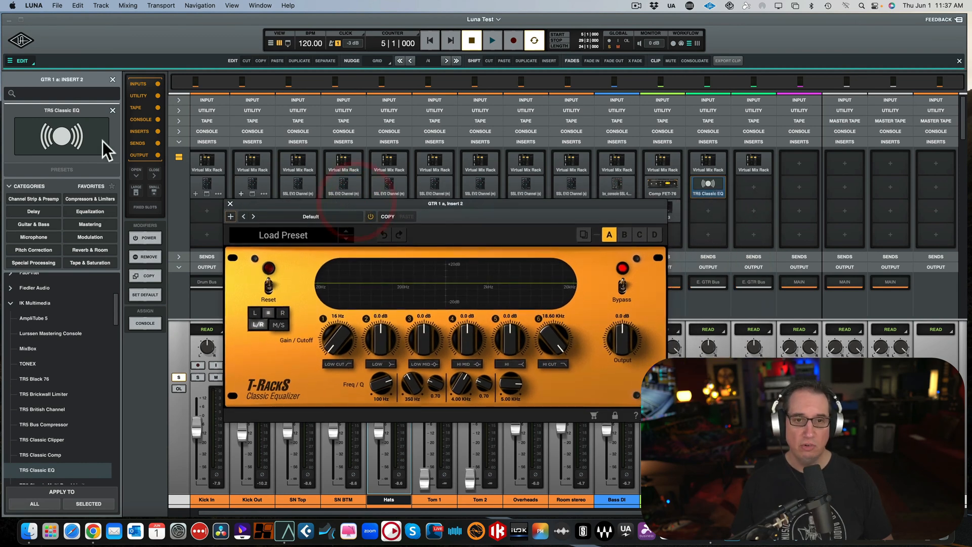
pyautogui.click(230, 216)
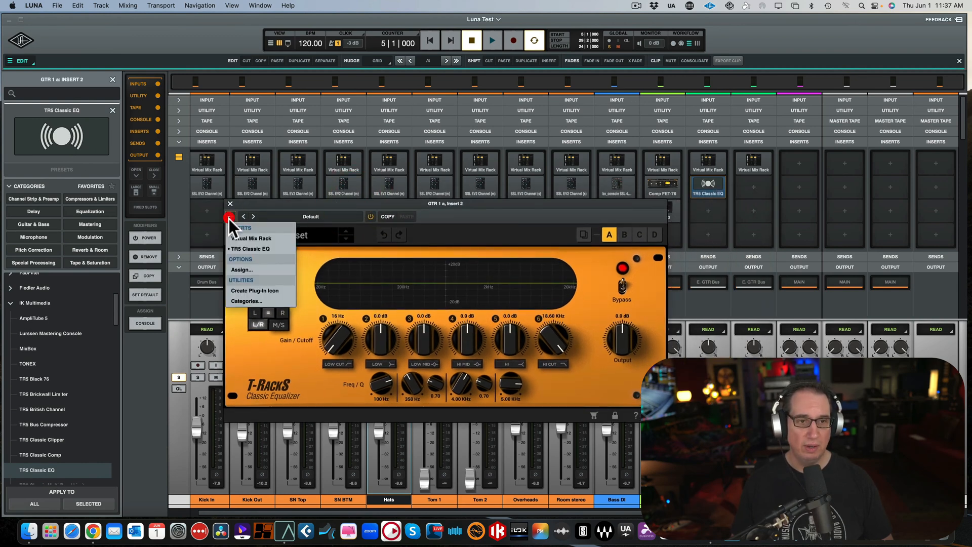
pyautogui.click(233, 284)
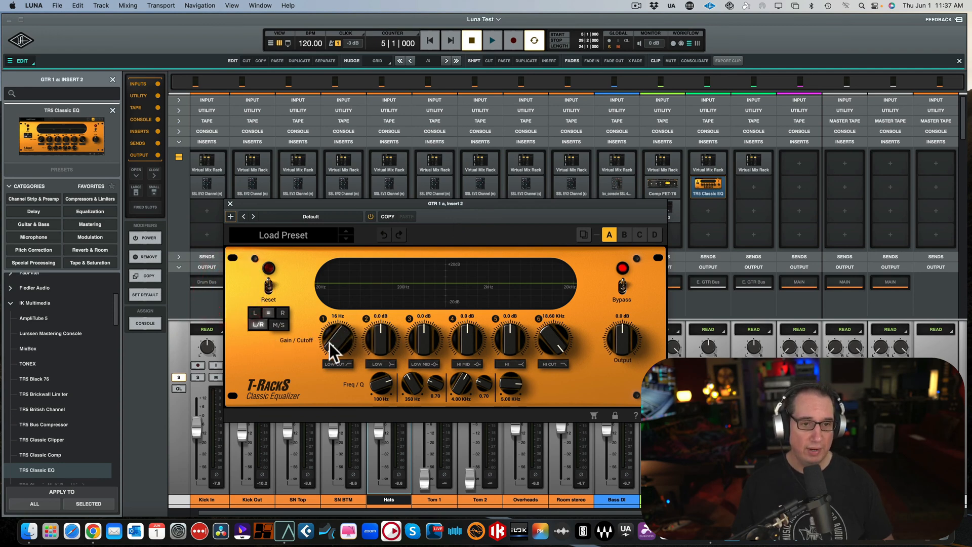
# - With playback running, set the TR5 Classic EQ's low cut on GTR 1 a to 128 Hz and enable that band
pyautogui.press('space')
pyautogui.moveTo(330, 341); pyautogui.dragTo(287, 295)
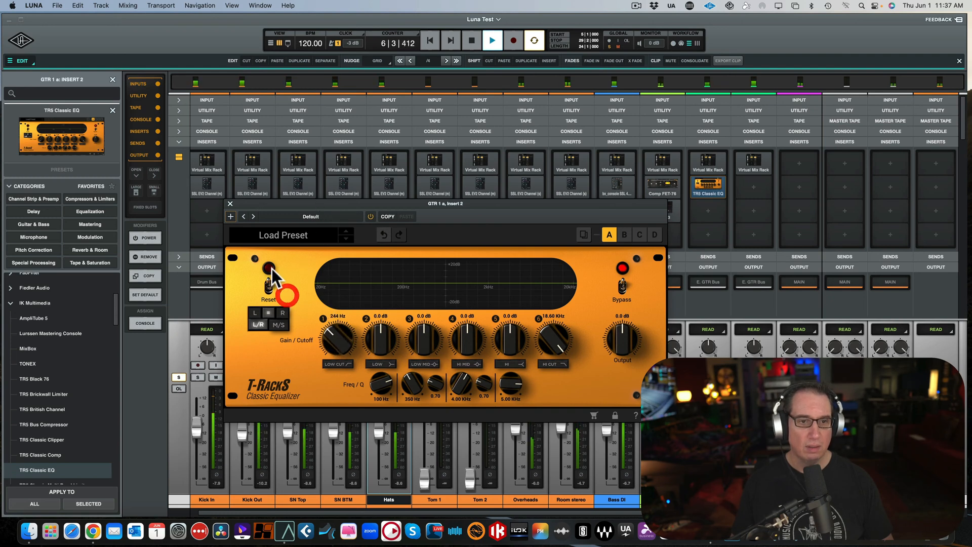
pyautogui.click(270, 275)
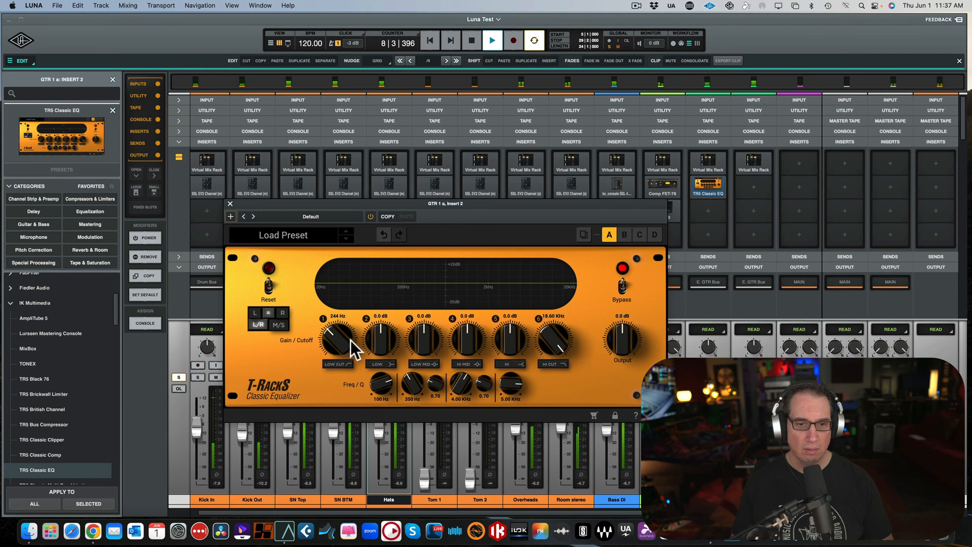
pyautogui.moveTo(322, 320); pyautogui.dragTo(336, 343)
pyautogui.click(336, 362)
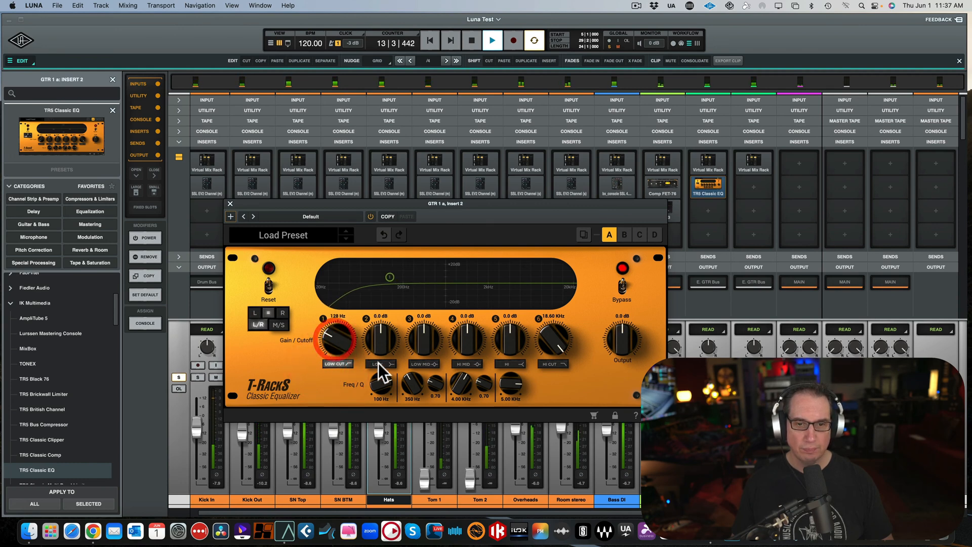
# - Enable the Classic EQ's high shelf band and boost it by 7.5 dB at about 3.65 kHz
pyautogui.click(506, 363)
pyautogui.moveTo(526, 278); pyautogui.dragTo(509, 272)
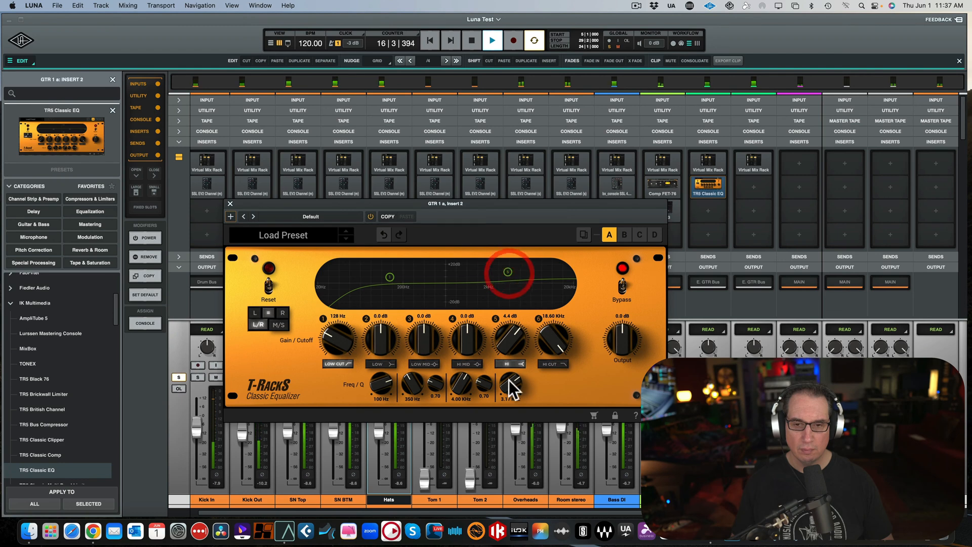
pyautogui.moveTo(510, 377); pyautogui.dragTo(512, 373)
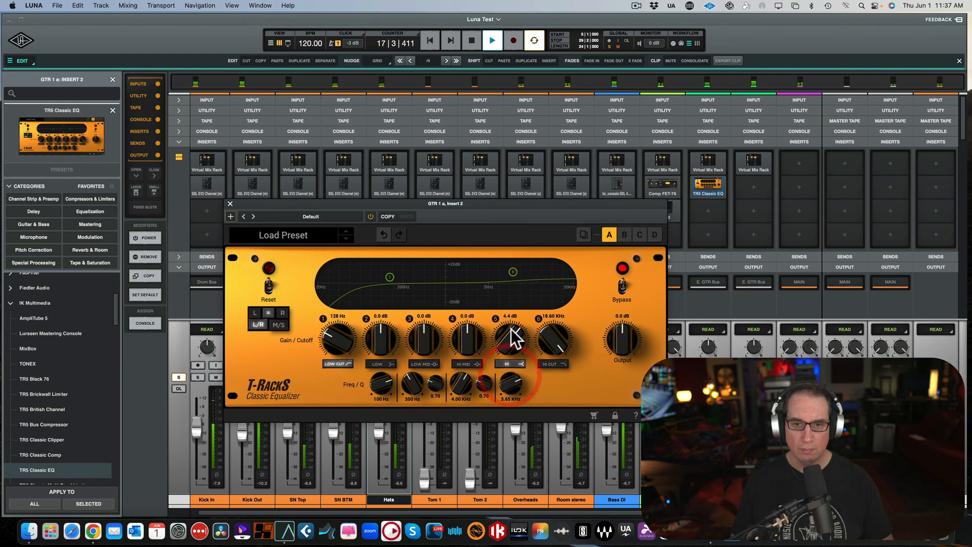
pyautogui.click(515, 363)
pyautogui.click(513, 362)
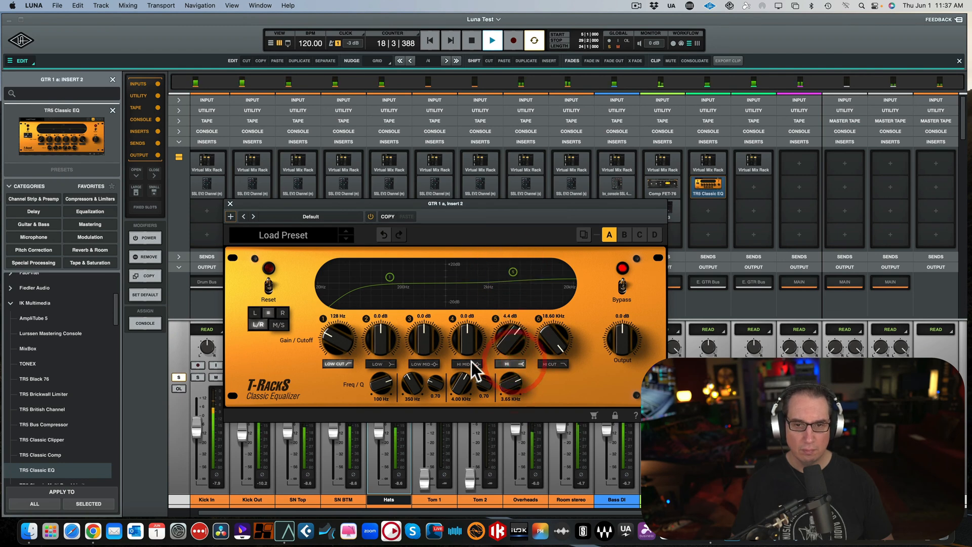
pyautogui.moveTo(508, 327); pyautogui.dragTo(516, 316)
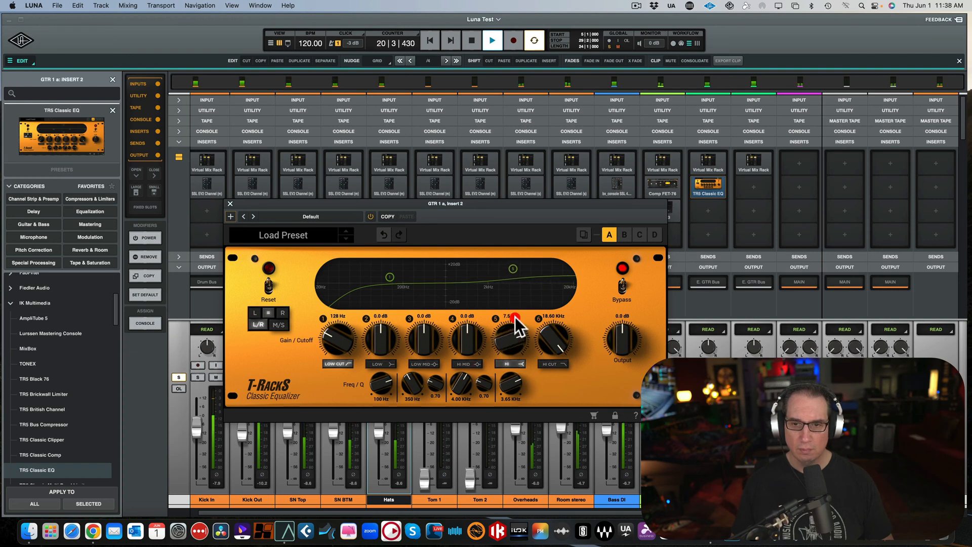
# - Compare GTR 1 a with the Classic EQ bypassed and active, closing the EQ window and stopping playback when done
pyautogui.click(623, 287)
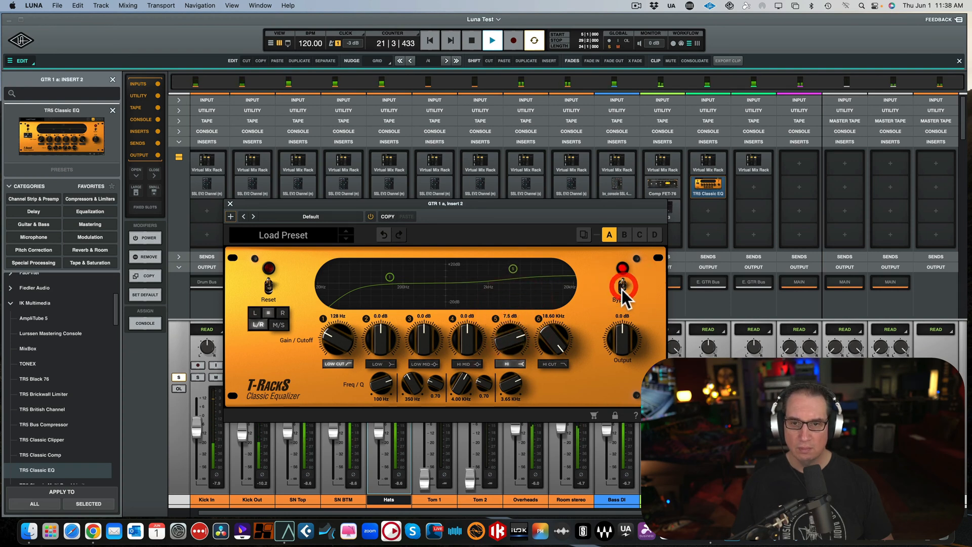
pyautogui.click(623, 289)
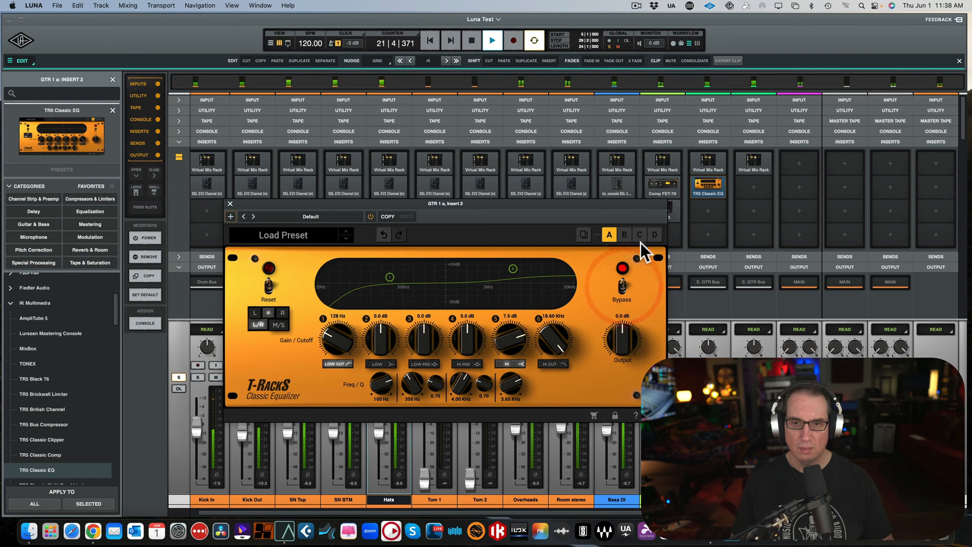
pyautogui.click(230, 203)
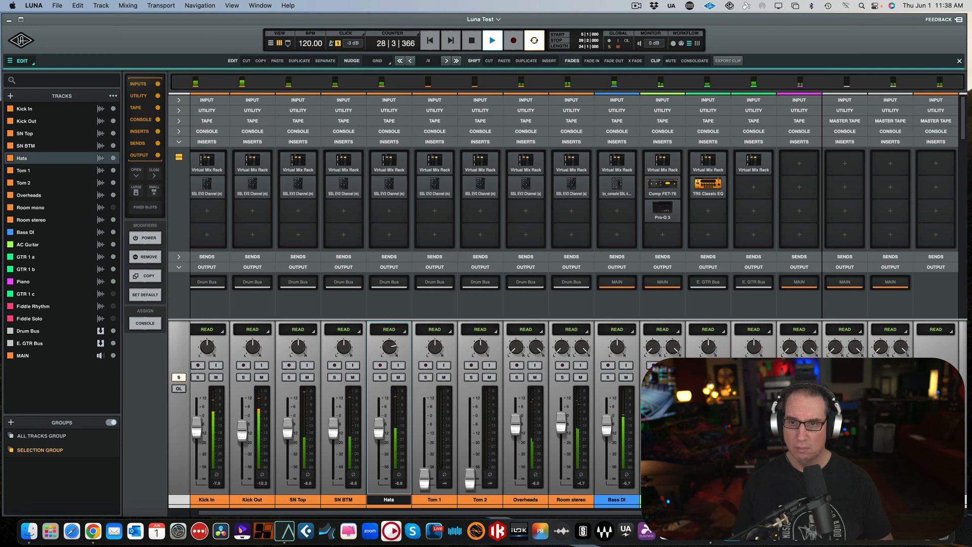
pyautogui.press('space')
# - Load KIT Plugins' KIT BB N73 into the second insert slot of GTR 1 b
pyautogui.click(755, 190)
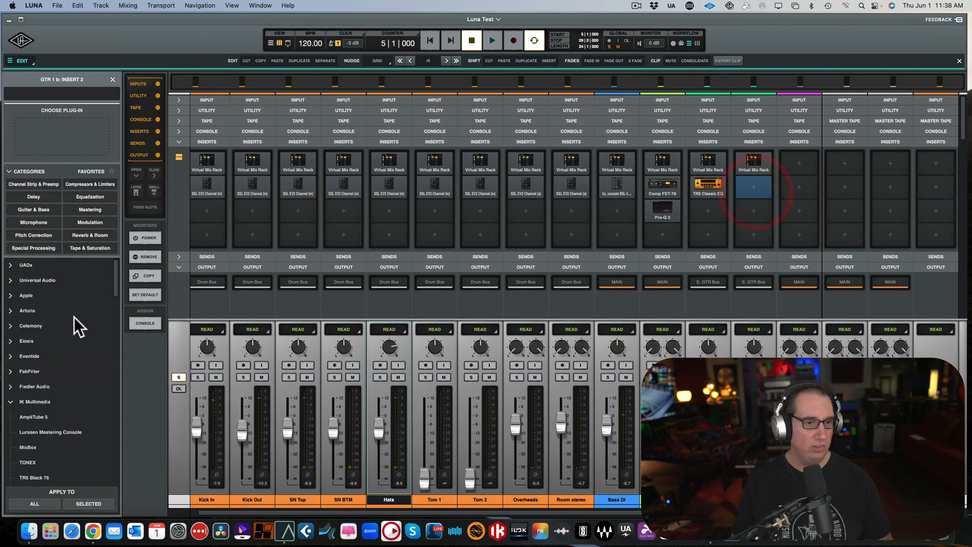
pyautogui.click(9, 403)
pyautogui.scroll(-3, 8, 379)
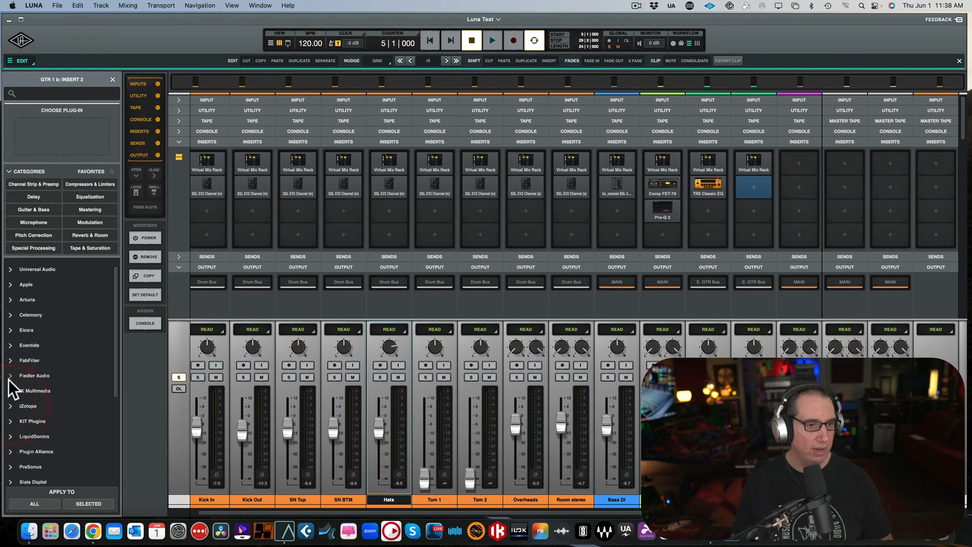
pyautogui.scroll(-2, 9, 378)
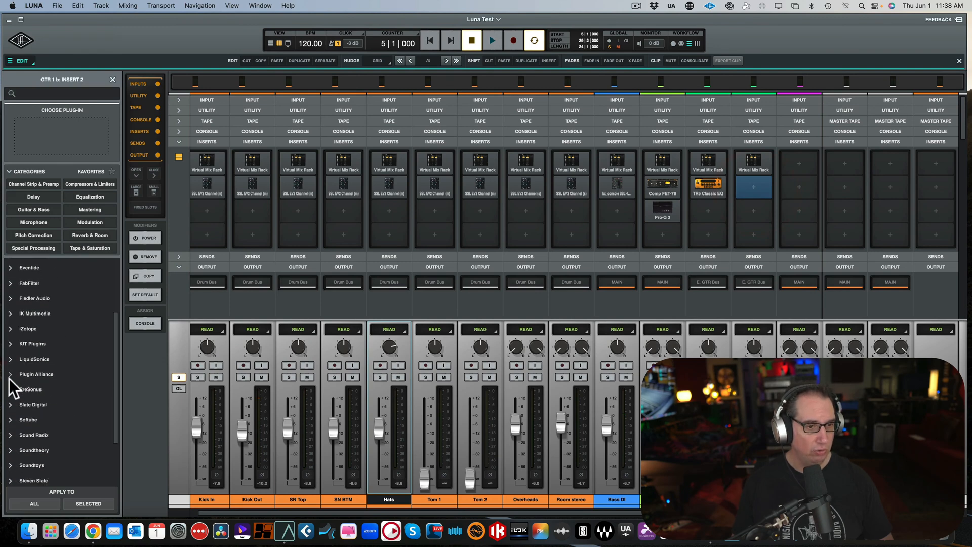
pyautogui.scroll(-1, 9, 378)
pyautogui.click(8, 364)
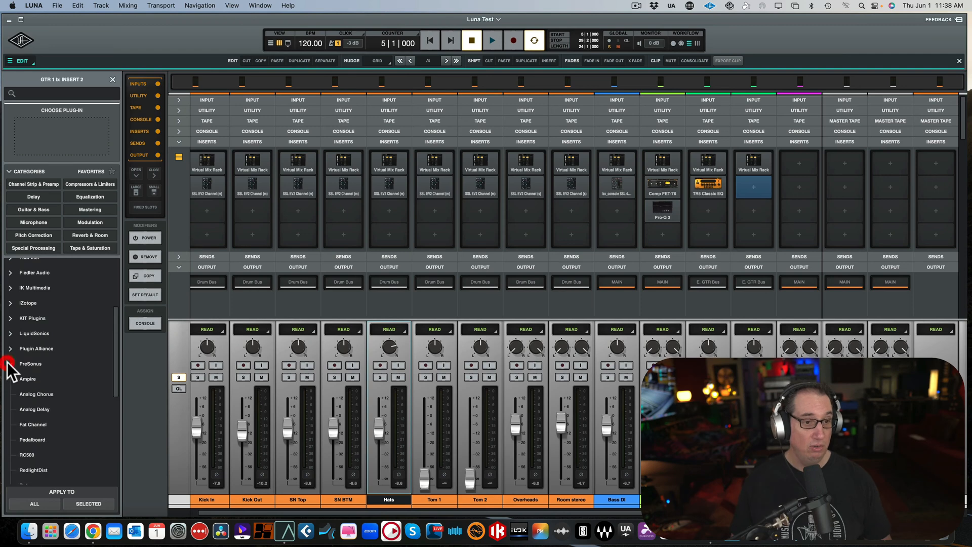
pyautogui.click(8, 364)
pyautogui.scroll(-3, 54, 402)
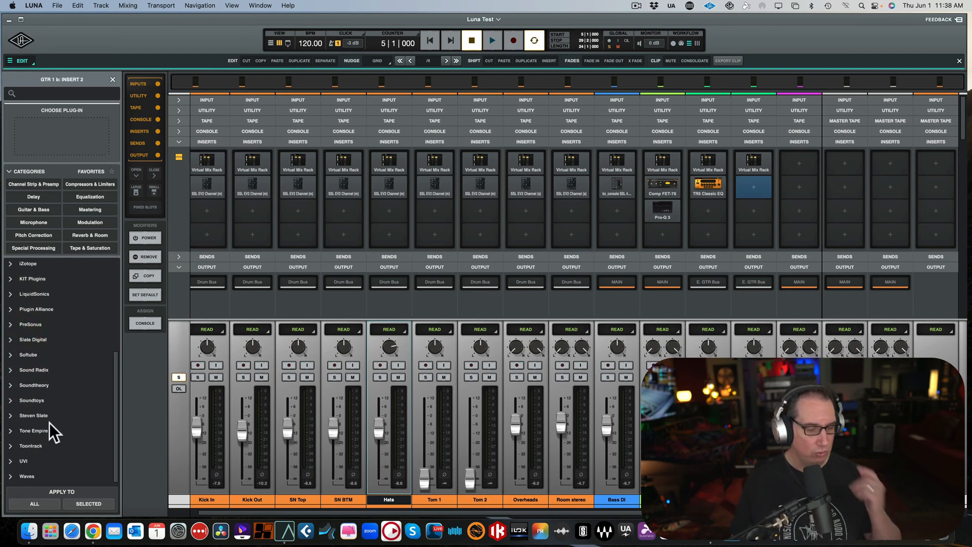
pyautogui.click(12, 354)
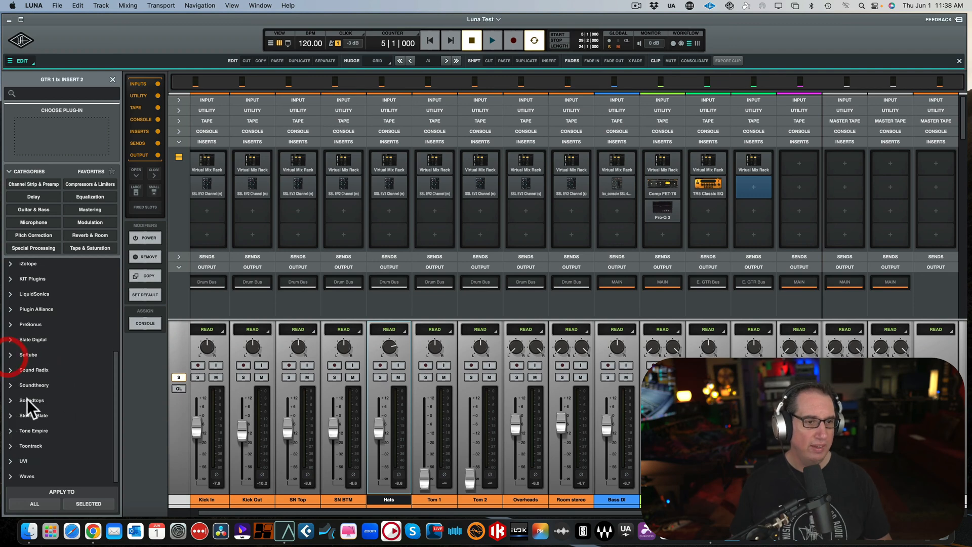
pyautogui.click(10, 354)
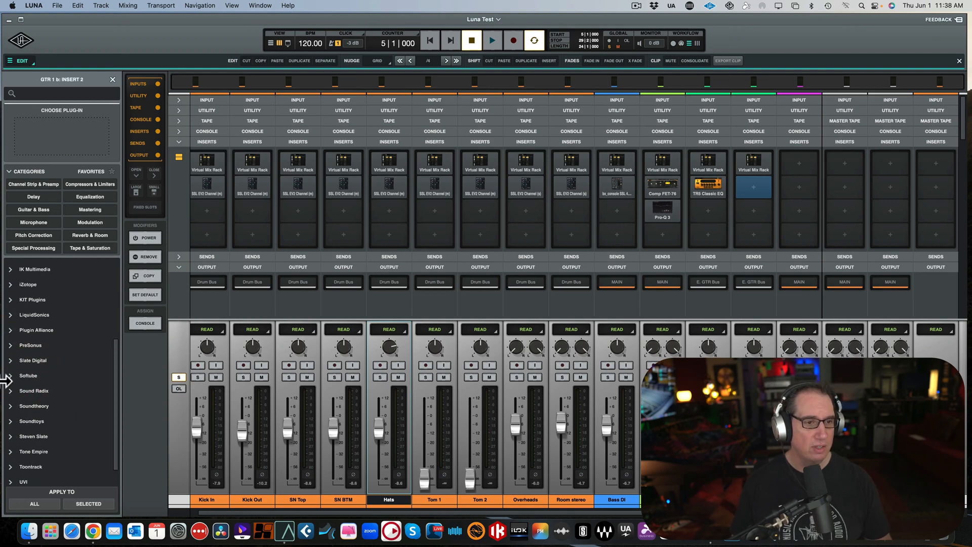
pyautogui.scroll(1, 28, 374)
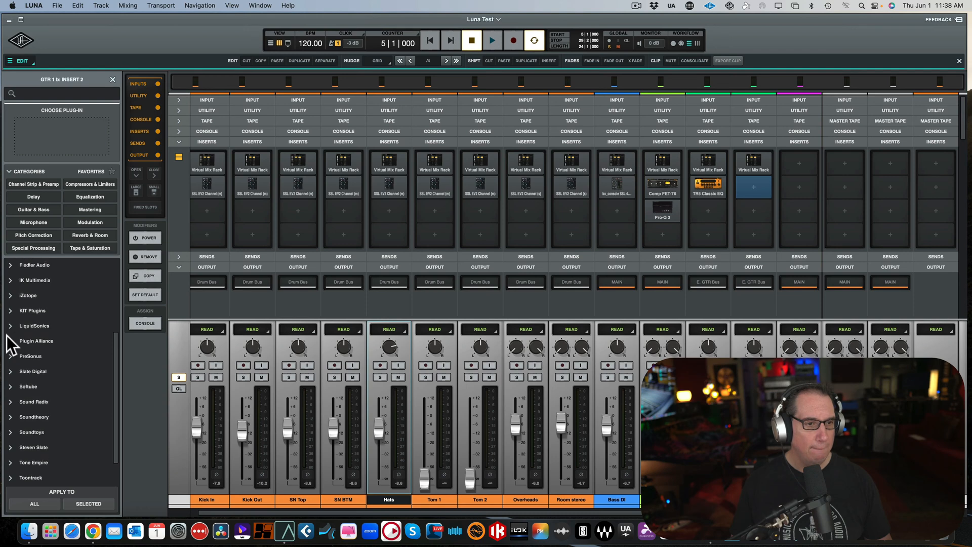
pyautogui.scroll(5, 13, 346)
pyautogui.click(10, 336)
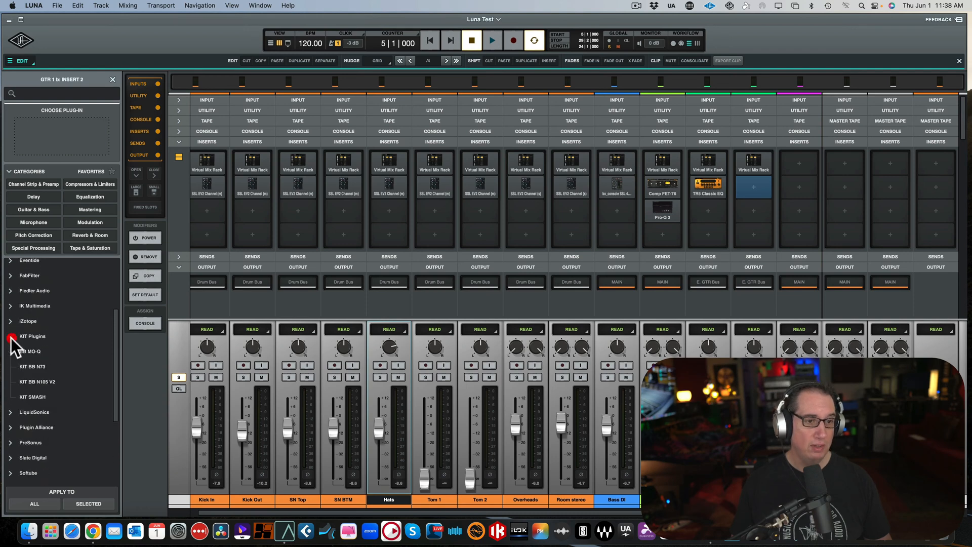
pyautogui.scroll(-1, 45, 360)
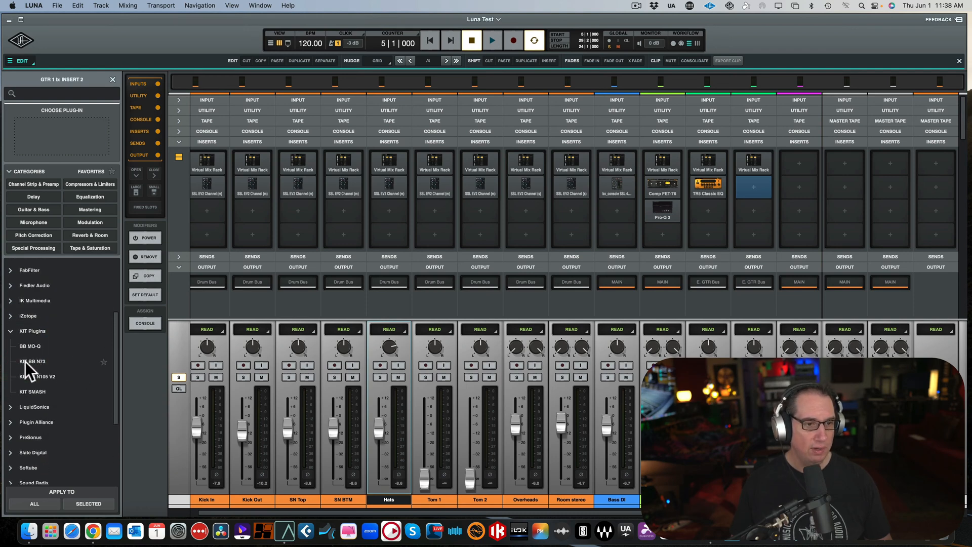
pyautogui.click(25, 361)
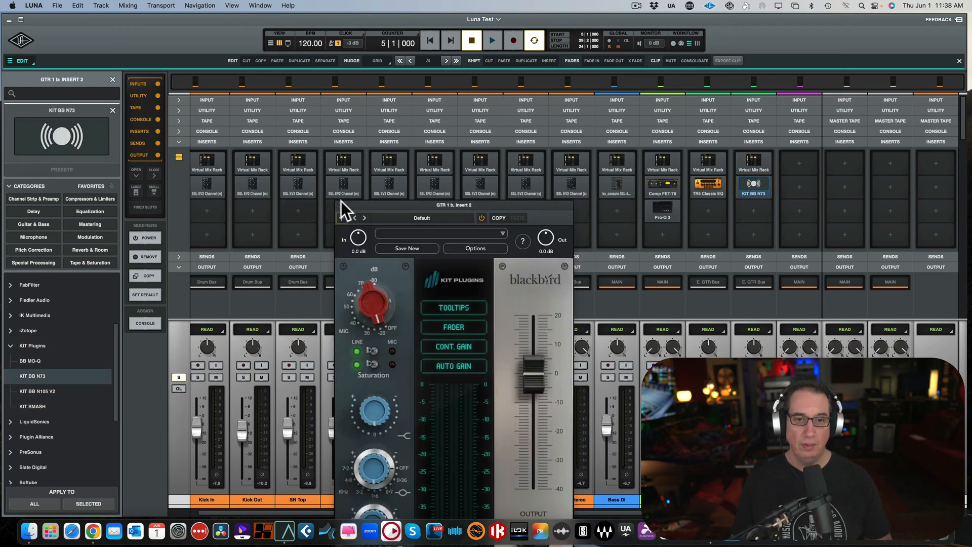
# - Reposition the KIT BB N73 window and create a plug-in icon for it
pyautogui.moveTo(368, 202); pyautogui.dragTo(313, 48)
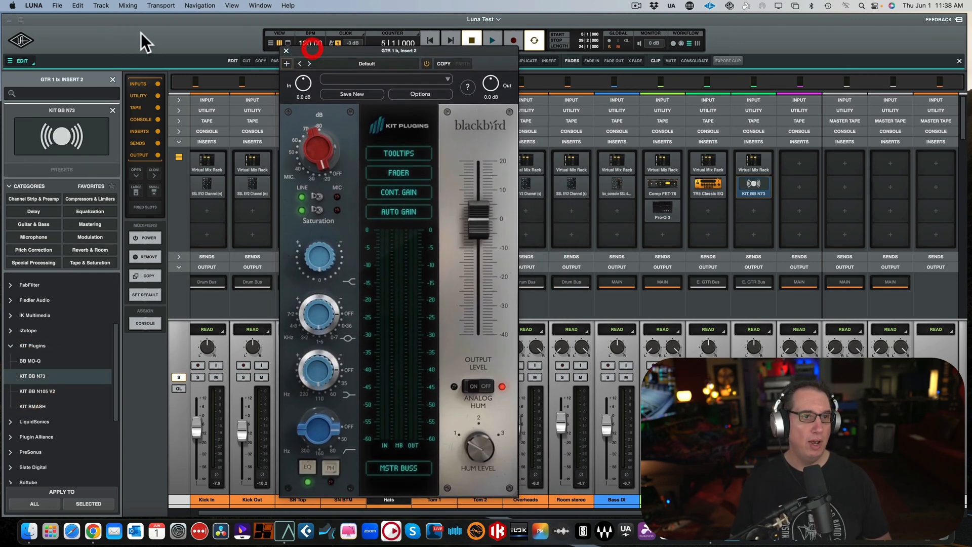
pyautogui.click(286, 63)
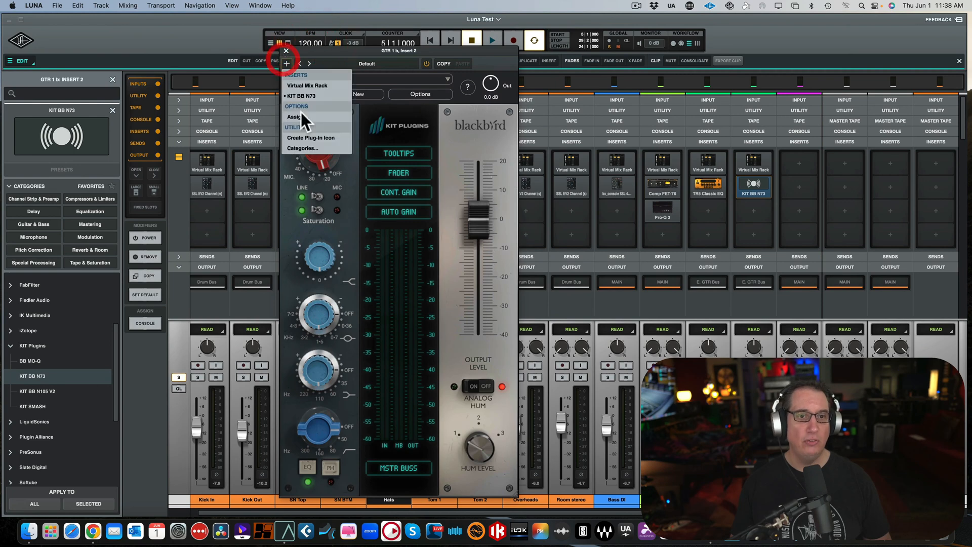
pyautogui.click(295, 139)
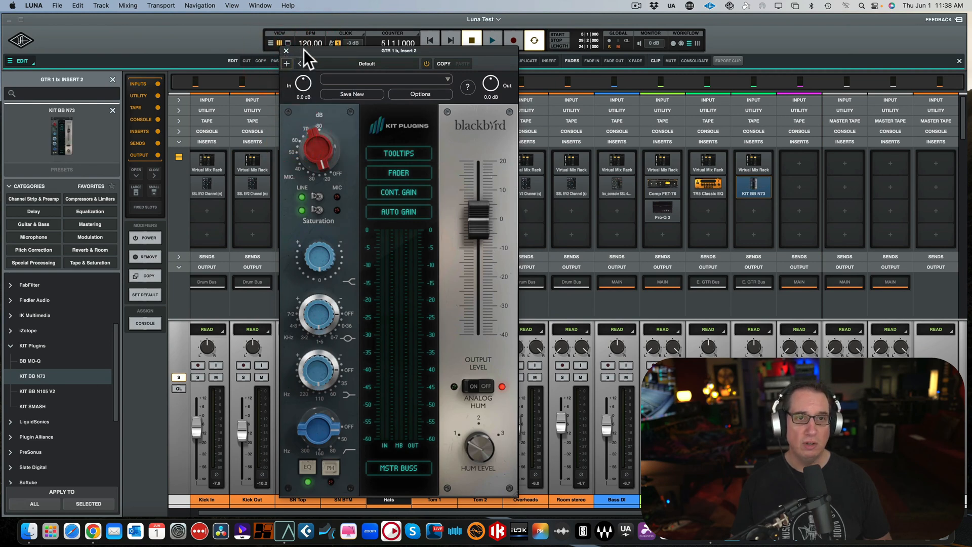
pyautogui.moveTo(304, 49); pyautogui.dragTo(213, 27)
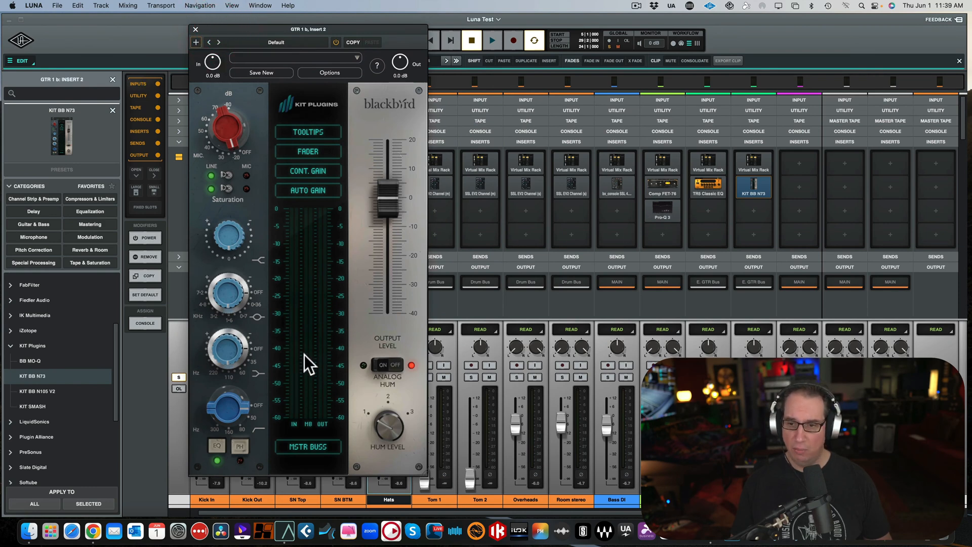
# - During playback, adjust the KIT BB N73's high-pass filter and high-frequency gain, and switch its analog hum on
pyautogui.press('space')
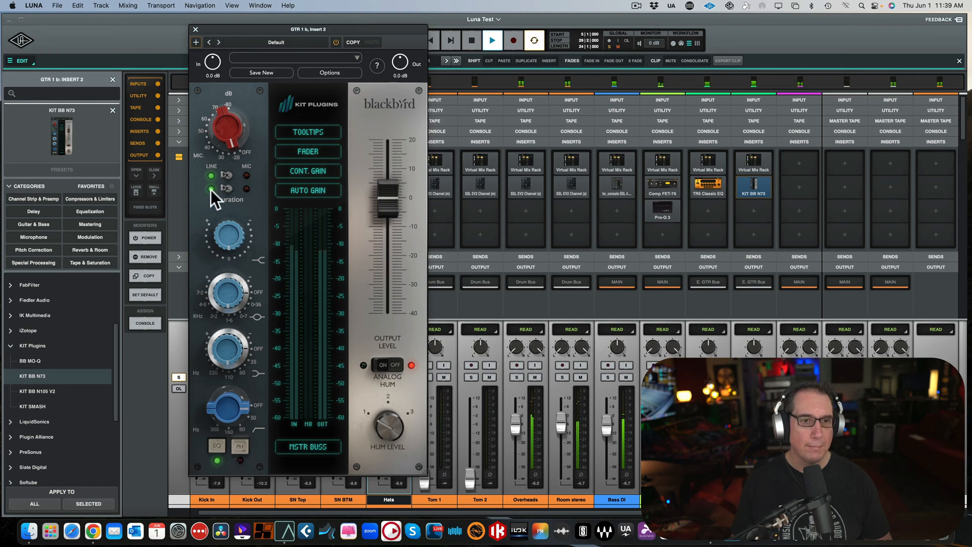
pyautogui.moveTo(227, 406); pyautogui.dragTo(239, 385)
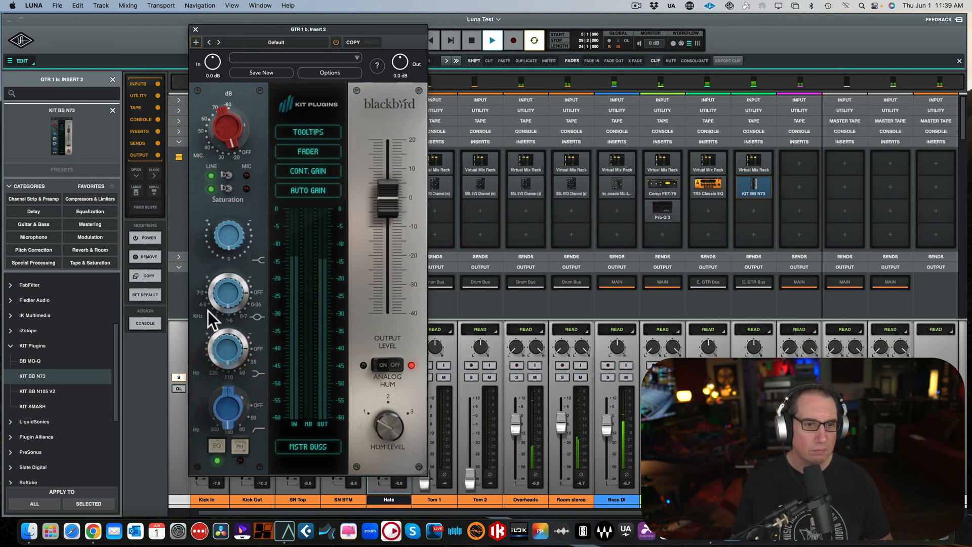
pyautogui.moveTo(214, 298); pyautogui.dragTo(217, 233)
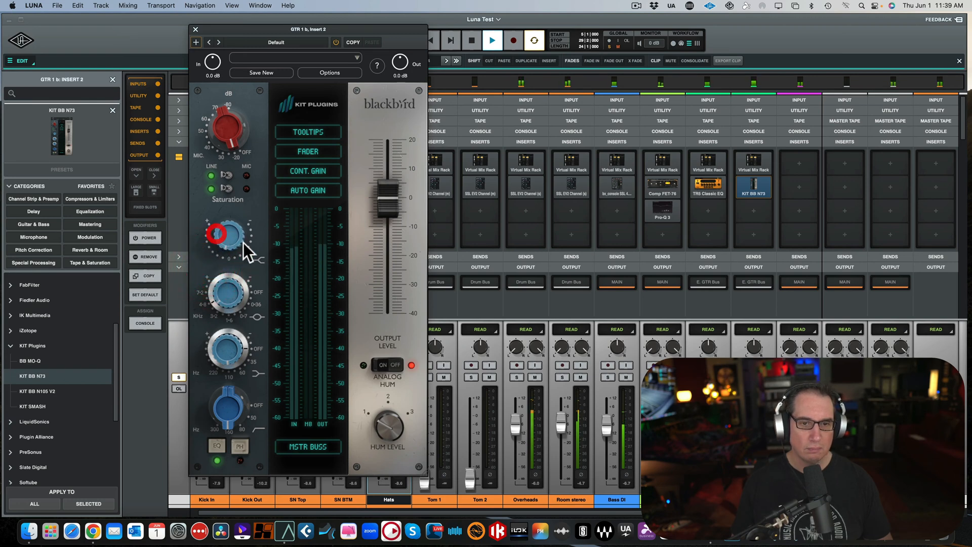
pyautogui.click(380, 365)
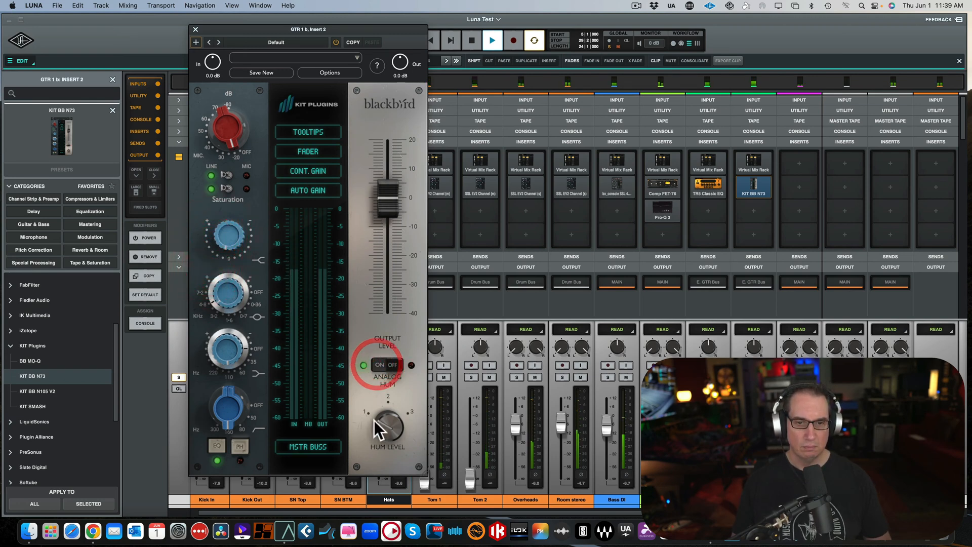
# - Compare the KIT BB N73 bypassed and active, and lower its output level fader slightly, closing the plug-in window when done
pyautogui.click(336, 42)
pyautogui.click(336, 42)
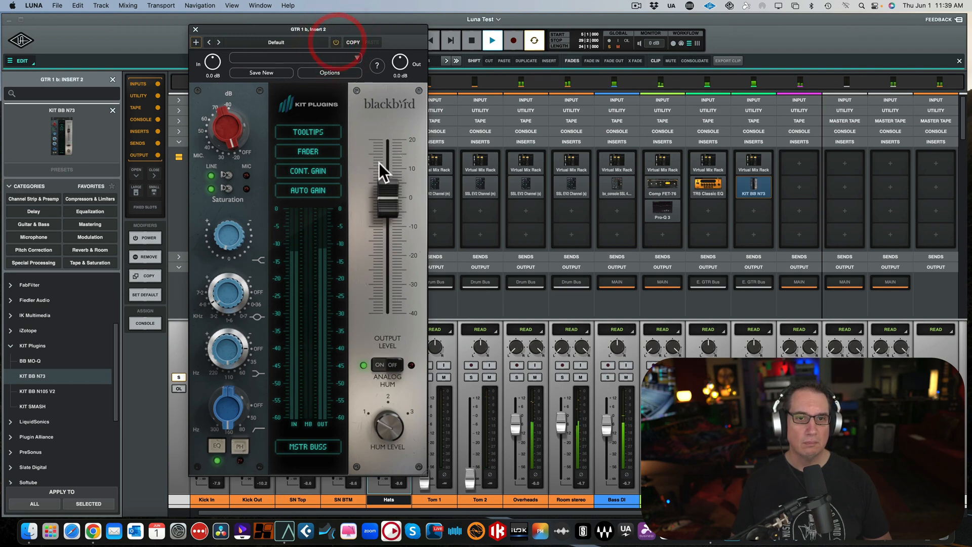
pyautogui.click(384, 198)
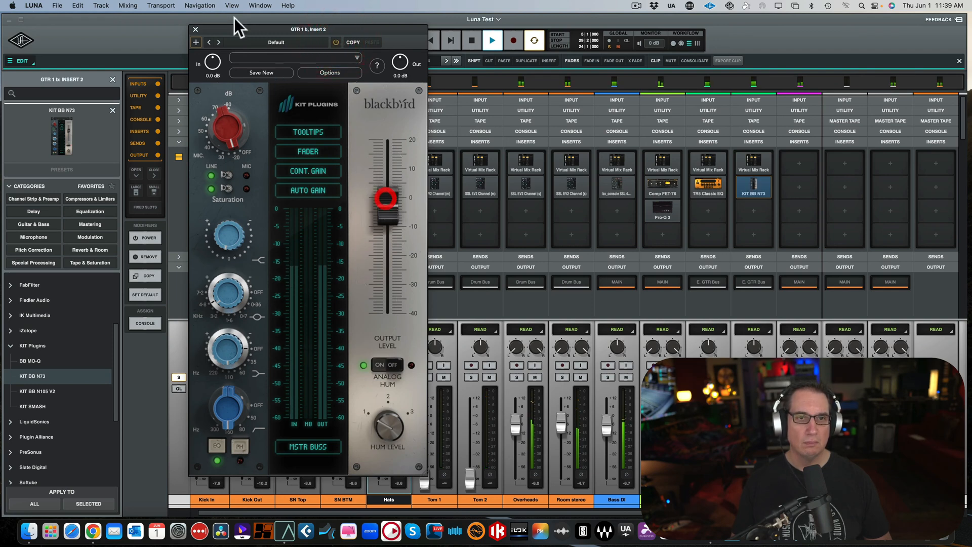
pyautogui.click(195, 28)
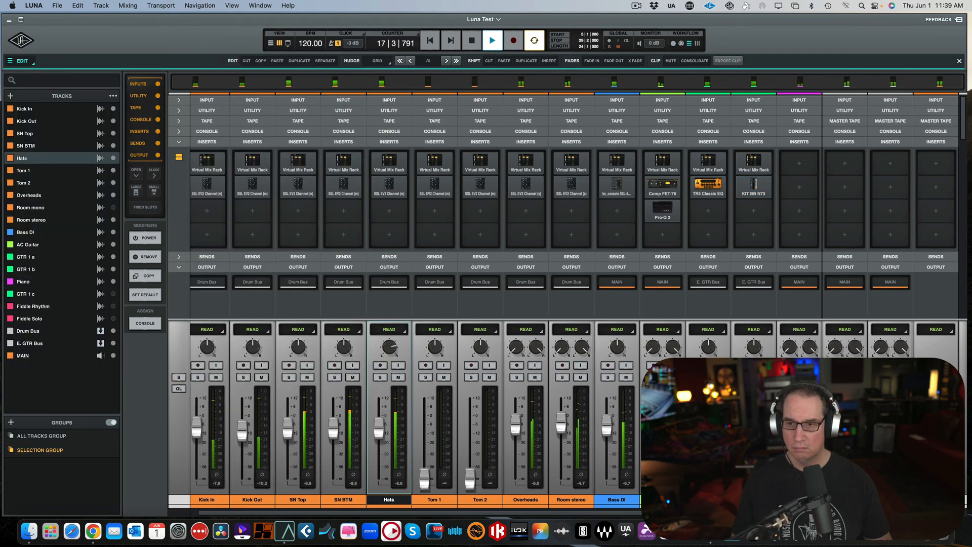
# - Take GTR 1 b out of solo and pan it right and GTR 1 a left, ending with playback stopped
pyautogui.click(743, 377)
pyautogui.moveTo(749, 291); pyautogui.dragTo(747, 248)
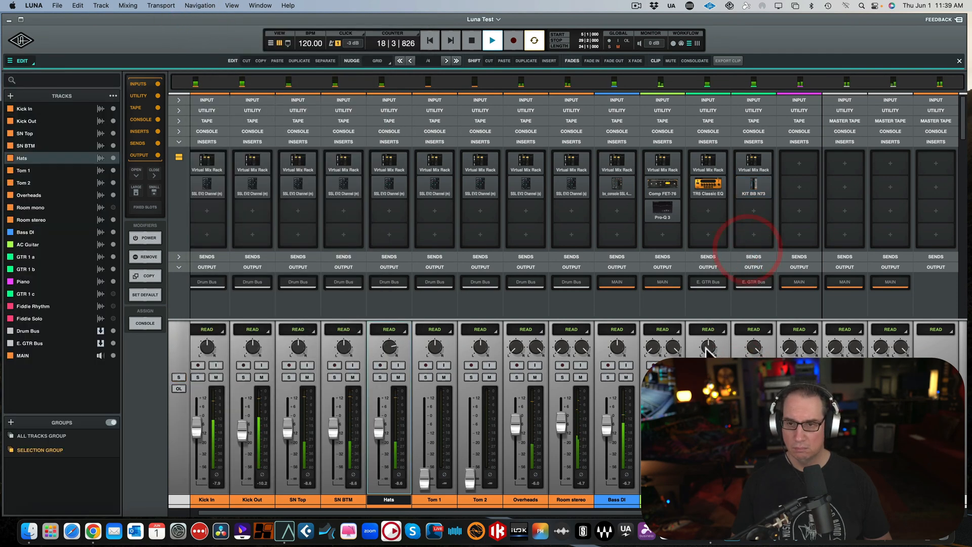
pyautogui.moveTo(706, 347); pyautogui.dragTo(706, 445)
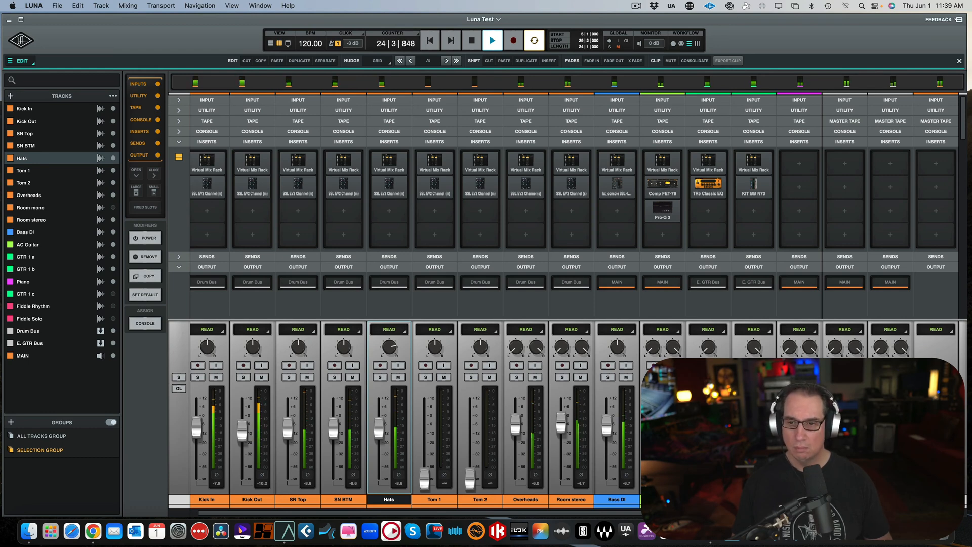
pyautogui.press('space')
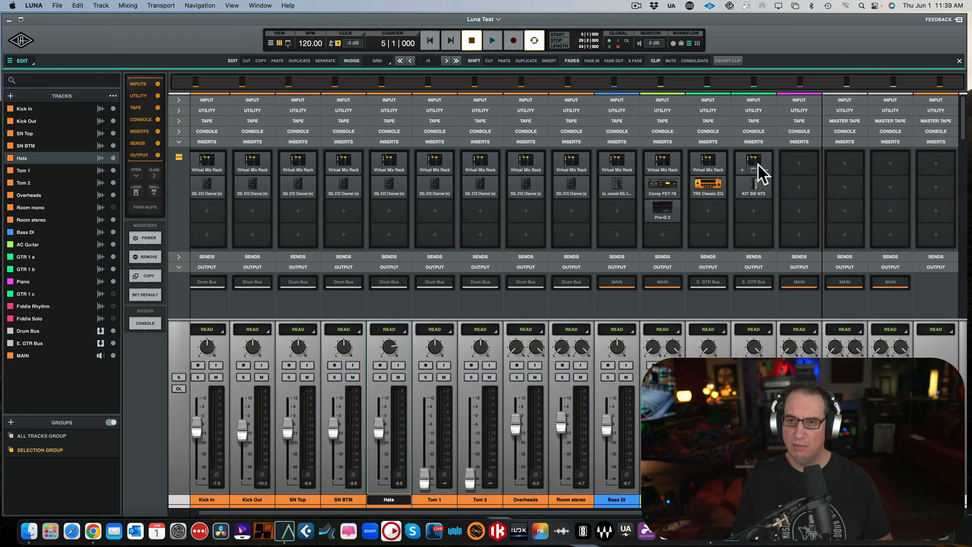
# - Copy the Virtual Mix Rack insert from GTR 1 b onto the Piano track's first insert slot, ending copy mode
pyautogui.click(149, 277)
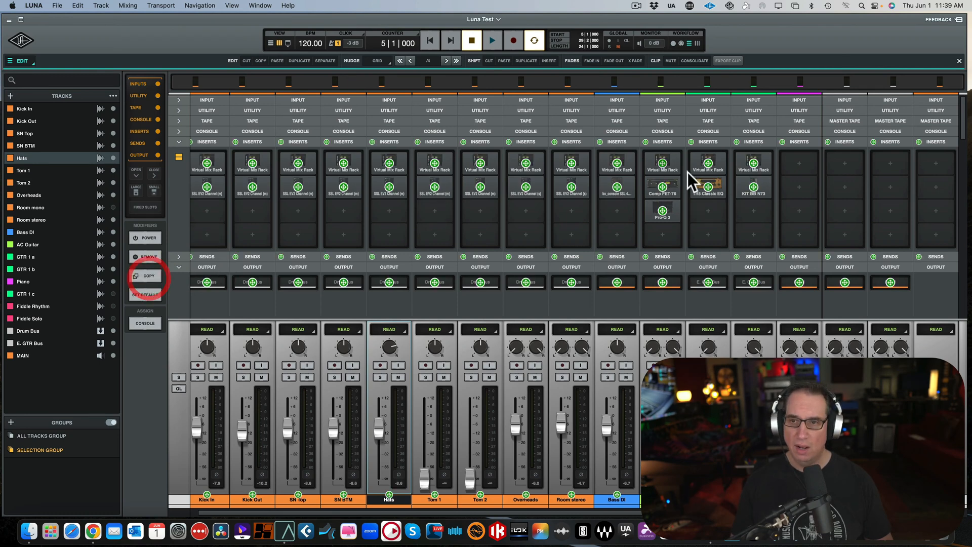
pyautogui.click(753, 167)
pyautogui.click(799, 163)
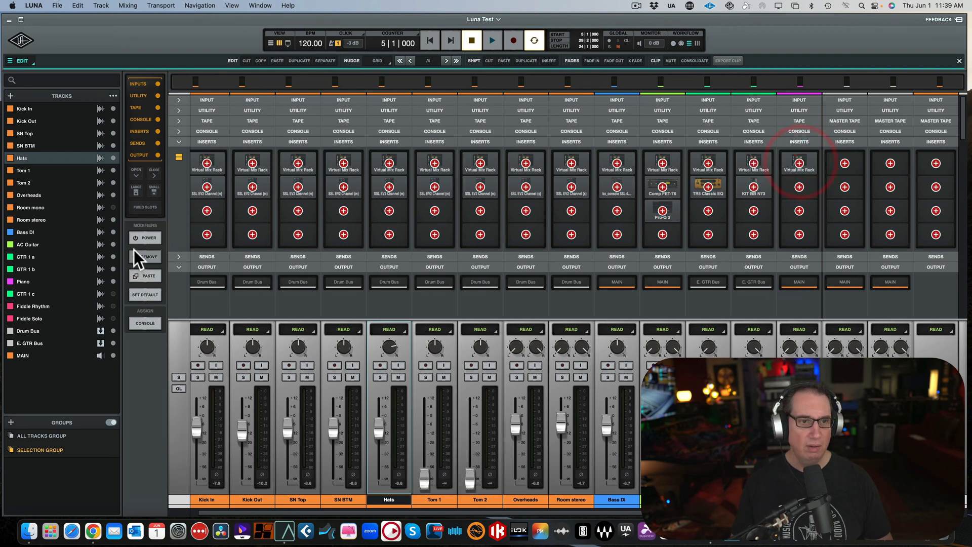
pyautogui.click(134, 276)
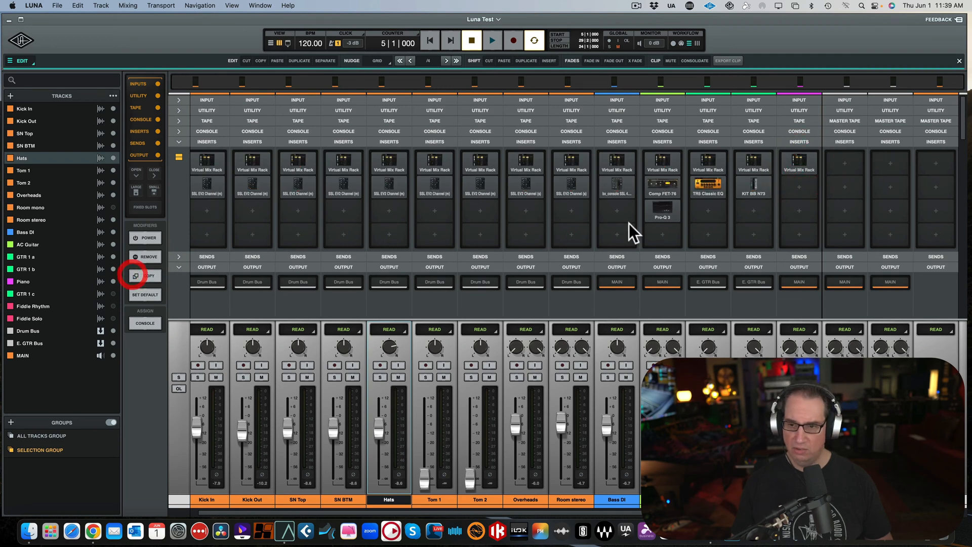
# - Reset the trim and the virtual channel input to 0 dB in the Piano's Virtual Mix Rack, checking levels during playback
pyautogui.click(798, 170)
pyautogui.press('space')
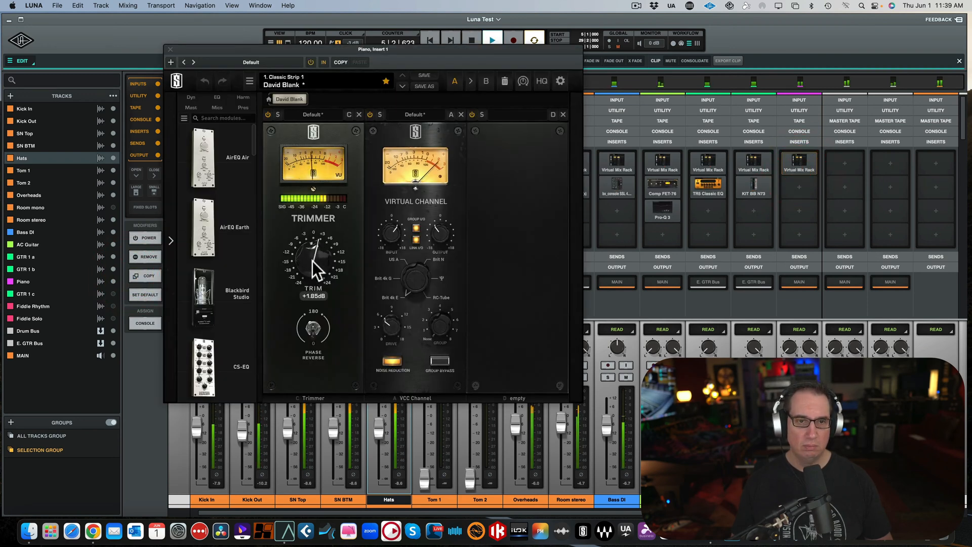
pyautogui.doubleClick(312, 263)
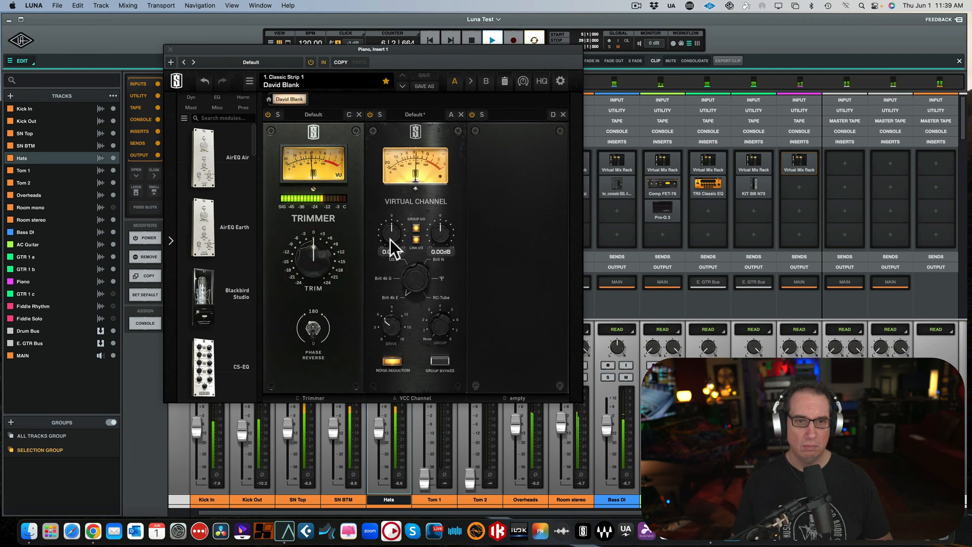
pyautogui.doubleClick(390, 239)
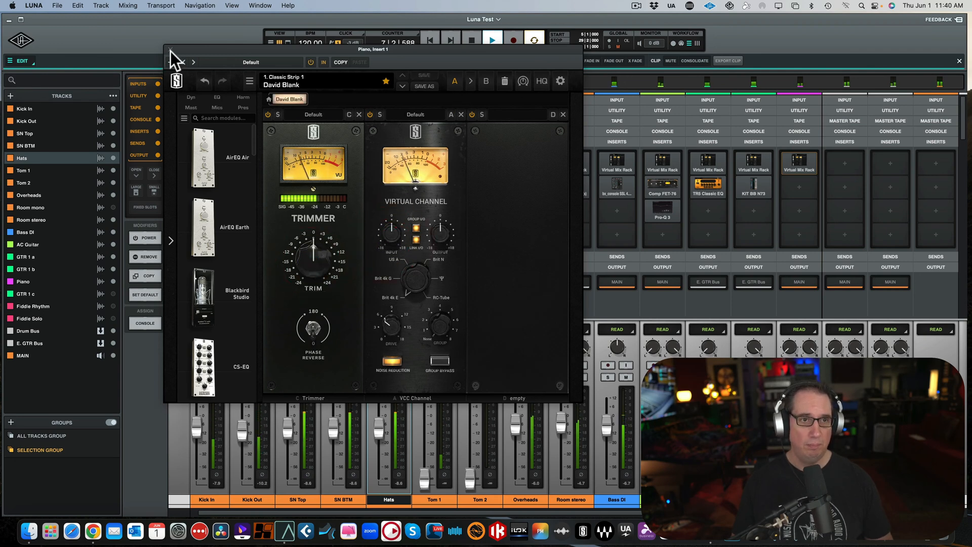
pyautogui.click(170, 50)
pyautogui.press('space')
# - Add KIT BB N105 V2 to the Piano's second insert slot, create a plug-in icon for it and reposition its window
pyautogui.click(800, 187)
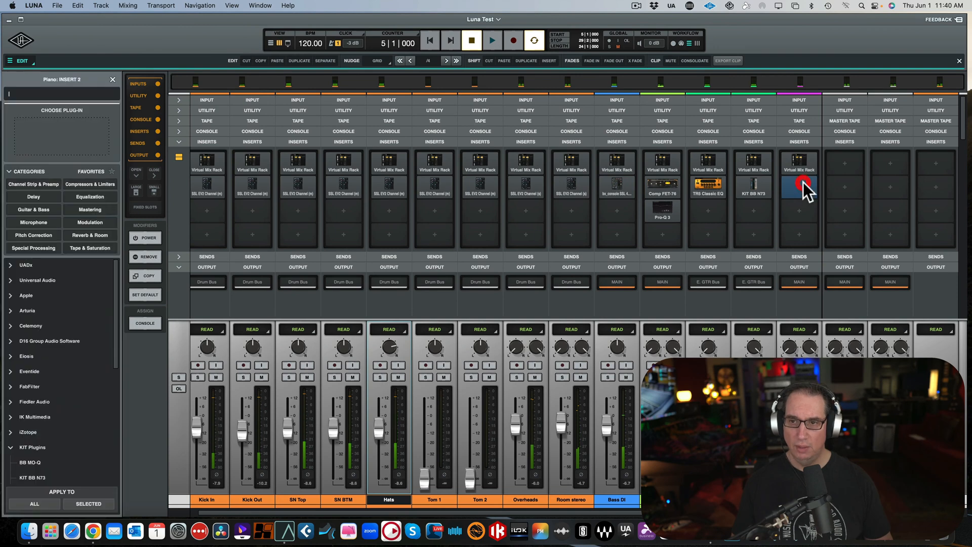
pyautogui.scroll(-3, 77, 375)
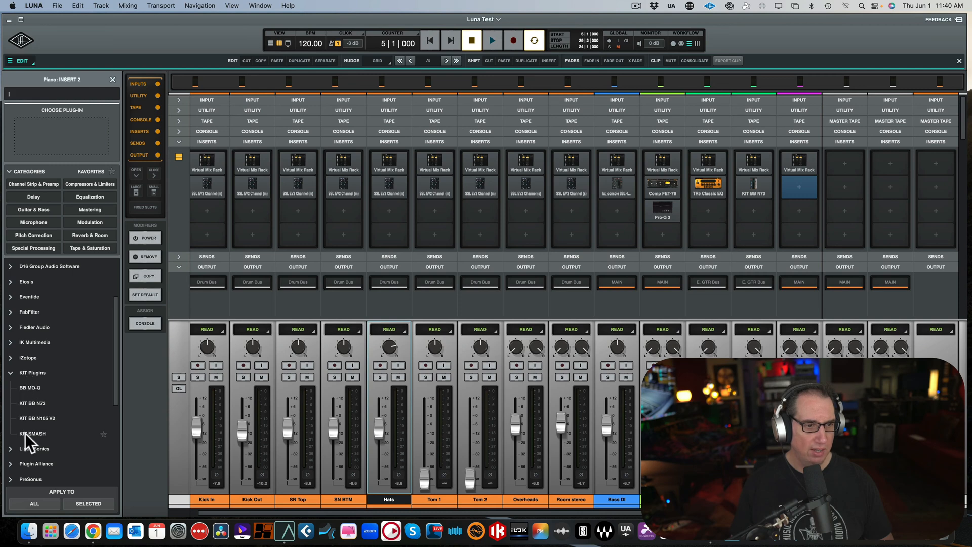
pyautogui.click(29, 418)
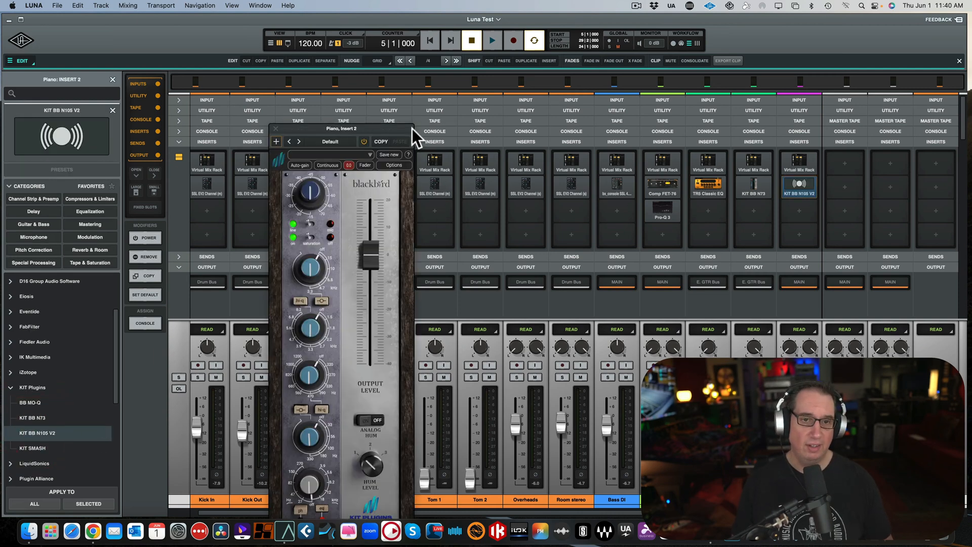
pyautogui.click(272, 141)
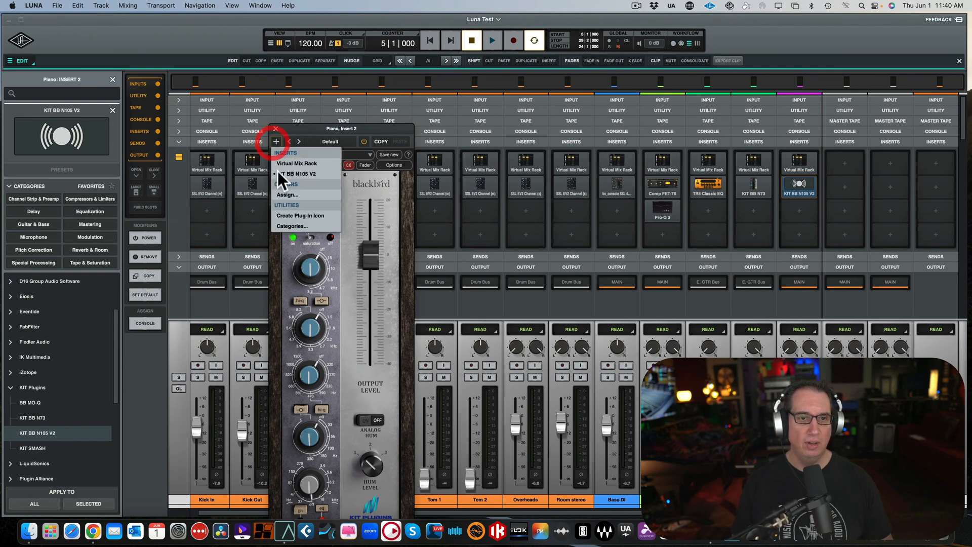
pyautogui.click(286, 217)
pyautogui.moveTo(313, 129); pyautogui.dragTo(355, 77)
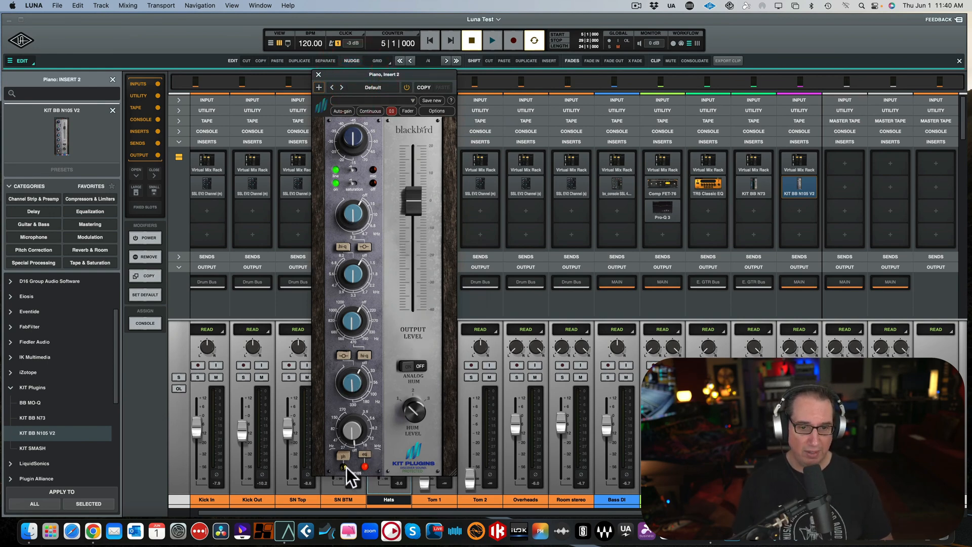
# - Solo the Piano during playback and shape its KIT BB N105 V2 high-pass filter and low, low-mid and high-mid bands
pyautogui.press('space')
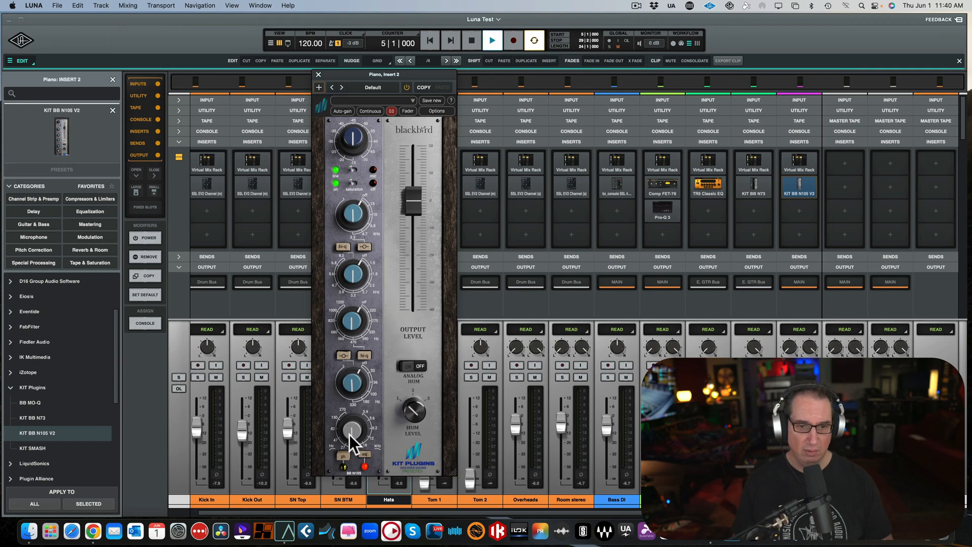
pyautogui.click(789, 376)
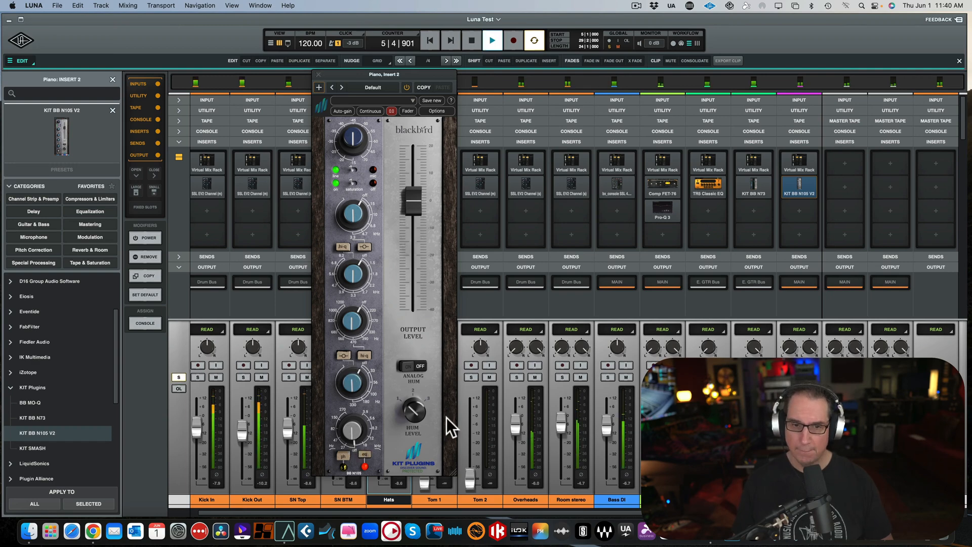
pyautogui.click(337, 318)
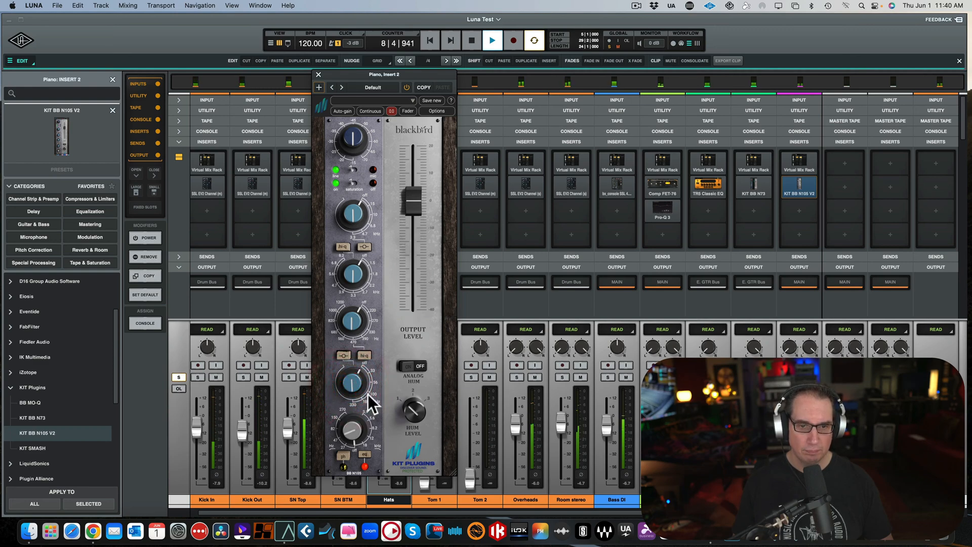
pyautogui.moveTo(347, 368)
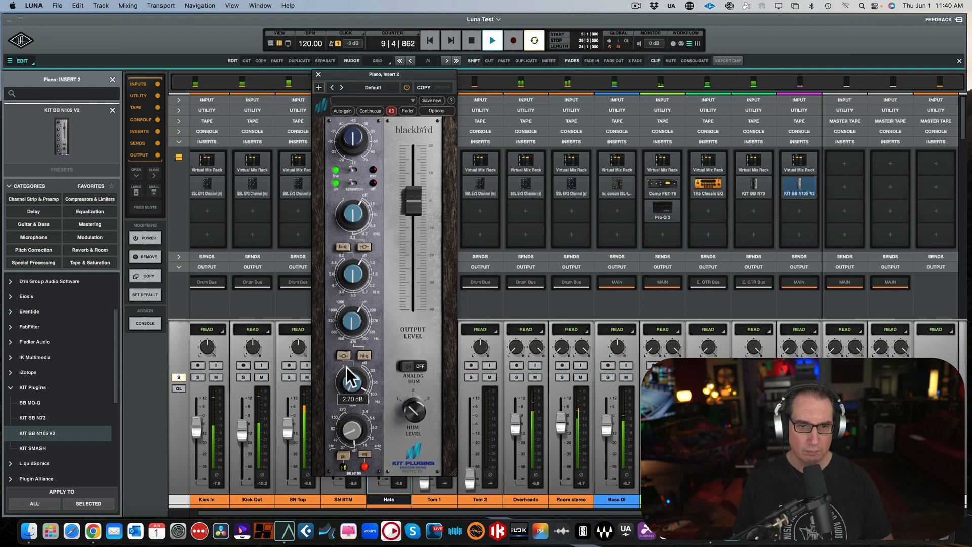
pyautogui.moveTo(346, 367); pyautogui.dragTo(348, 359)
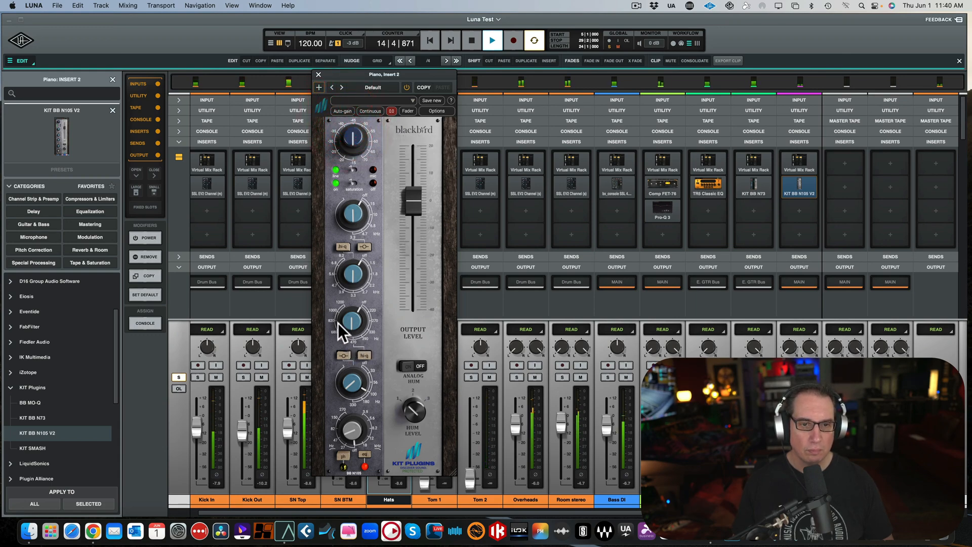
pyautogui.moveTo(336, 314); pyautogui.dragTo(352, 270)
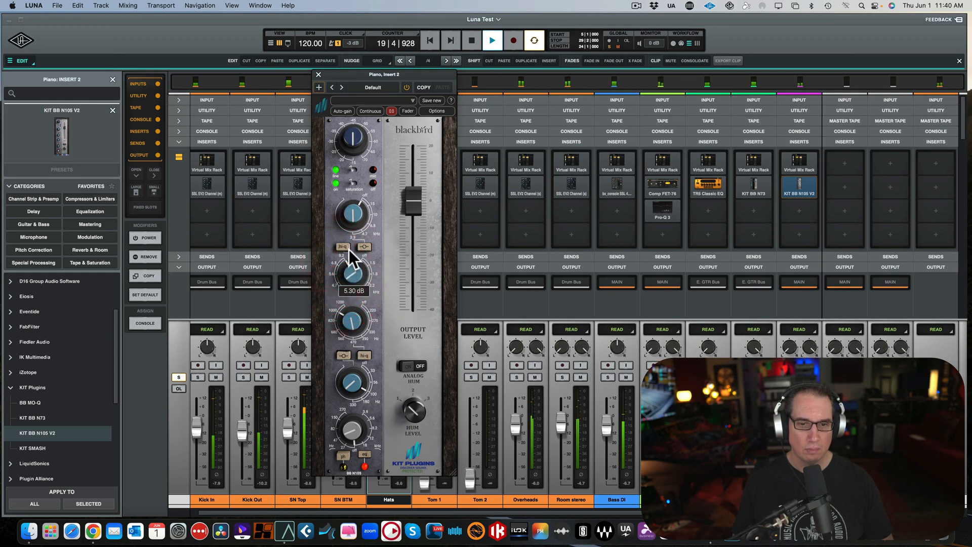
# - Lower the KIT BB N105 V2 output level slightly and compare it bypassed, then close it, clear the solo and stop playback
pyautogui.moveTo(411, 201); pyautogui.dragTo(409, 215)
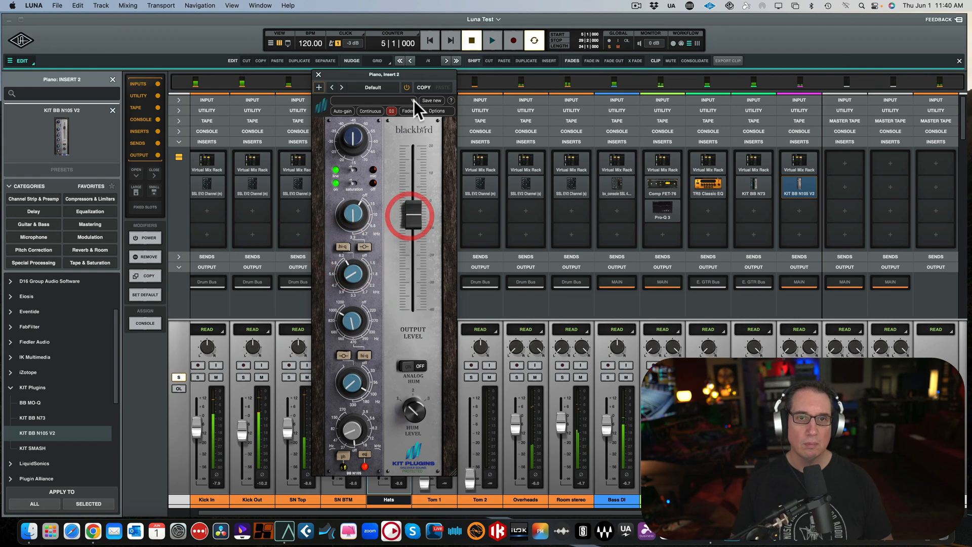
pyautogui.click(406, 87)
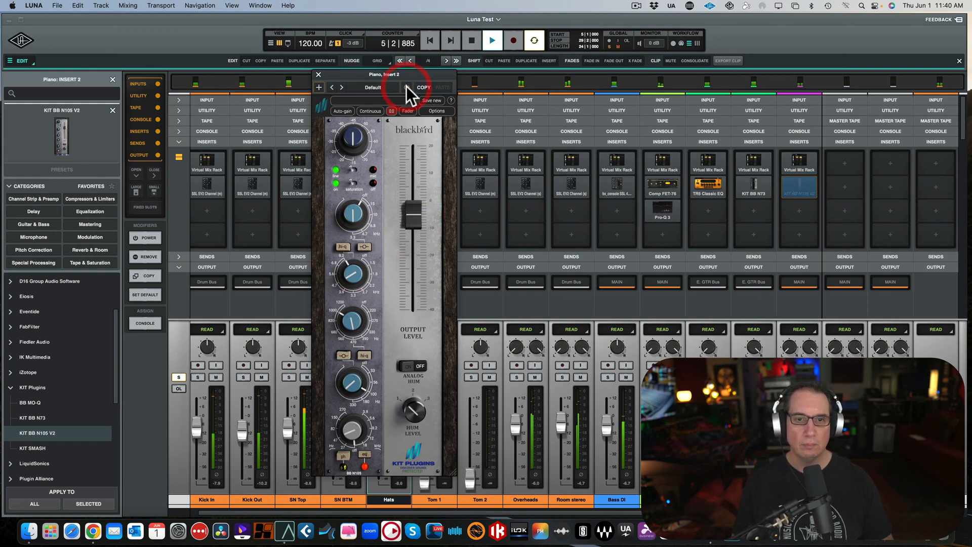
pyautogui.click(318, 75)
pyautogui.click(179, 378)
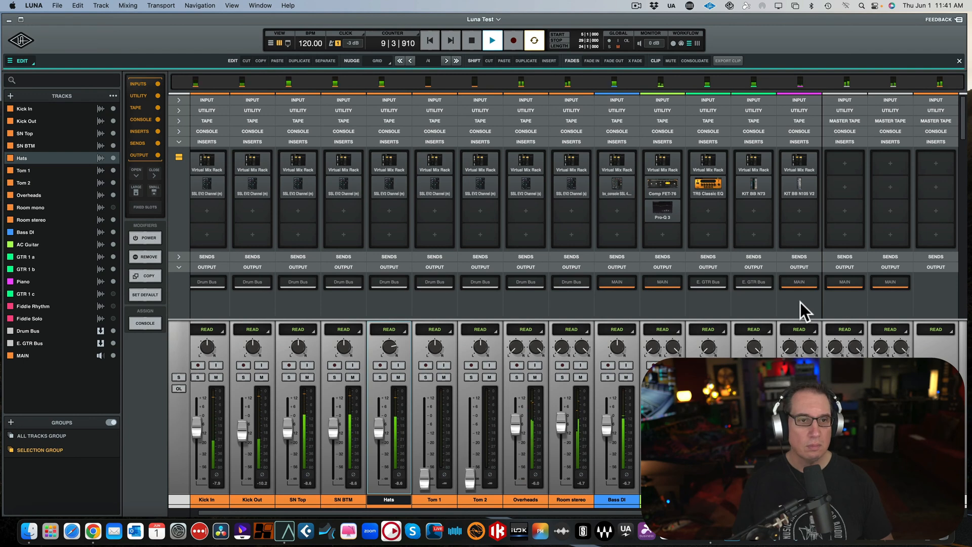
pyautogui.press('space')
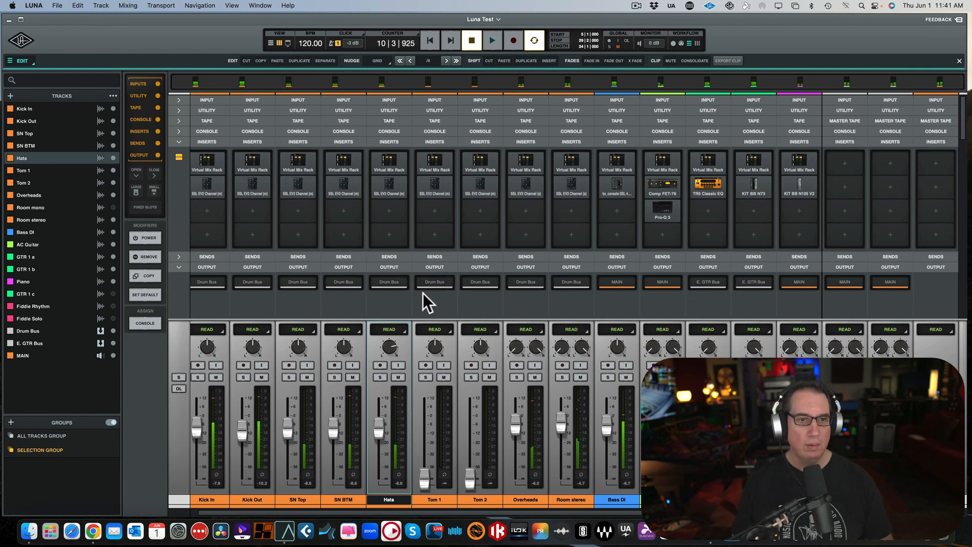
# - Select the tracks from Kick In through Piano and test switching their first and second insert rows off and on together
pyautogui.click(202, 500)
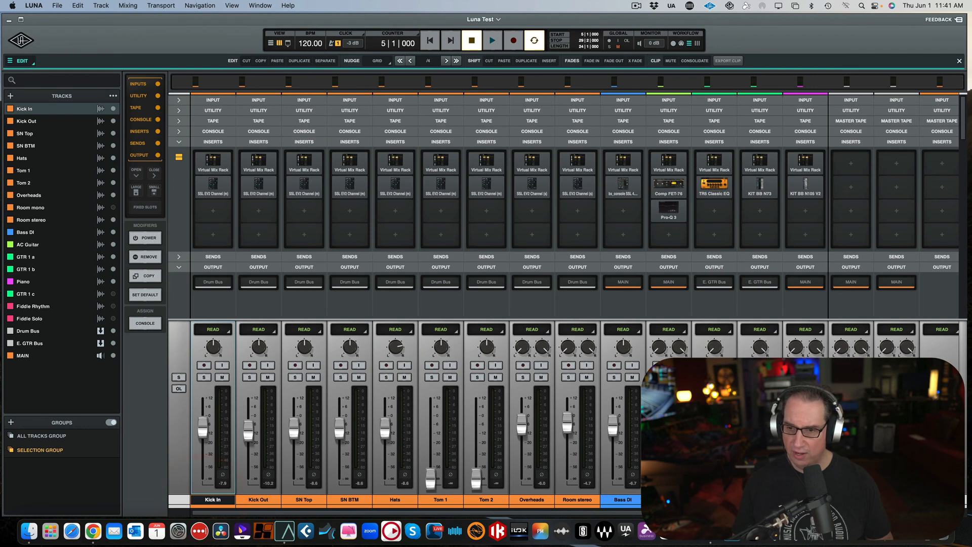
pyautogui.keyDown('shift'); pyautogui.click(804, 499); pyautogui.keyUp('shift')
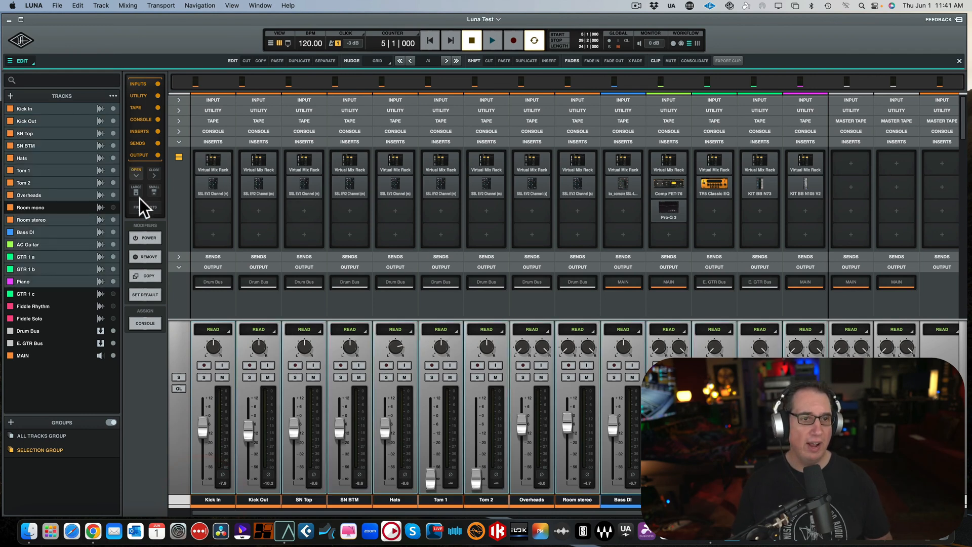
pyautogui.click(140, 238)
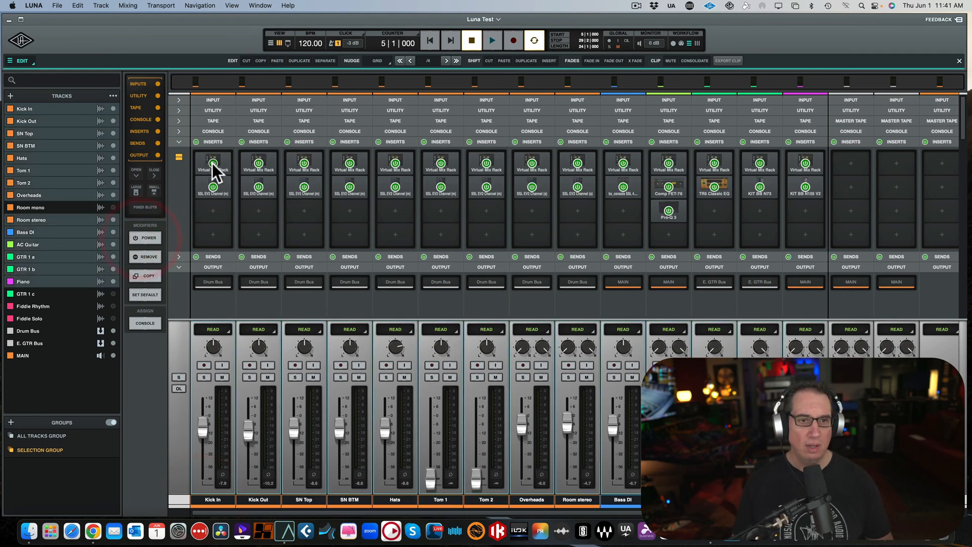
pyautogui.click(212, 163)
pyautogui.click(213, 163)
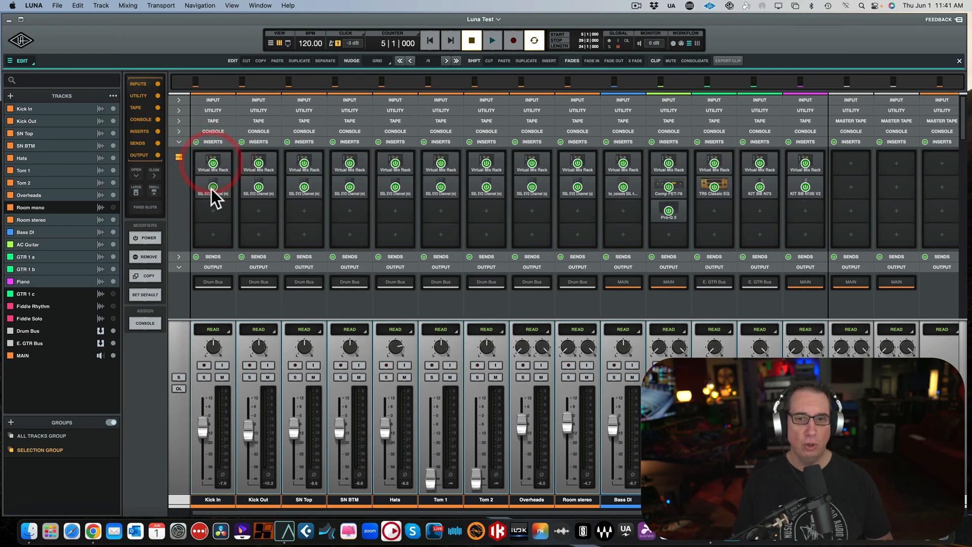
pyautogui.click(212, 187)
pyautogui.click(211, 188)
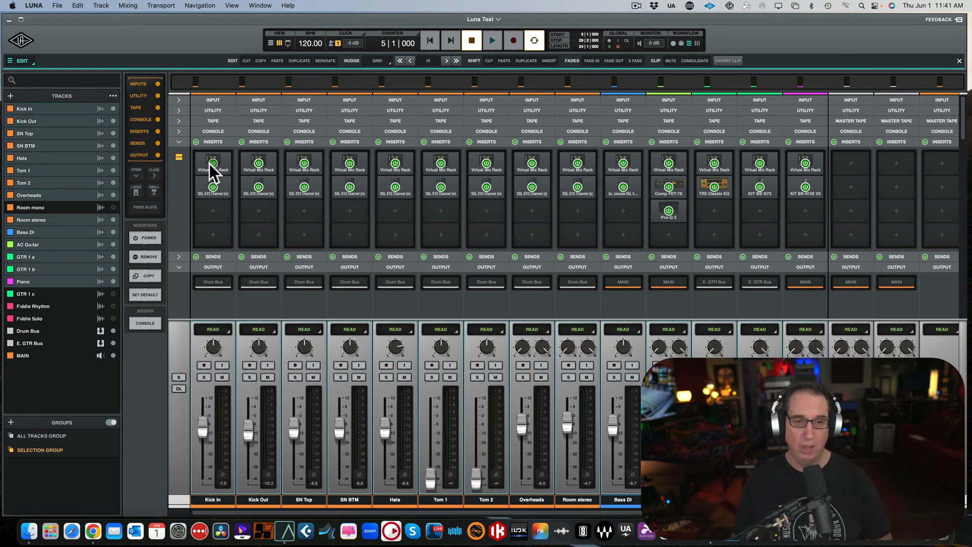
# - During playback, bypass and re-enable the Virtual Mix Rack on all selected tracks to compare the sound
pyautogui.press('space')
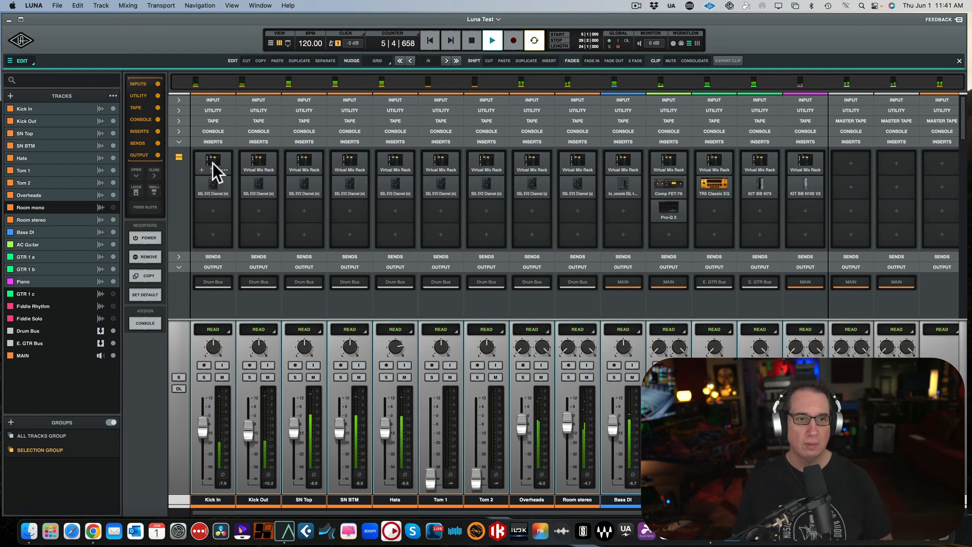
pyautogui.click(213, 163)
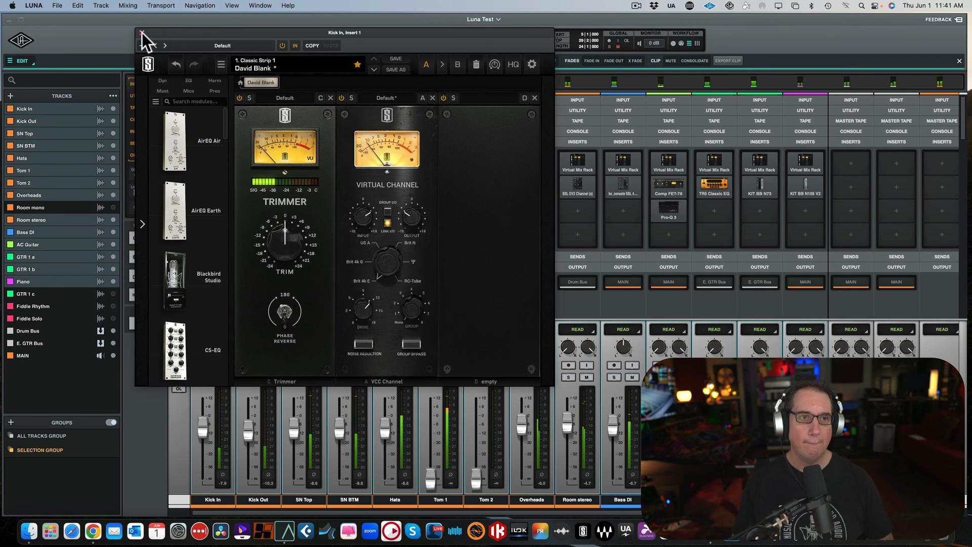
pyautogui.click(141, 33)
pyautogui.click(143, 240)
pyautogui.click(213, 163)
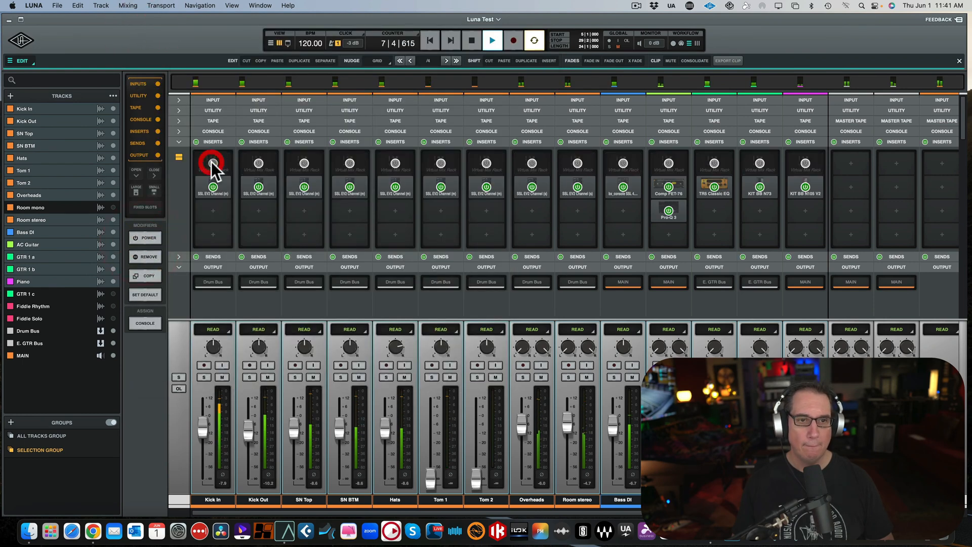
pyautogui.click(213, 163)
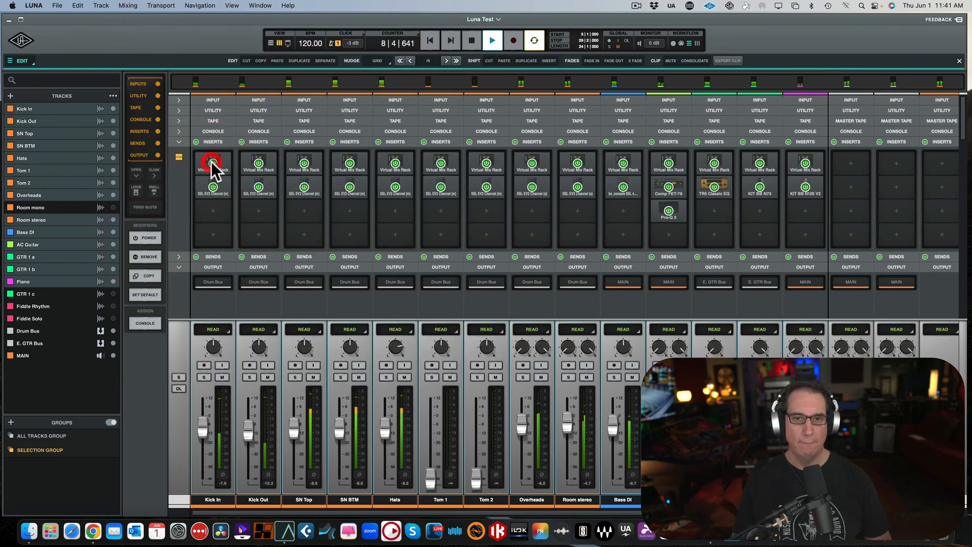
# - Compare the mix with the second-slot inserts and both insert rows bypassed and active, leaving everything on and stopping playback
pyautogui.click(213, 187)
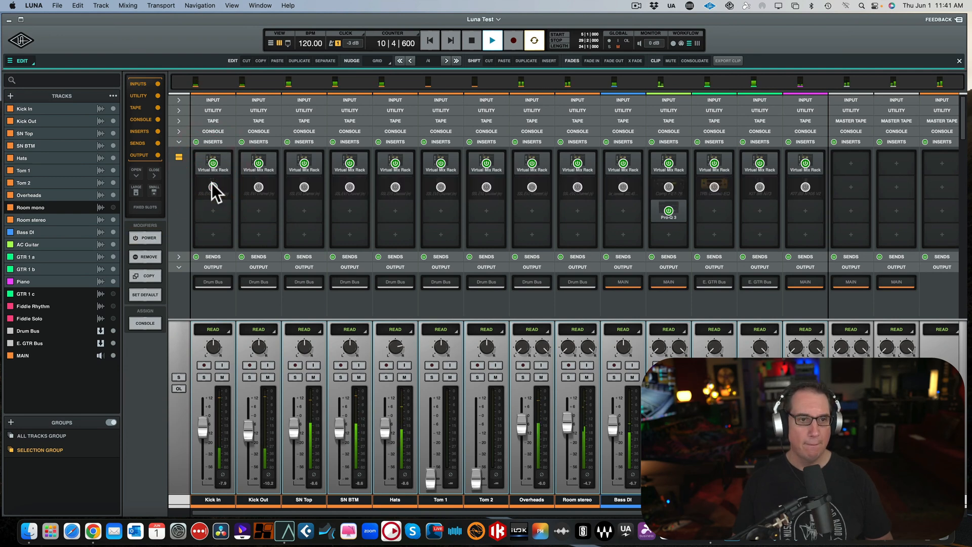
pyautogui.click(213, 187)
pyautogui.click(212, 187)
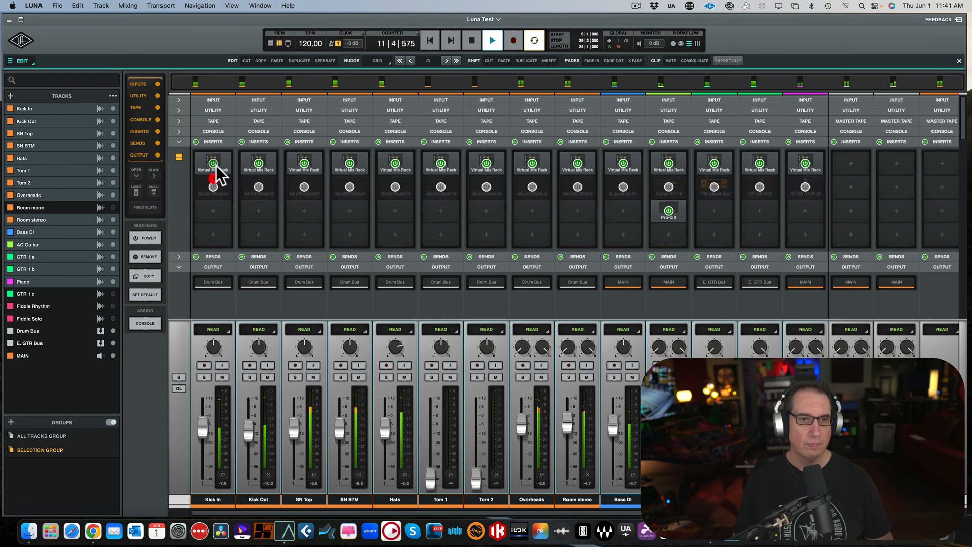
pyautogui.click(212, 163)
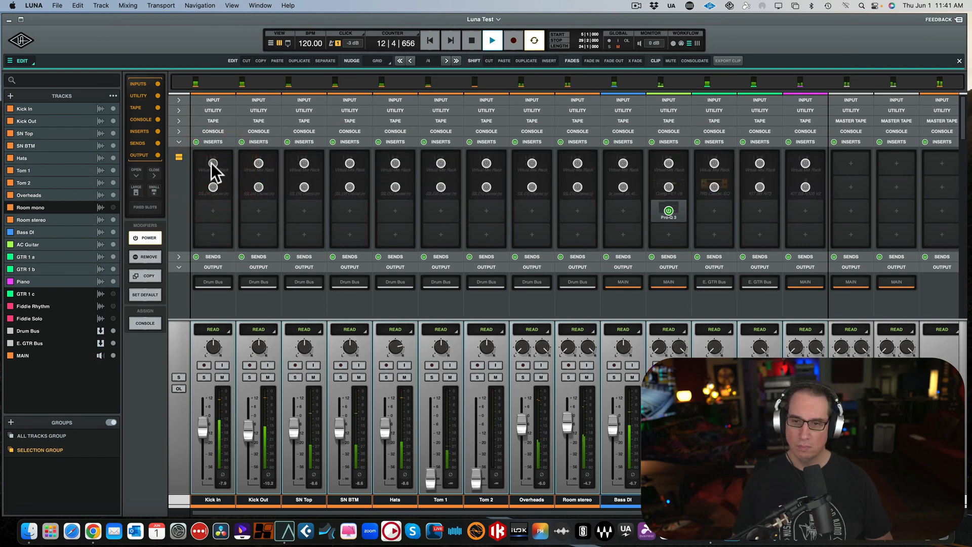
pyautogui.click(211, 163)
pyautogui.click(211, 185)
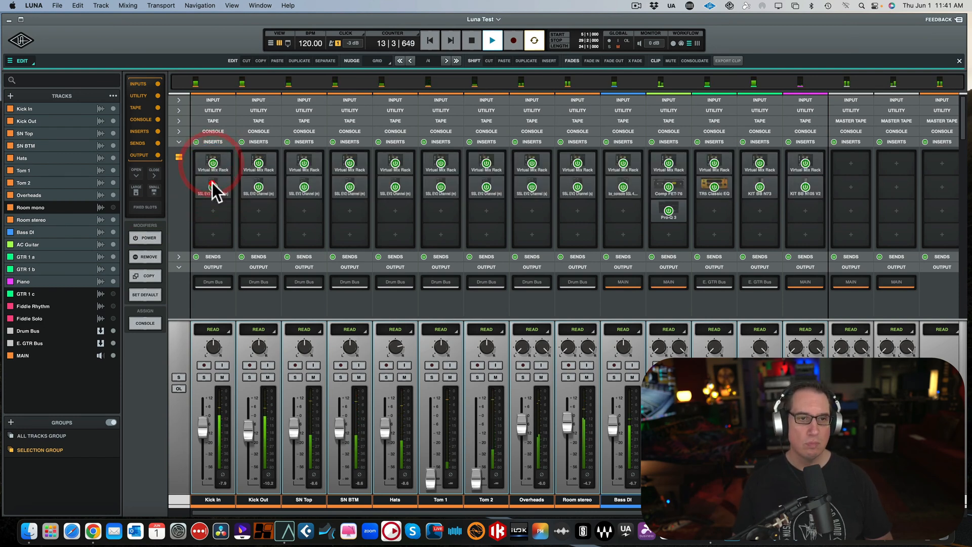
pyautogui.click(152, 241)
pyautogui.press('space')
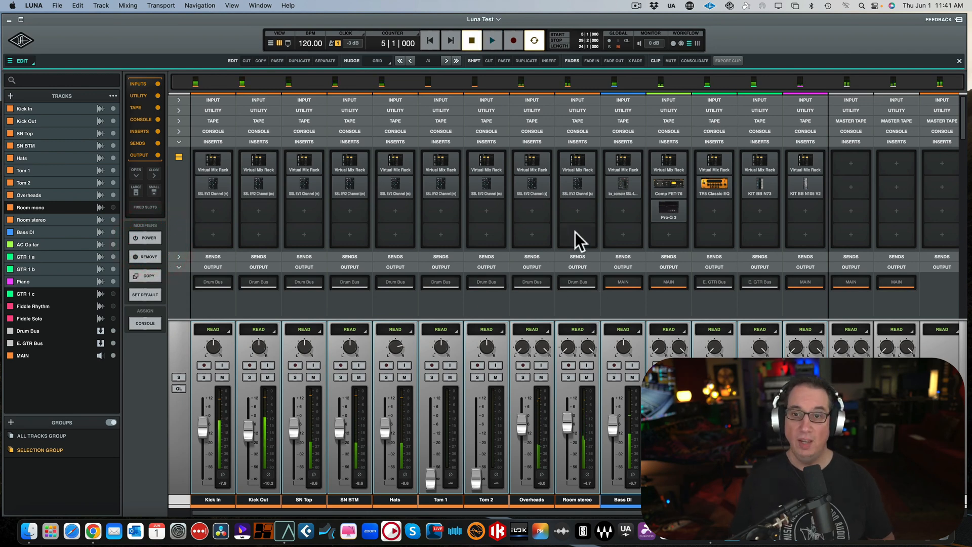
# - Load the Waves SSLComp (s) compressor on the Drum Bus's first insert and move its window aside
pyautogui.moveTo(381, 169)
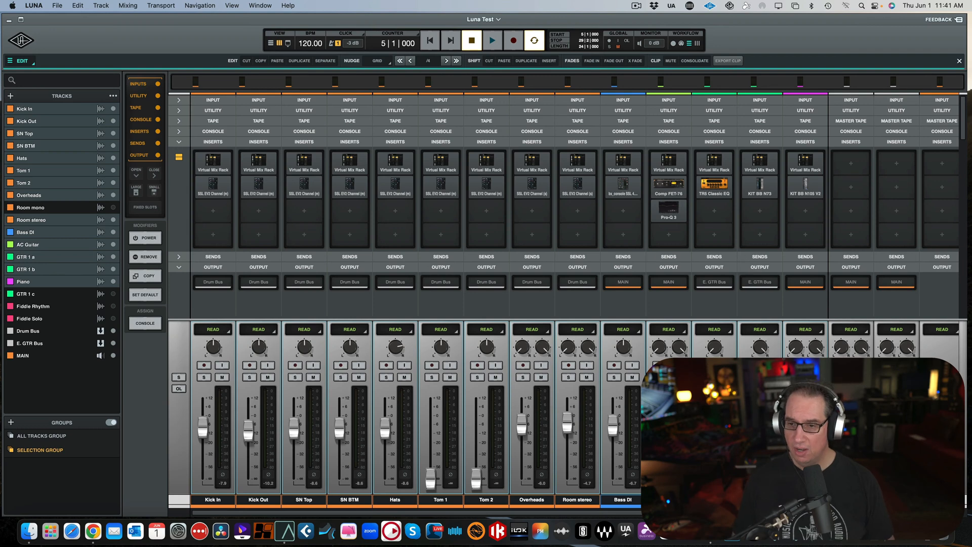
pyautogui.click(30, 331)
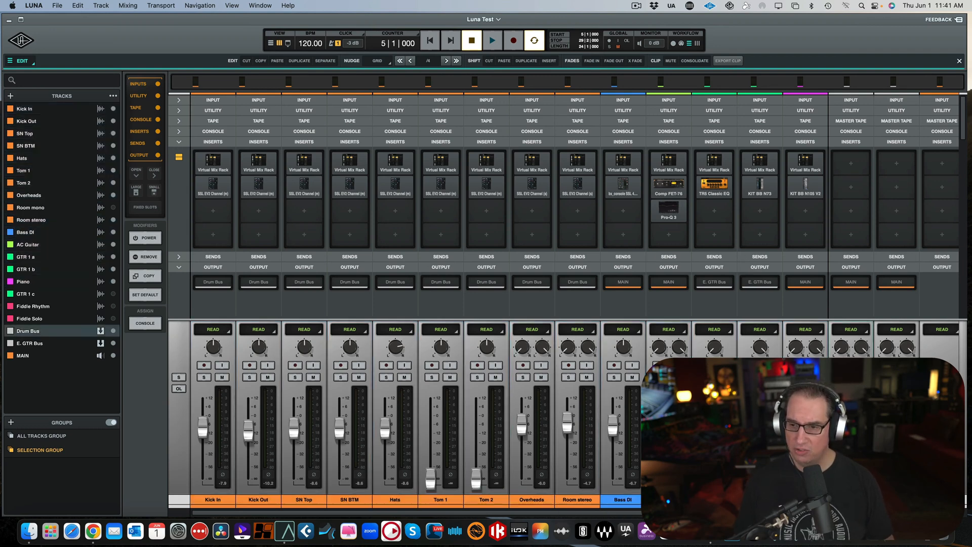
pyautogui.click(850, 161)
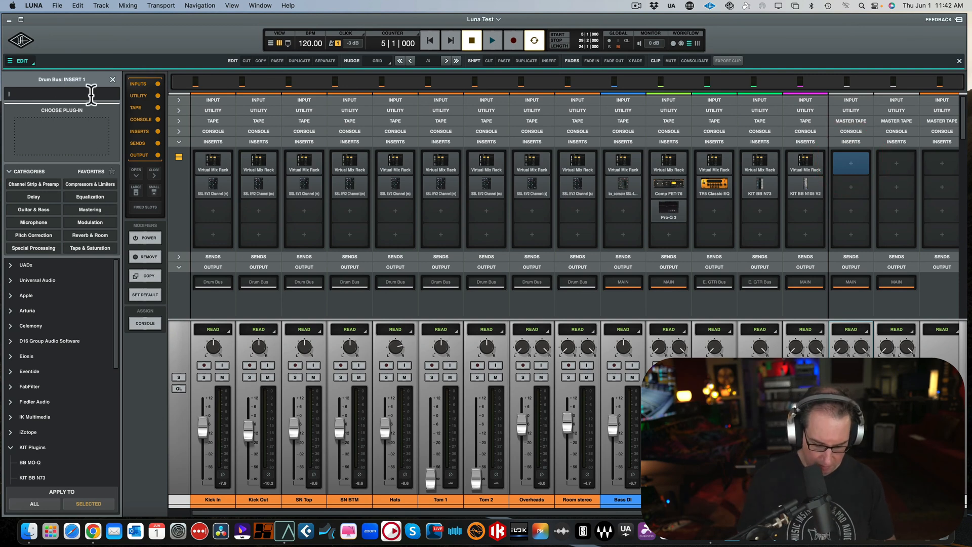
pyautogui.write('ssl')
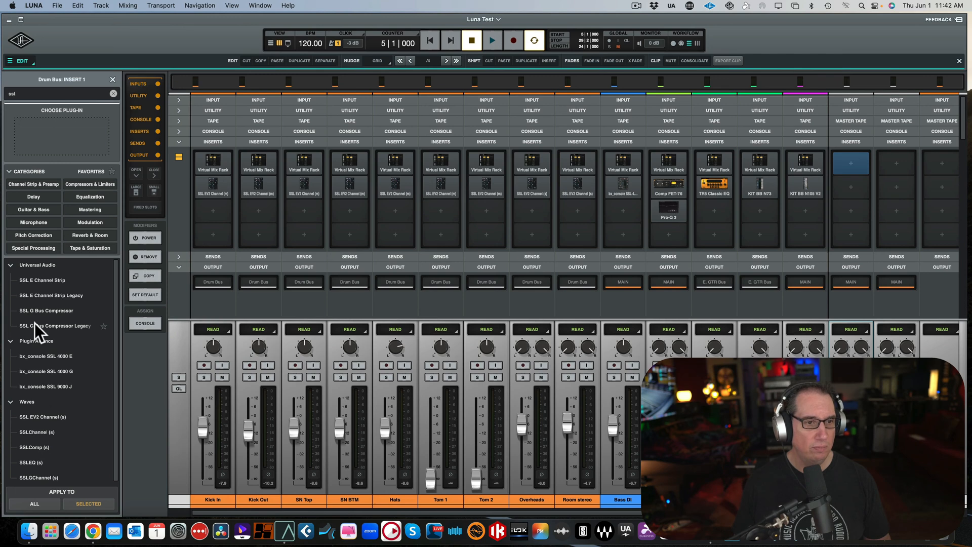
pyautogui.scroll(-1, 36, 400)
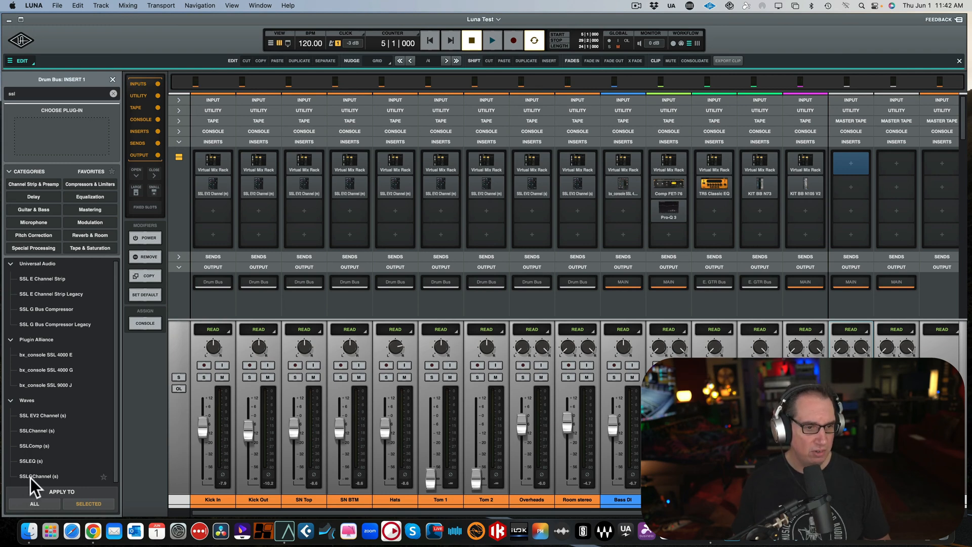
pyautogui.click(29, 445)
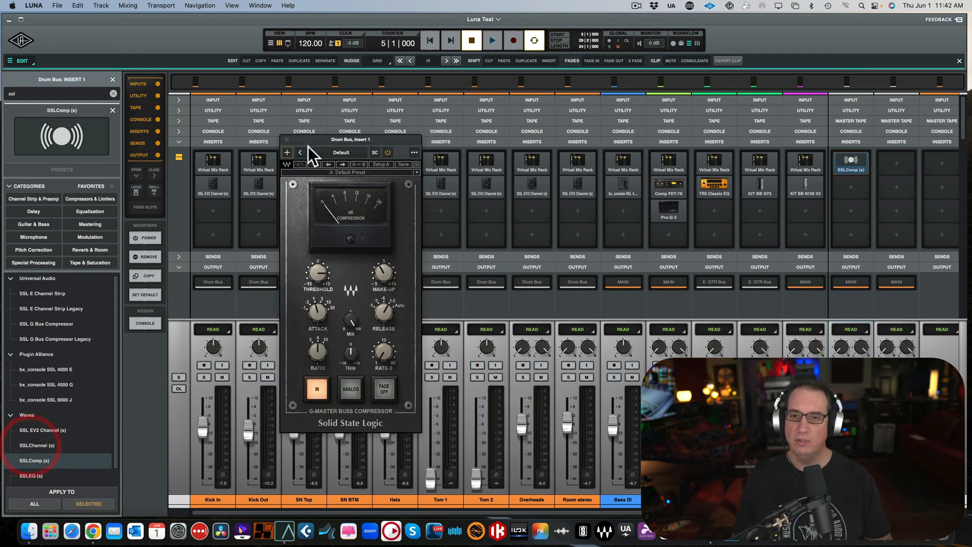
pyautogui.moveTo(344, 139); pyautogui.dragTo(357, 128)
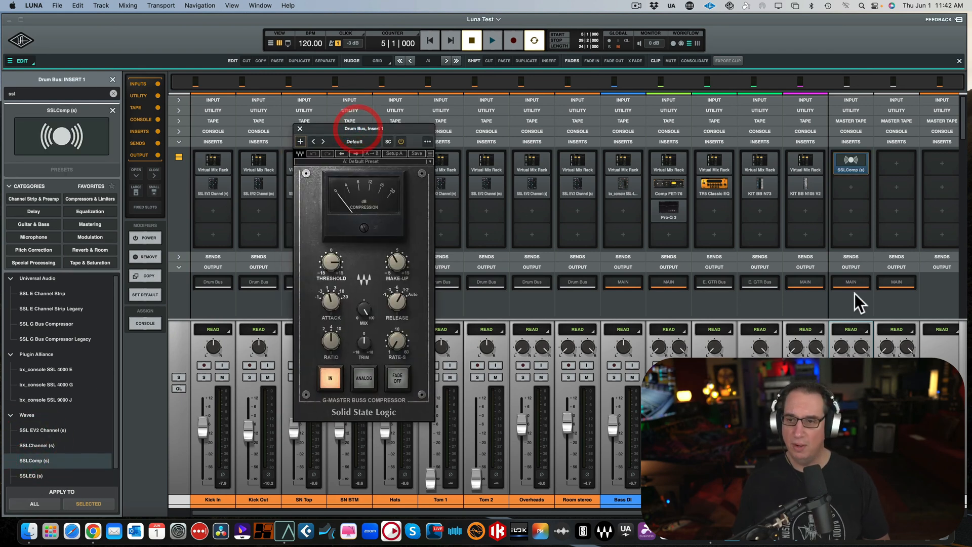
# - Solo the Drum Bus during playback and adjust the SSLComp's attack and release, lowering its threshold slightly
pyautogui.press('space')
pyautogui.click(842, 377)
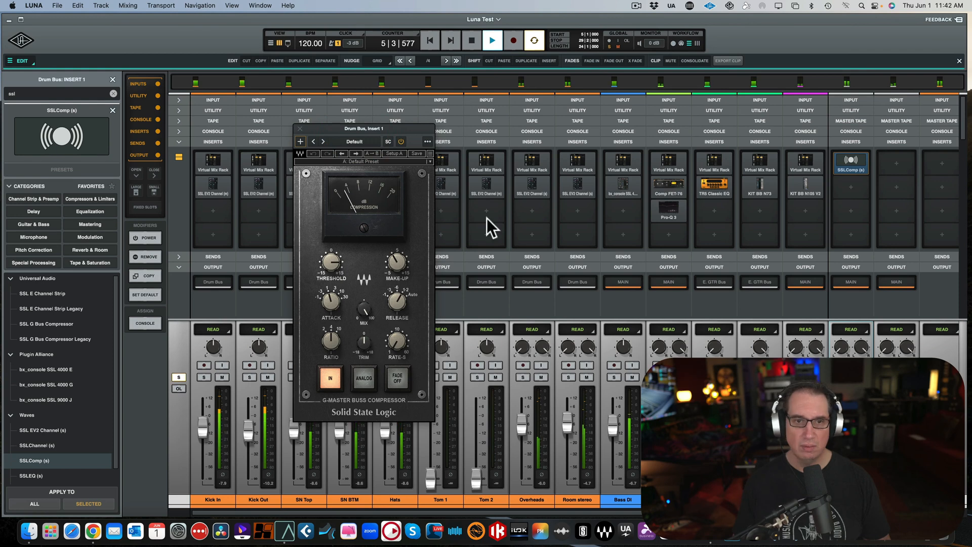
pyautogui.click(331, 302)
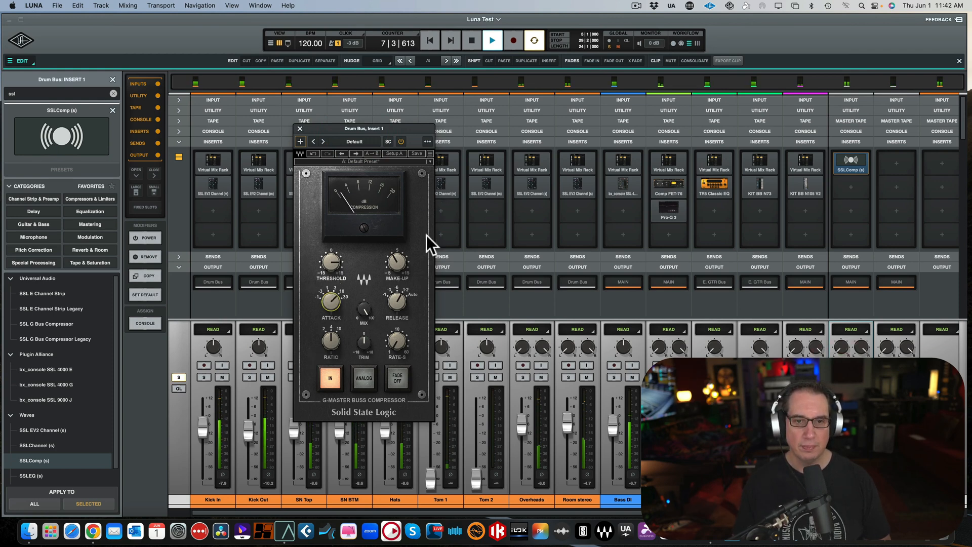
pyautogui.moveTo(399, 295); pyautogui.dragTo(400, 288)
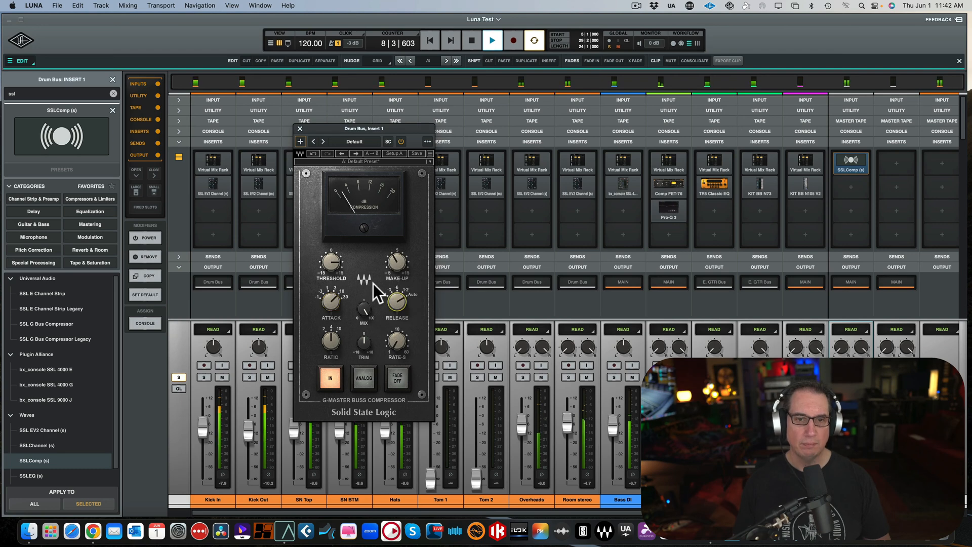
pyautogui.moveTo(326, 259); pyautogui.dragTo(326, 263)
# - Compare the drum compressor bypassed and active while setting its make-up gain to 2.0, and enable its analog mode
pyautogui.click(329, 377)
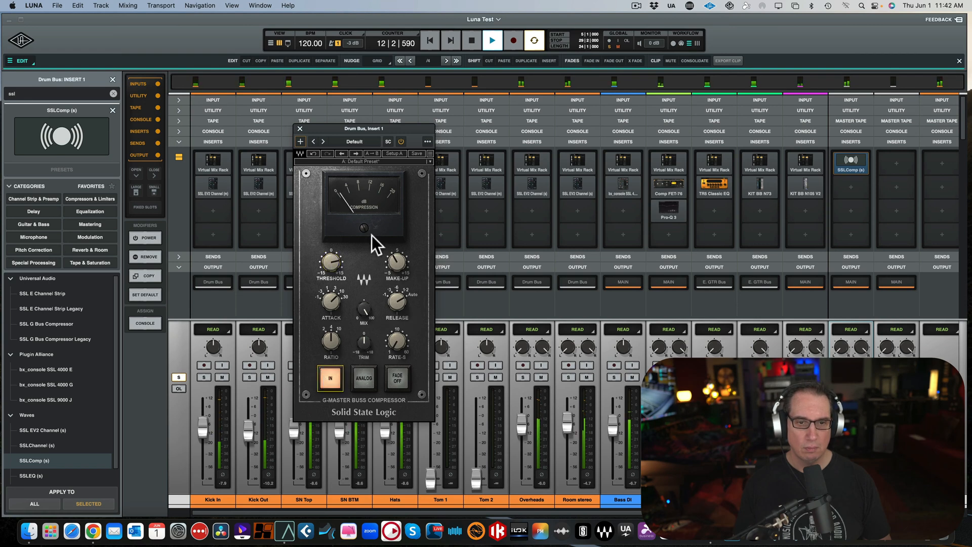
pyautogui.click(320, 379)
pyautogui.click(320, 378)
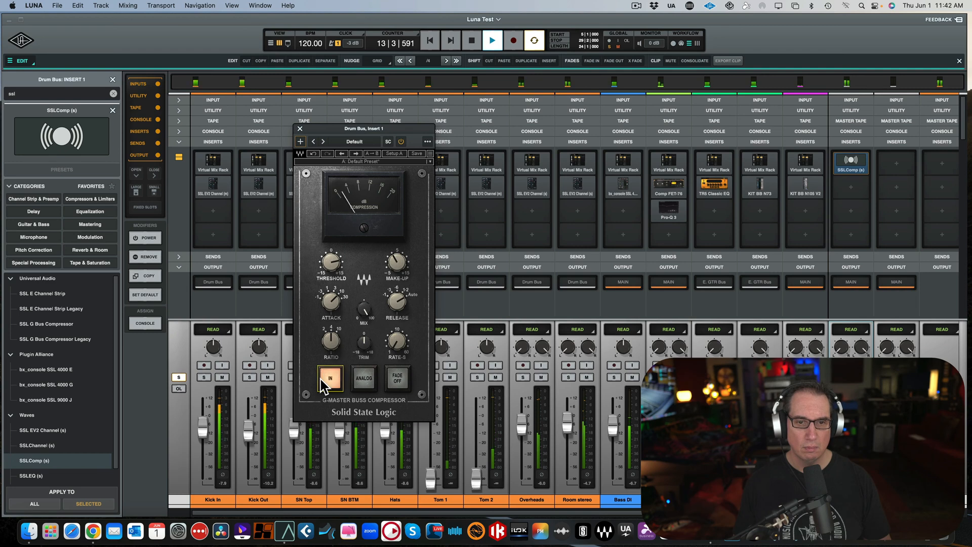
pyautogui.moveTo(397, 262); pyautogui.dragTo(396, 259)
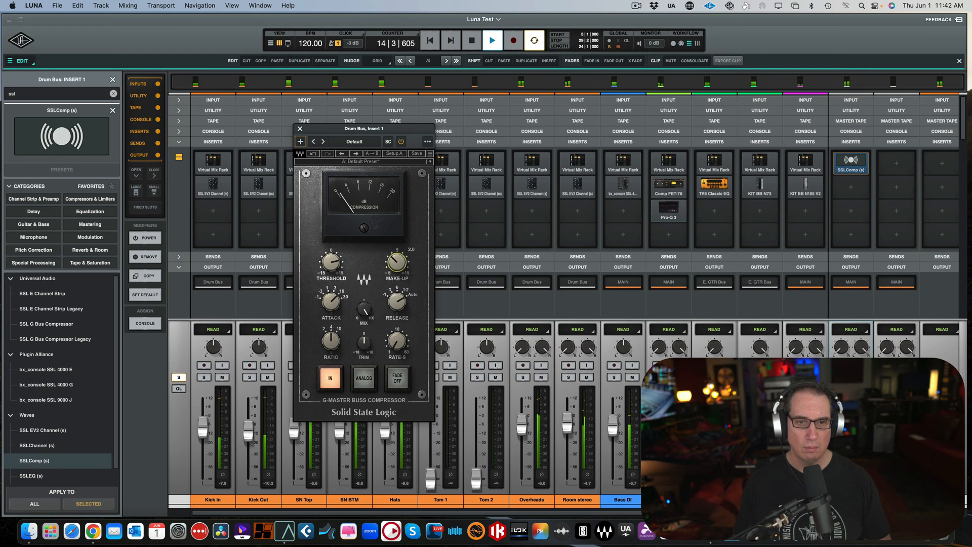
pyautogui.click(324, 379)
pyautogui.click(324, 381)
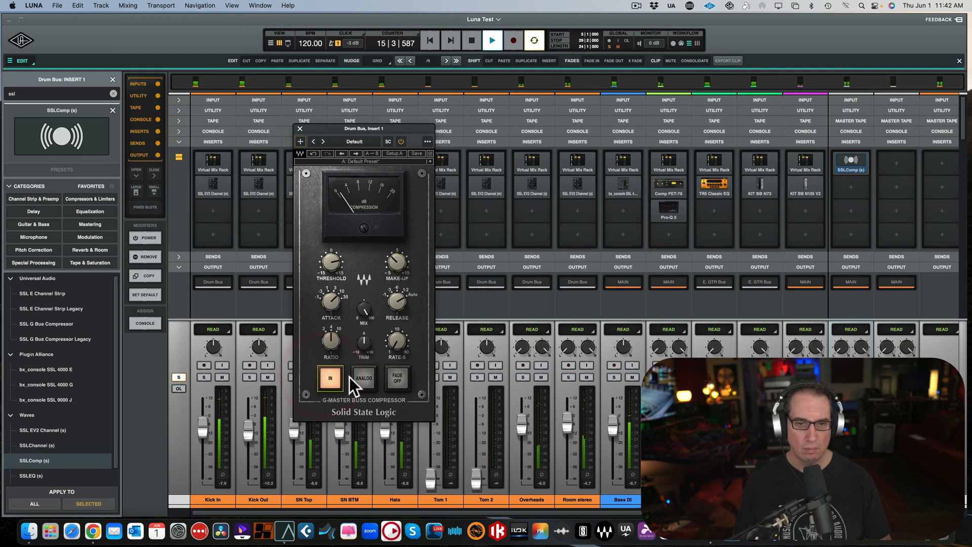
pyautogui.click(357, 381)
# - Capture a thumbnail of the drum compressor for its insert slot, close it, clear the solo and stop playback
pyautogui.click(300, 129)
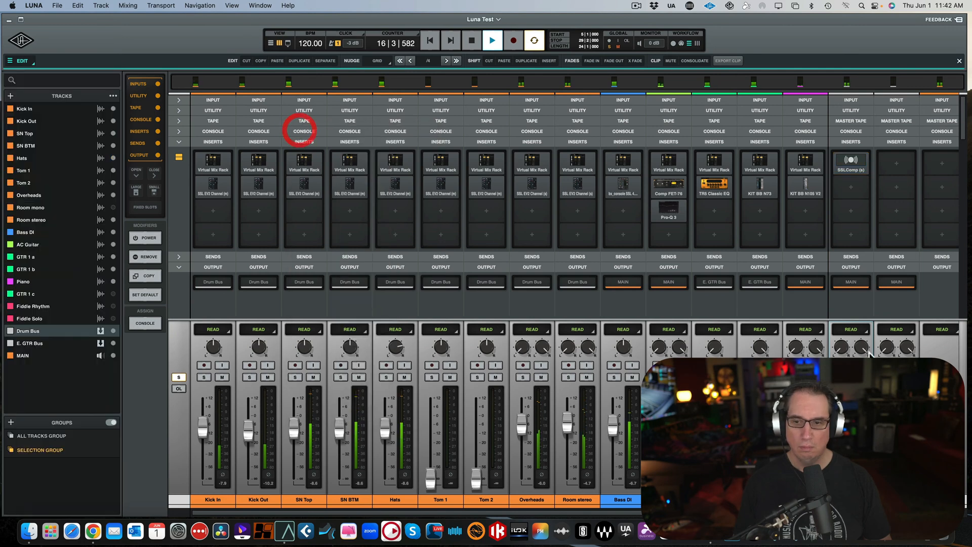
pyautogui.click(850, 170)
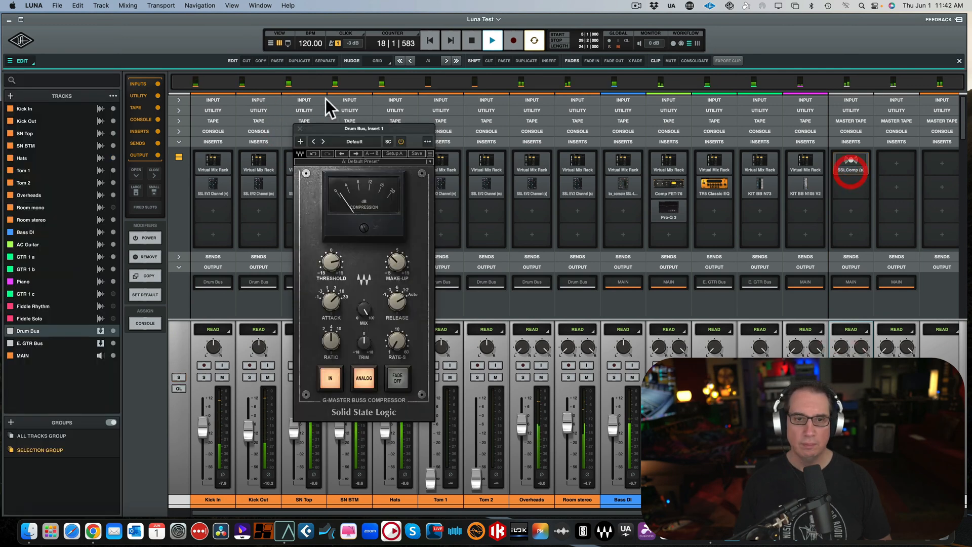
pyautogui.click(299, 140)
pyautogui.click(309, 205)
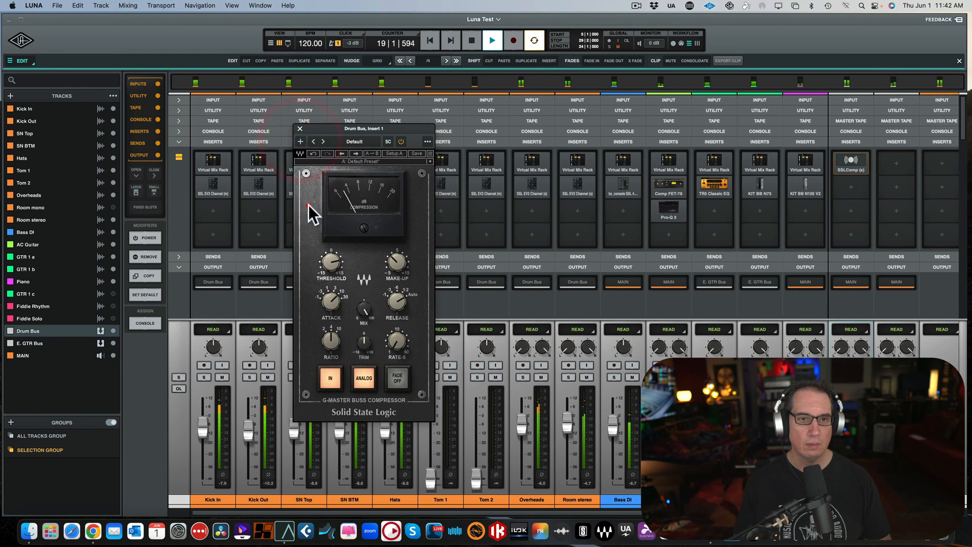
pyautogui.click(300, 130)
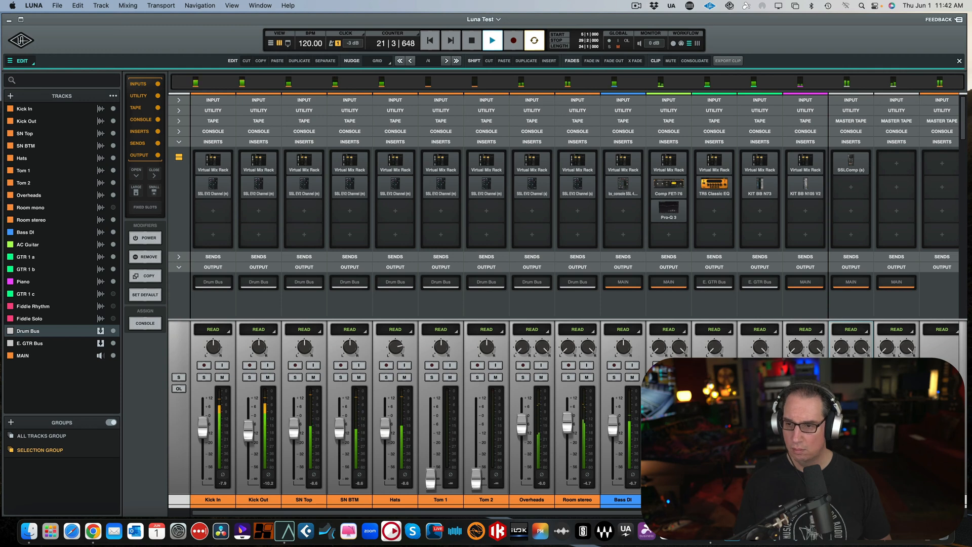
pyautogui.press('space')
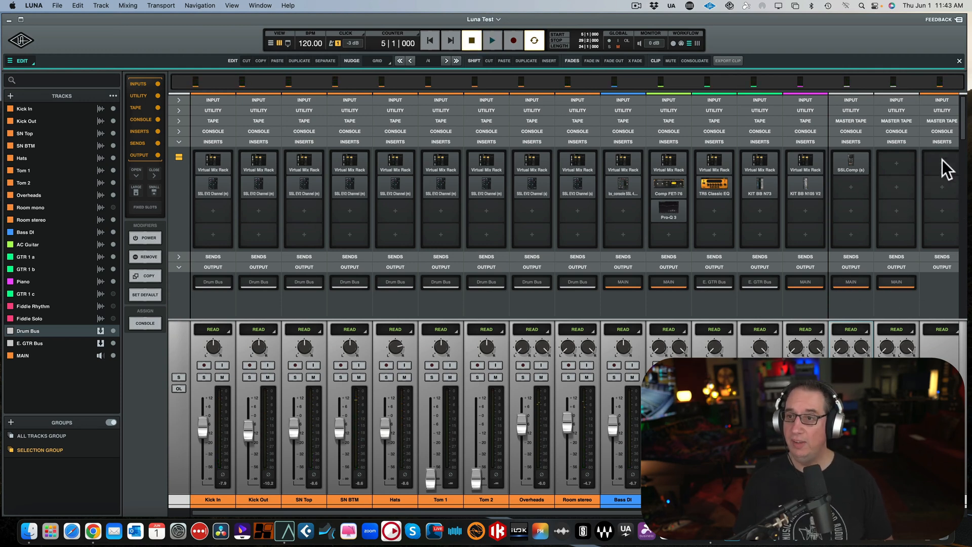
# - Load Slate Digital's VBC FG-MU on the MAIN bus's first insert and capture its thumbnail for the slot
pyautogui.click(942, 159)
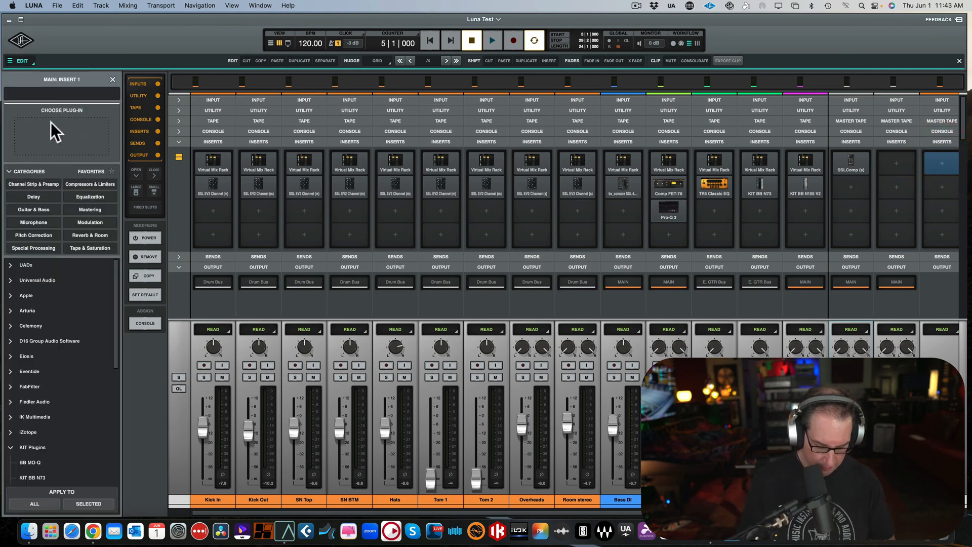
pyautogui.write('bus')
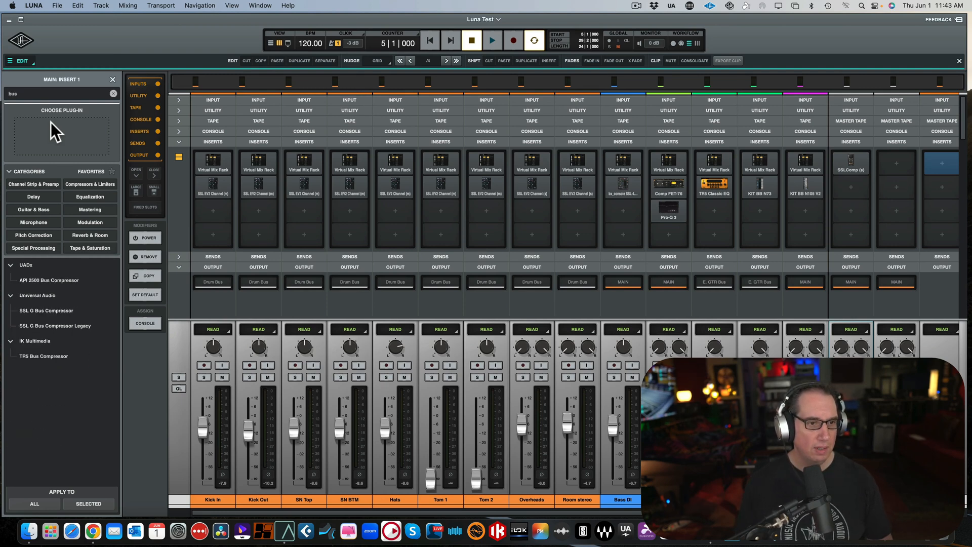
pyautogui.press('BackSpace')
pyautogui.press('BackSpace')
pyautogui.press('BackSpace')
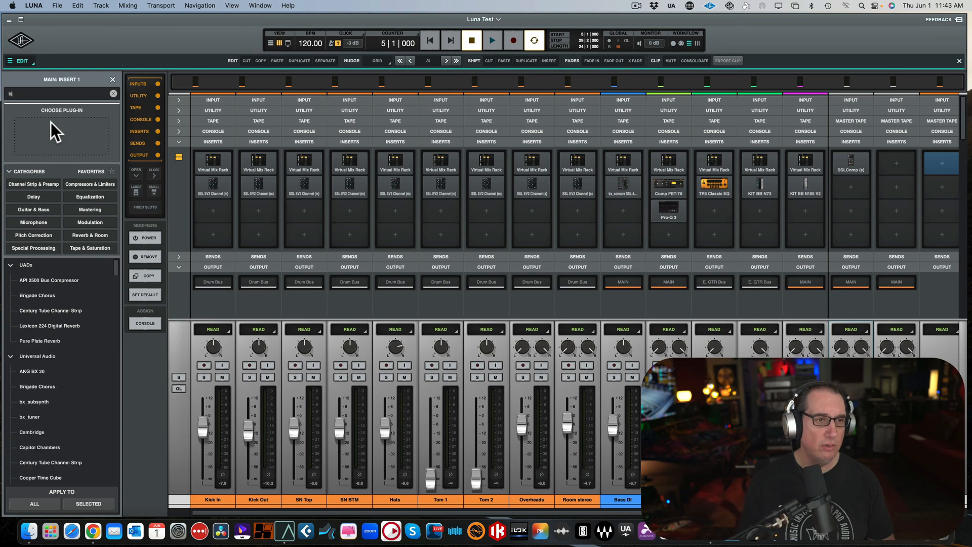
pyautogui.write('slate')
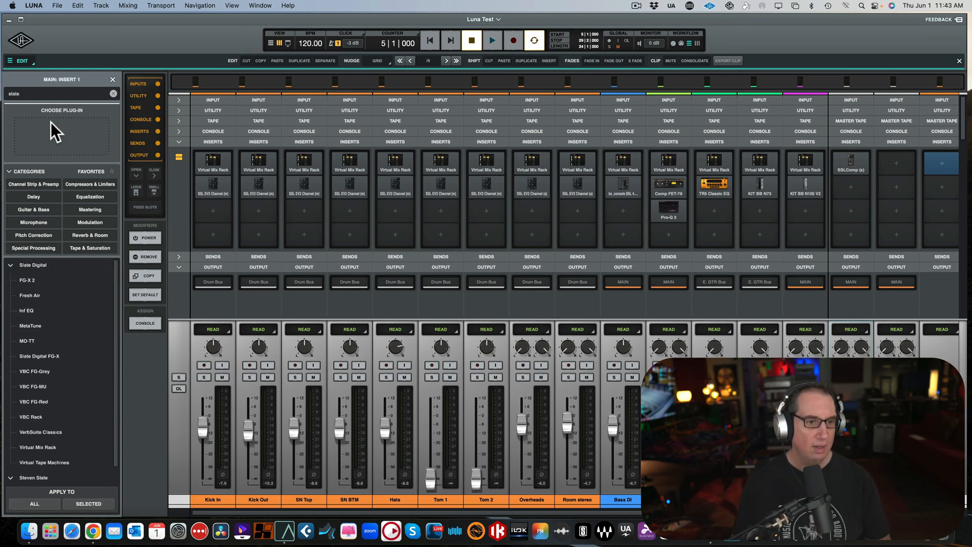
pyautogui.click(31, 387)
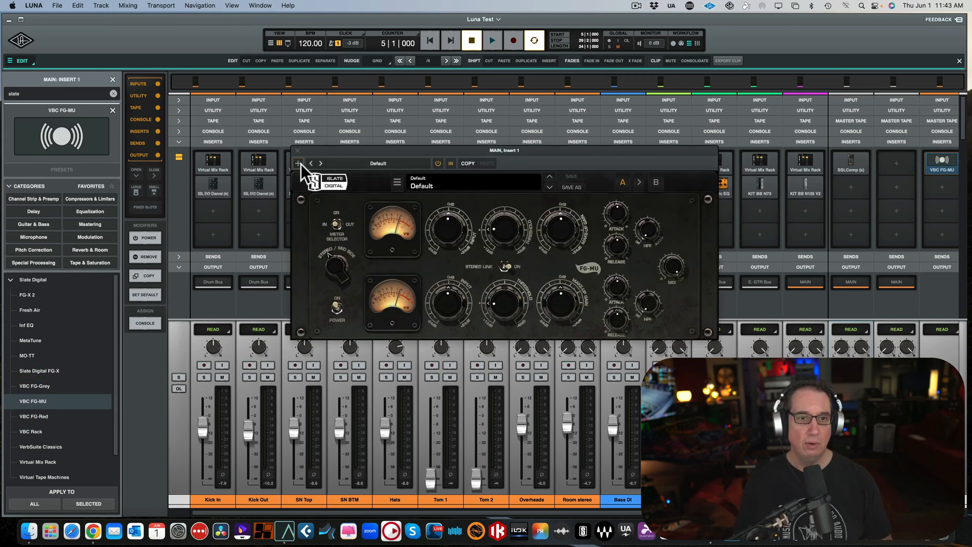
pyautogui.click(299, 163)
pyautogui.click(305, 220)
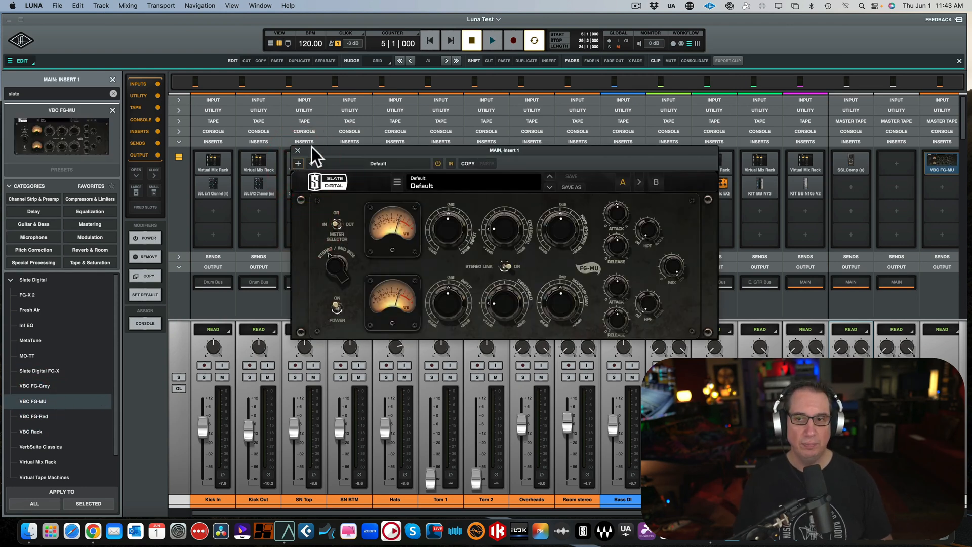
# - Start playback and load the factory preset 01 Glue in the FG-MU compressor
pyautogui.press('space')
pyautogui.moveTo(384, 150); pyautogui.dragTo(353, 161)
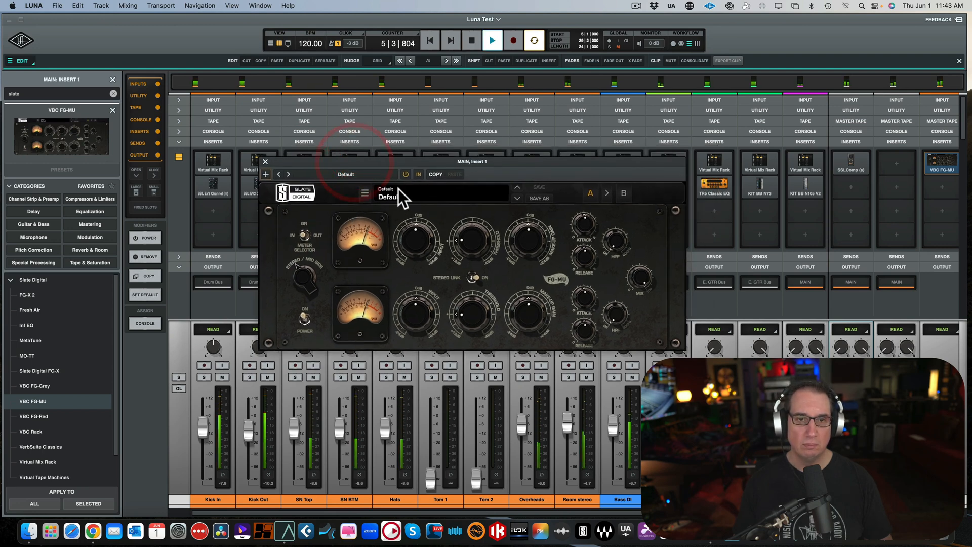
pyautogui.click(398, 190)
pyautogui.moveTo(448, 202)
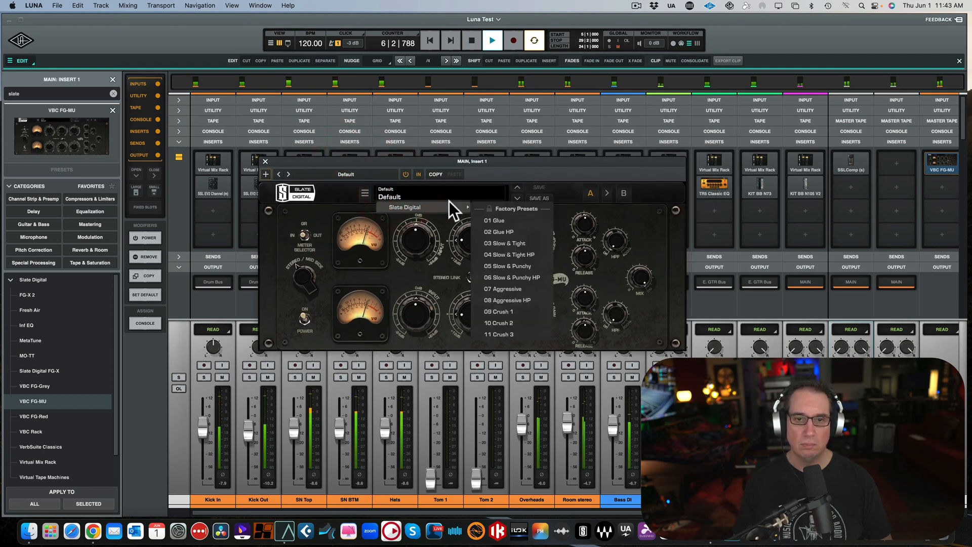
pyautogui.click(497, 216)
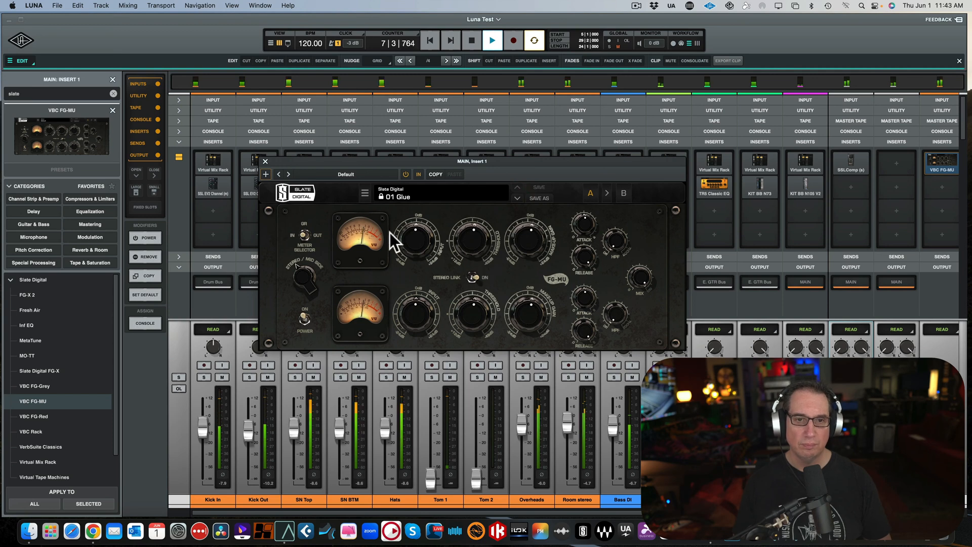
# - Compare the FG-MU bypassed and active while adjusting its make-up gain, then close it and stop playback
pyautogui.click(303, 320)
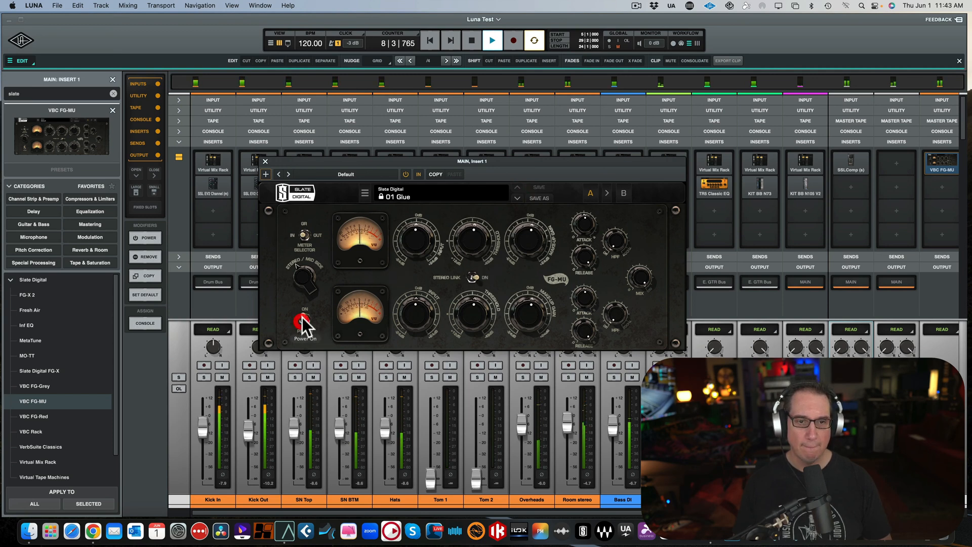
pyautogui.click(304, 321)
pyautogui.click(303, 316)
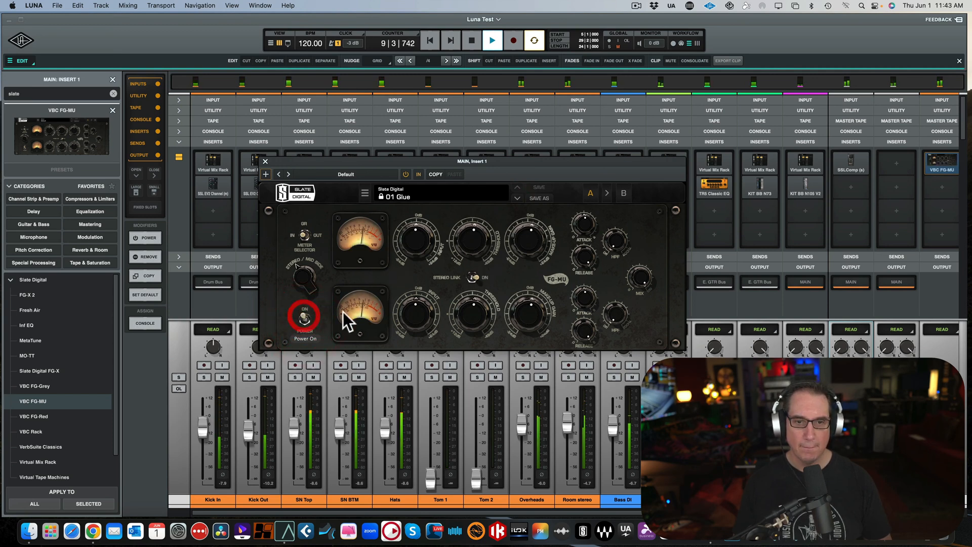
pyautogui.click(524, 235)
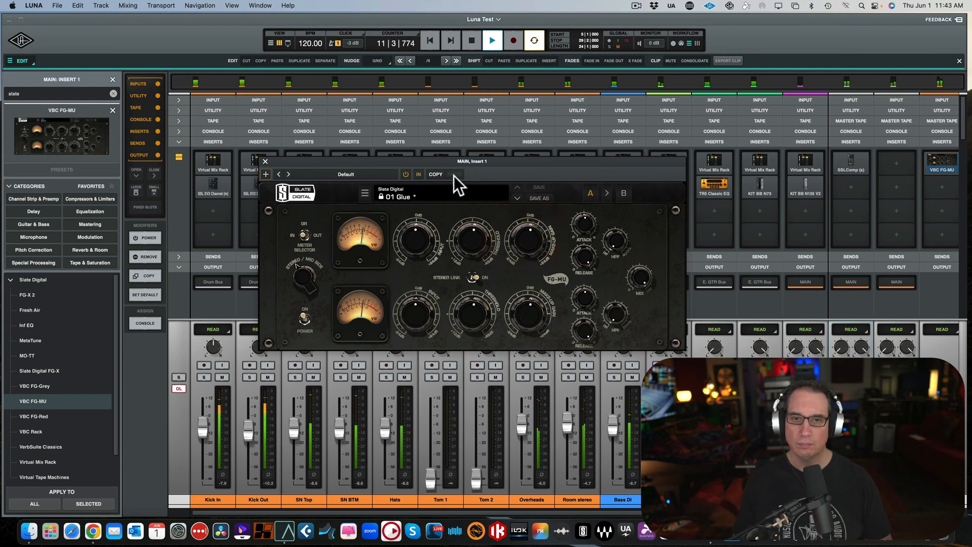
pyautogui.click(407, 174)
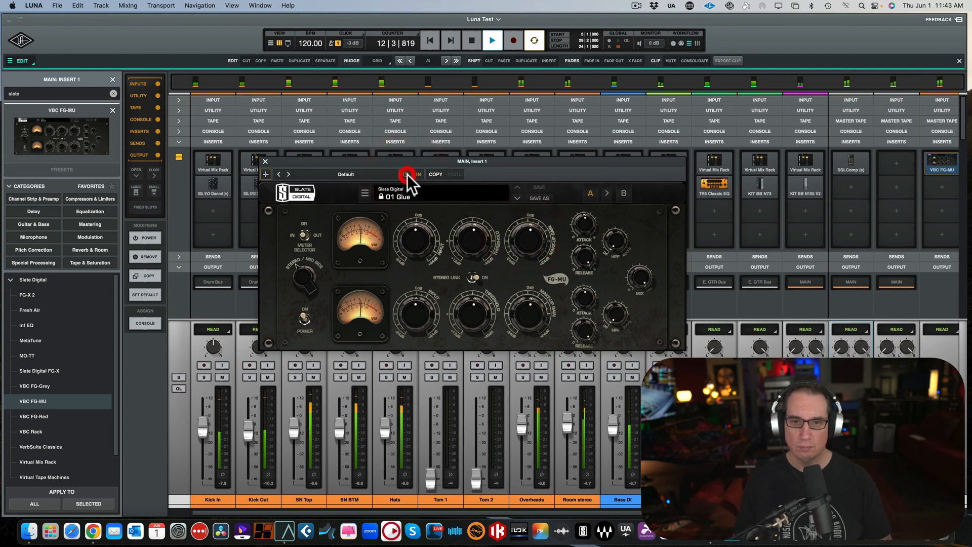
pyautogui.click(265, 162)
pyautogui.press('space')
# - Open the plug-in chooser for the MAIN bus's second insert and search it for VTM, then clear the search
pyautogui.click(940, 188)
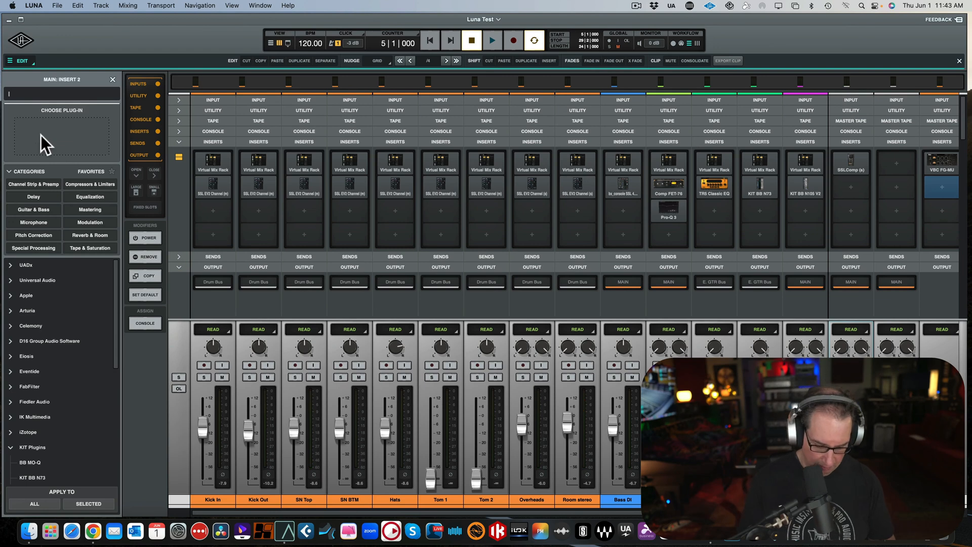
pyautogui.write('salte')
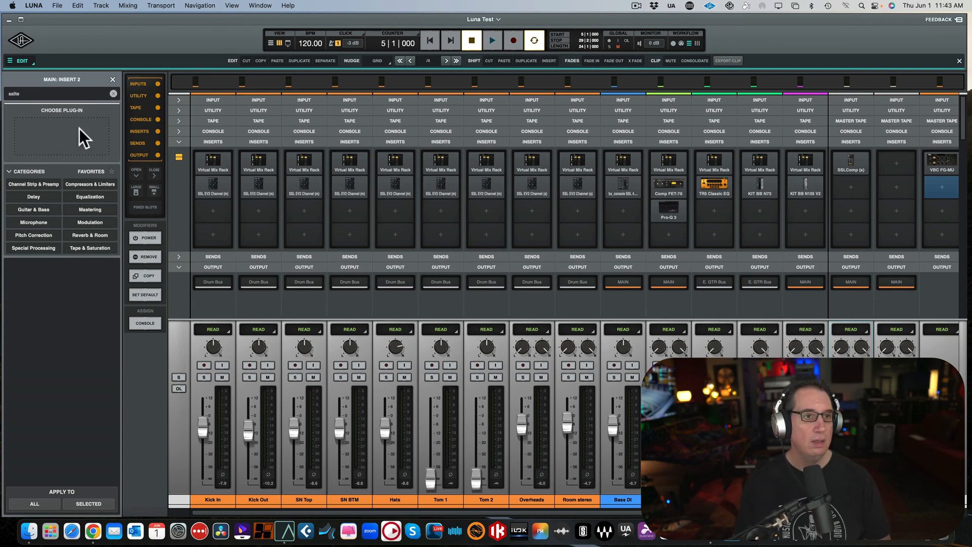
pyautogui.press('BackSpace')
pyautogui.press('BackSpace')
pyautogui.press('BackSpace')
pyautogui.press('BackSpace')
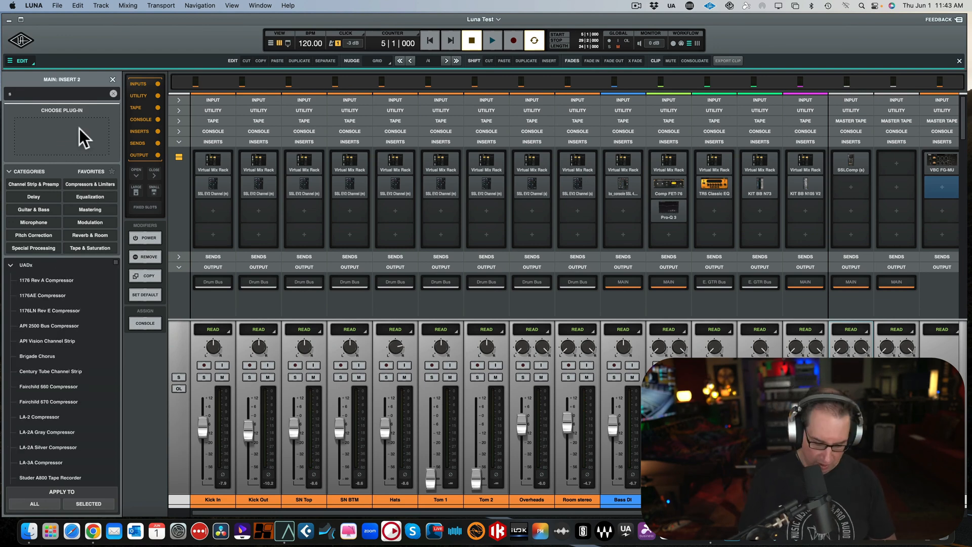
pyautogui.press('BackSpace')
pyautogui.write('VTM')
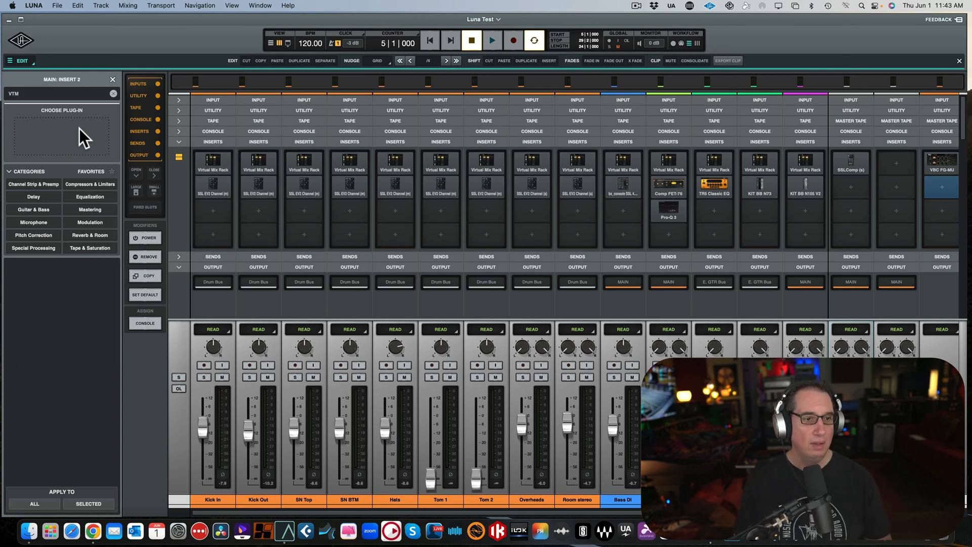
pyautogui.press('BackSpace')
pyautogui.press('BackSpace')
pyautogui.press('BackSpace')
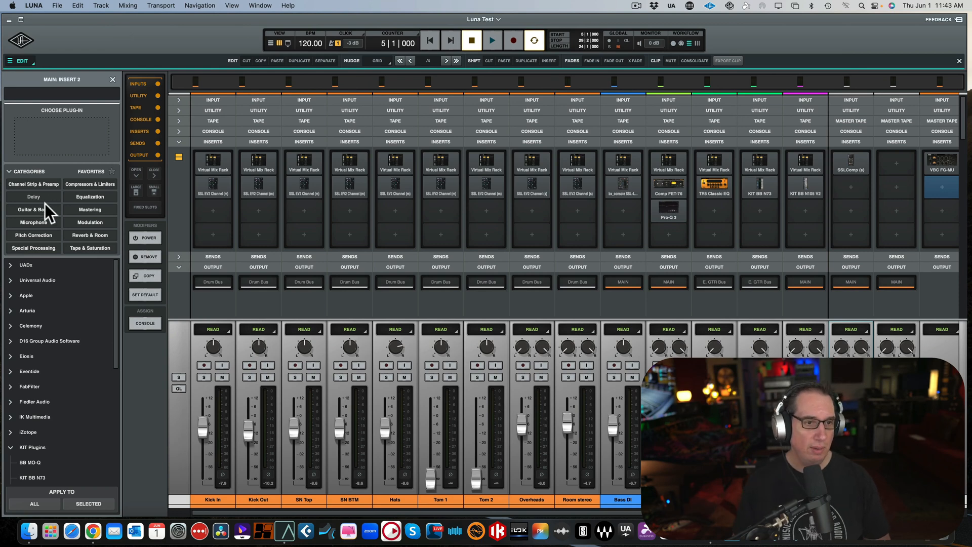
# - Search the plug-ins for slate and load Virtual Tape Machines on the MAIN bus's second insert
pyautogui.click(78, 248)
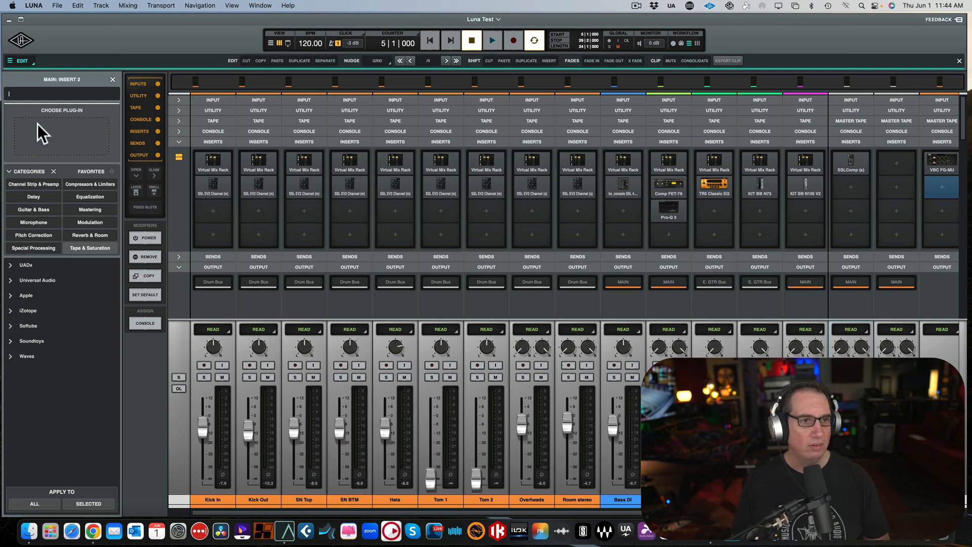
pyautogui.click(88, 246)
pyautogui.write('slate')
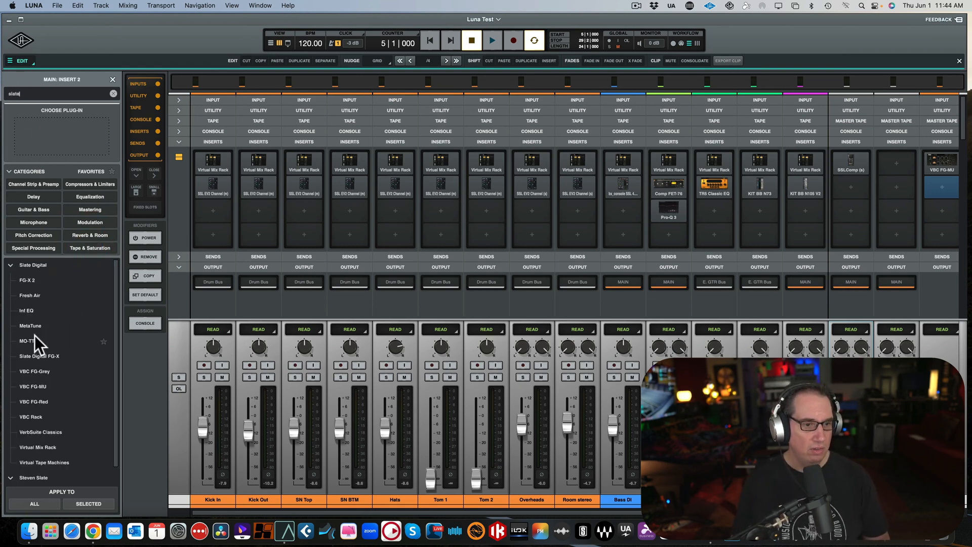
pyautogui.scroll(-1, 35, 335)
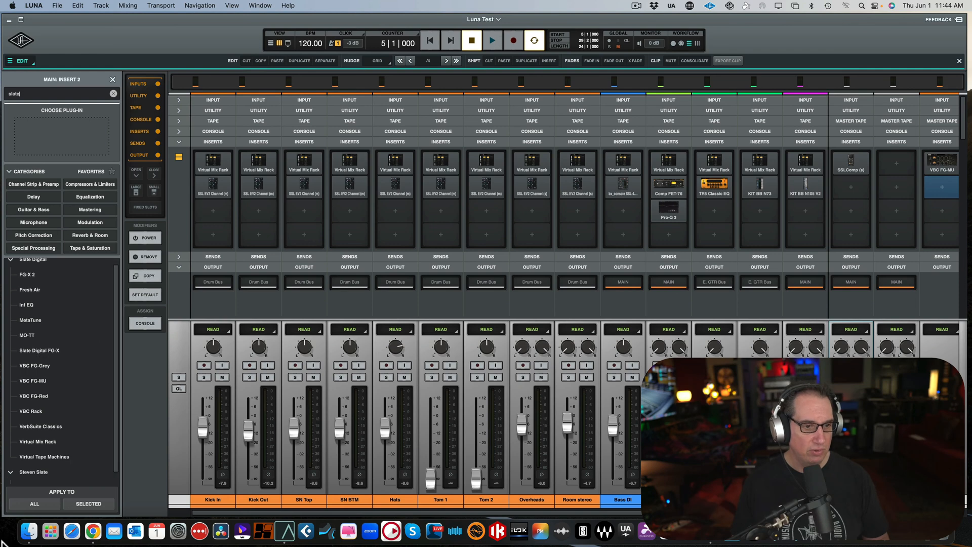
pyautogui.click(39, 458)
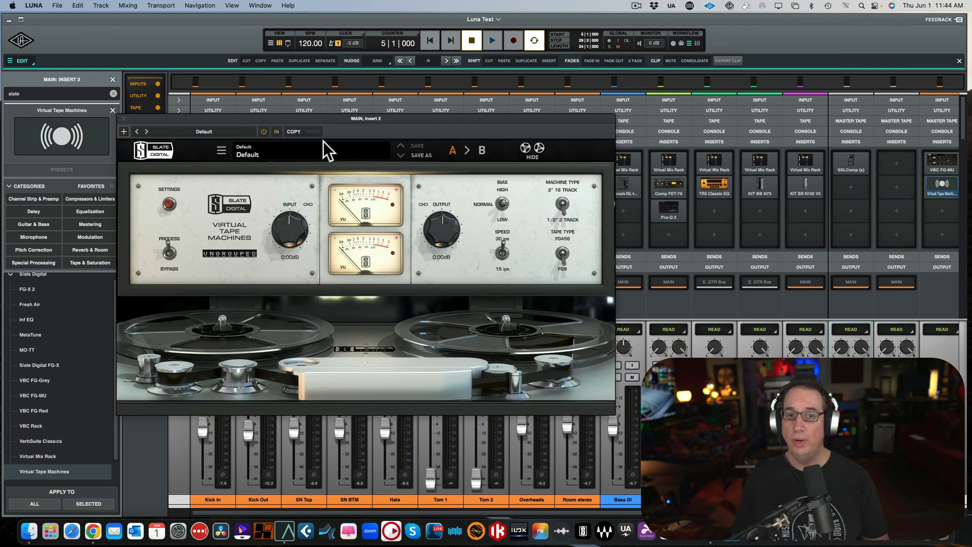
# - Create a plug-in icon for Virtual Tape Machines from its interface and move its window over the mixer
pyautogui.click(126, 131)
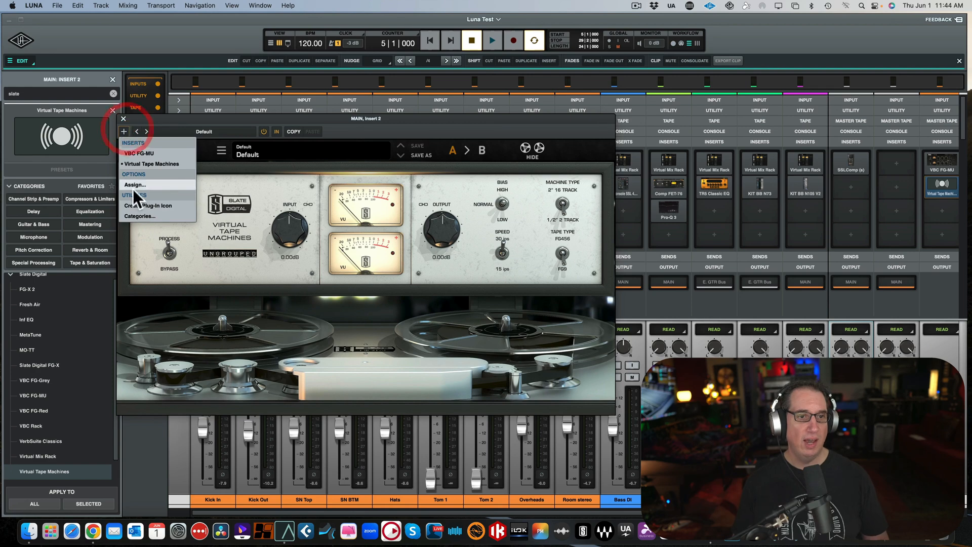
pyautogui.click(136, 202)
pyautogui.moveTo(195, 116); pyautogui.dragTo(283, 123)
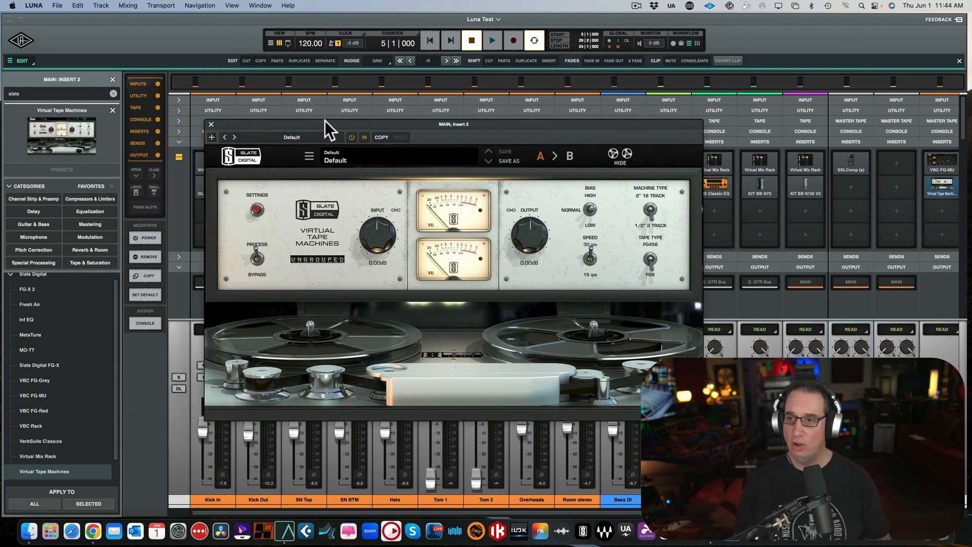
# - Start playback, raise the tape machine's input to +1.48 dB and set the tape speed to 15 ips
pyautogui.press('space')
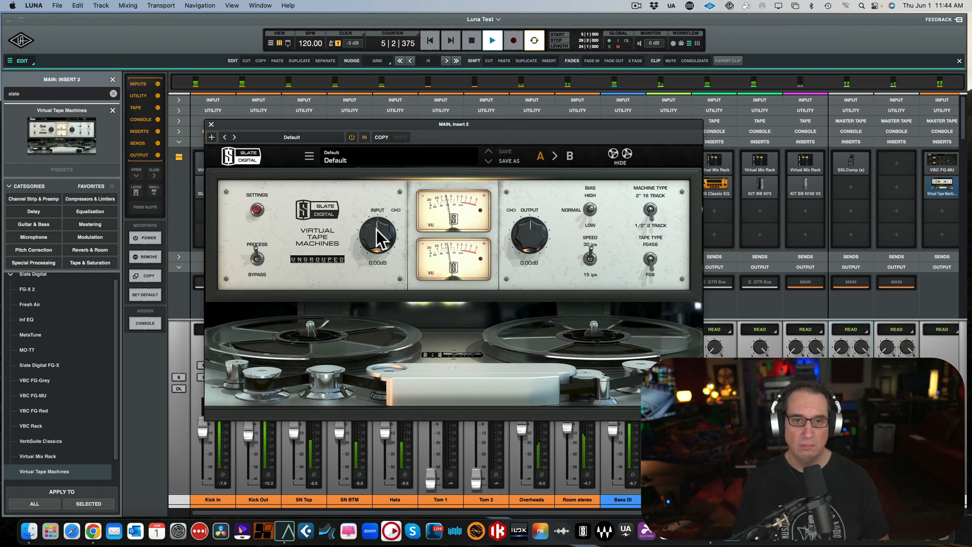
pyautogui.moveTo(376, 231); pyautogui.dragTo(380, 223)
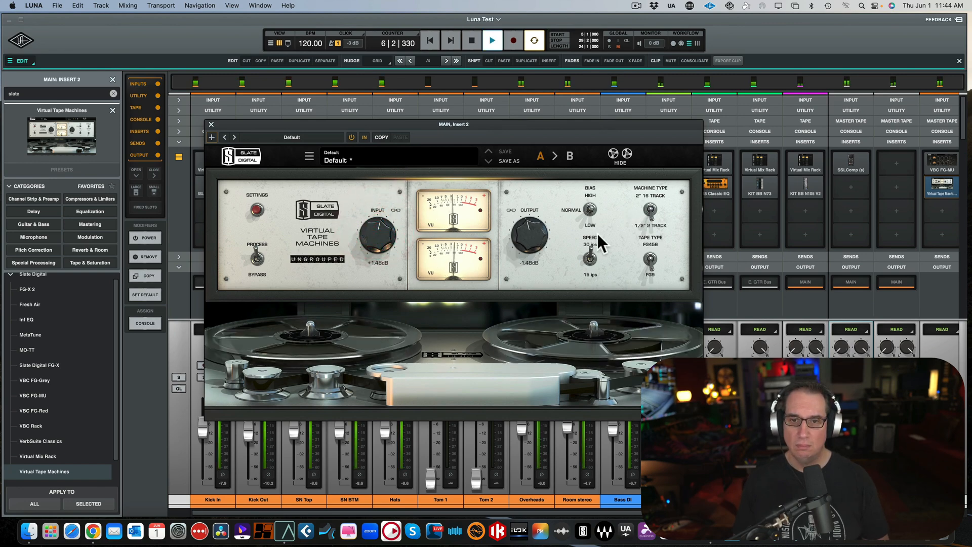
pyautogui.click(588, 258)
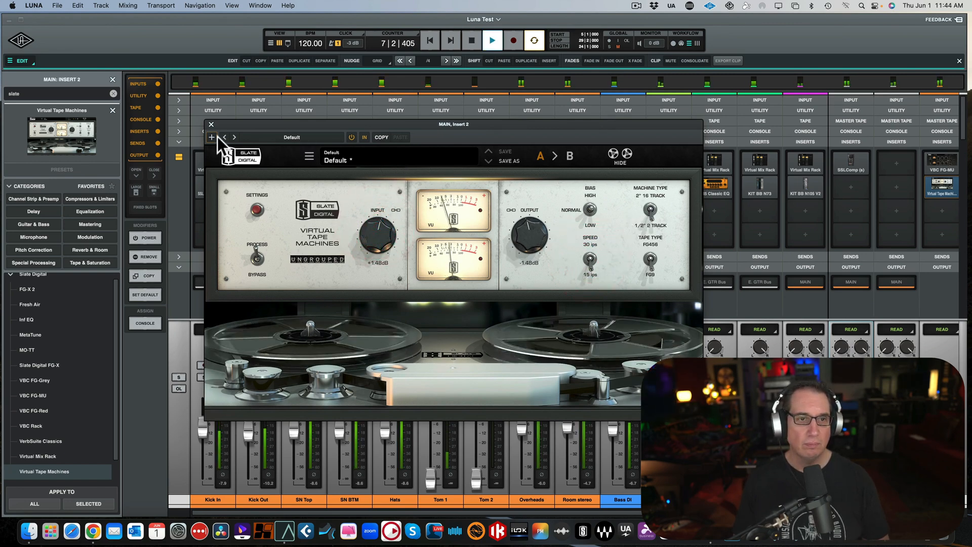
# - Toggle the tape machine's power to compare the sound, then close its window and stop playback
pyautogui.click(352, 138)
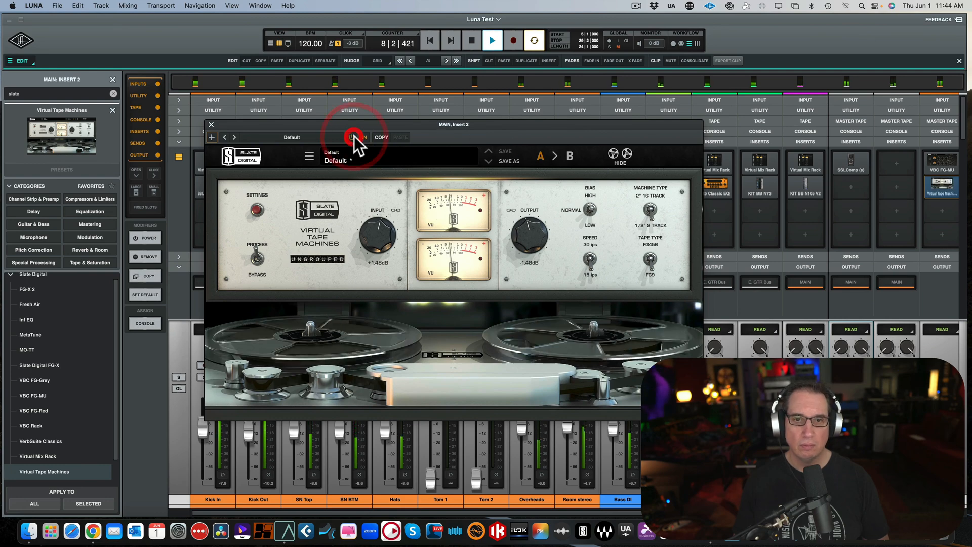
pyautogui.click(212, 123)
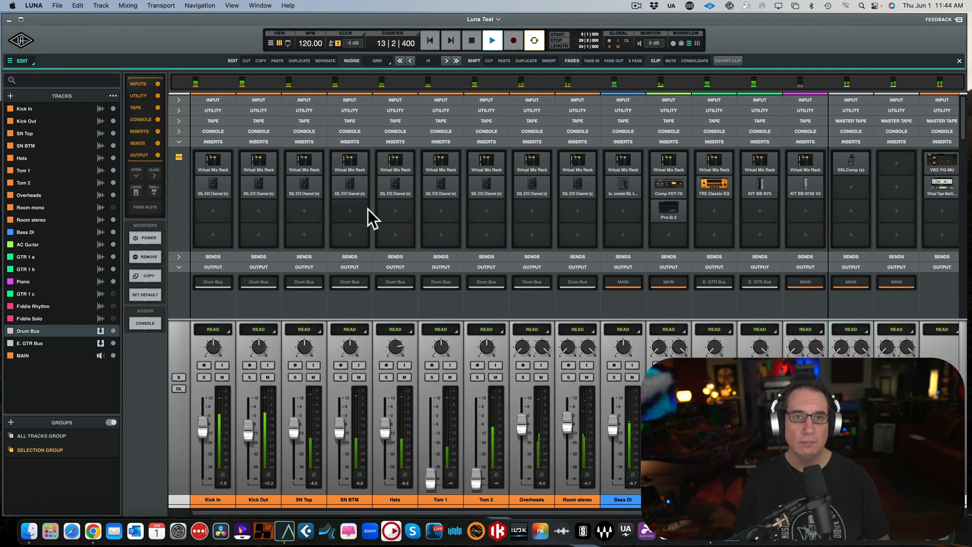
pyautogui.press('space')
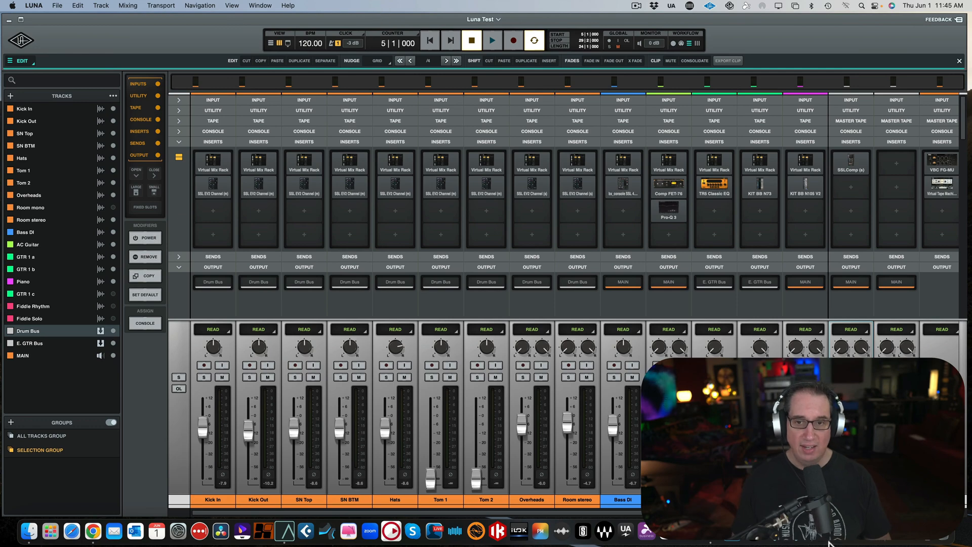
# - Show the timeline and view the MAIN, Kick In and Kick Out channel strips in turn, then return to the mixer
pyautogui.press('super+equal')
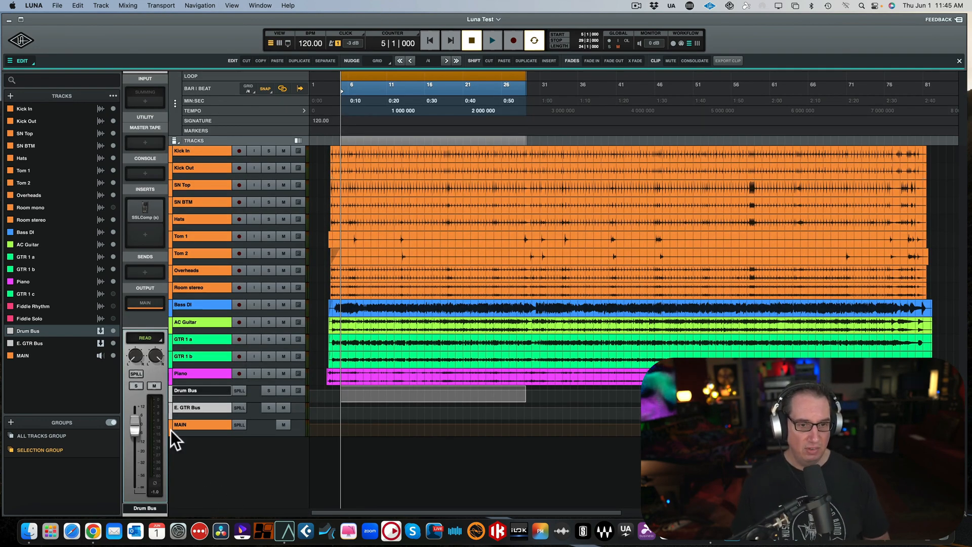
pyautogui.click(203, 422)
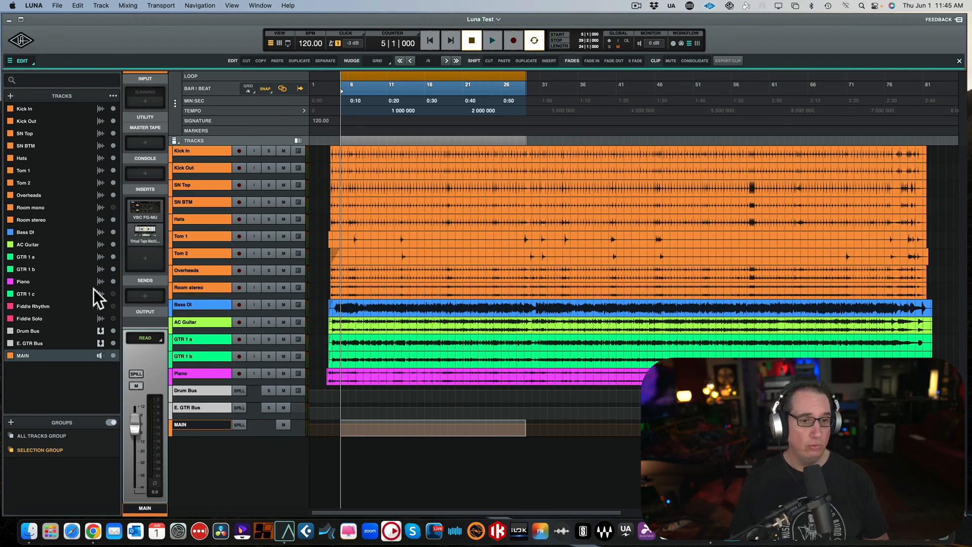
pyautogui.click(22, 109)
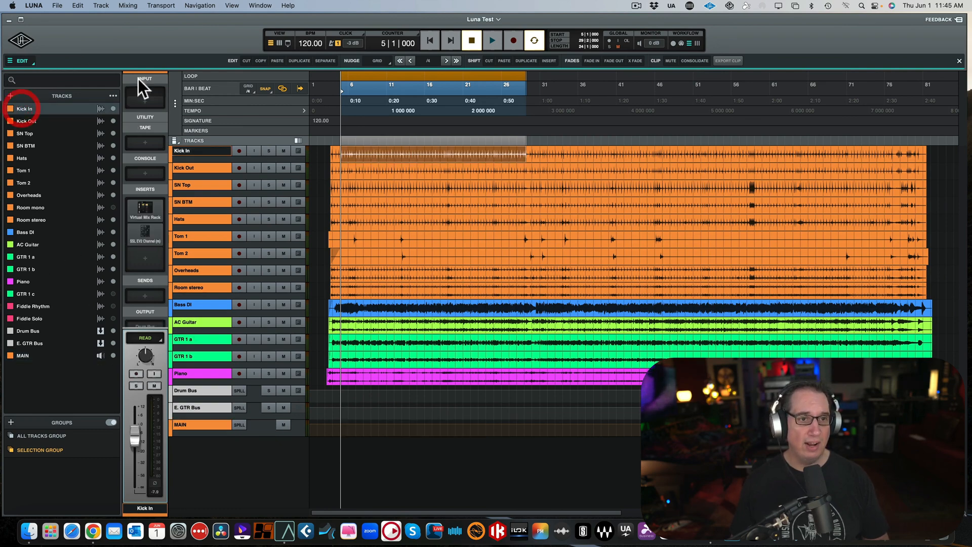
pyautogui.click(20, 124)
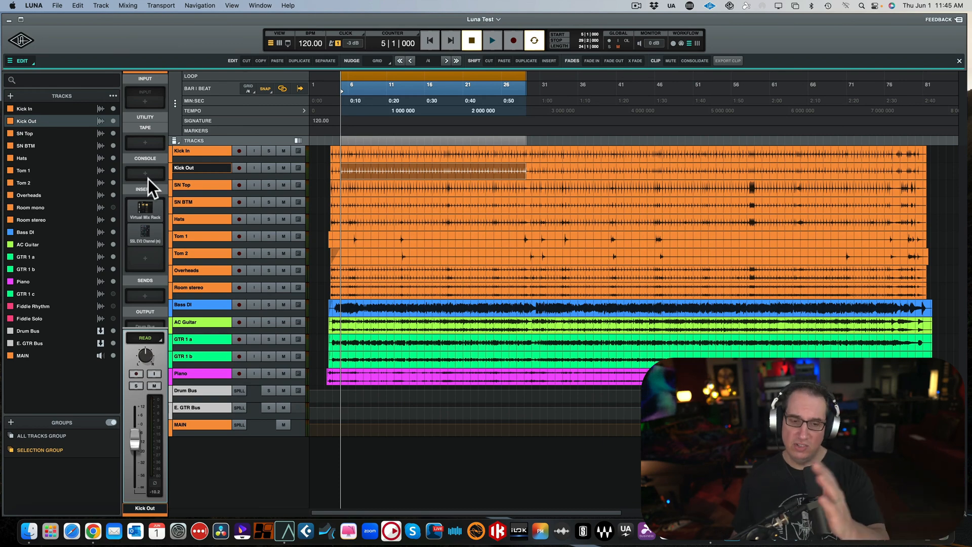
pyautogui.press('super+equal')
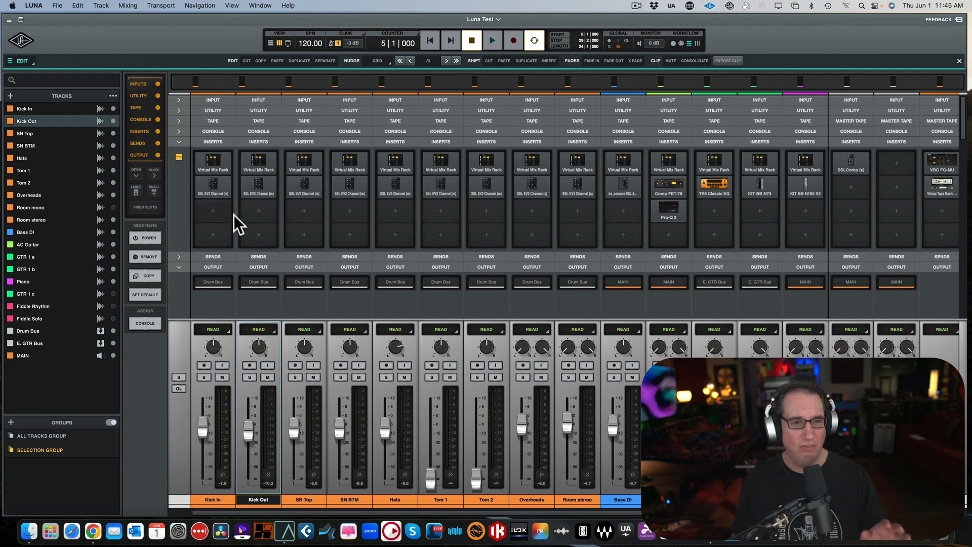
# - Open Kick In's SSL channel plug-in, step the track selection down and back up the track list, then close the plug-in
pyautogui.click(213, 193)
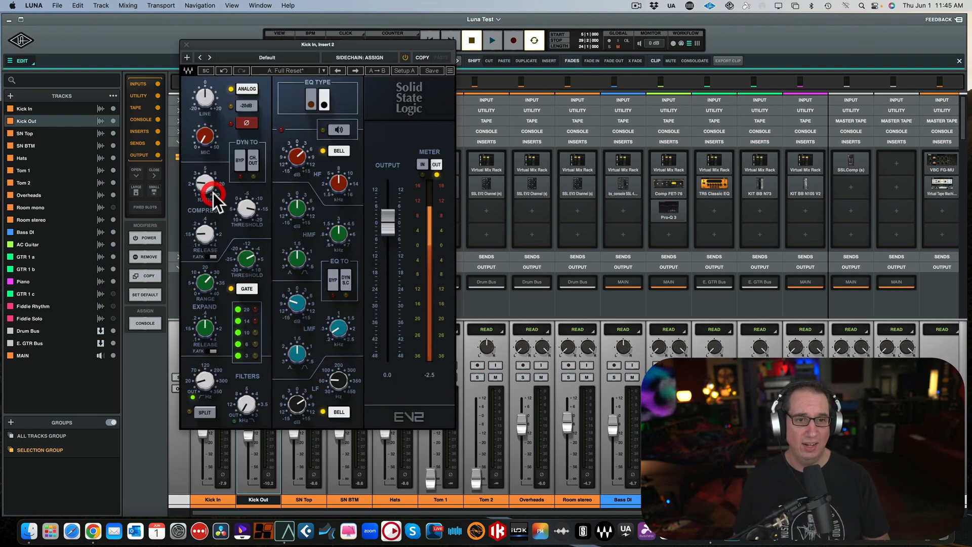
pyautogui.click(216, 495)
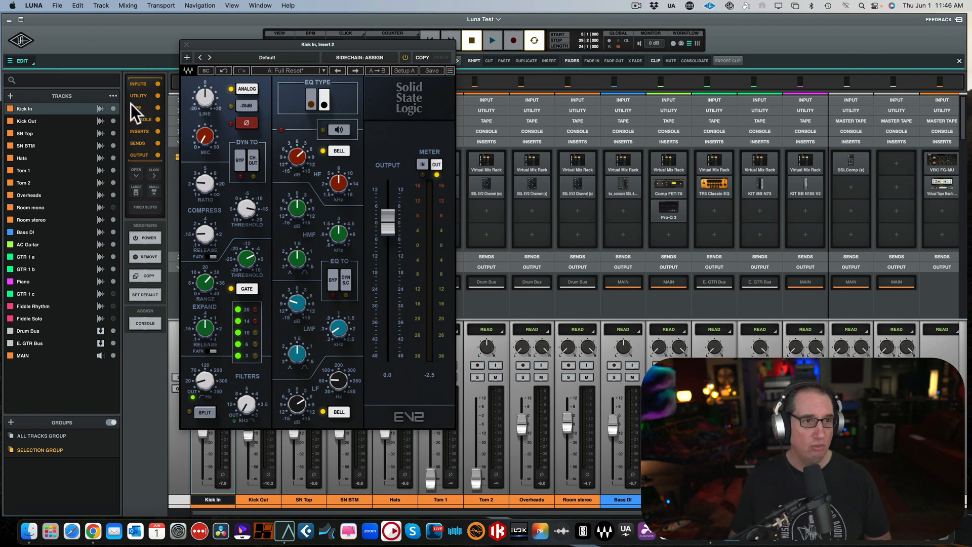
pyautogui.press('Down')
pyautogui.press('Down')
pyautogui.press('Down')
pyautogui.press('Down')
pyautogui.press('Down')
pyautogui.press('Down')
pyautogui.press('Down')
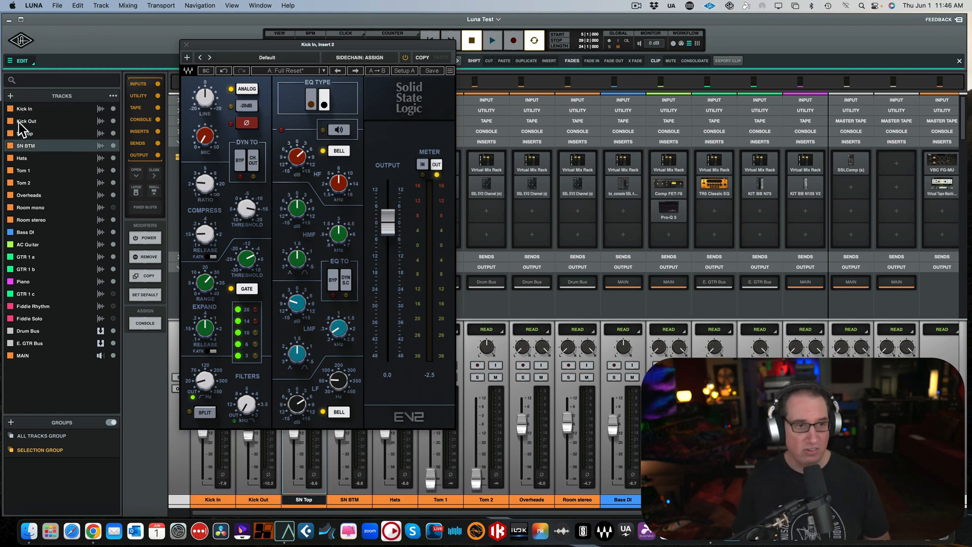
pyautogui.press('Up')
pyautogui.press('Up')
pyautogui.press('Up')
pyautogui.press('Up')
pyautogui.press('Up')
pyautogui.press('Up')
pyautogui.press('Up')
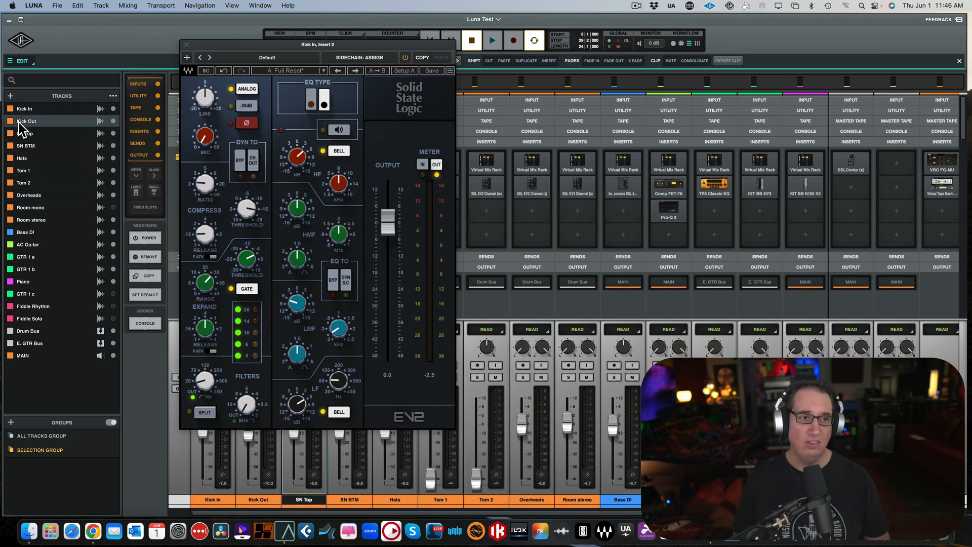
pyautogui.click(185, 44)
pyautogui.moveTo(365, 171)
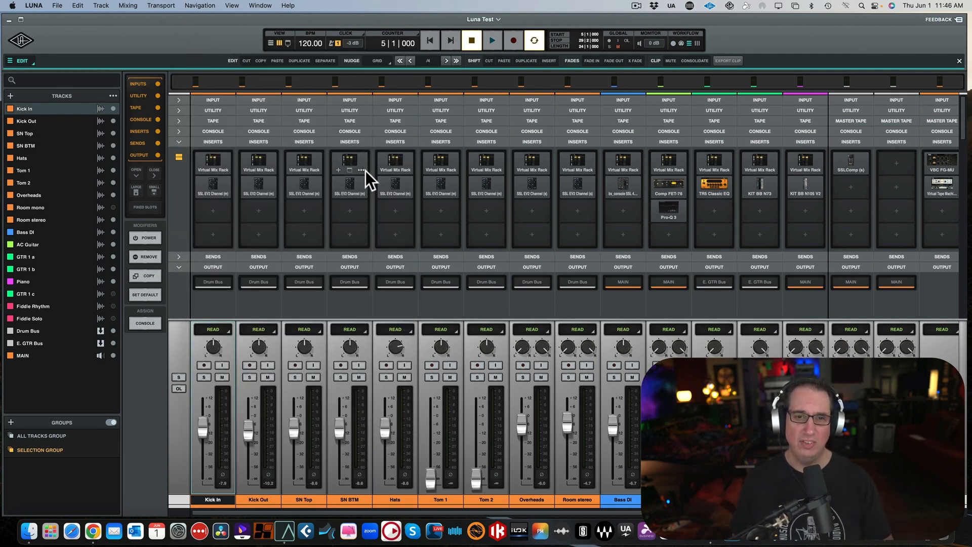